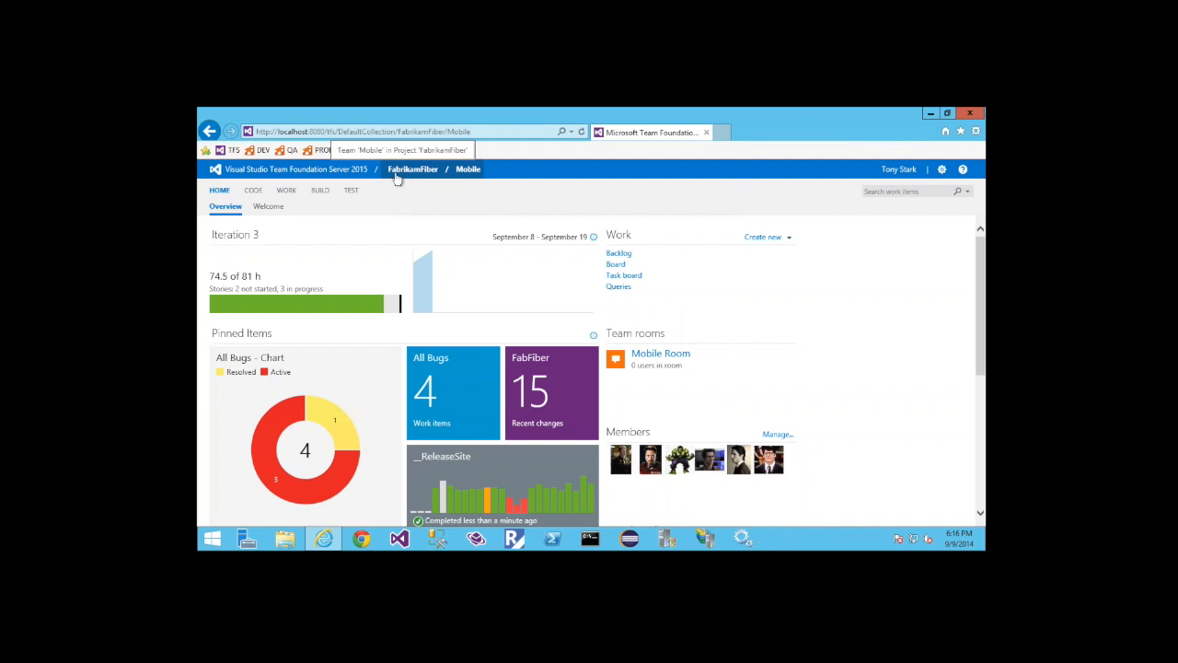
View the dashboards of the FabrikamFiber / Core team and the FabrikamFiber project, and return to the FabrikamFiber / Mobile dashboard
{"action": "left_click", "coordinate": [468, 171]}
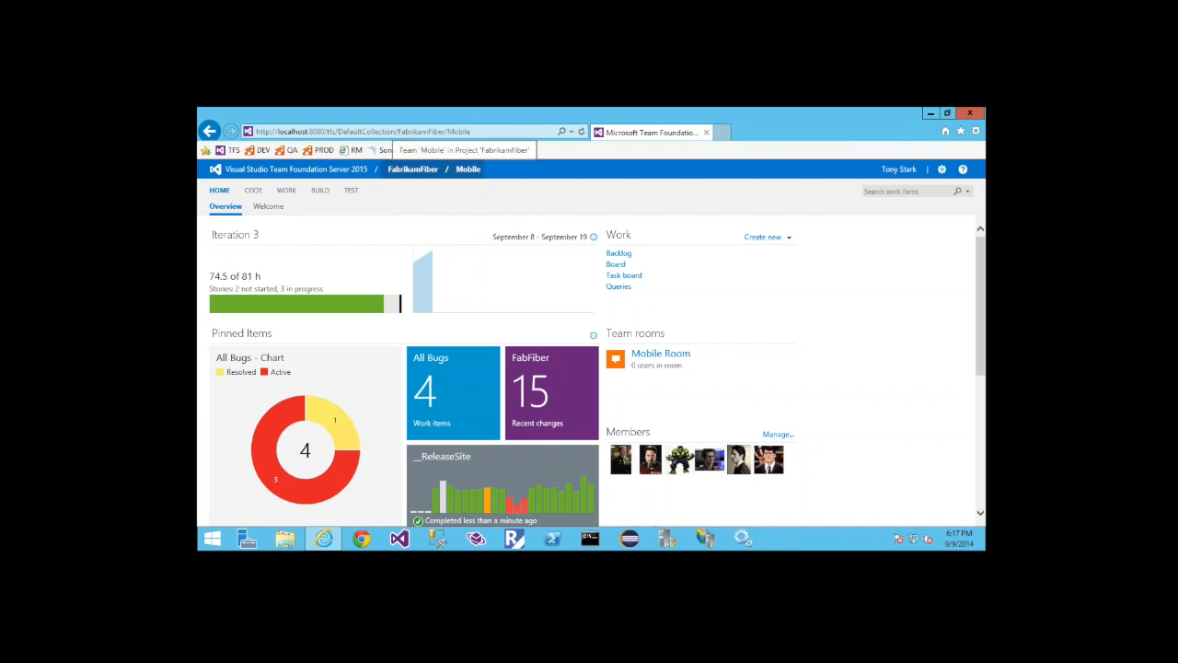
{"action": "left_click", "coordinate": [459, 172]}
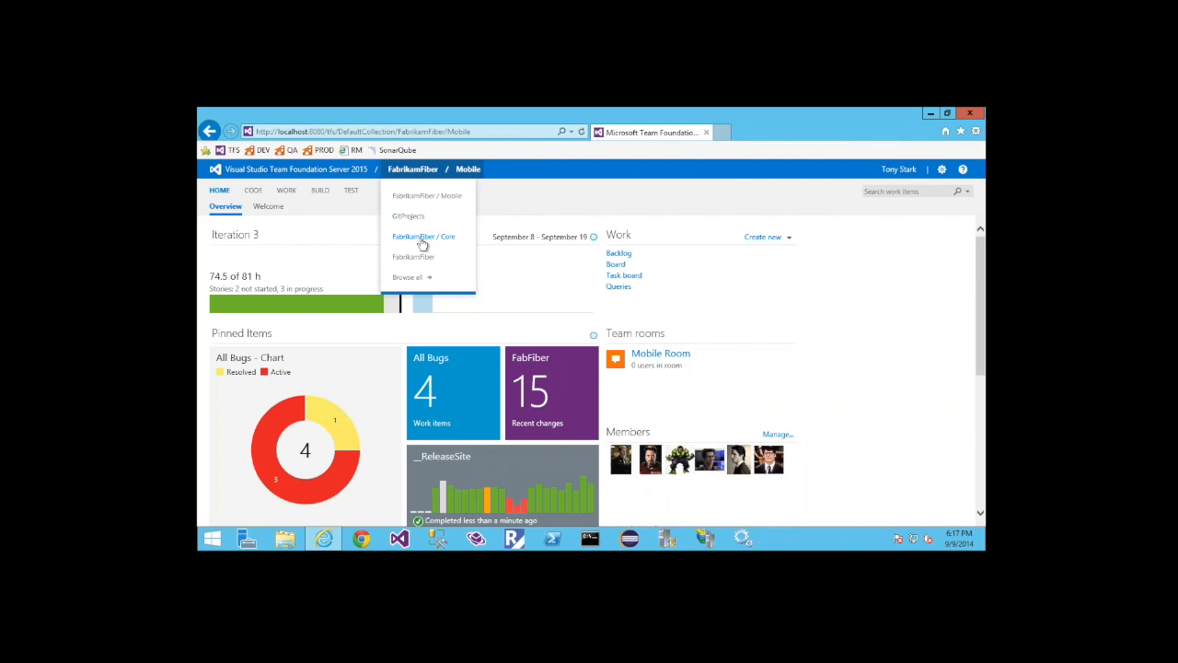
{"action": "left_click", "coordinate": [422, 238]}
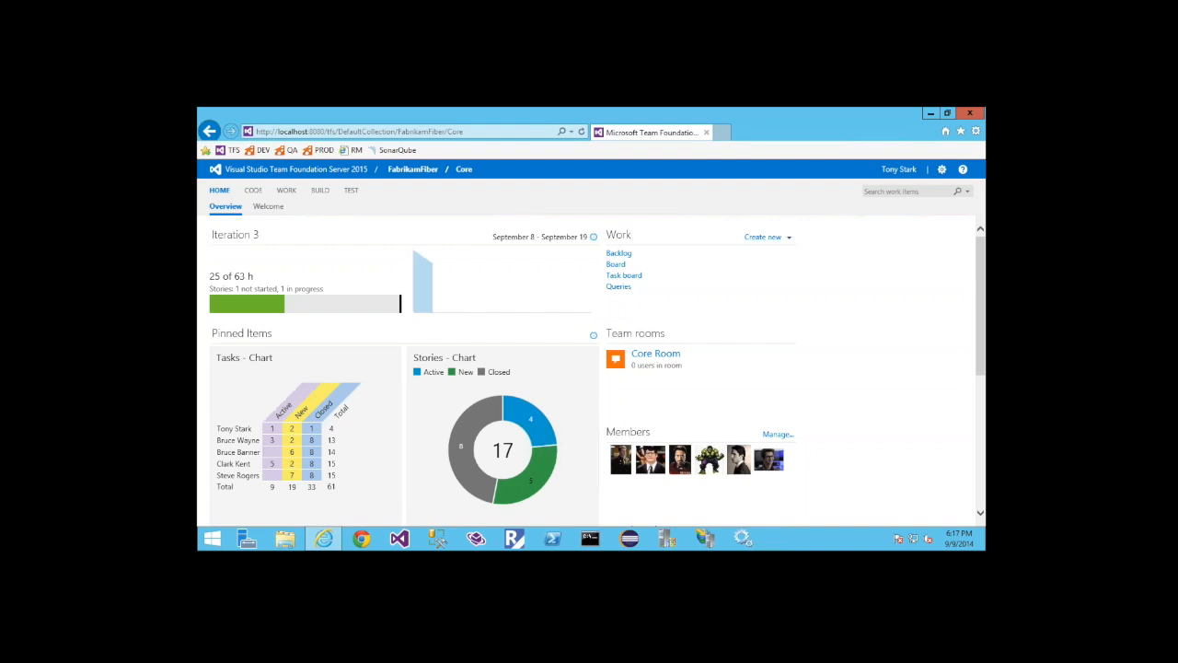
{"action": "left_click", "coordinate": [413, 170]}
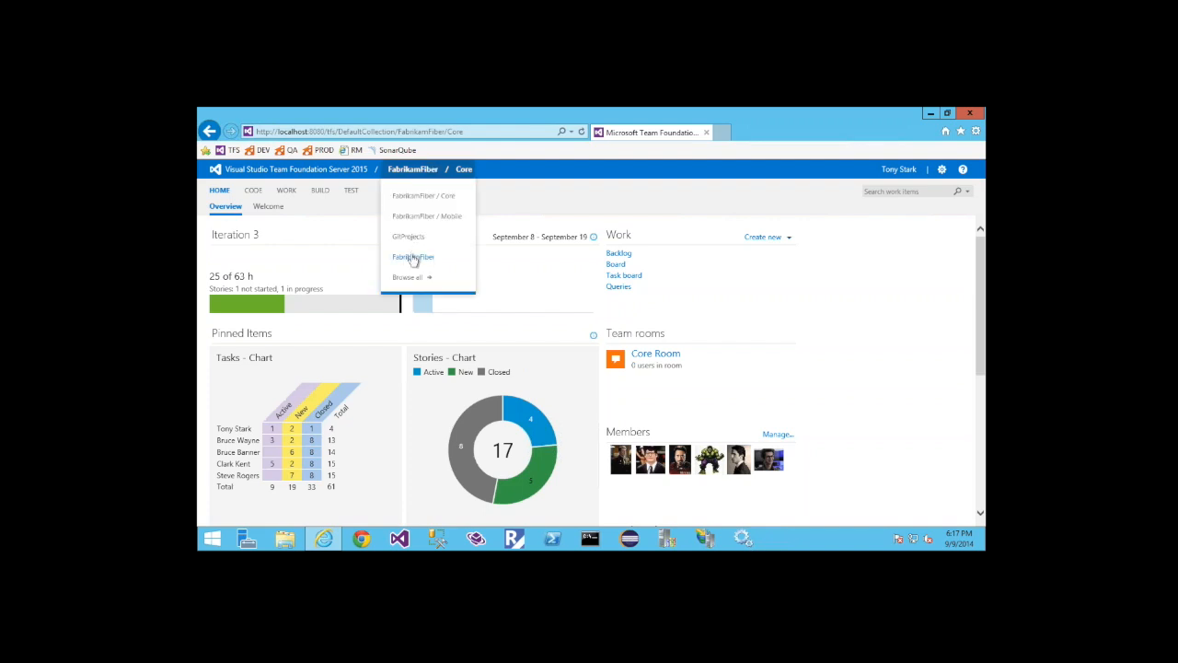
{"action": "left_click", "coordinate": [413, 258]}
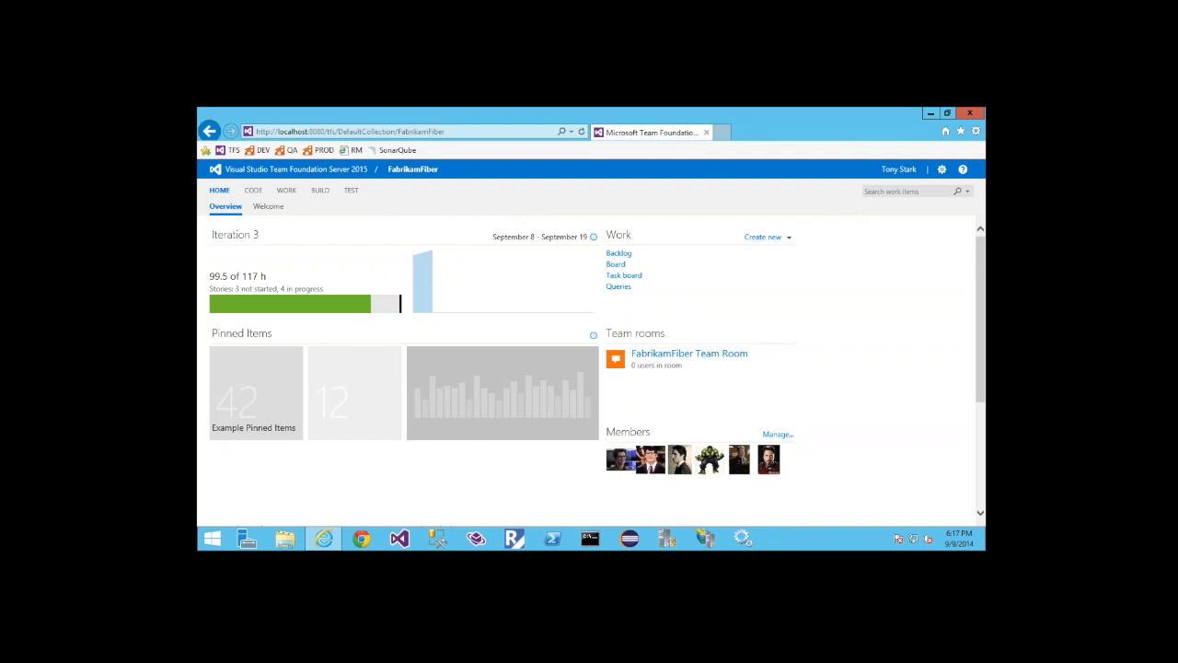
{"action": "left_click", "coordinate": [402, 175]}
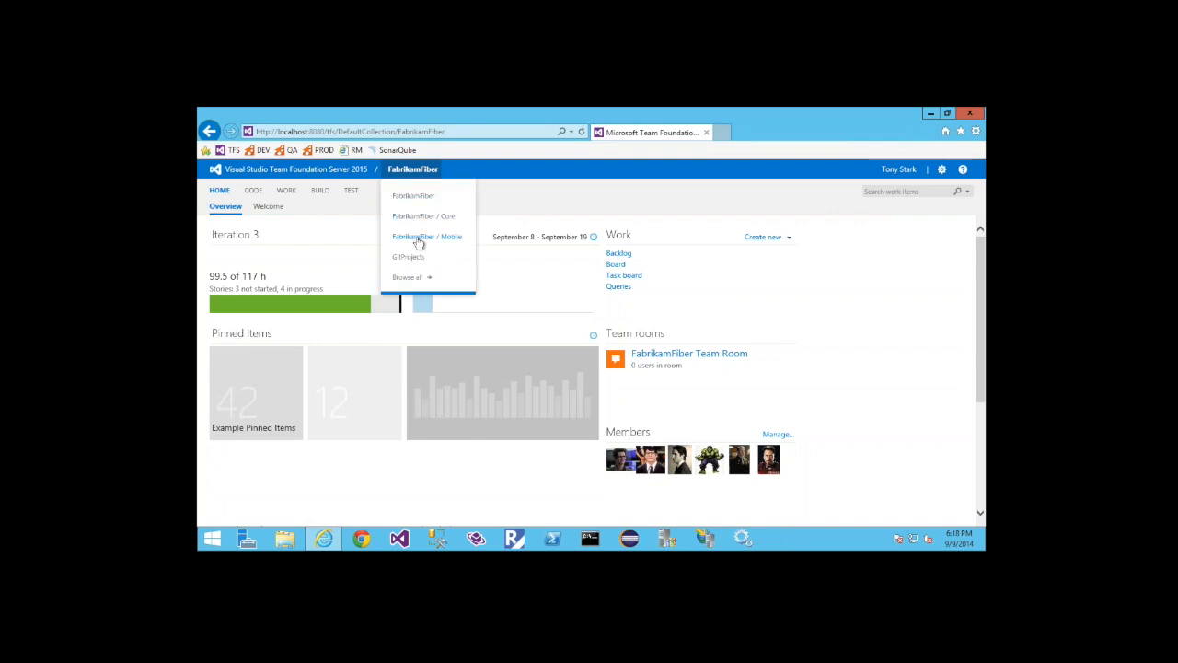
{"action": "left_click", "coordinate": [419, 238]}
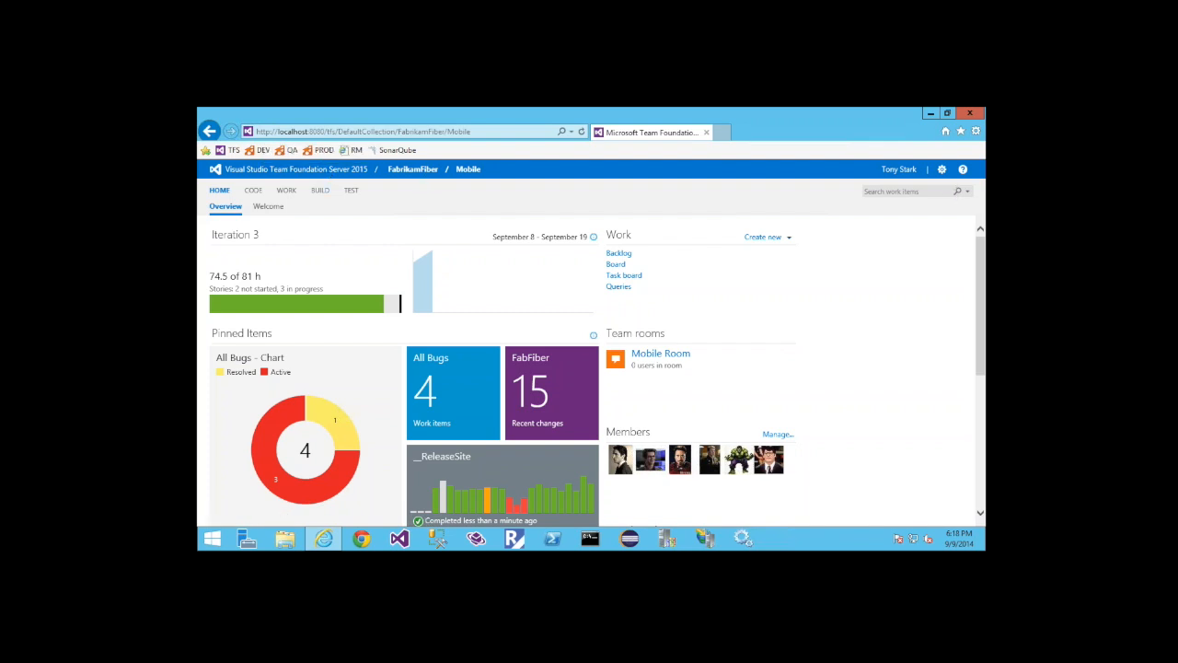
Open the administration page of the Mobile team and examine its member list
{"action": "left_click", "coordinate": [942, 169]}
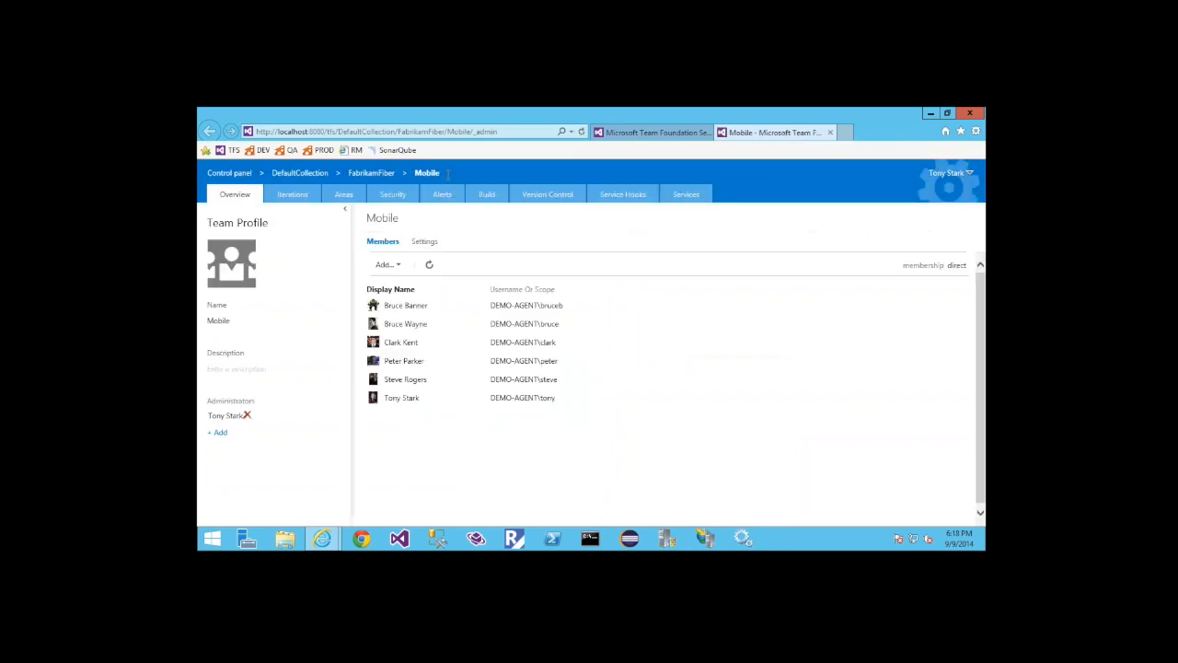
{"action": "left_click_drag", "start_coordinate": [448, 175], "coordinate": [412, 174]}
{"action": "left_click", "coordinate": [406, 310]}
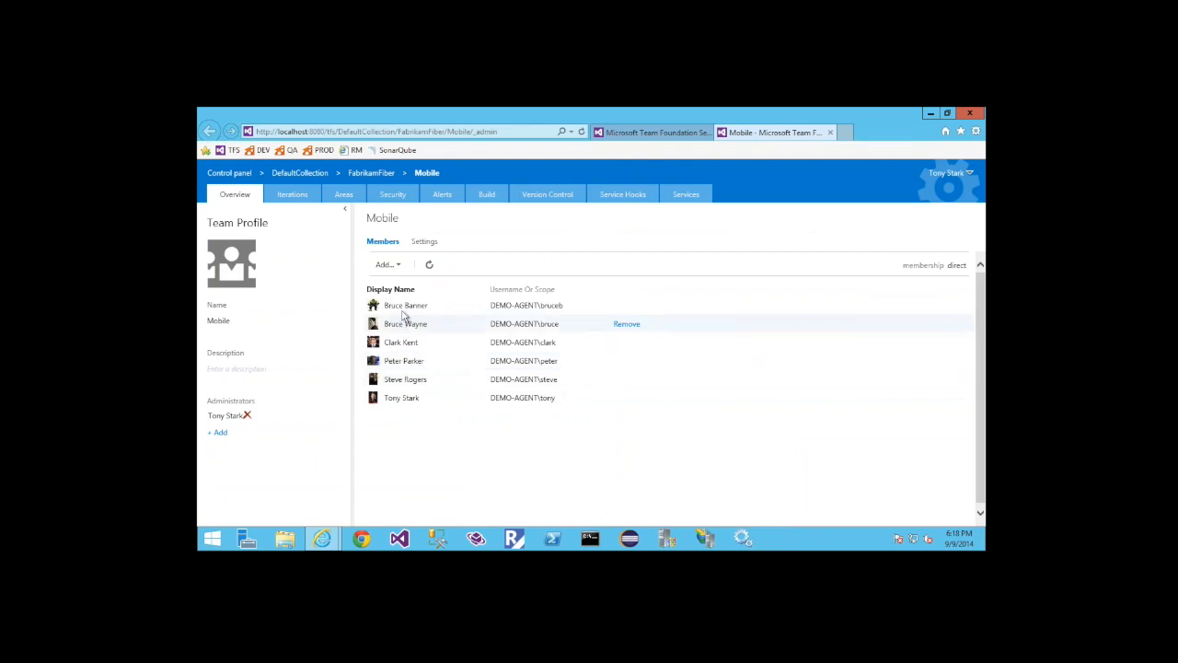
Examine the FabrikamFiber project's administration profile, and move up to the DefaultCollection project overview
{"action": "left_click", "coordinate": [371, 172]}
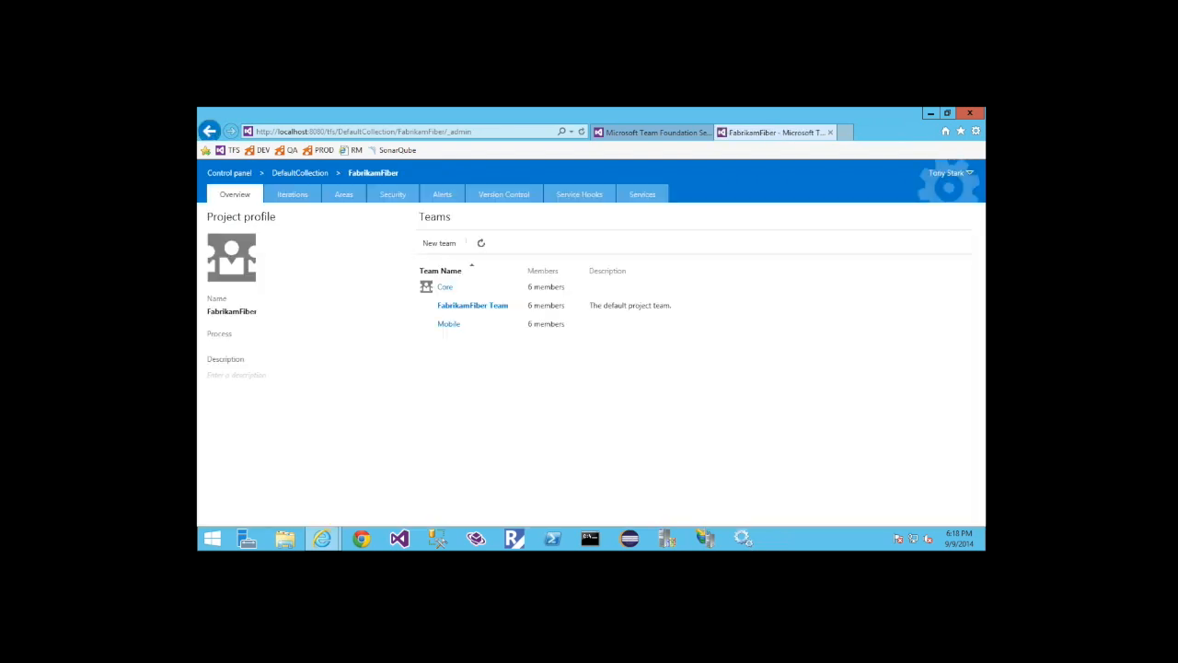
{"action": "left_click_drag", "start_coordinate": [207, 317], "coordinate": [259, 313]}
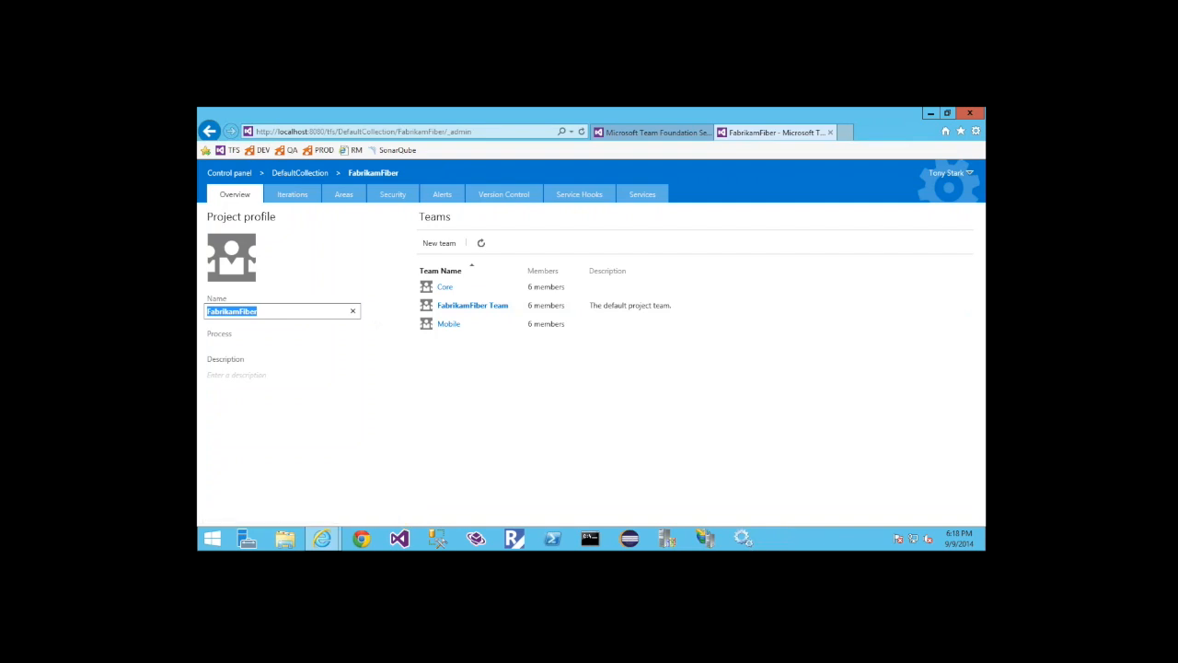
{"action": "left_click", "coordinate": [299, 173]}
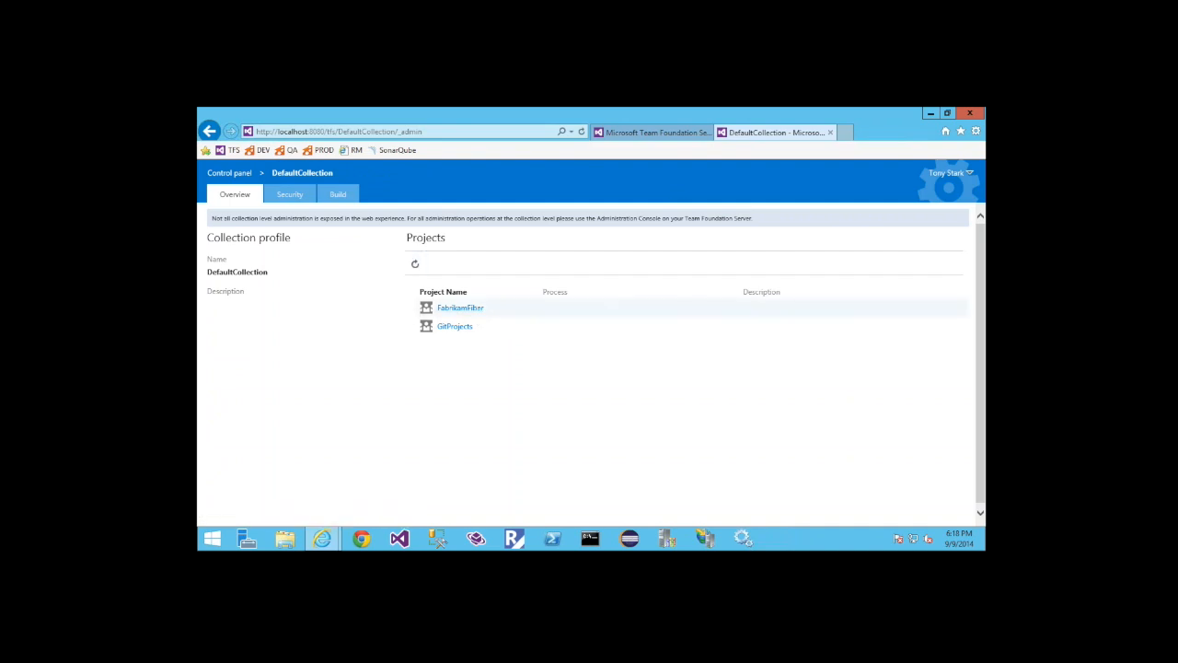
Try renaming the FabrikamFiber project with the text Demo, and cancel the rename
{"action": "left_click", "coordinate": [411, 307]}
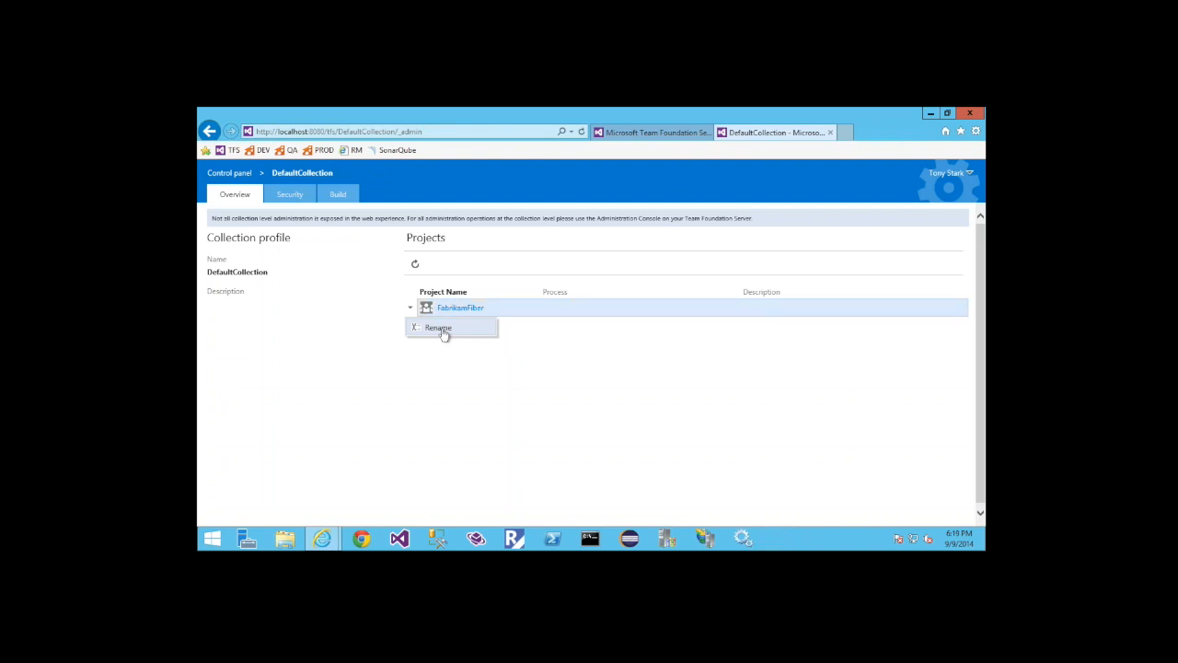
{"action": "left_click", "coordinate": [439, 327]}
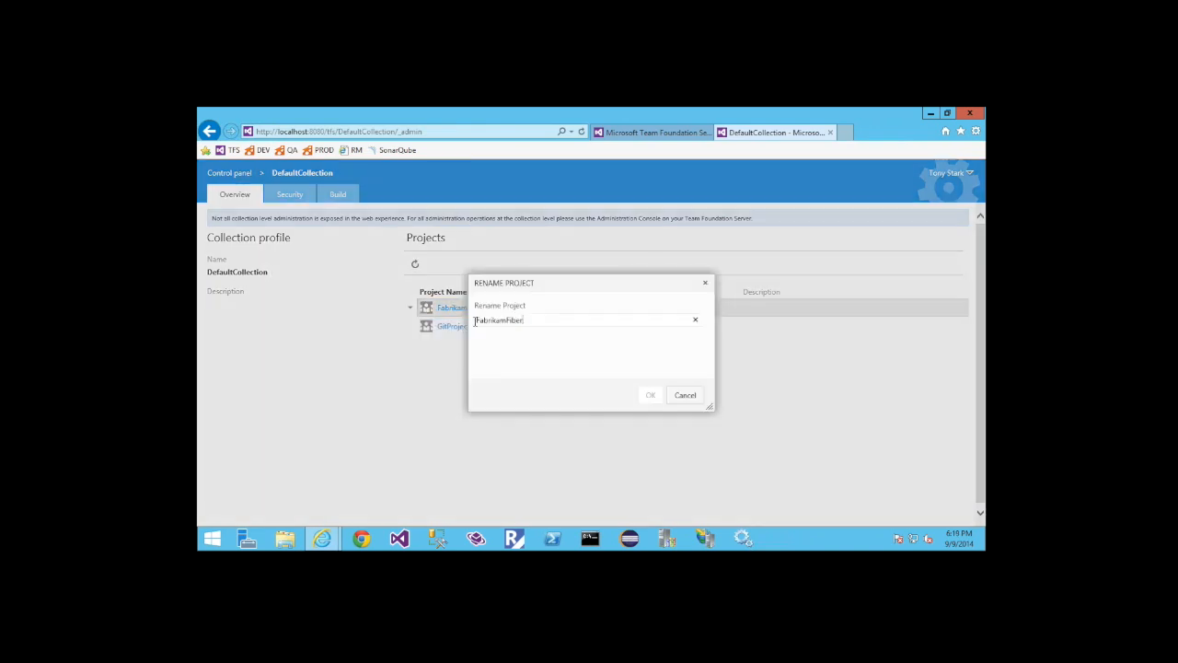
{"action": "type", "text": "Demo"}
{"action": "left_click", "coordinate": [685, 396]}
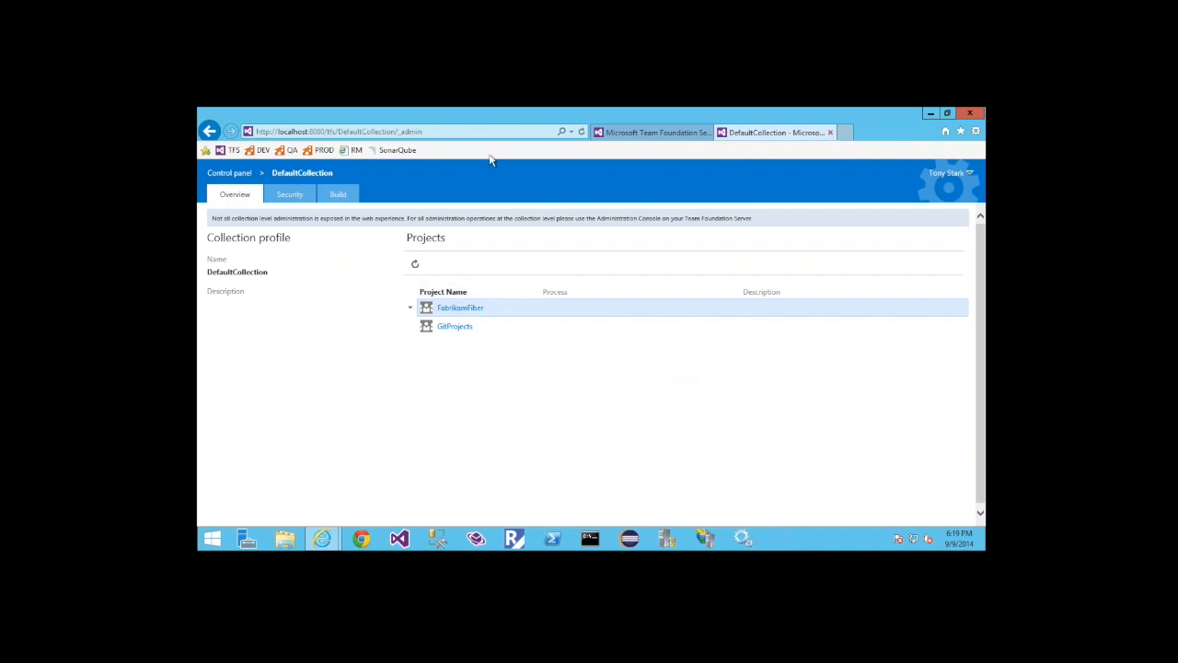
Open the settings of the Mobile team within the FabrikamFiber project's administration pages
{"action": "left_click", "coordinate": [451, 310]}
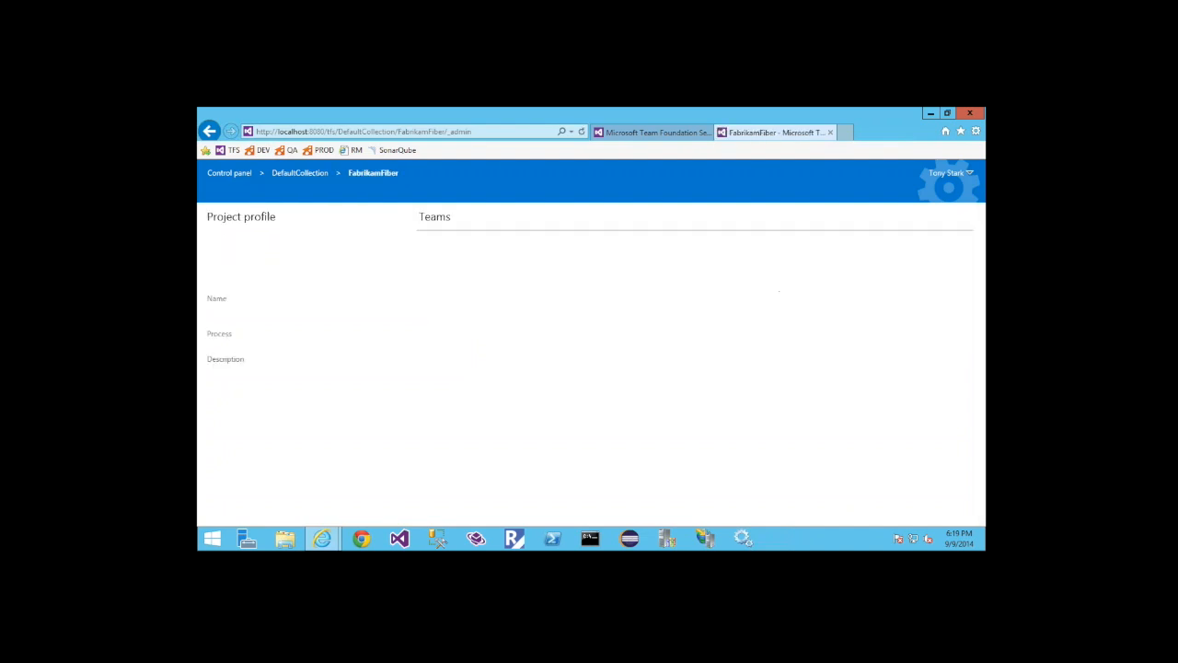
{"action": "left_click", "coordinate": [449, 326]}
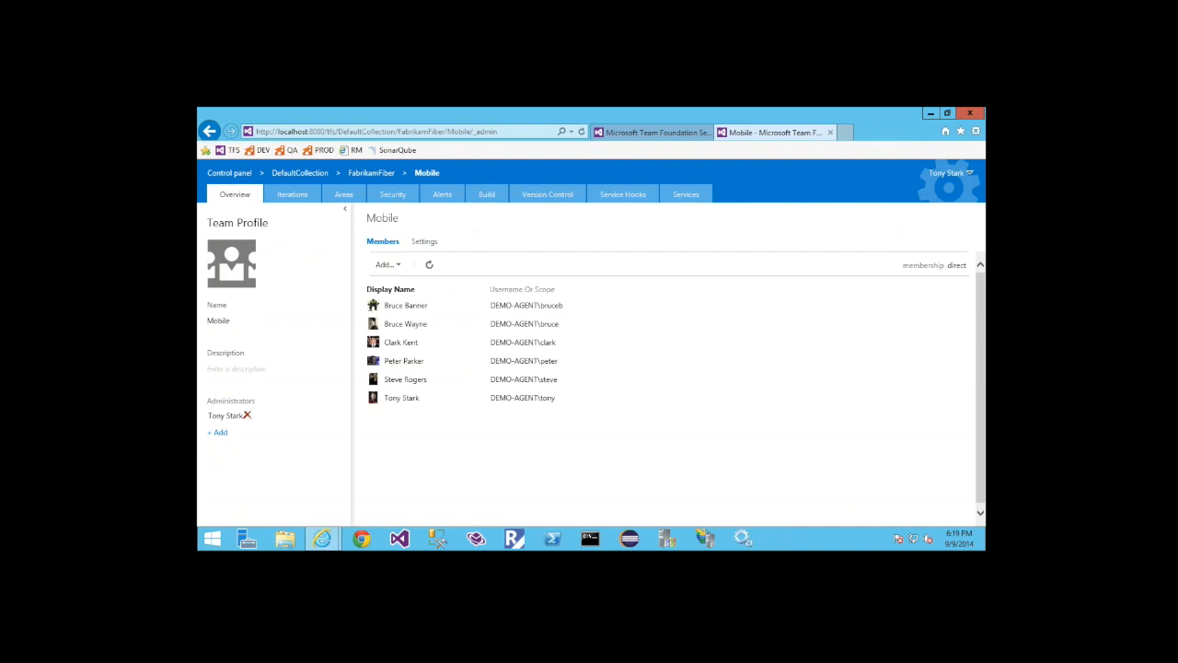
{"action": "left_click", "coordinate": [426, 243]}
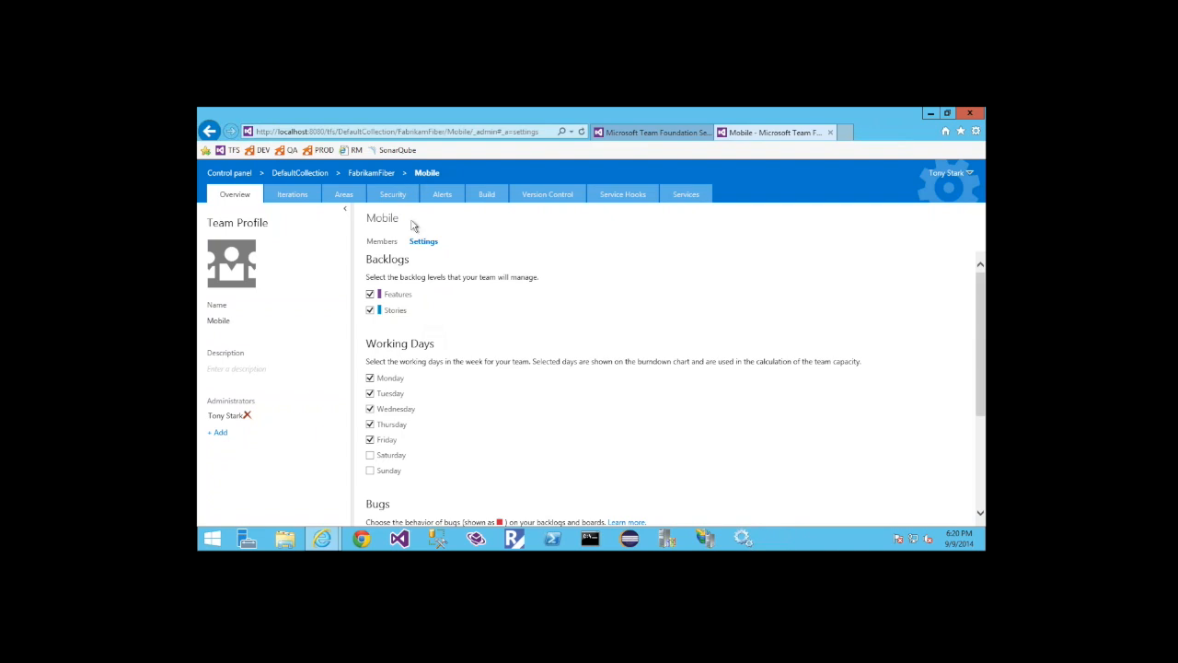
Toggle the Features backlog level and the Saturday working day, restoring both to their original settings
{"action": "left_click", "coordinate": [370, 295]}
{"action": "left_click", "coordinate": [370, 294]}
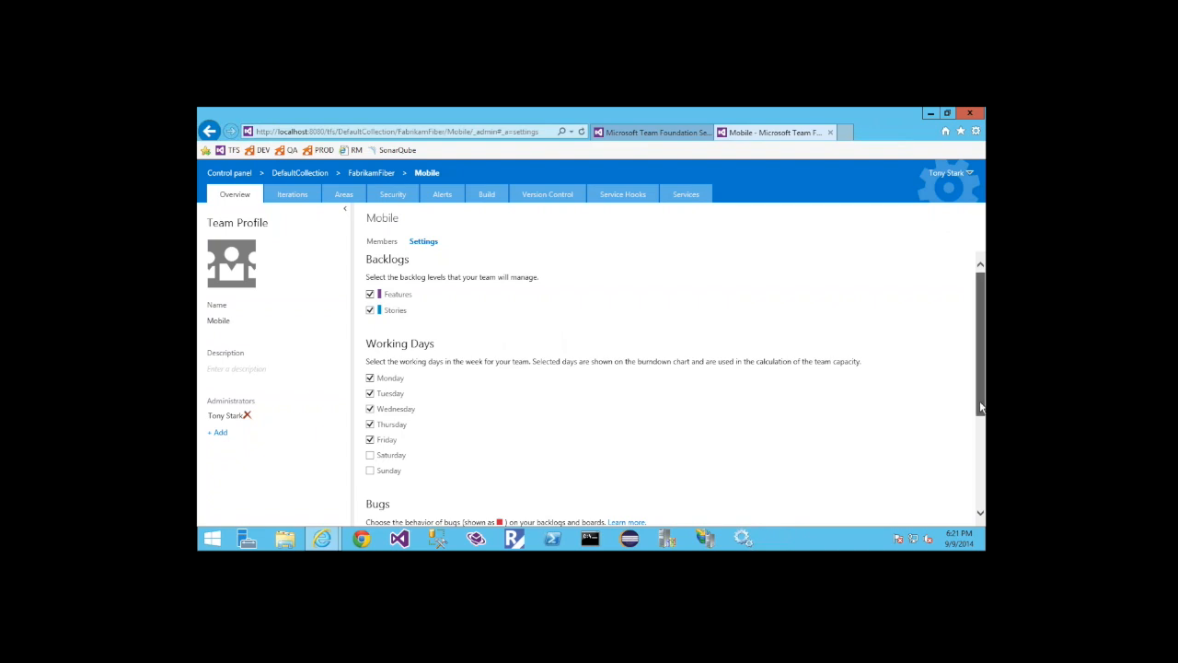
{"action": "left_click_drag", "start_coordinate": [980, 408], "coordinate": [980, 430]}
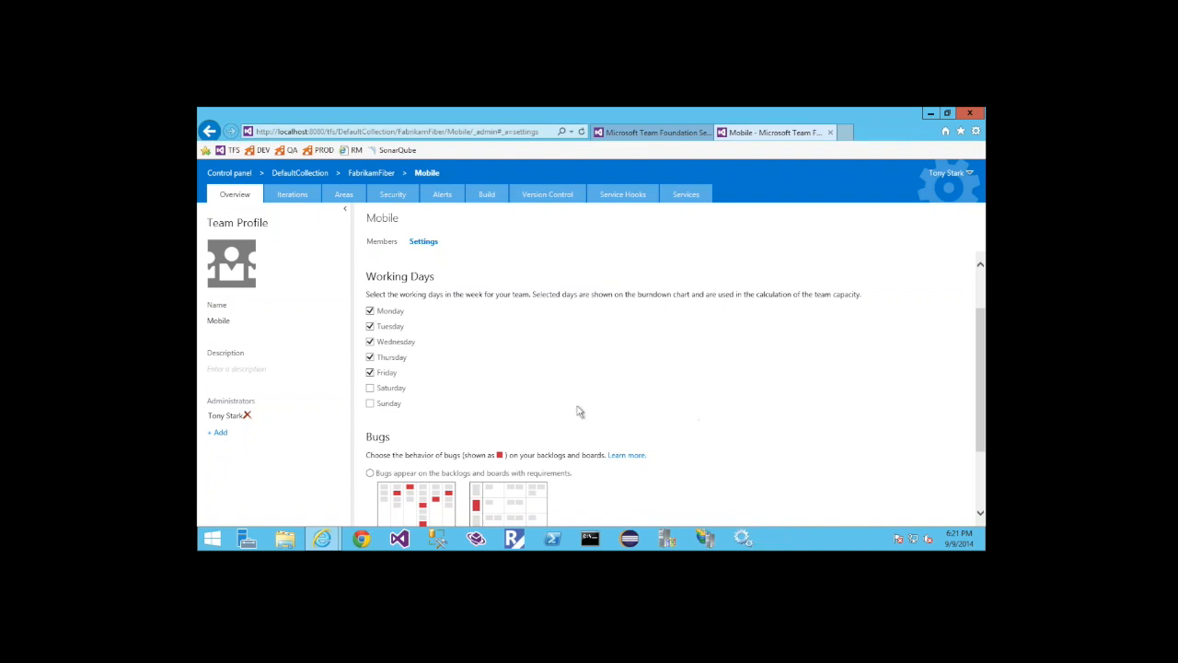
{"action": "left_click", "coordinate": [370, 388]}
Review the Mobile team's bug behavior options, and open the team's Stories backlog
{"action": "left_click_drag", "start_coordinate": [981, 407], "coordinate": [981, 460]}
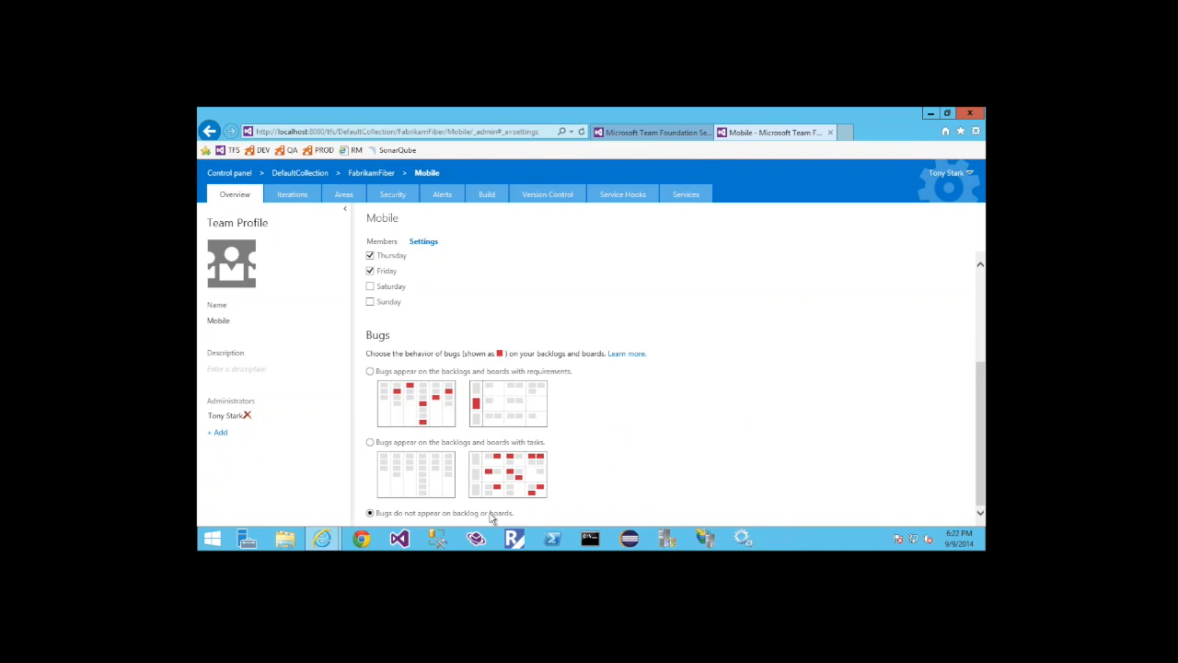
{"action": "left_click", "coordinate": [642, 135]}
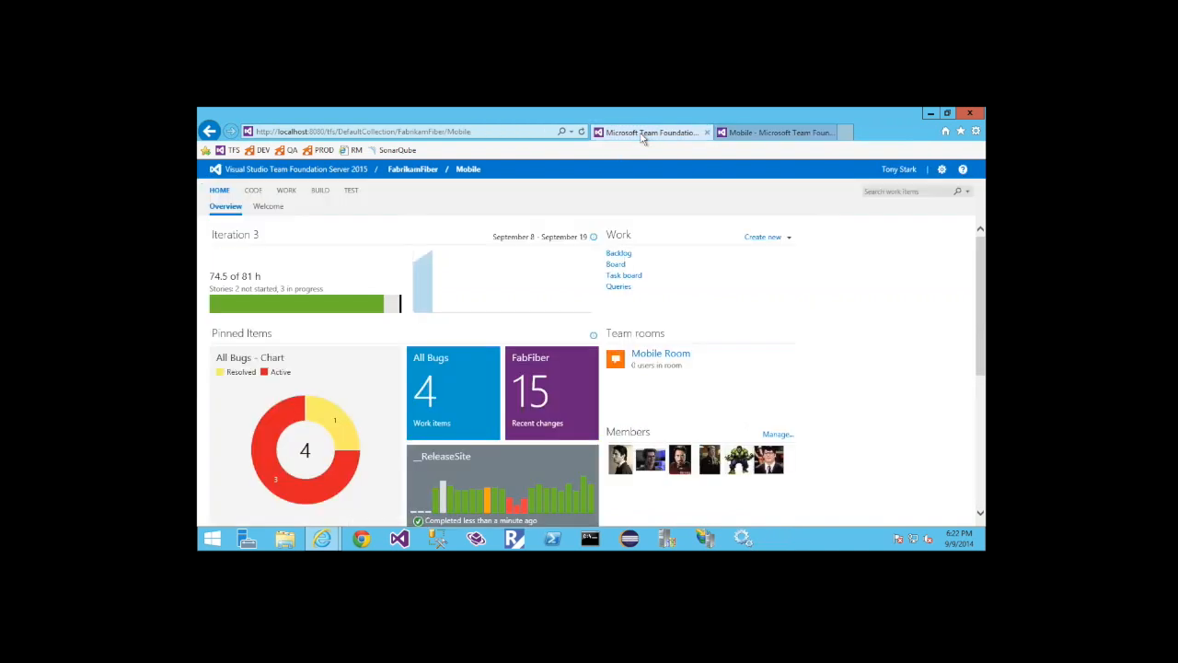
{"action": "left_click", "coordinate": [620, 255]}
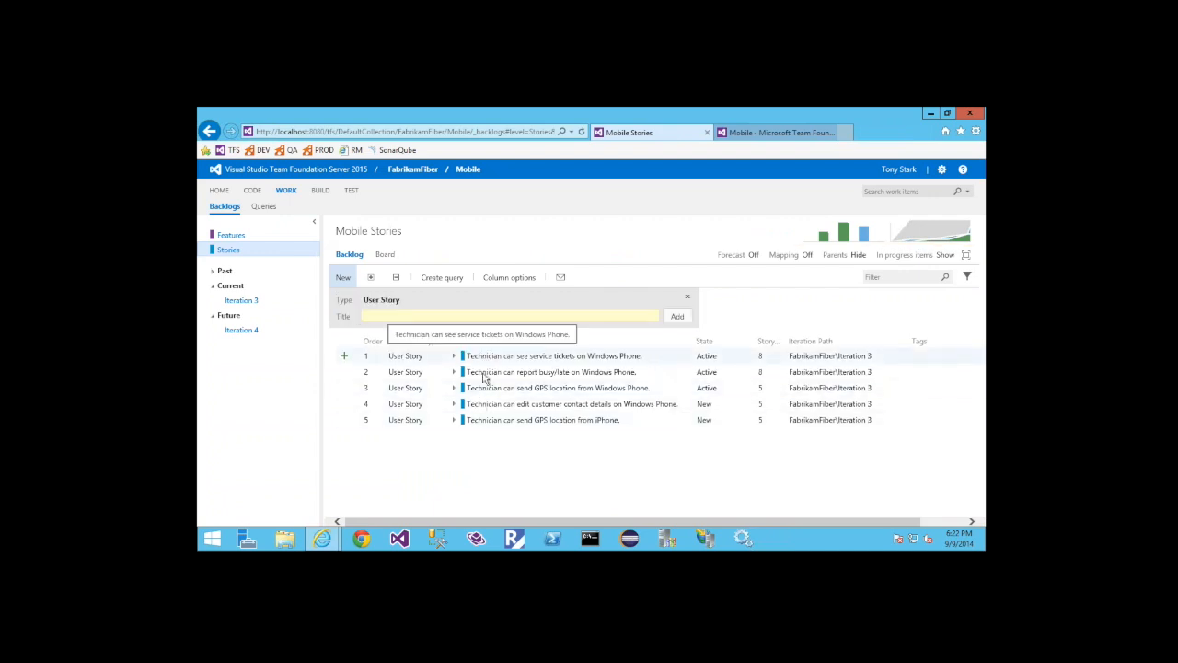
Set the Mobile team's bugs to appear on the backlogs and boards with requirements, and reload the Stories backlog
{"action": "left_click", "coordinate": [761, 138]}
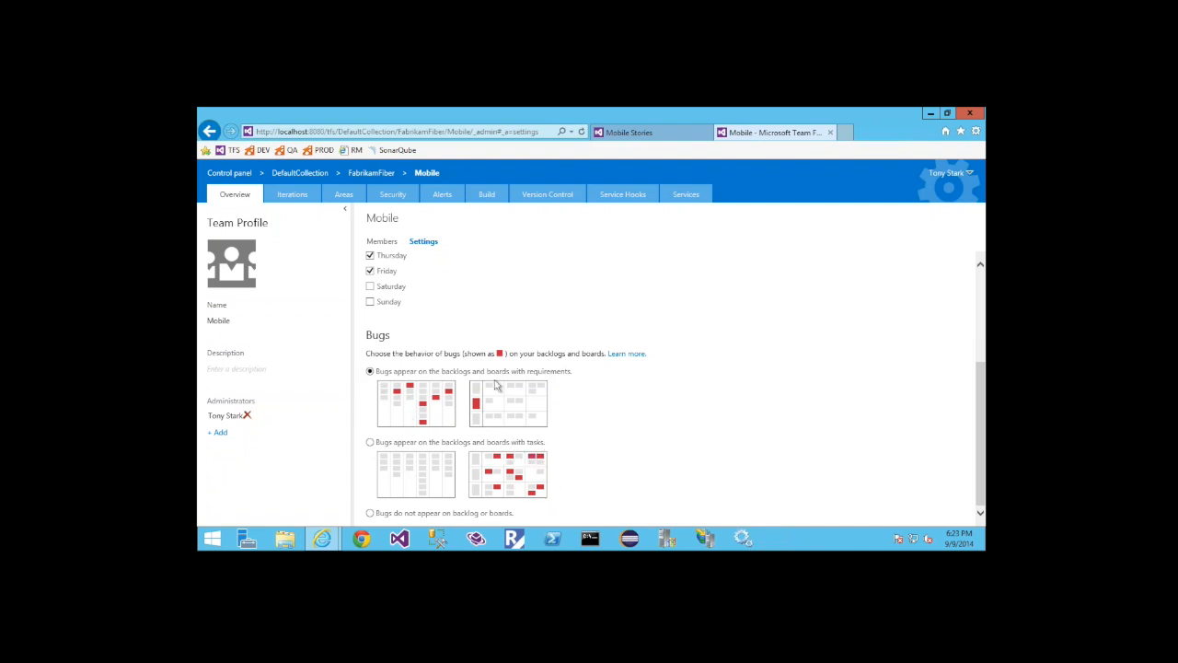
{"action": "left_click", "coordinate": [629, 133]}
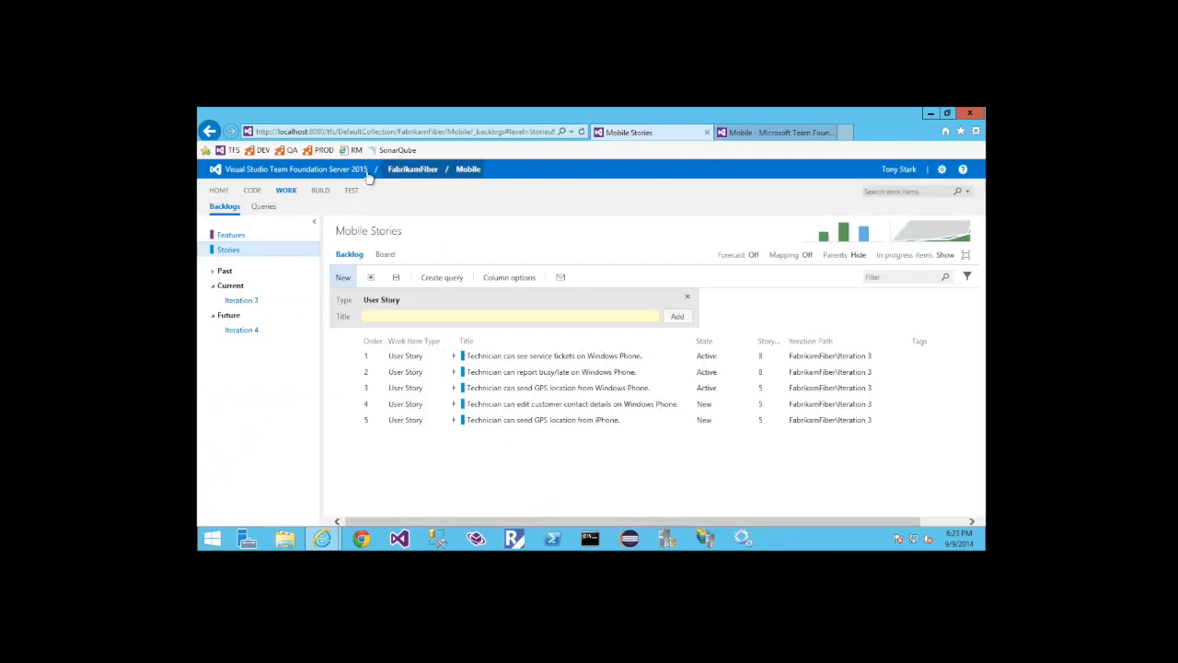
{"action": "left_click", "coordinate": [581, 131]}
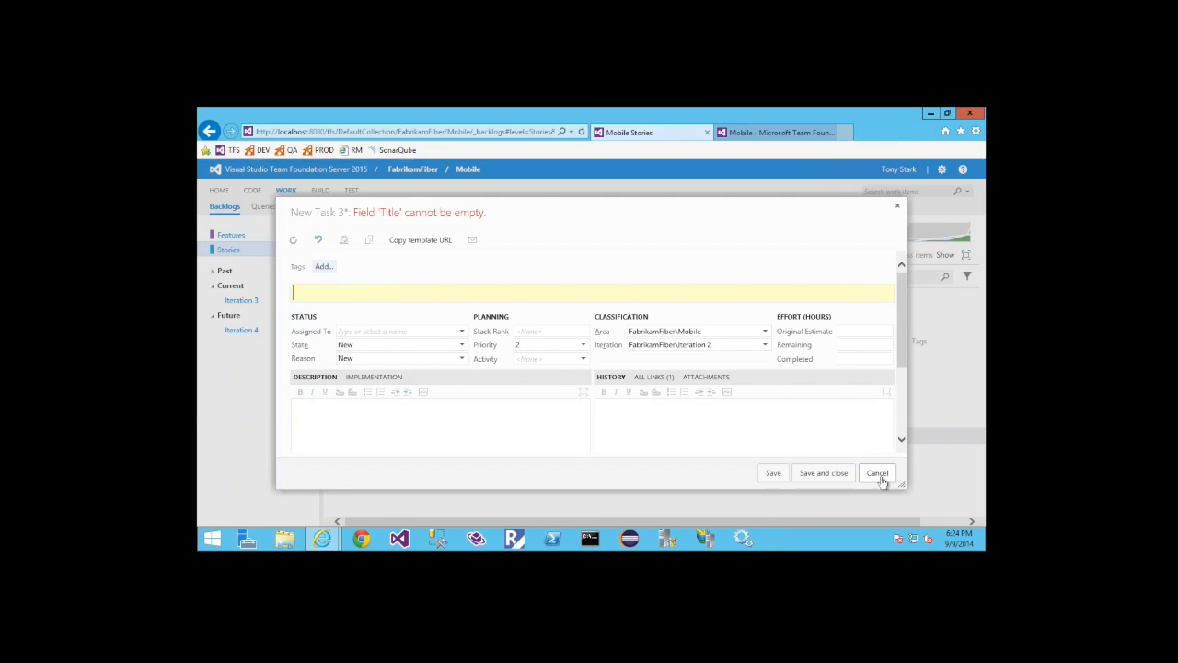
Search for an assignee by partial name in the new task's Assigned To field, and discard the unsaved task
{"action": "left_click", "coordinate": [418, 329]}
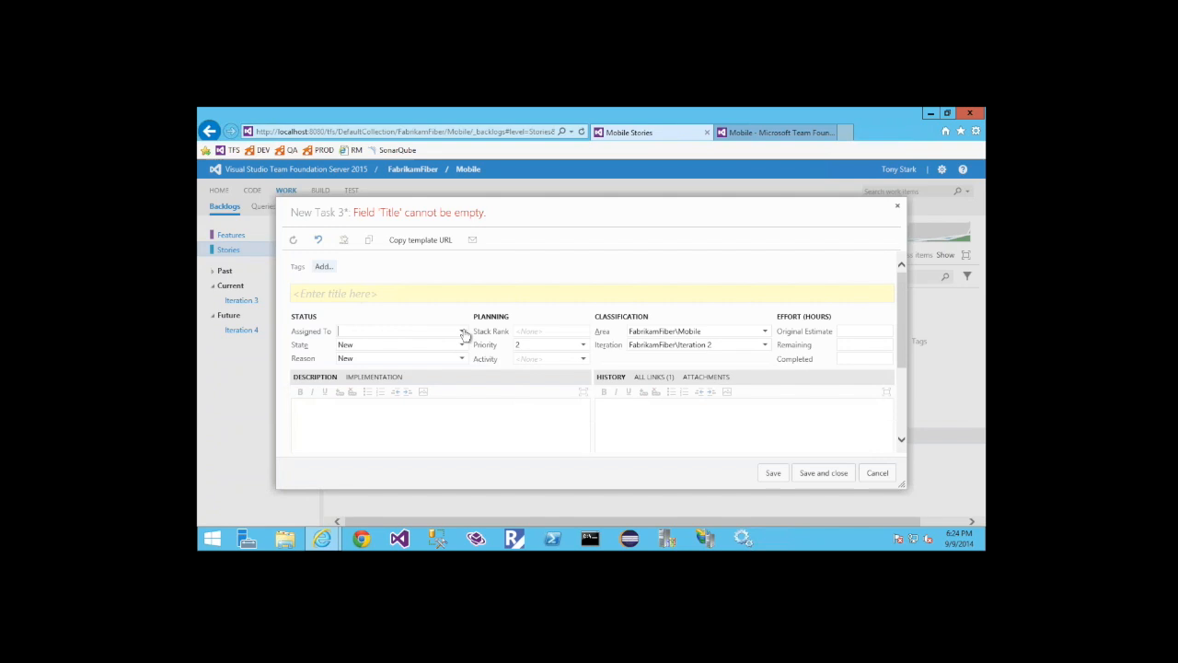
{"action": "left_click", "coordinate": [463, 332]}
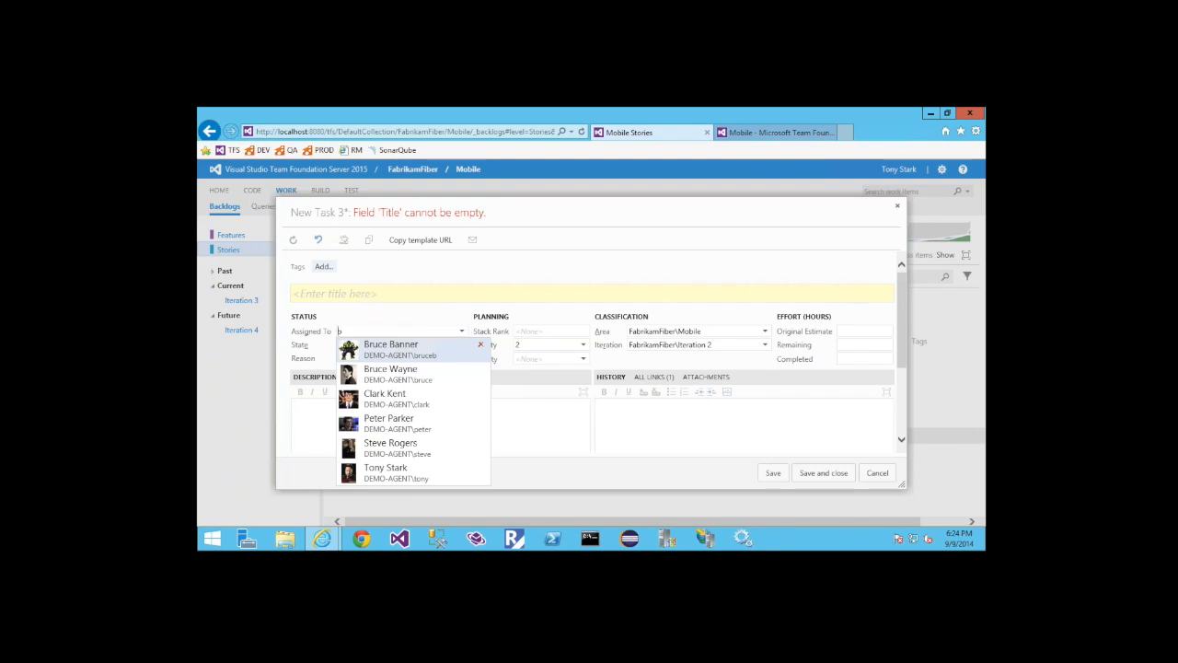
{"action": "type", "text": "ru"}
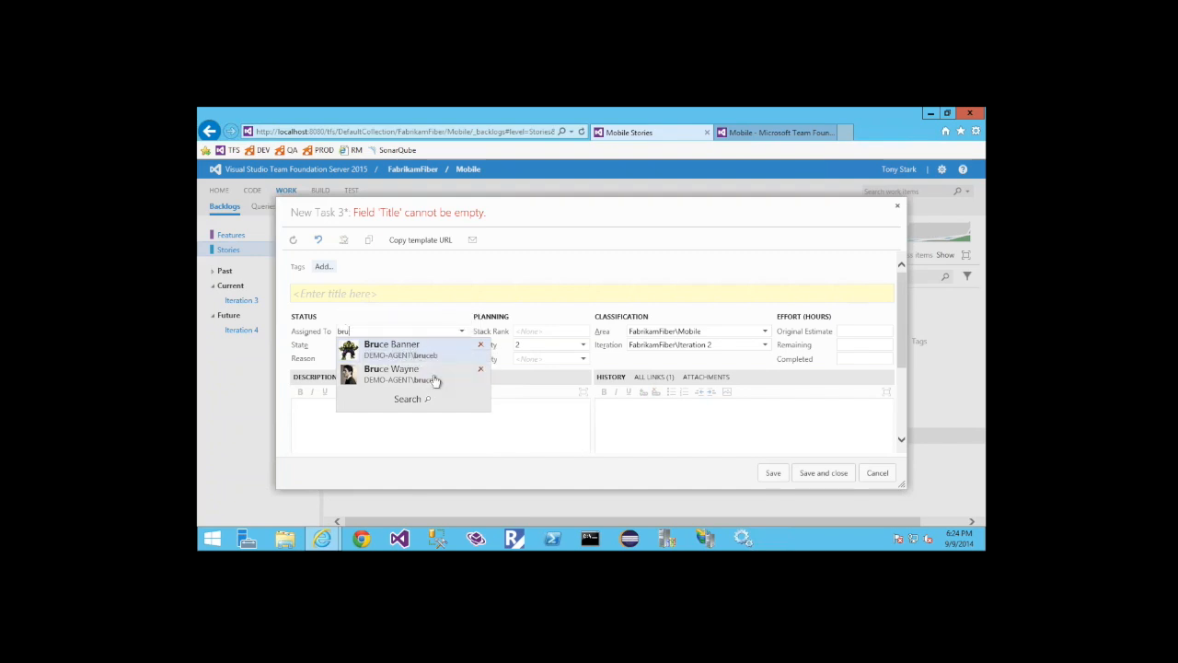
{"action": "left_click", "coordinate": [426, 402]}
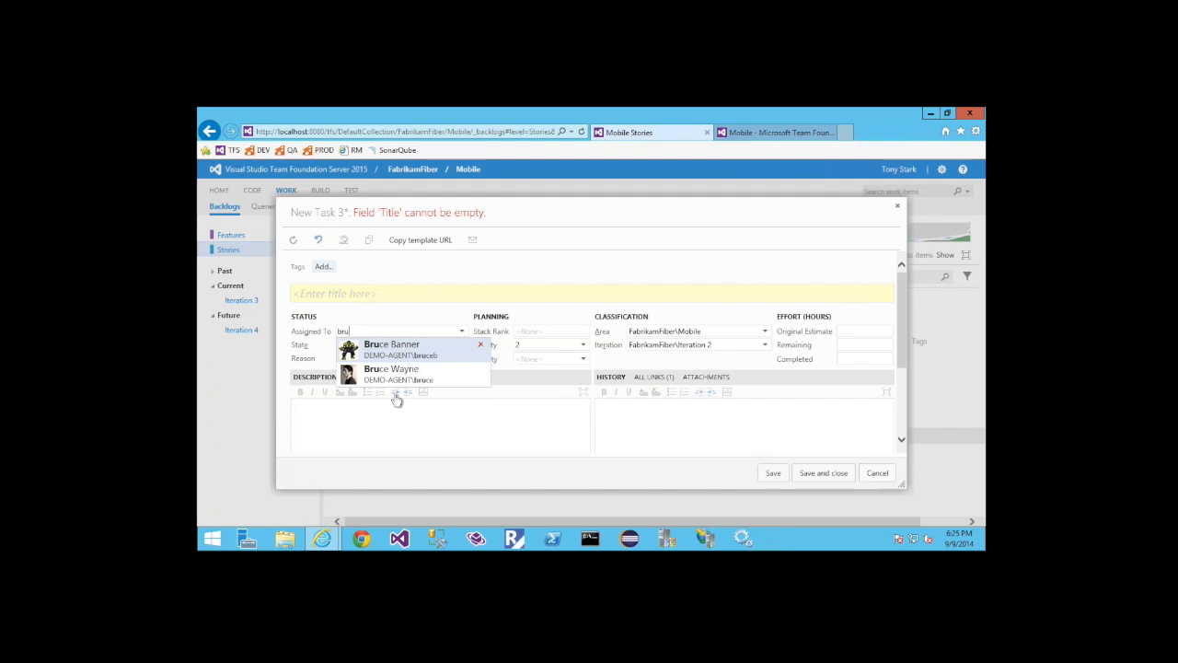
{"action": "left_click", "coordinate": [884, 474]}
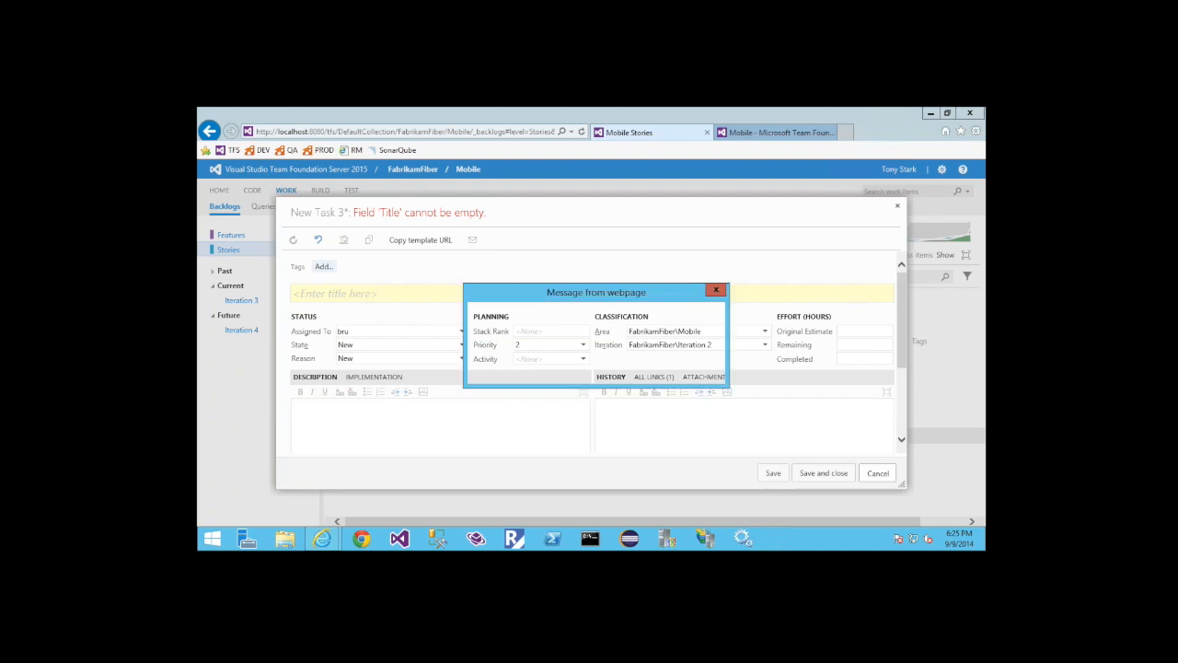
{"action": "left_click", "coordinate": [644, 368]}
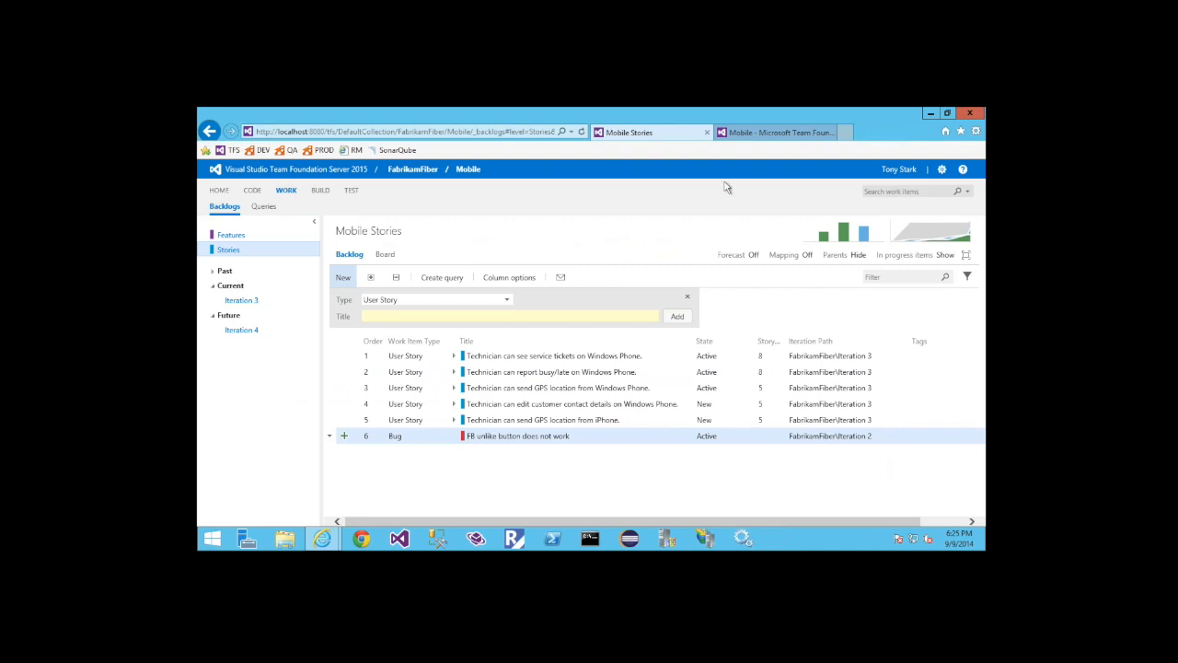
Set the Mobile team's bugs to appear on the backlogs and boards with tasks, and reload the Stories backlog
{"action": "left_click", "coordinate": [742, 138]}
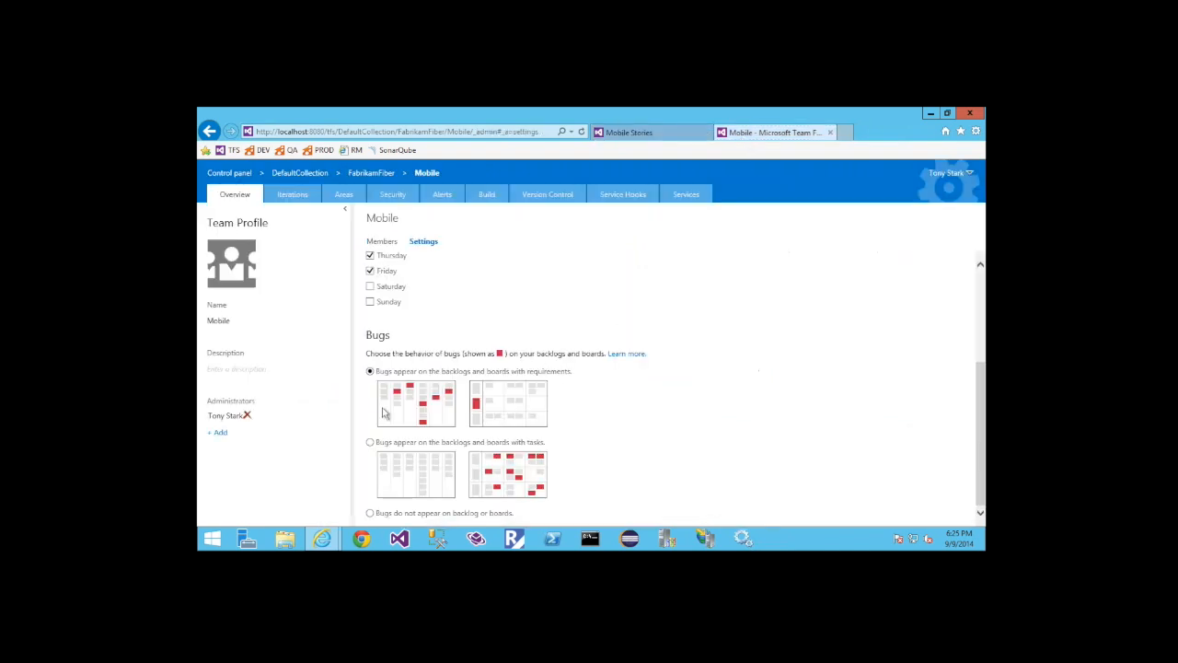
{"action": "left_click", "coordinate": [371, 443]}
{"action": "left_click", "coordinate": [650, 133]}
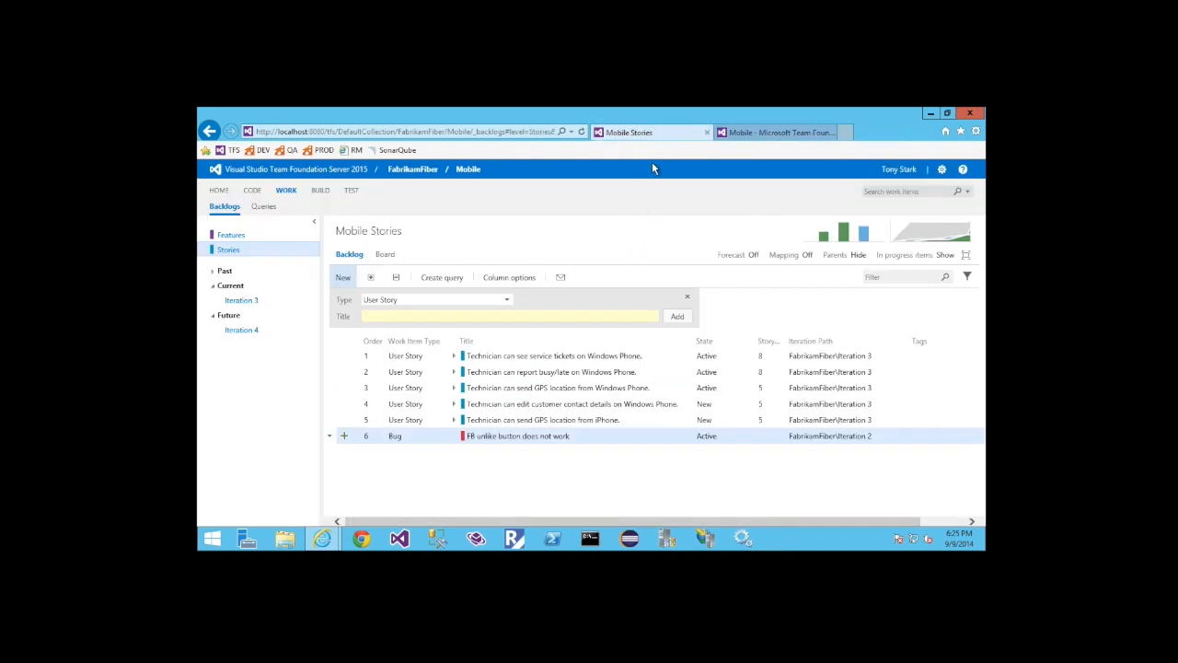
{"action": "left_click", "coordinate": [582, 133]}
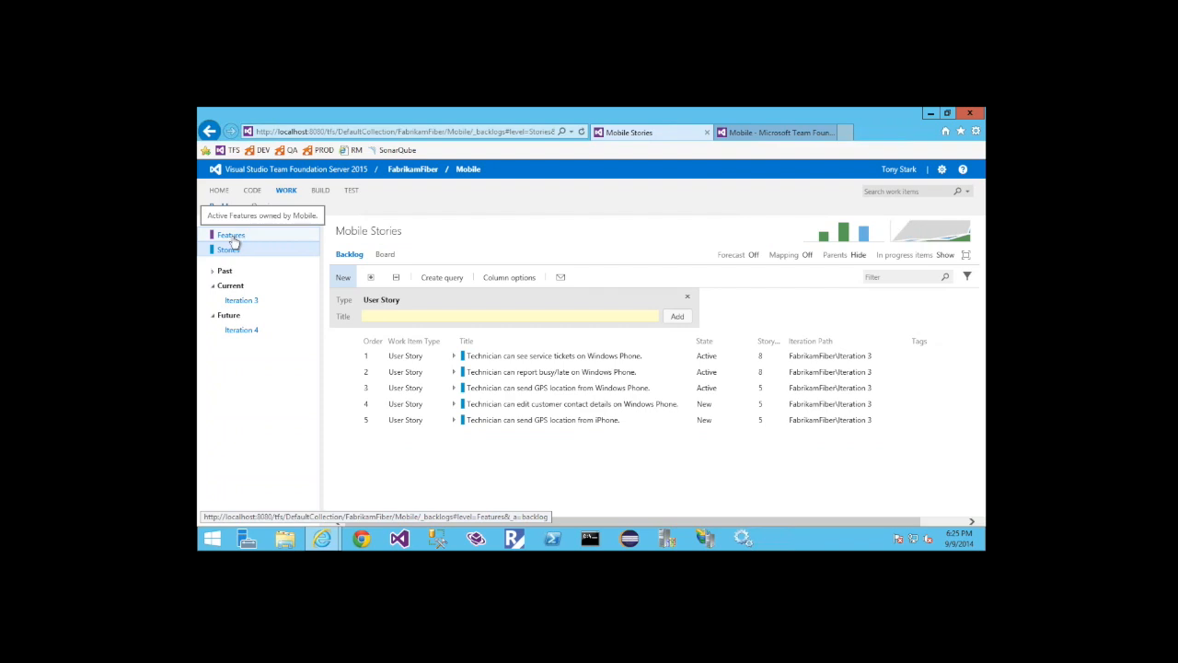
Open the Iteration 3 backlog, expand its first and last stories, and check which work item types can be added under the iPhone GPS story
{"action": "left_click", "coordinate": [241, 301]}
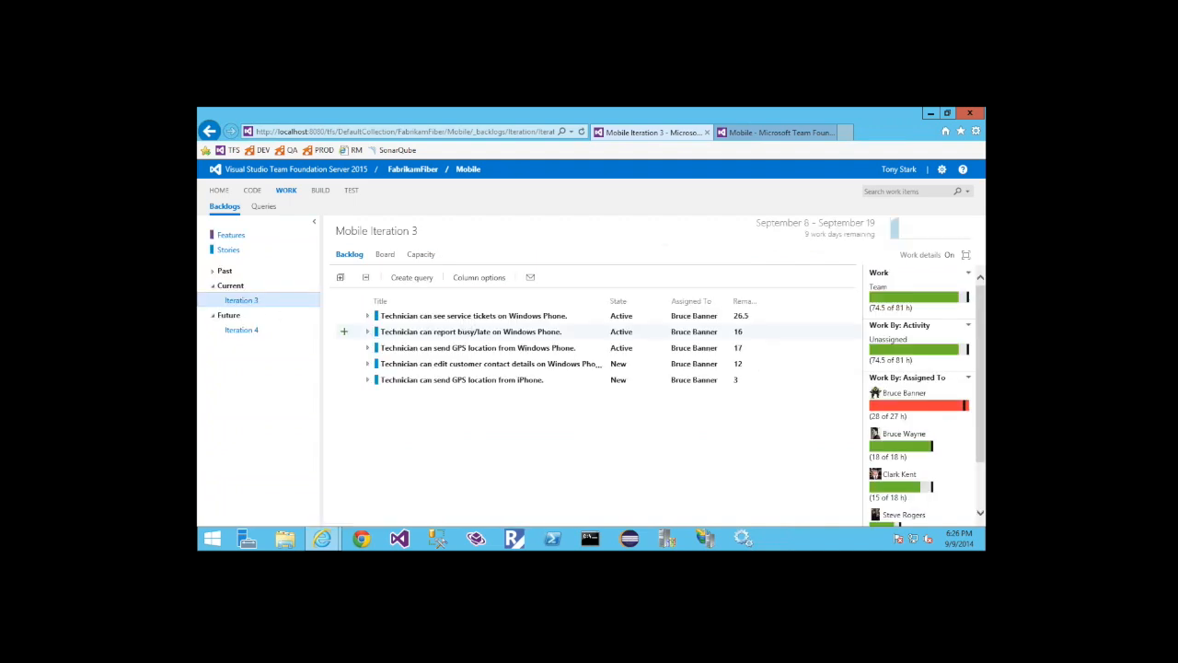
{"action": "left_click", "coordinate": [367, 315]}
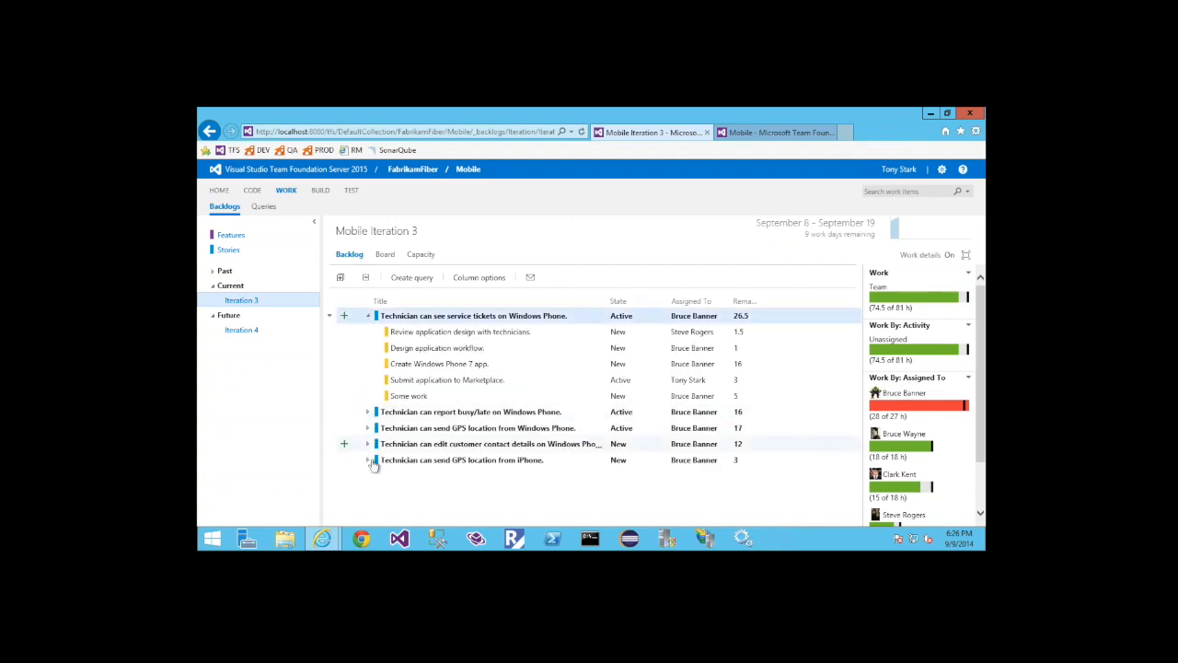
{"action": "left_click", "coordinate": [368, 460]}
{"action": "left_click", "coordinate": [343, 459]}
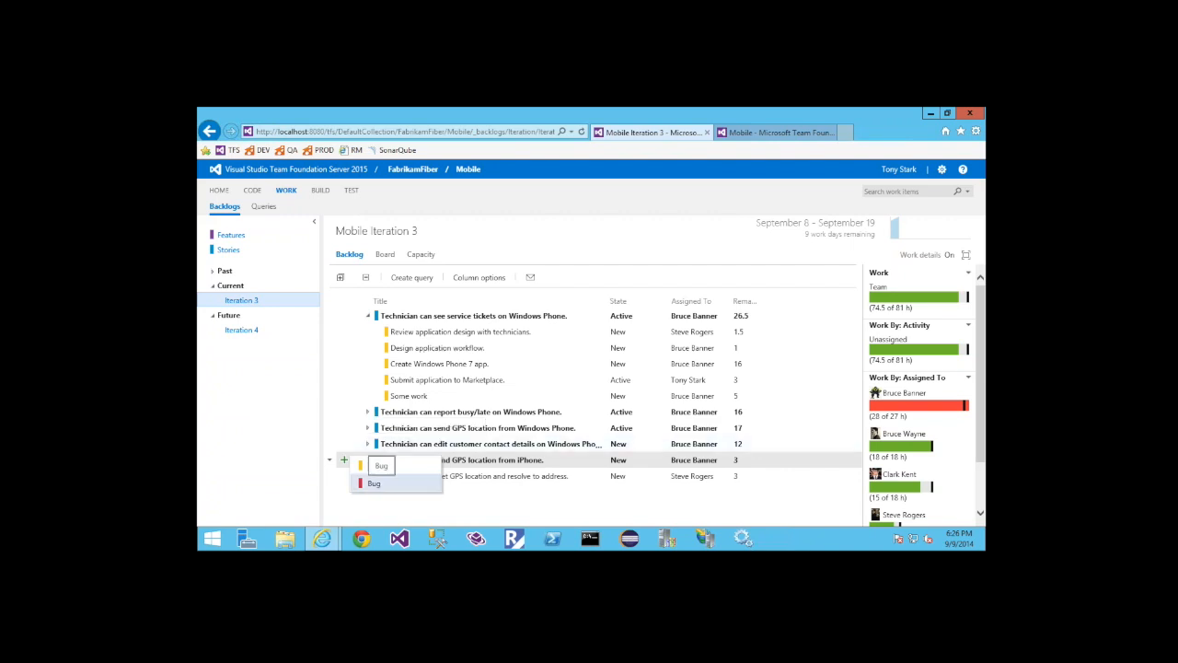
{"action": "left_click", "coordinate": [402, 512]}
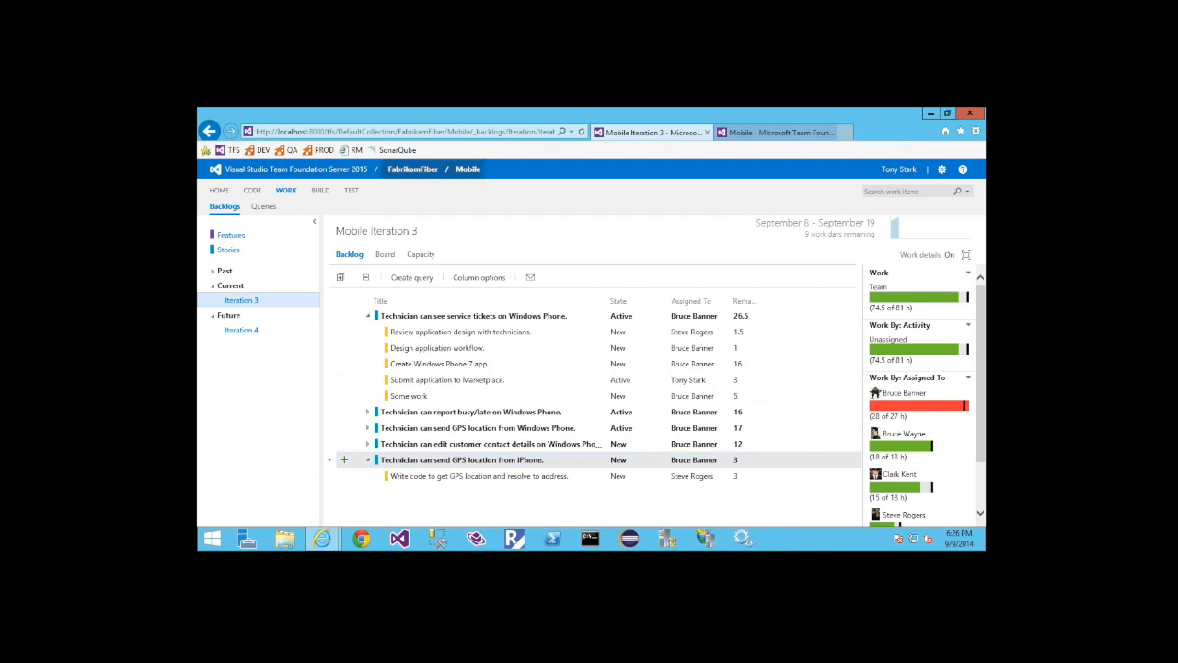
Create and save a task titled "NEw task" from the Mobile team's home page
{"action": "left_click", "coordinate": [447, 171]}
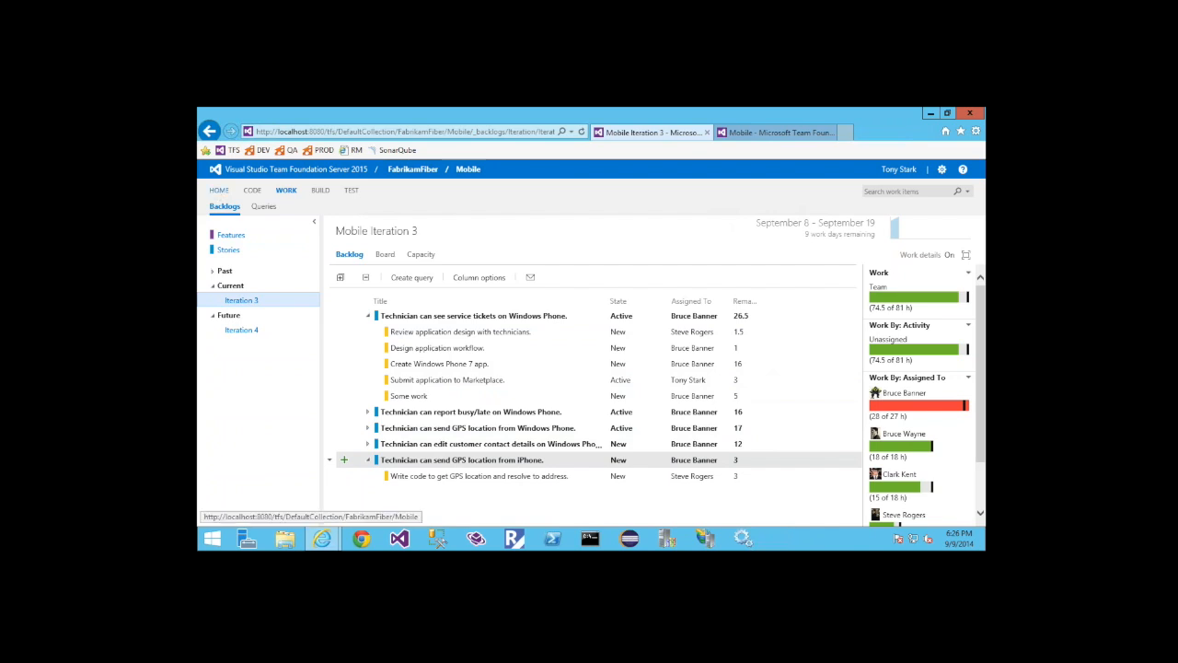
{"action": "left_click", "coordinate": [221, 191]}
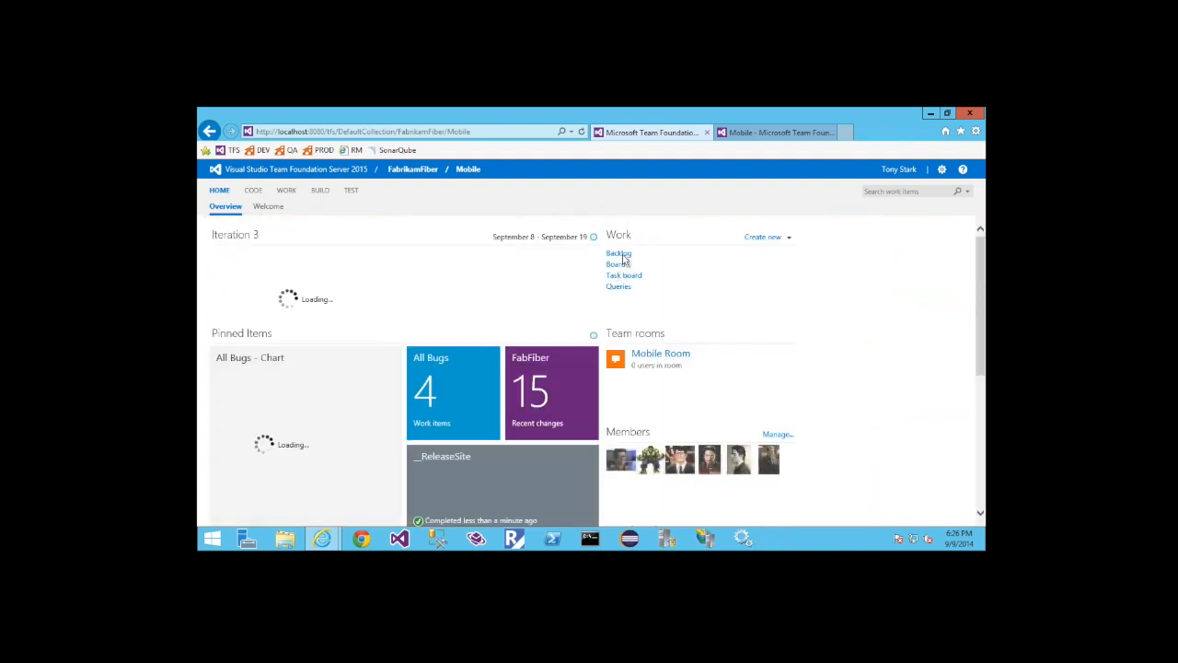
{"action": "left_click", "coordinate": [764, 236]}
{"action": "left_click", "coordinate": [762, 331]}
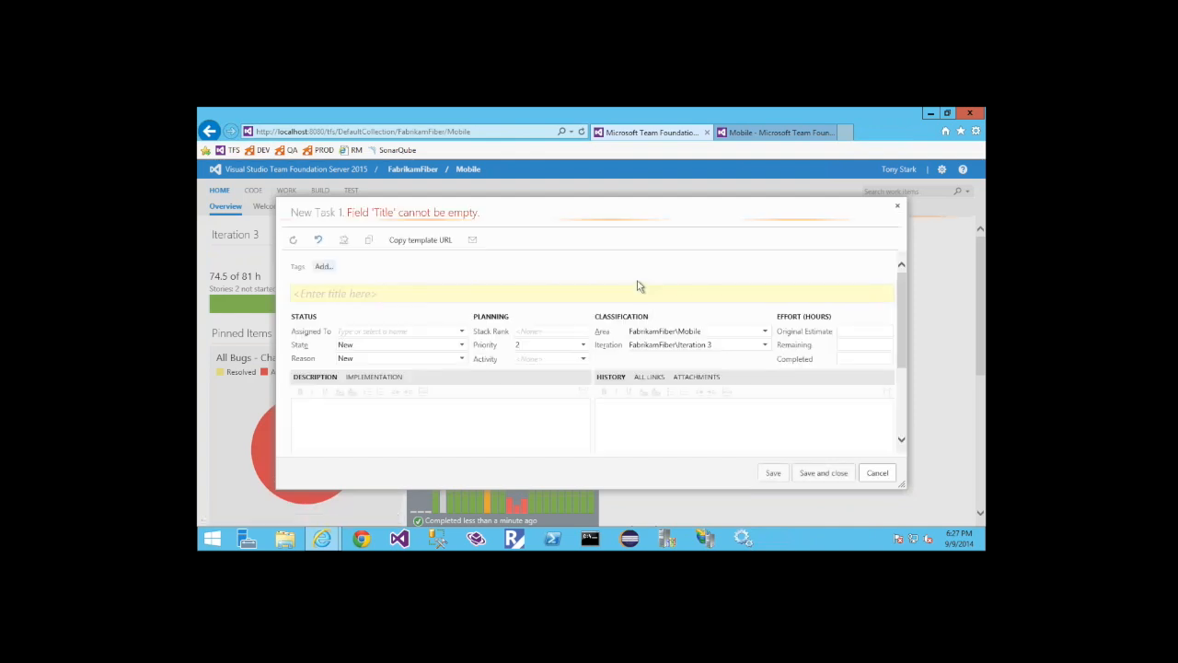
{"action": "type", "text": "NEw task"}
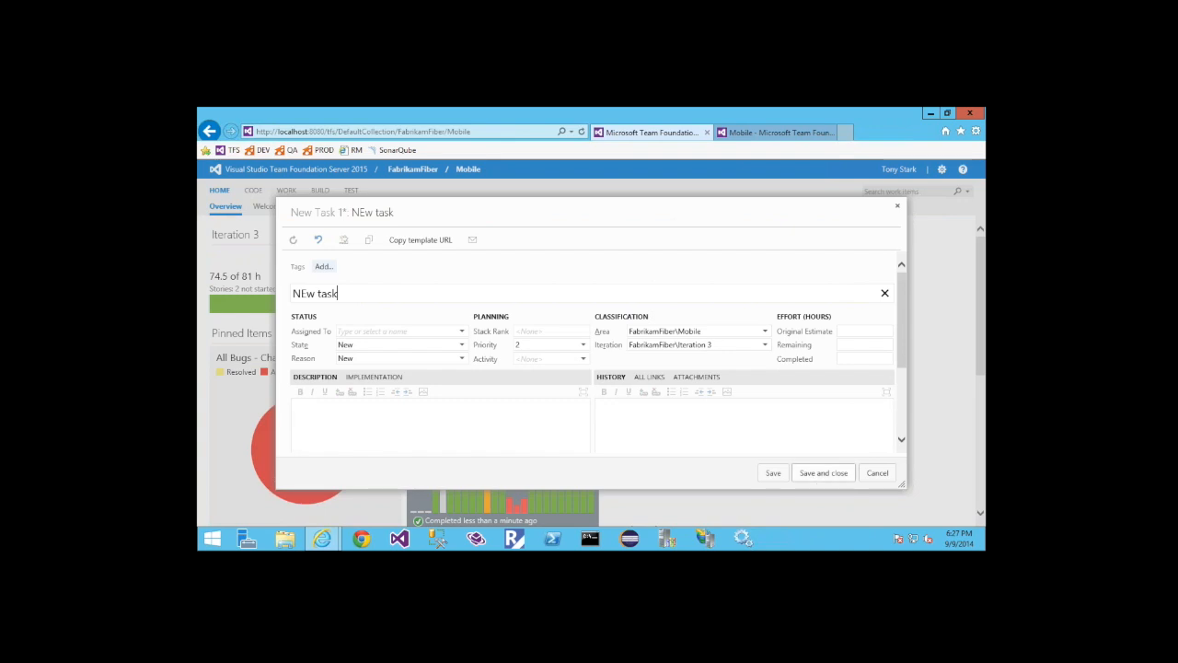
{"action": "left_click", "coordinate": [824, 473]}
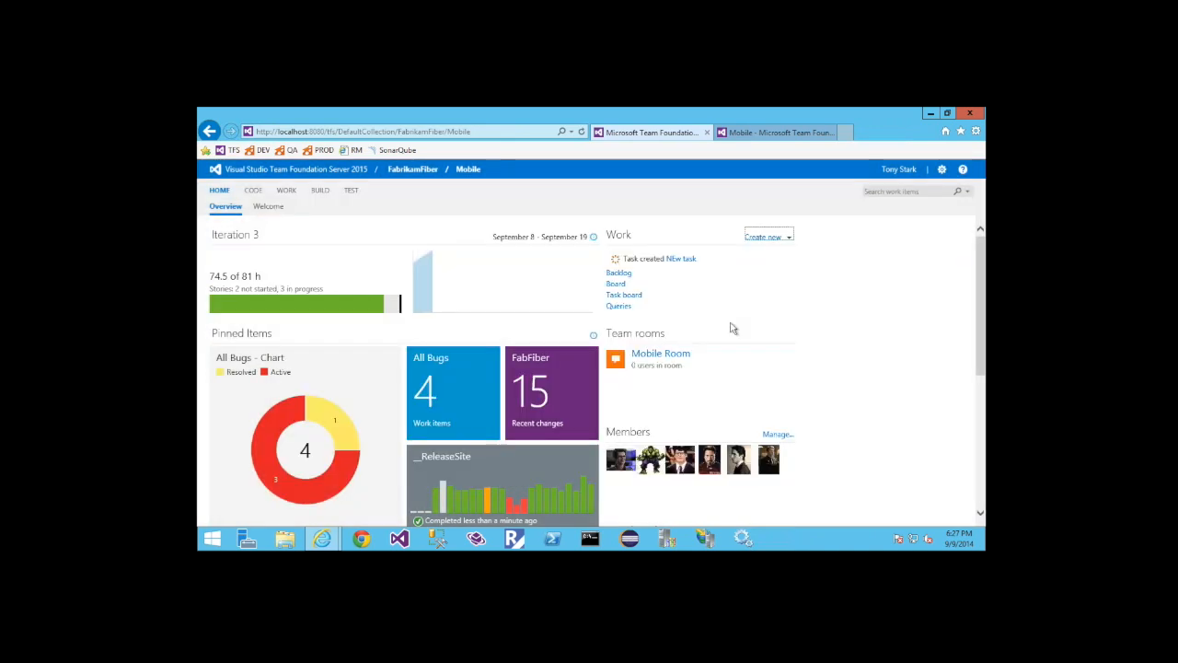
Open the Iteration 3 backlog again and expand its Unparented group to view the new task
{"action": "left_click", "coordinate": [286, 190]}
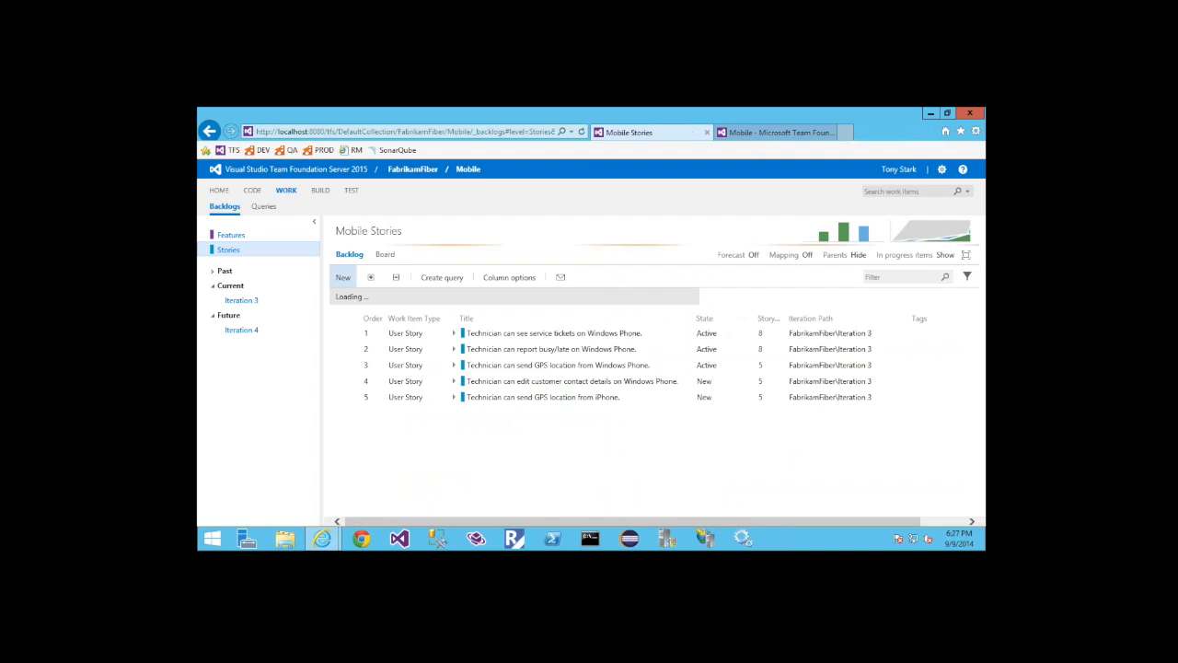
{"action": "left_click", "coordinate": [240, 304]}
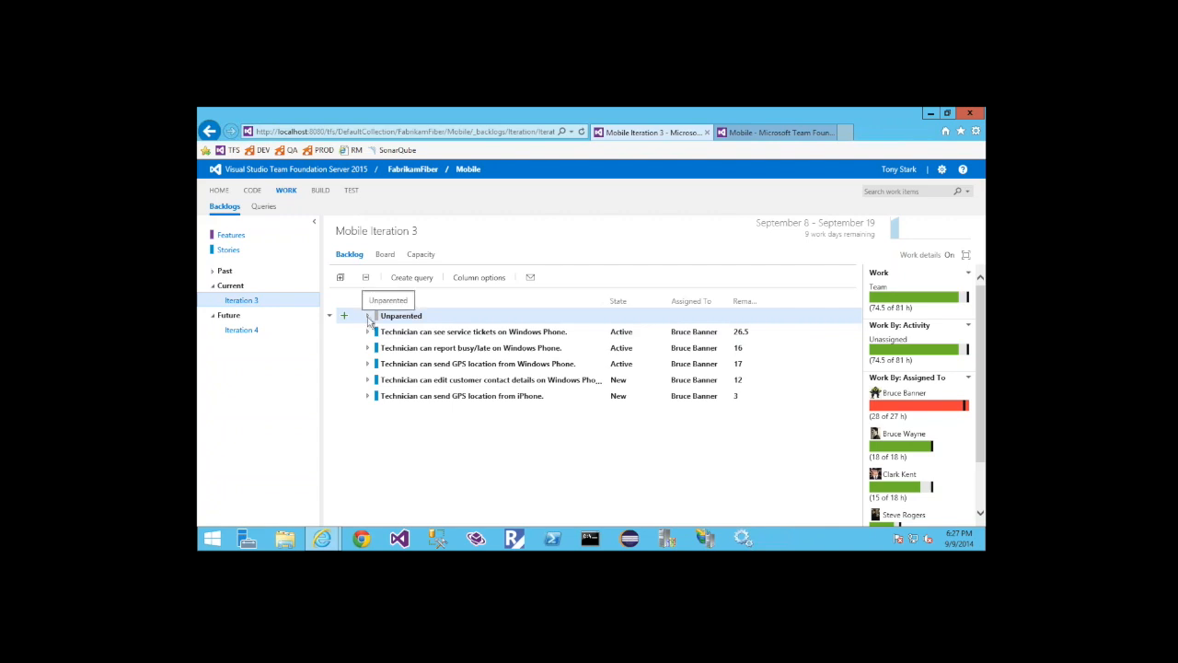
{"action": "left_click", "coordinate": [367, 316]}
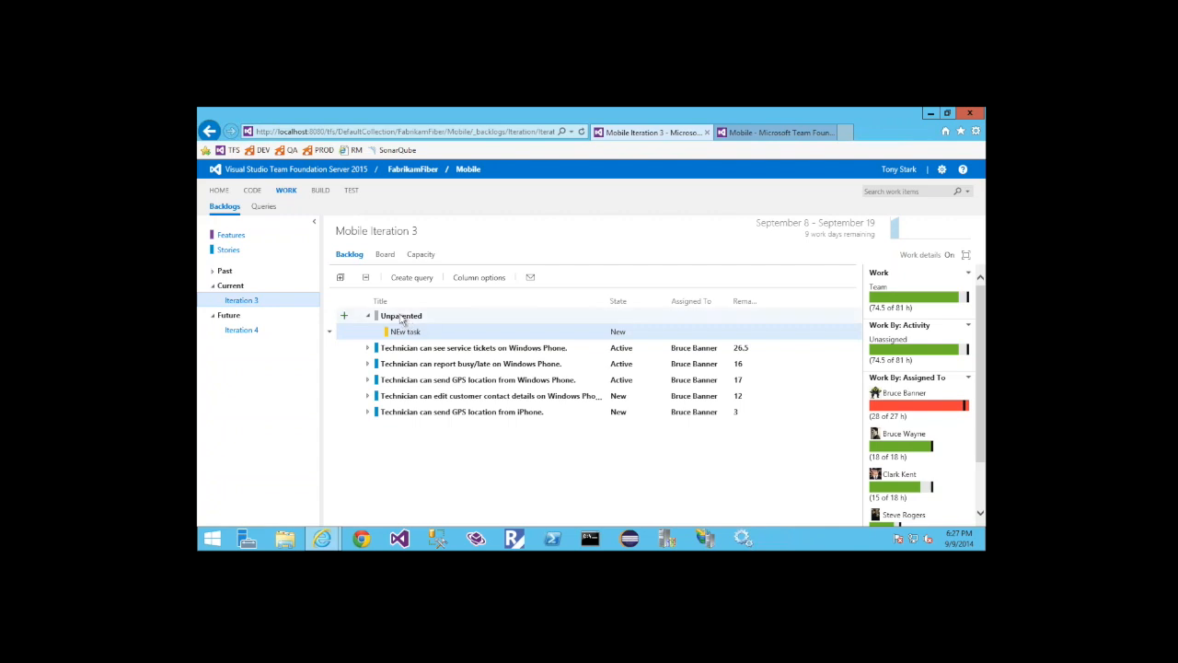
{"action": "left_click", "coordinate": [405, 318]}
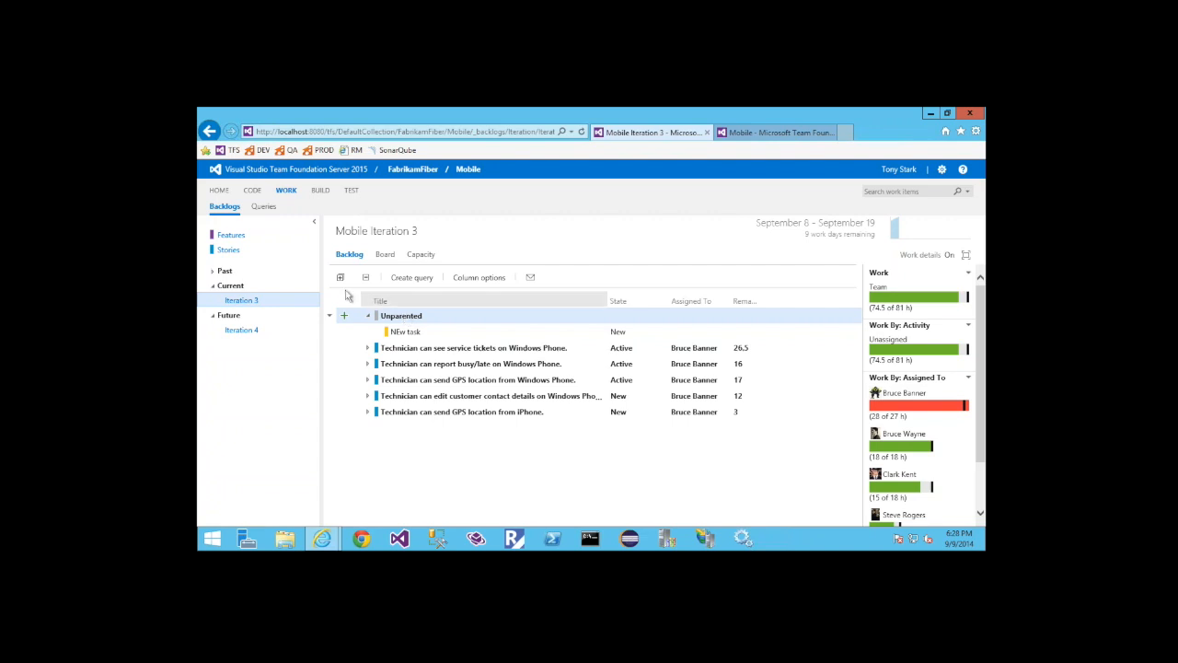
Open the Mobile Stories board, filter the New column's cards by "wind", and clear the filter
{"action": "left_click", "coordinate": [228, 250]}
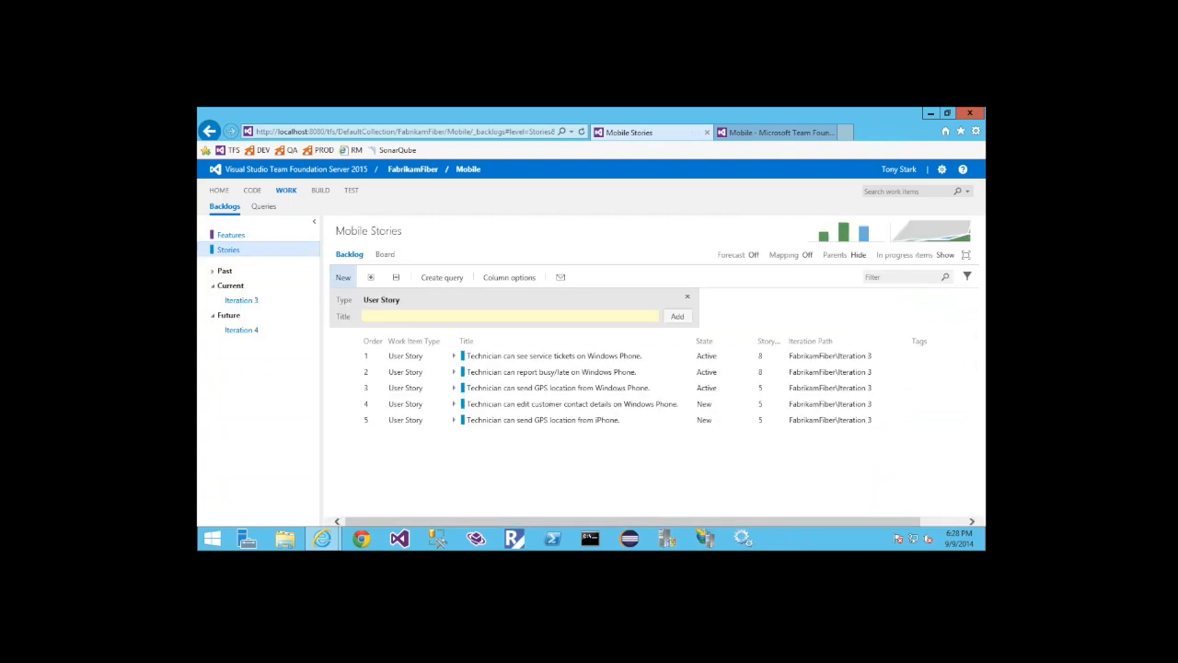
{"action": "left_click", "coordinate": [385, 257]}
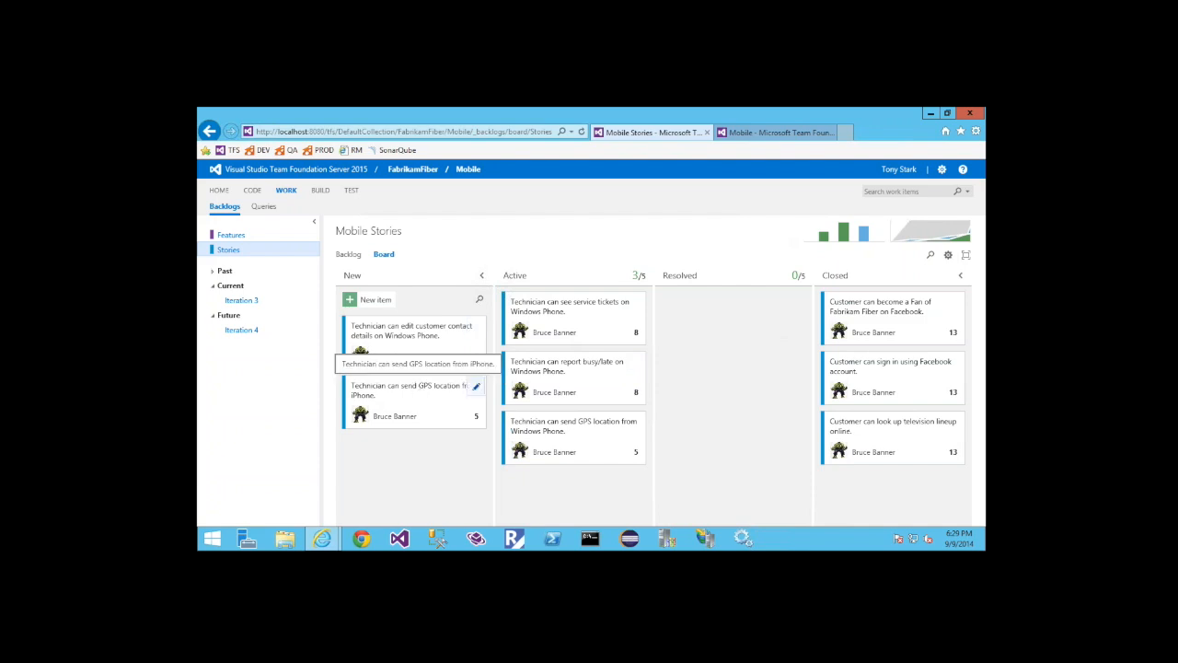
{"action": "left_click", "coordinate": [479, 299]}
{"action": "type", "text": "wind"}
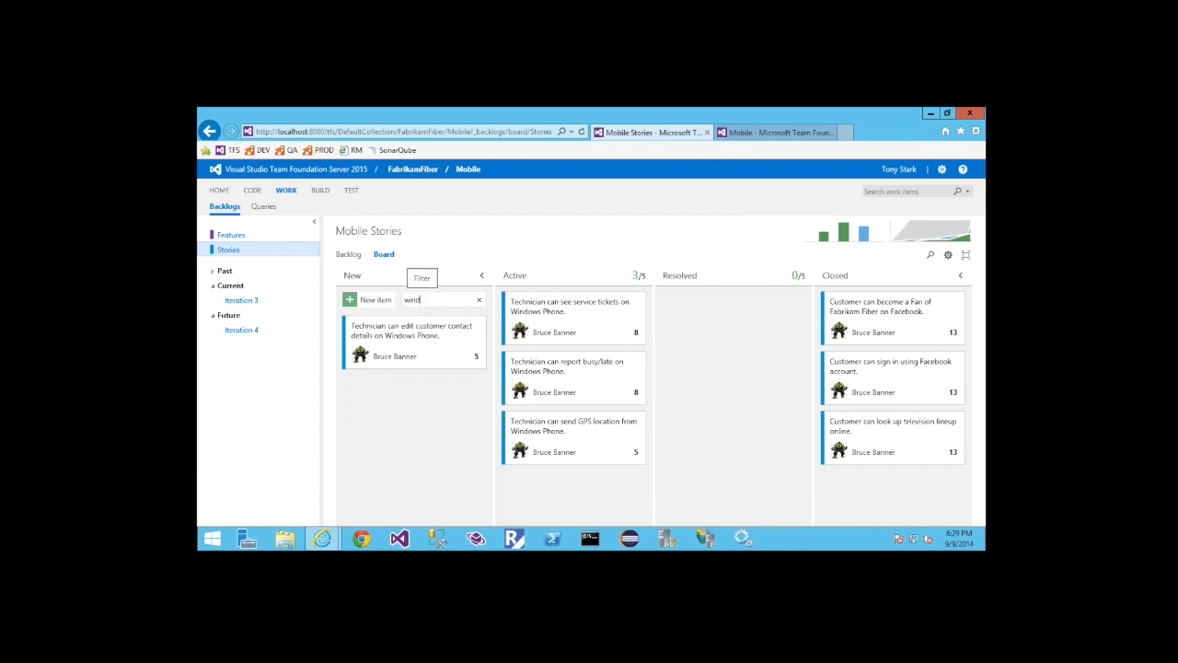
{"action": "left_click", "coordinate": [478, 305]}
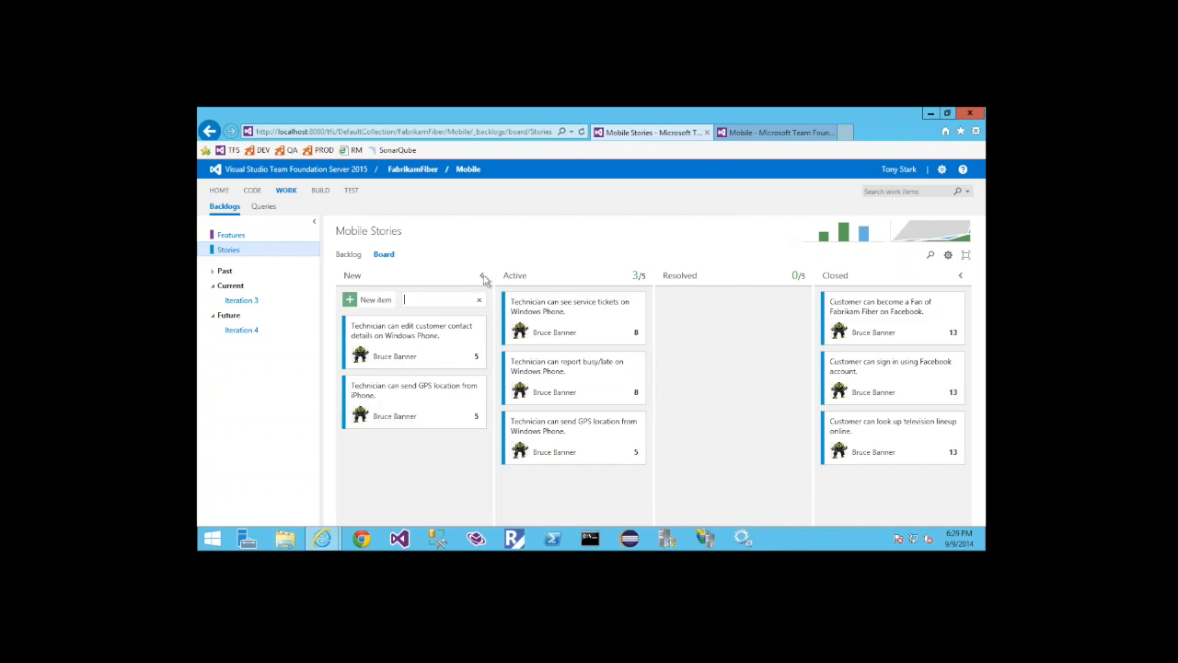
{"action": "left_click", "coordinate": [478, 300]}
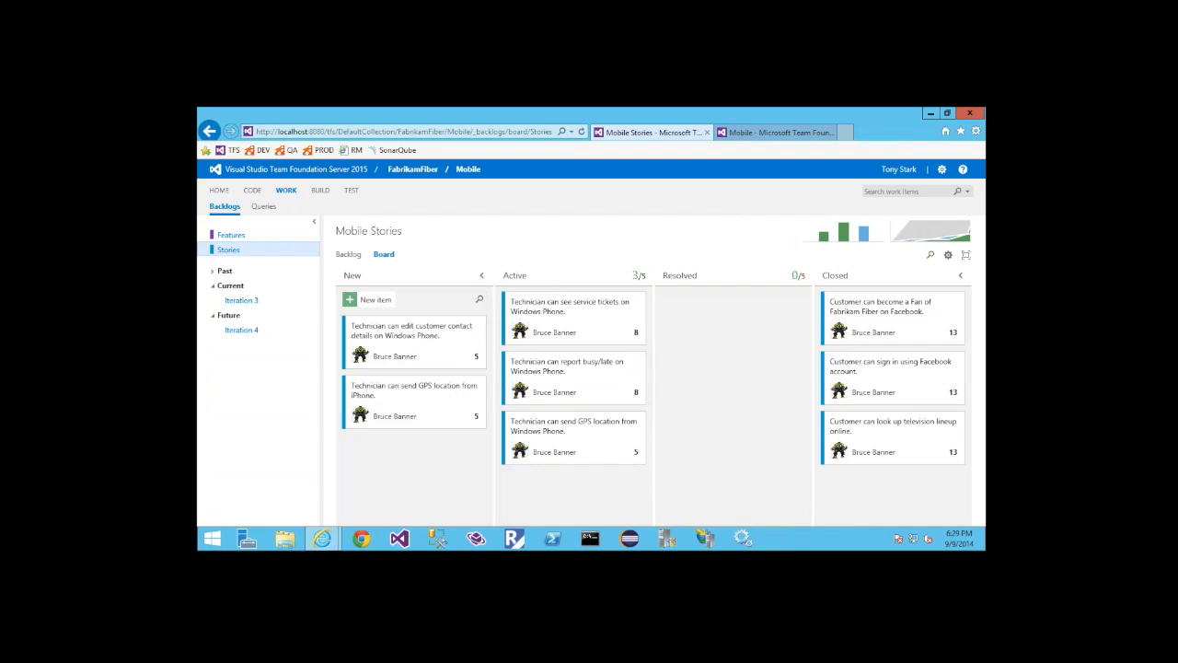
Collapse the board's New and Closed columns and the backlog explorer, and switch the full-screen view on and off
{"action": "left_click", "coordinate": [483, 277]}
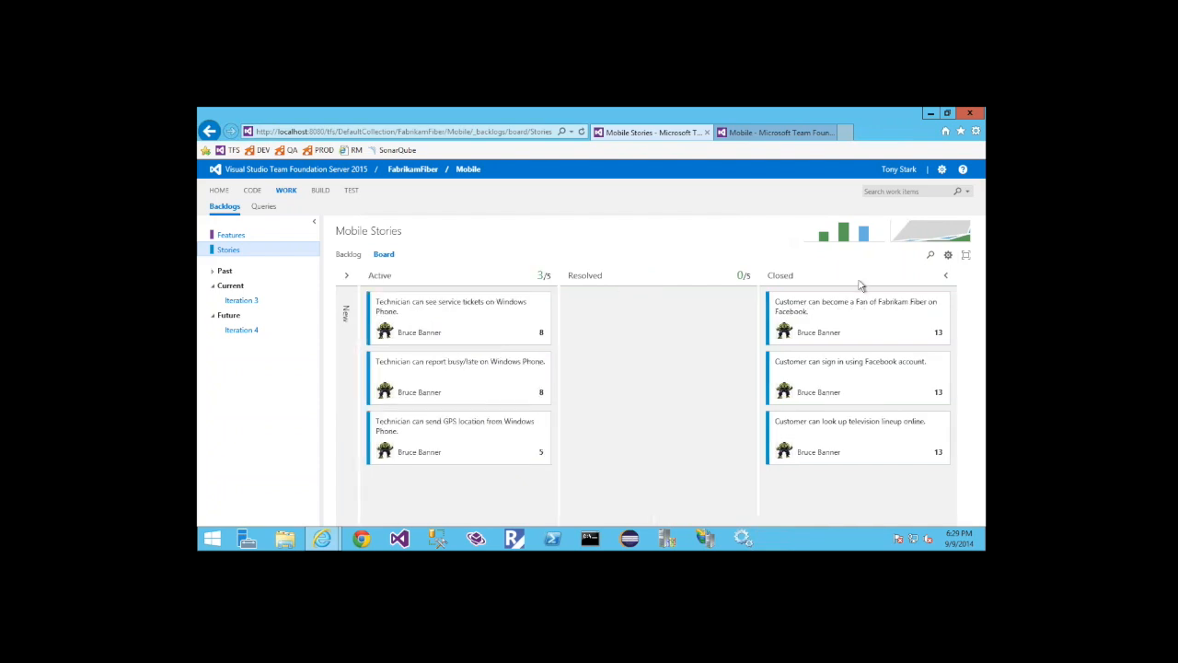
{"action": "left_click", "coordinate": [948, 279]}
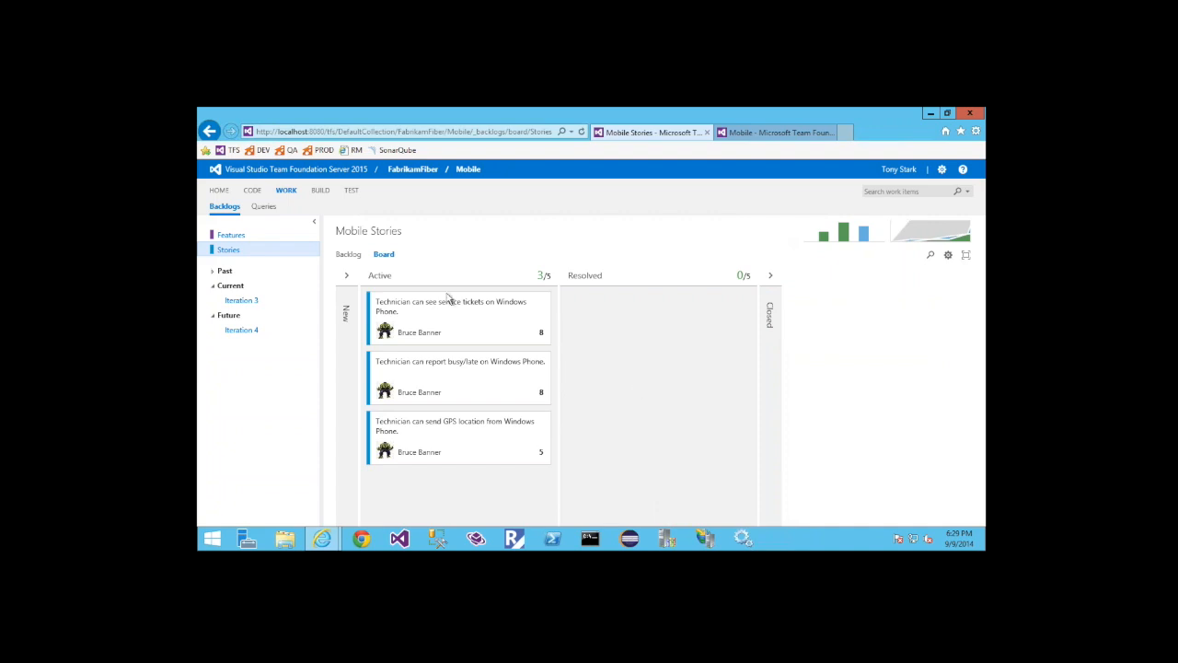
{"action": "left_click", "coordinate": [314, 226]}
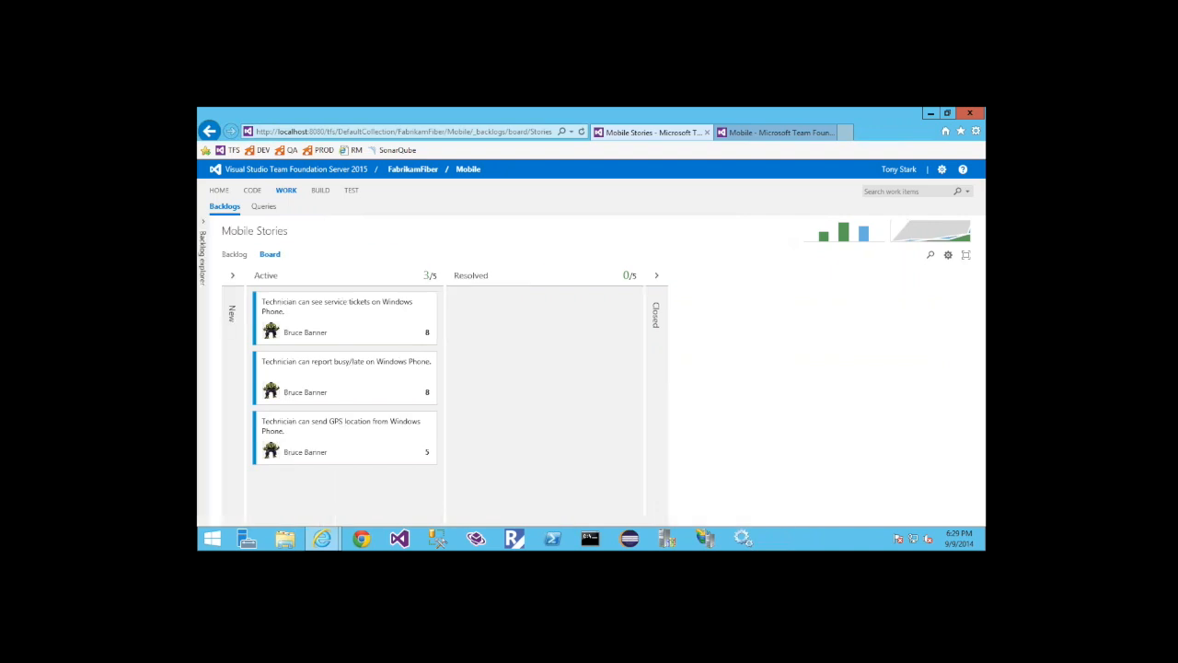
{"action": "left_click", "coordinate": [967, 258]}
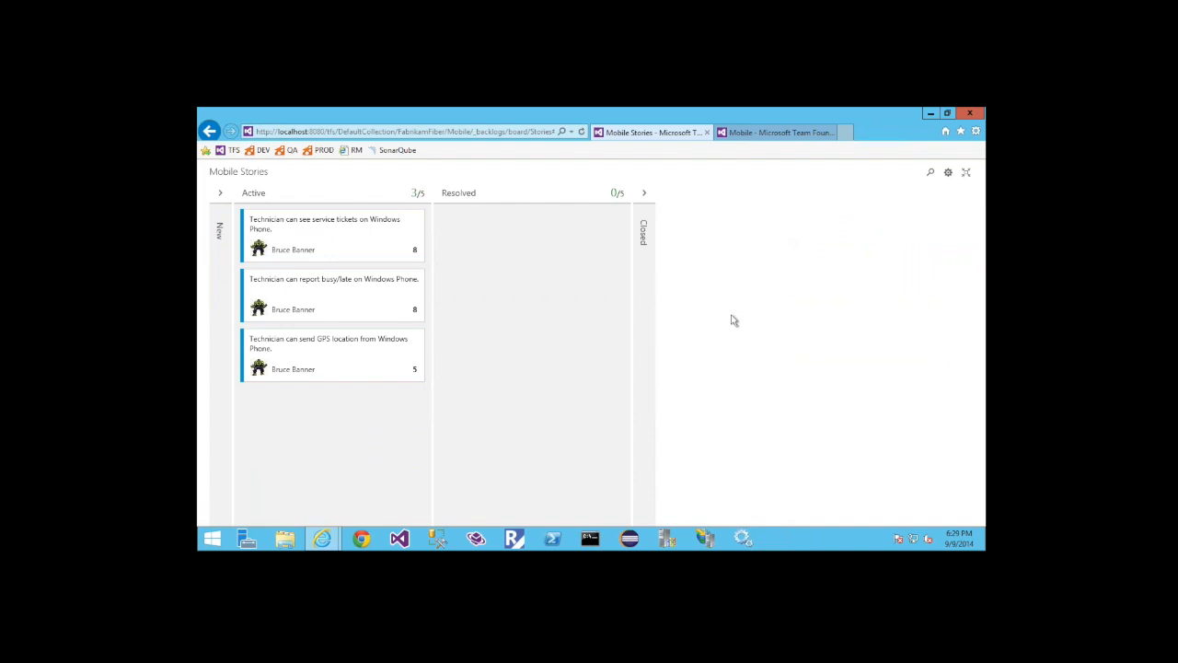
{"action": "left_click", "coordinate": [966, 173]}
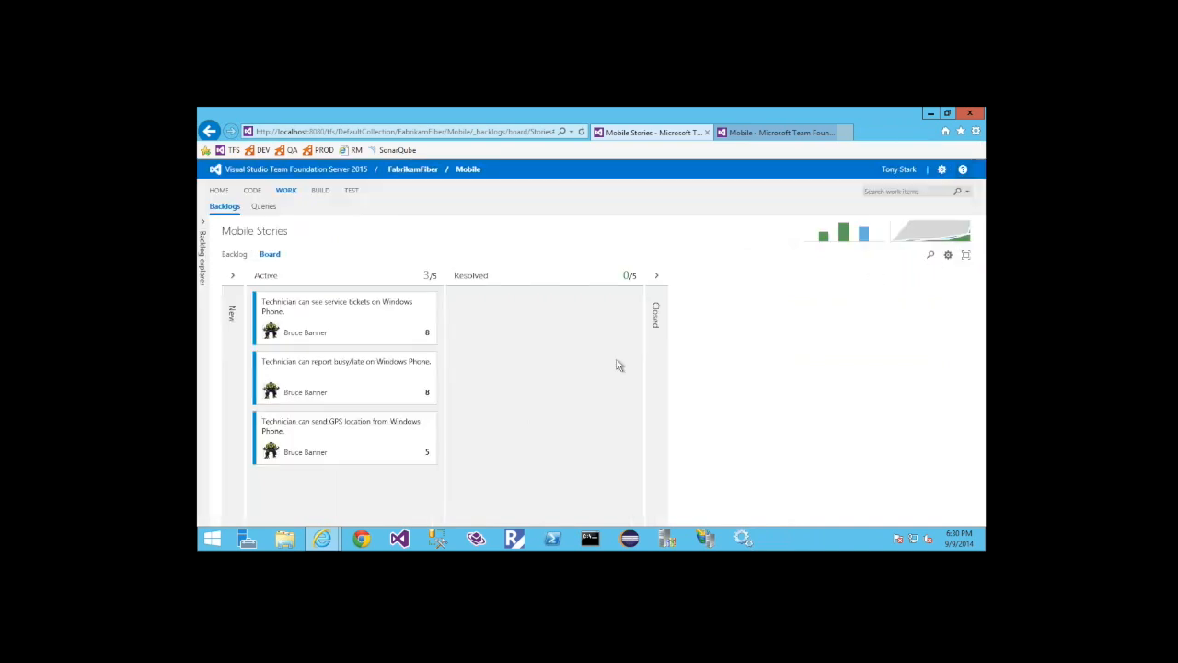
Rename the Stories board's New, Active and Resolved columns to Idea, Coding and Testing
{"action": "left_click", "coordinate": [948, 254]}
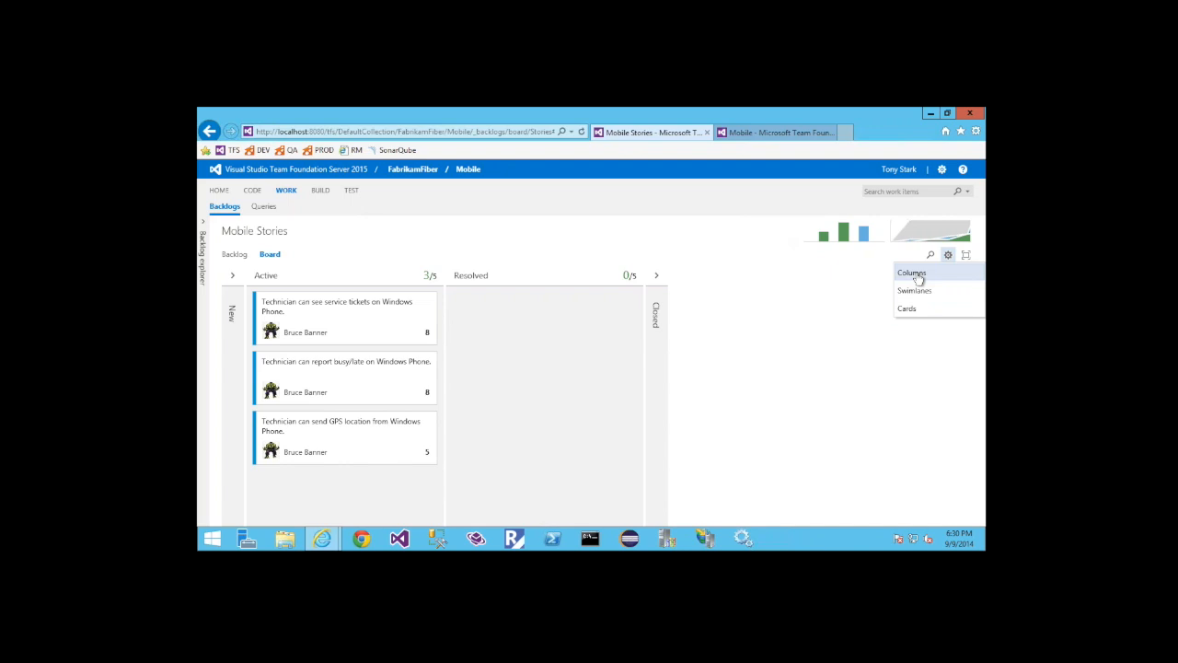
{"action": "left_click", "coordinate": [913, 273]}
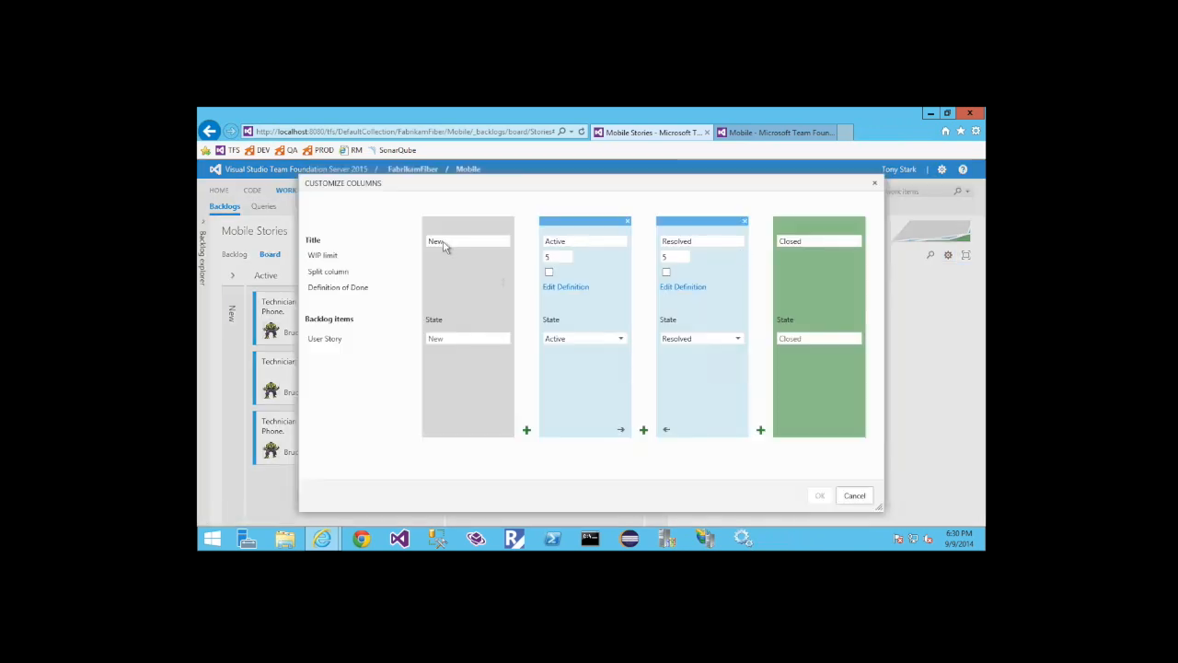
{"action": "left_click_drag", "start_coordinate": [428, 241], "coordinate": [505, 237]}
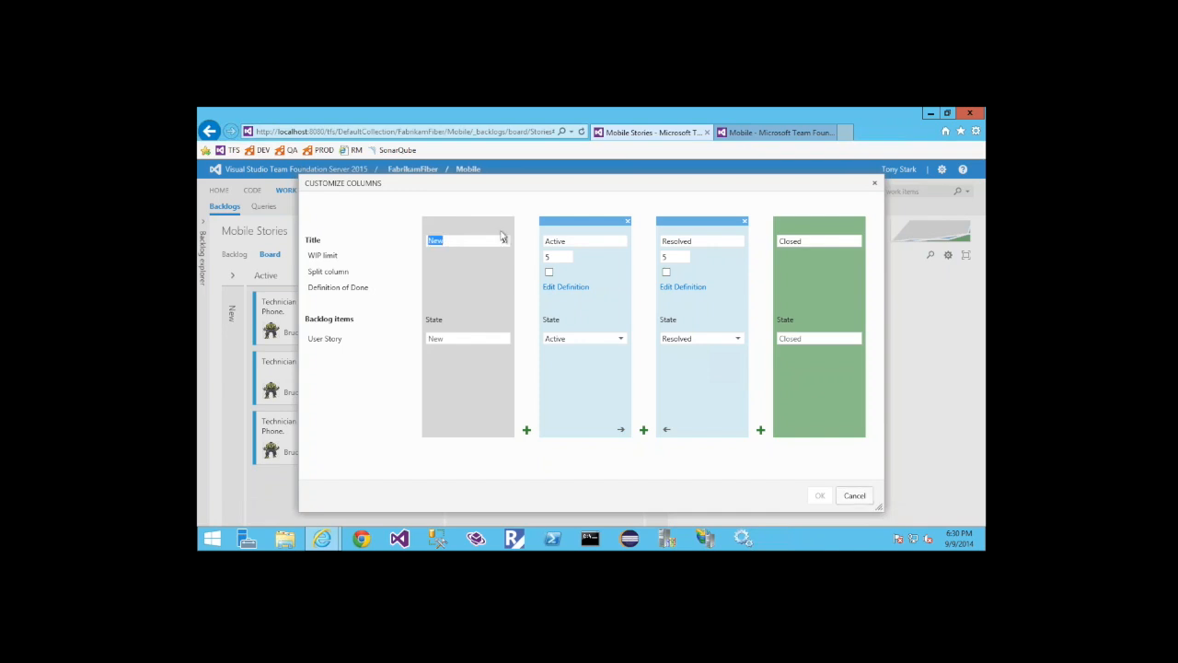
{"action": "type", "text": "Idea"}
{"action": "left_click_drag", "start_coordinate": [536, 242], "coordinate": [615, 242]}
{"action": "type", "text": "Code"}
{"action": "key", "text": "BackSpace"}
{"action": "type", "text": "ing"}
{"action": "left_click_drag", "start_coordinate": [654, 241], "coordinate": [704, 241]}
{"action": "type", "text": "Testing"}
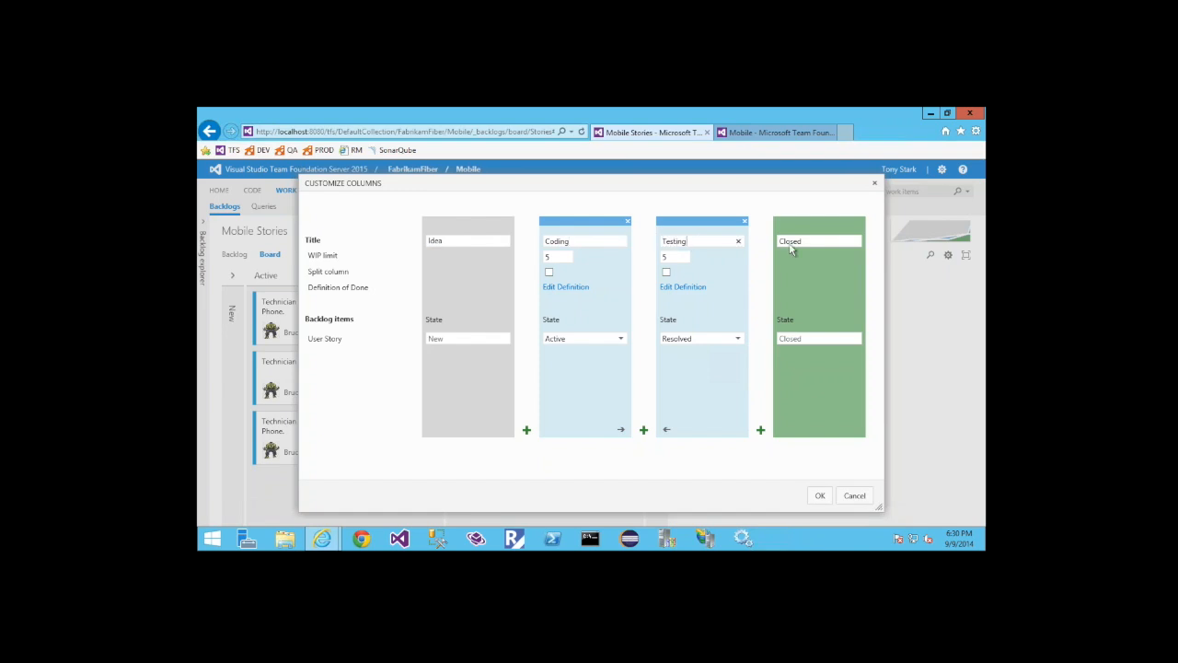
{"action": "left_click", "coordinate": [790, 244]}
Add a UAT column after Testing, map Testing's User Story state to Active, and save the column customization
{"action": "left_click", "coordinate": [760, 430]}
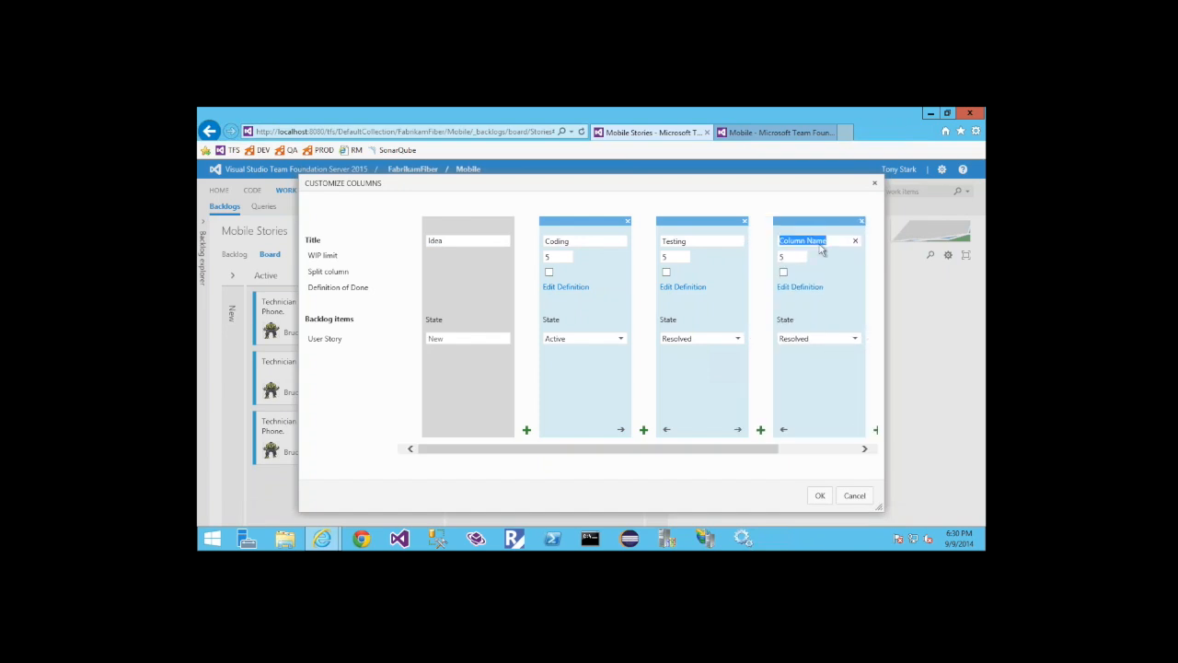
{"action": "type", "text": "UAT"}
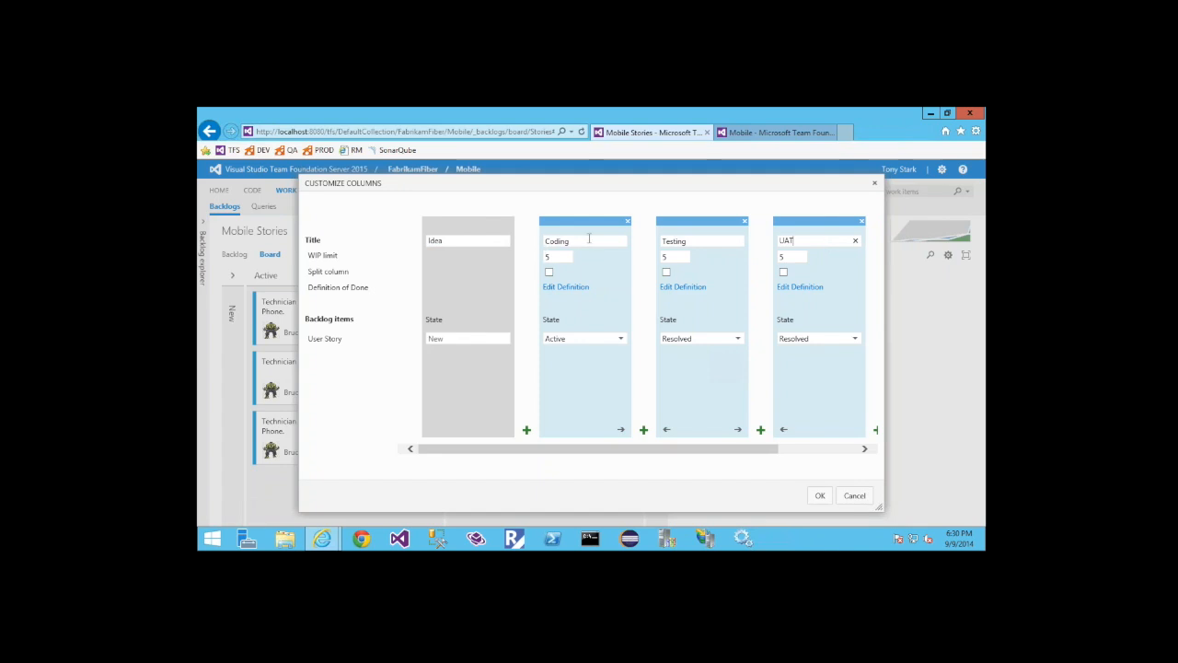
{"action": "left_click", "coordinate": [739, 341]}
{"action": "left_click", "coordinate": [682, 355]}
{"action": "left_click", "coordinate": [682, 354]}
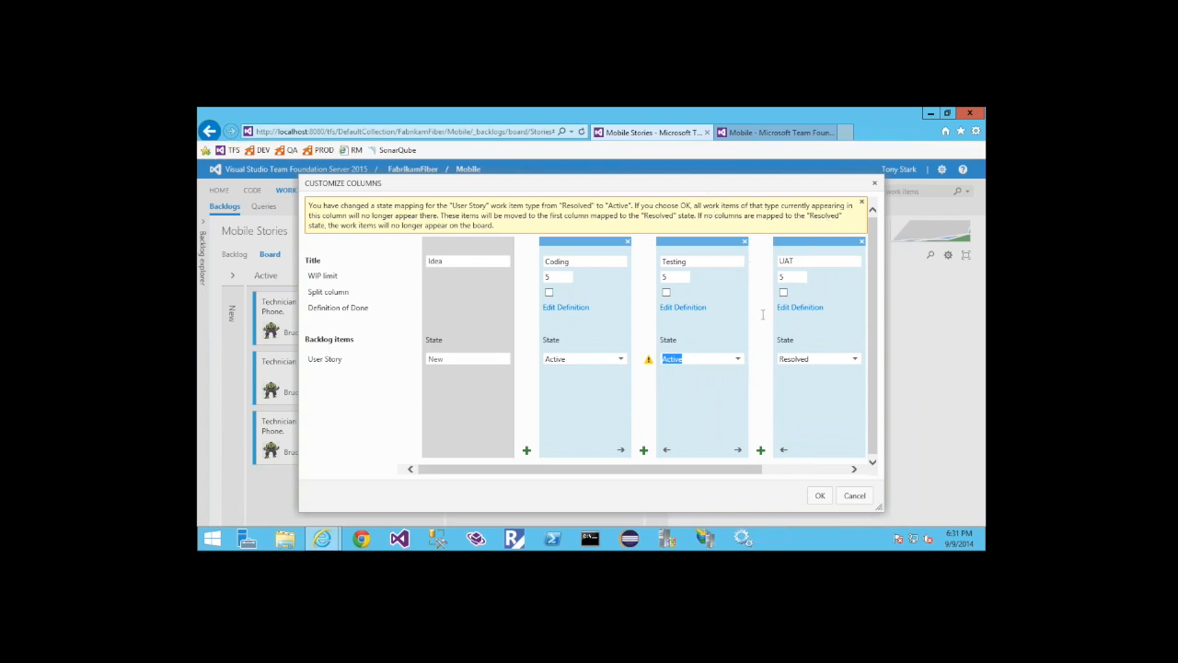
{"action": "left_click", "coordinate": [818, 498]}
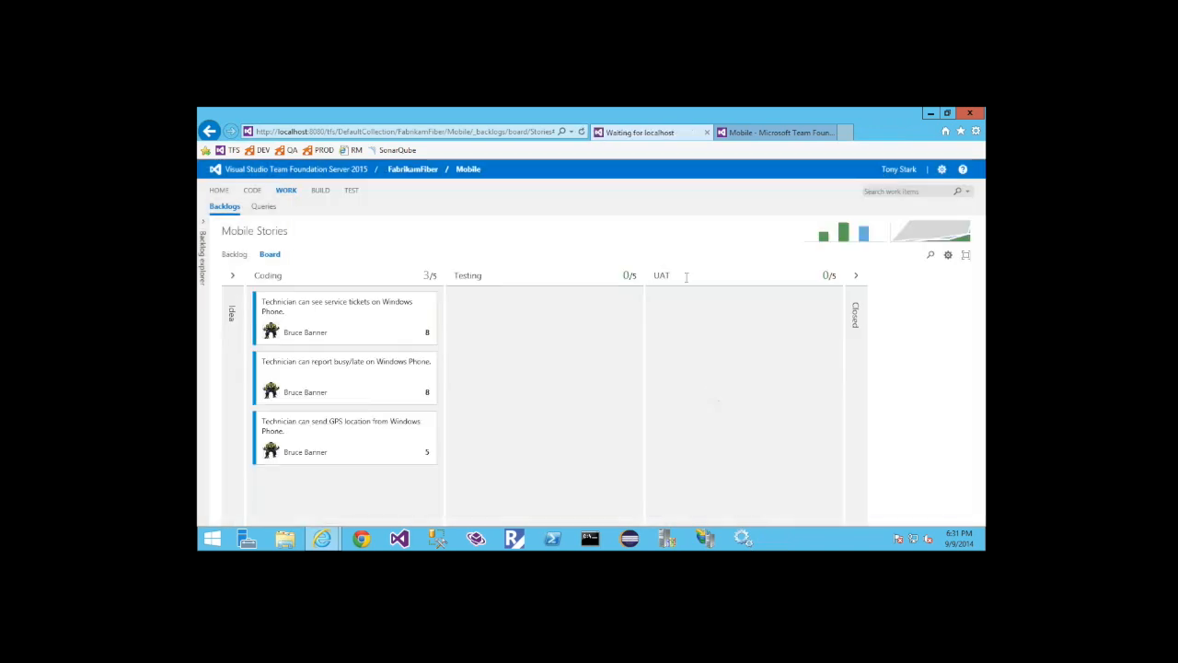
Expand the Idea column and set the Coding column's Definition of Done to "_Code complete_" and "Unit tests written!" on separate lines
{"action": "left_click", "coordinate": [233, 313]}
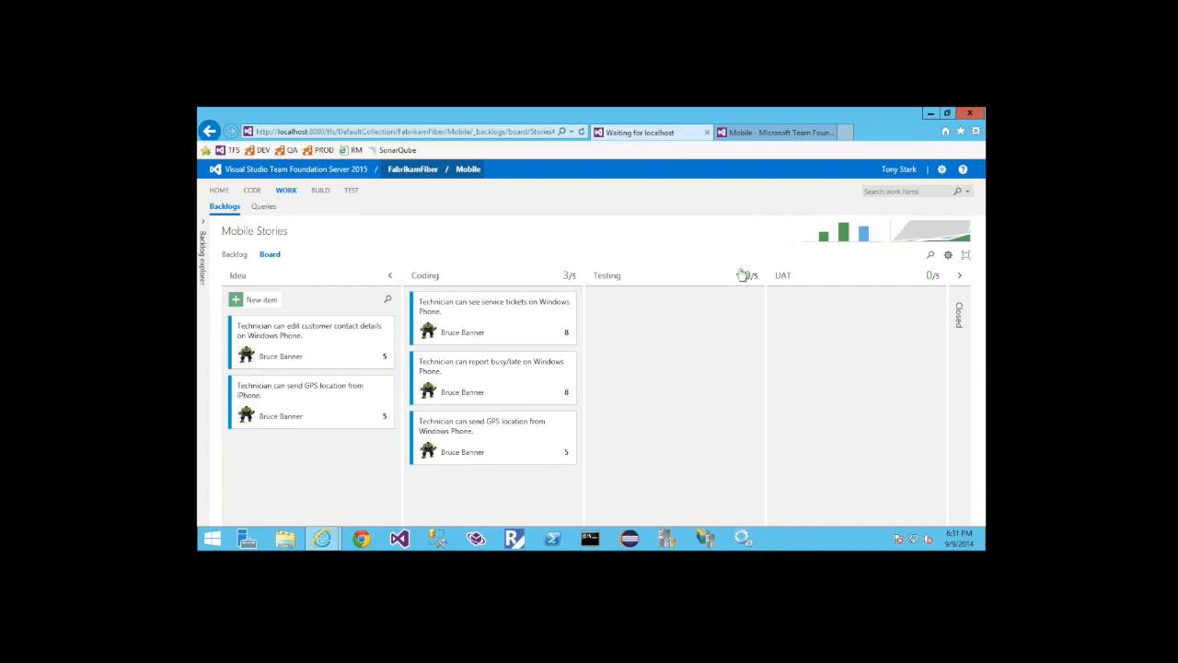
{"action": "left_click", "coordinate": [948, 255]}
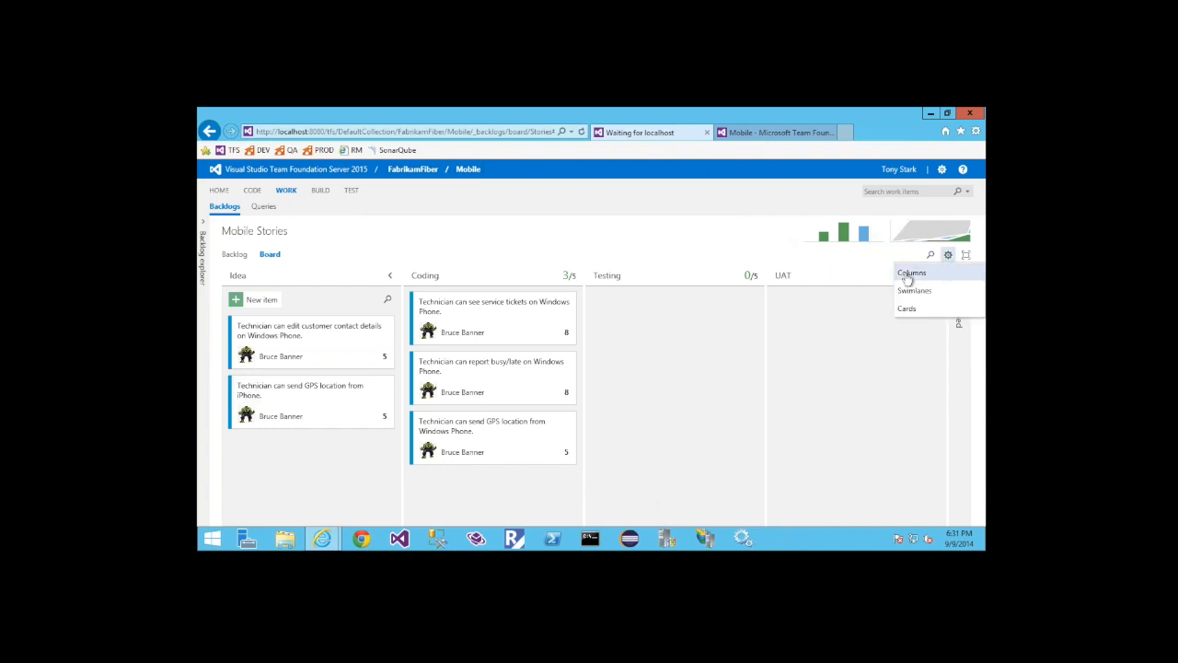
{"action": "left_click", "coordinate": [910, 274]}
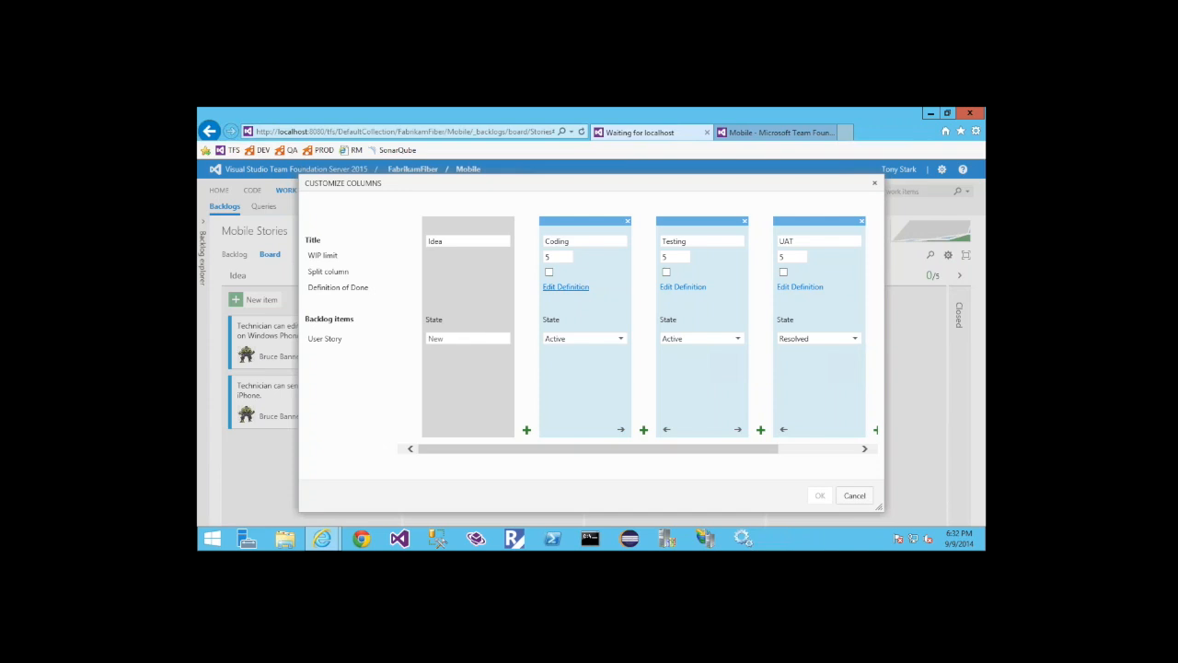
{"action": "left_click", "coordinate": [566, 288]}
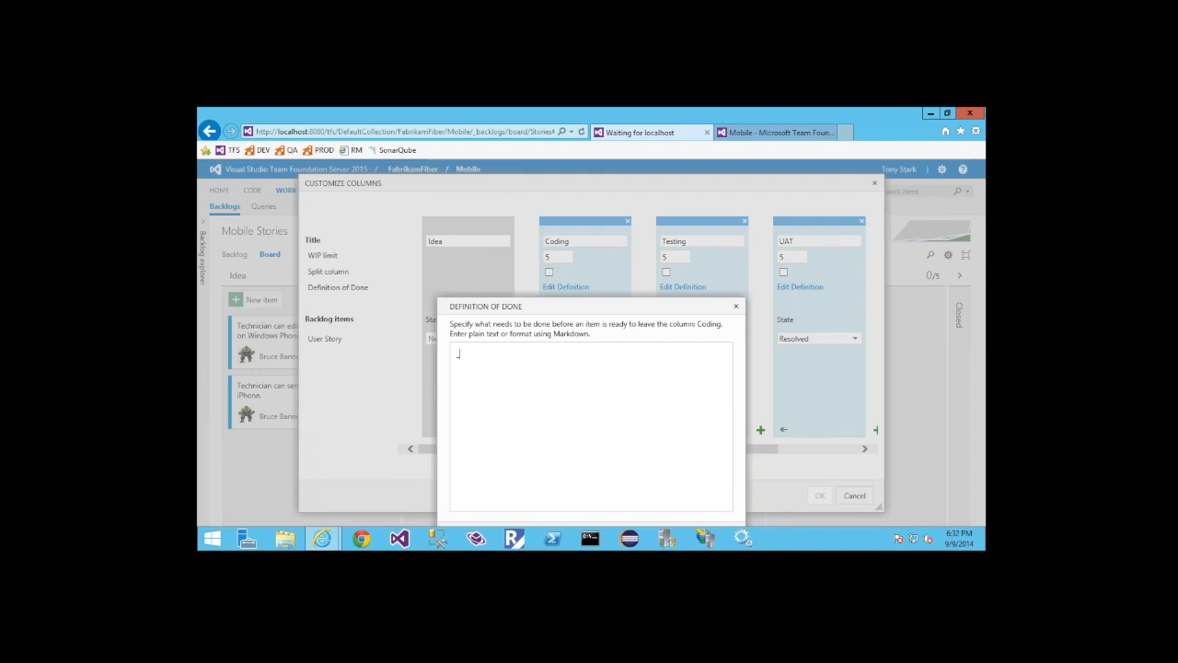
{"action": "type", "text": "Cod"}
{"action": "type", "text": "e complete"}
{"action": "type", "text": "_ "}
{"action": "type", "text": "Unit tests wri"}
{"action": "type", "text": "tten!"}
{"action": "key", "text": "Return"}
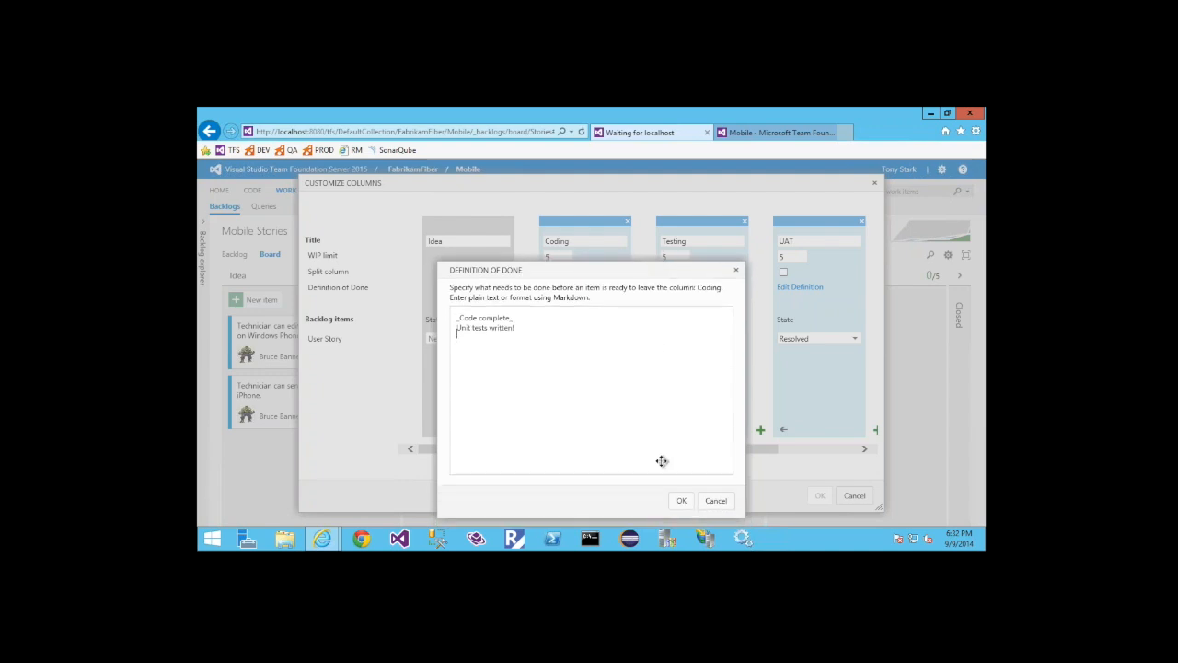
{"action": "left_click", "coordinate": [681, 495]}
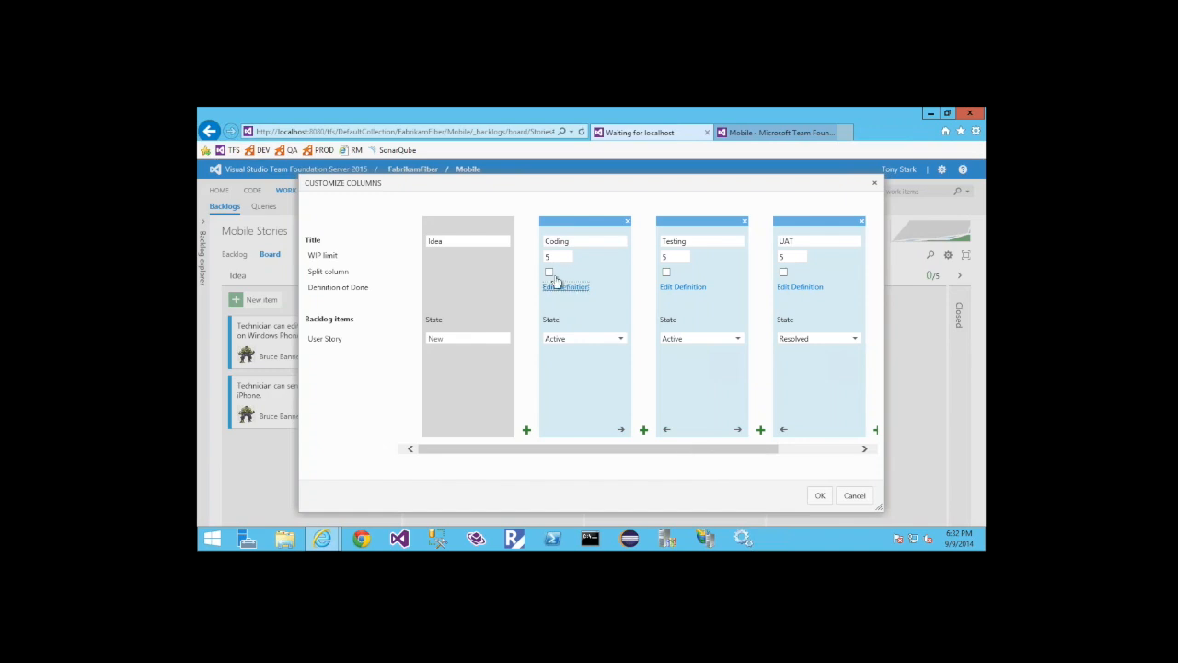
Split the Coding, Testing and UAT columns into Doing and Done, and save the column customization
{"action": "left_click", "coordinate": [666, 273]}
{"action": "left_click", "coordinate": [783, 273]}
{"action": "left_click", "coordinate": [820, 495]}
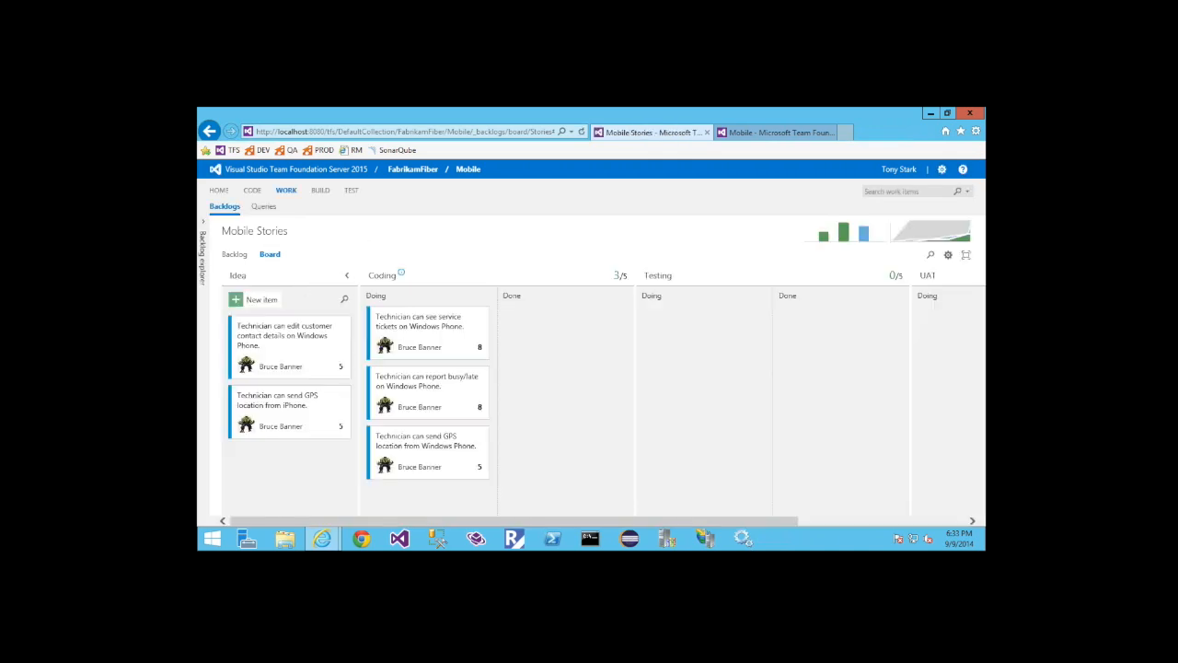
Collapse the Idea column, move the busy/late card to Coding's Done and the Windows Phone GPS location card to Testing's Doing
{"action": "left_click", "coordinate": [347, 277]}
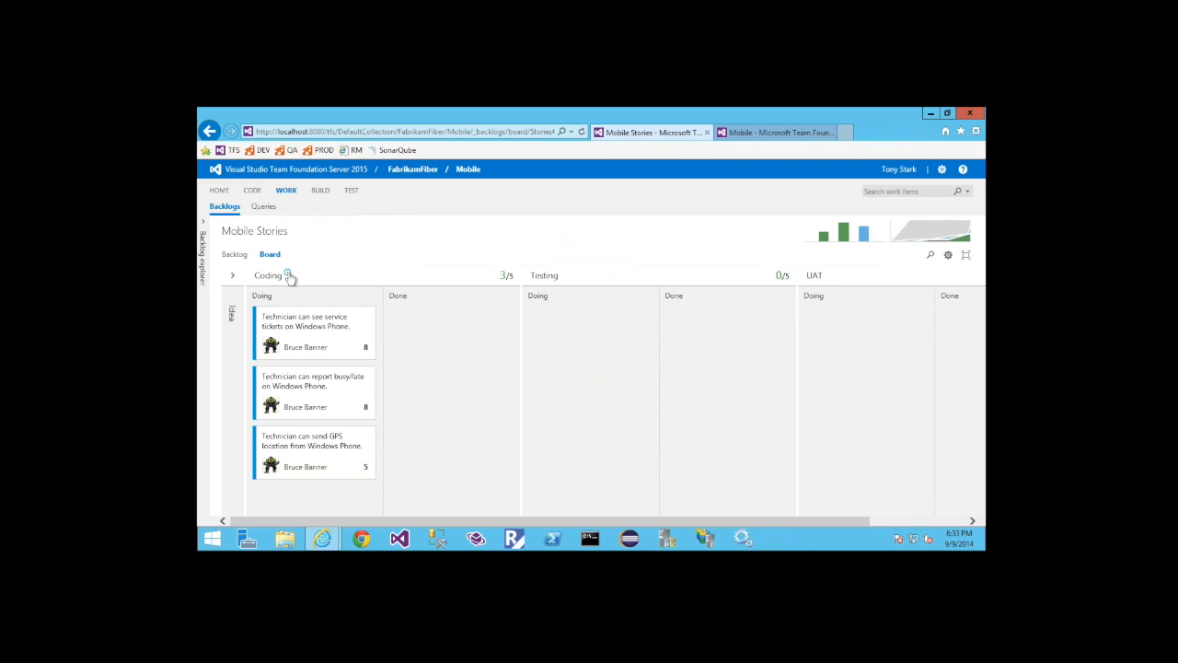
{"action": "mouse_move", "coordinate": [289, 278]}
{"action": "left_click_drag", "start_coordinate": [276, 376], "coordinate": [429, 348]}
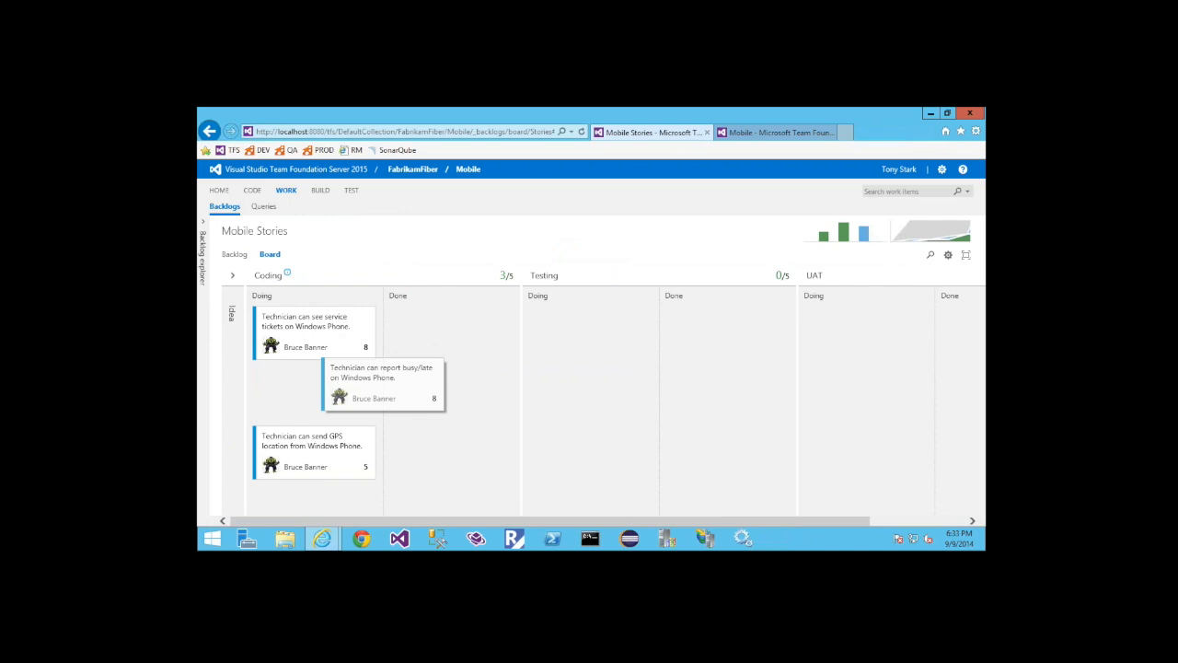
{"action": "left_click_drag", "start_coordinate": [345, 376], "coordinate": [425, 354]}
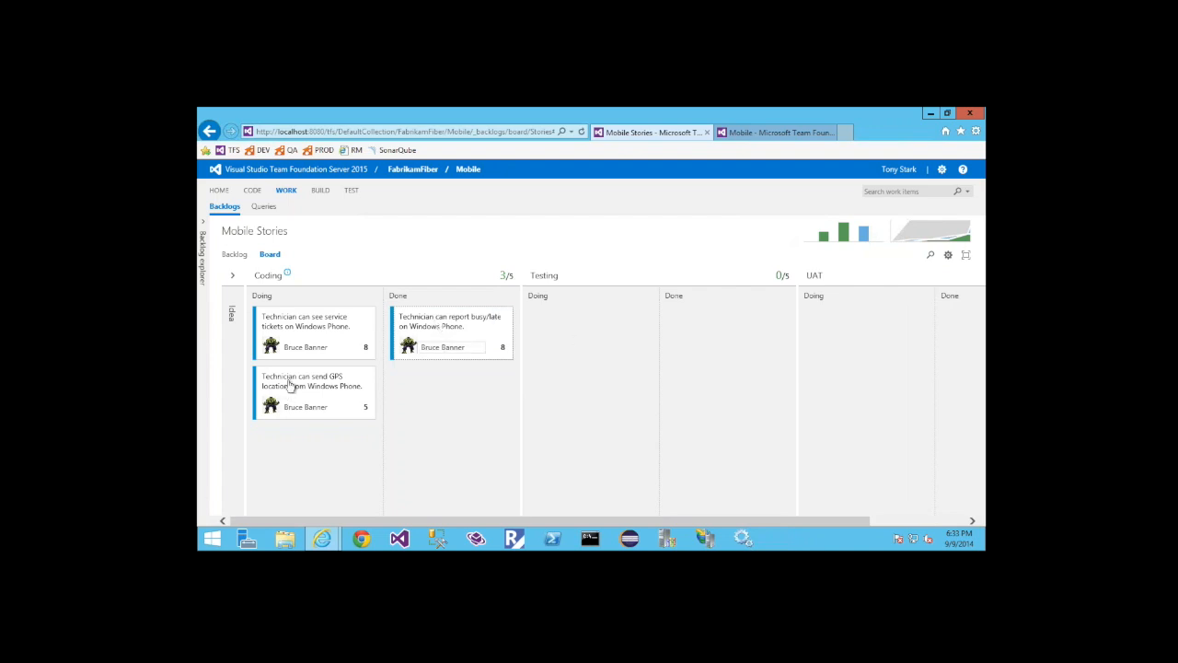
{"action": "left_click_drag", "start_coordinate": [533, 340], "coordinate": [567, 332]}
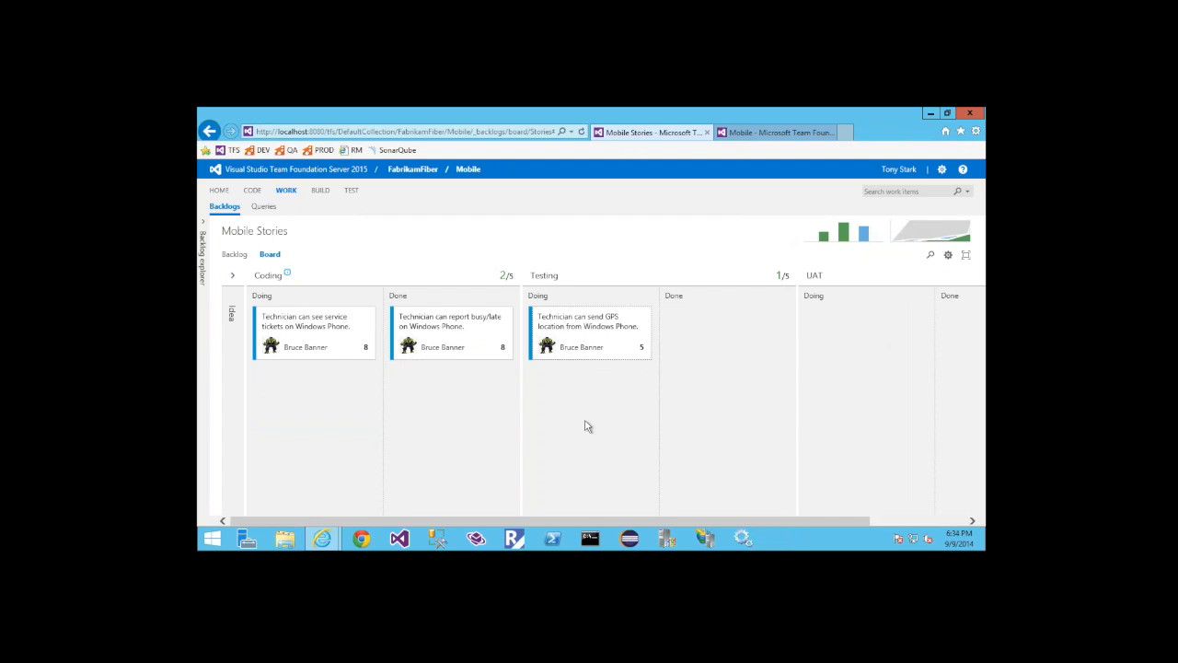
Add a swimlane named Expedite to the board and move the busy/late card into its Coding Done cell
{"action": "left_click", "coordinate": [949, 257]}
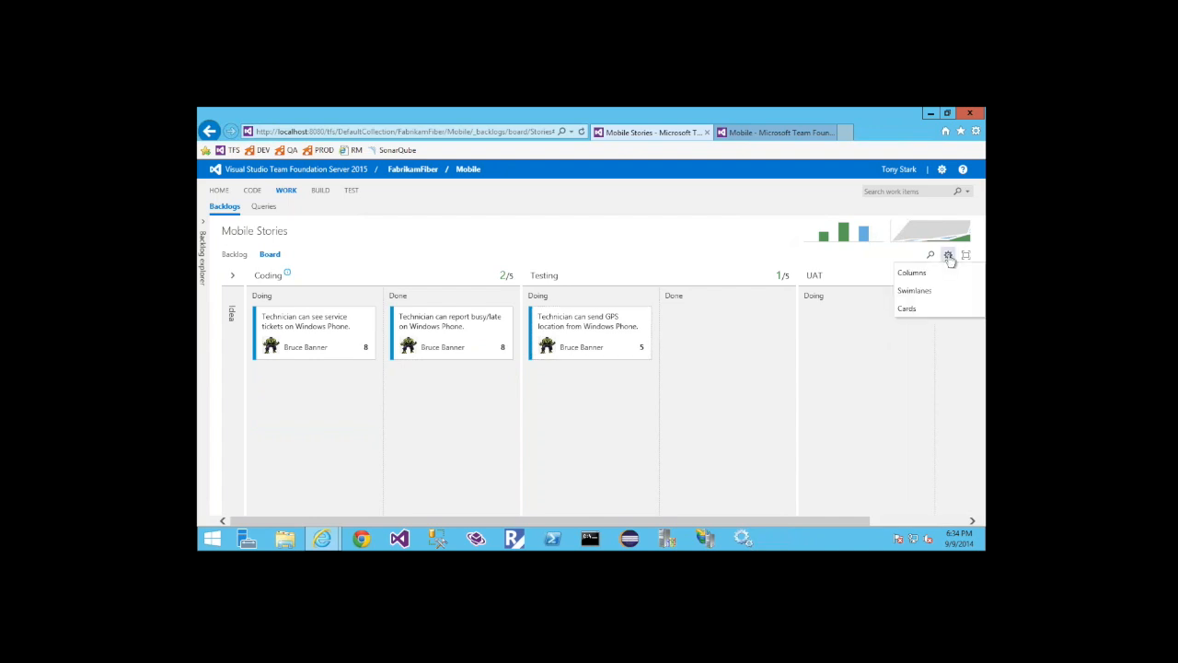
{"action": "left_click", "coordinate": [915, 292]}
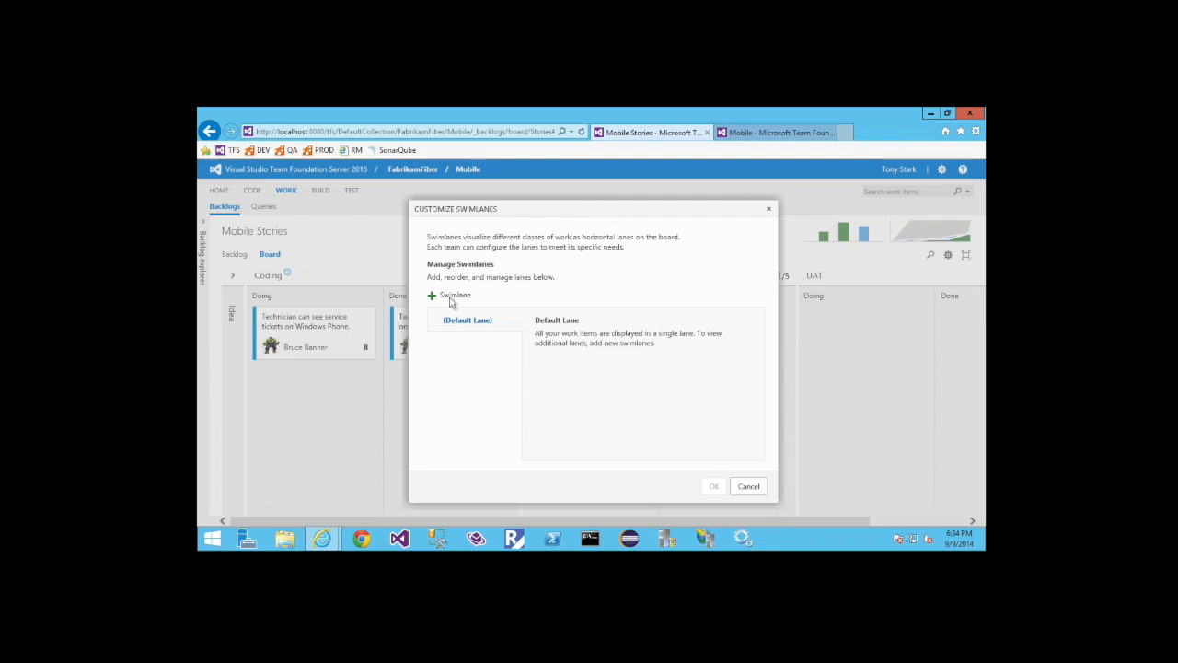
{"action": "left_click", "coordinate": [452, 296]}
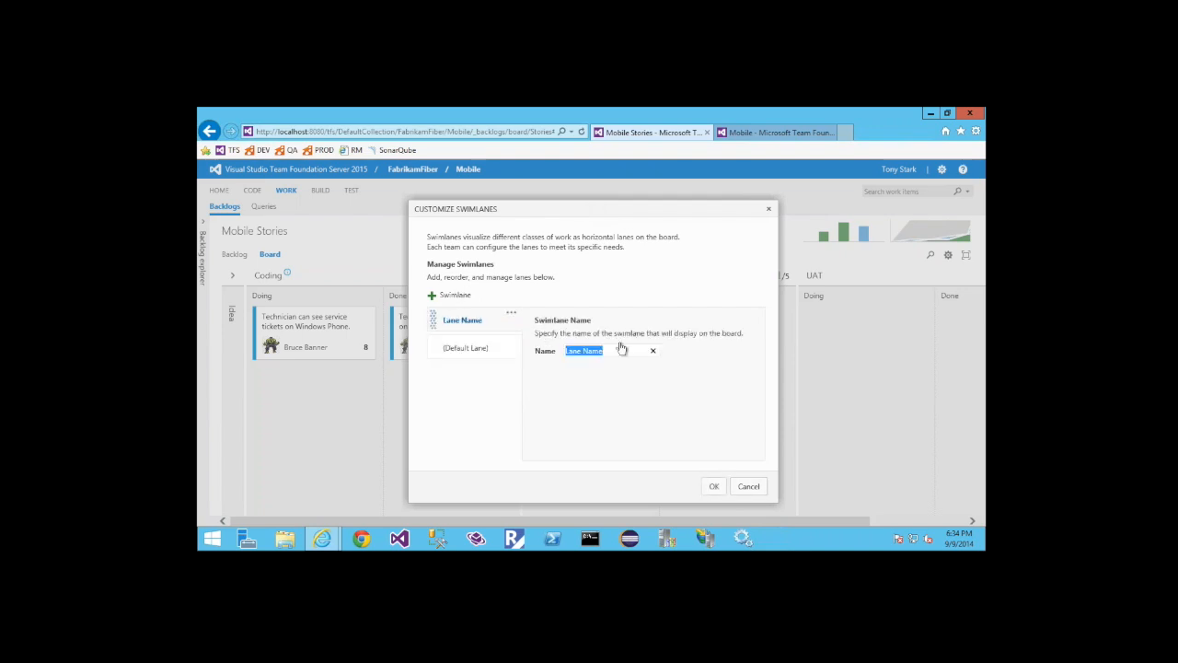
{"action": "type", "text": "Expedite"}
{"action": "left_click", "coordinate": [715, 490]}
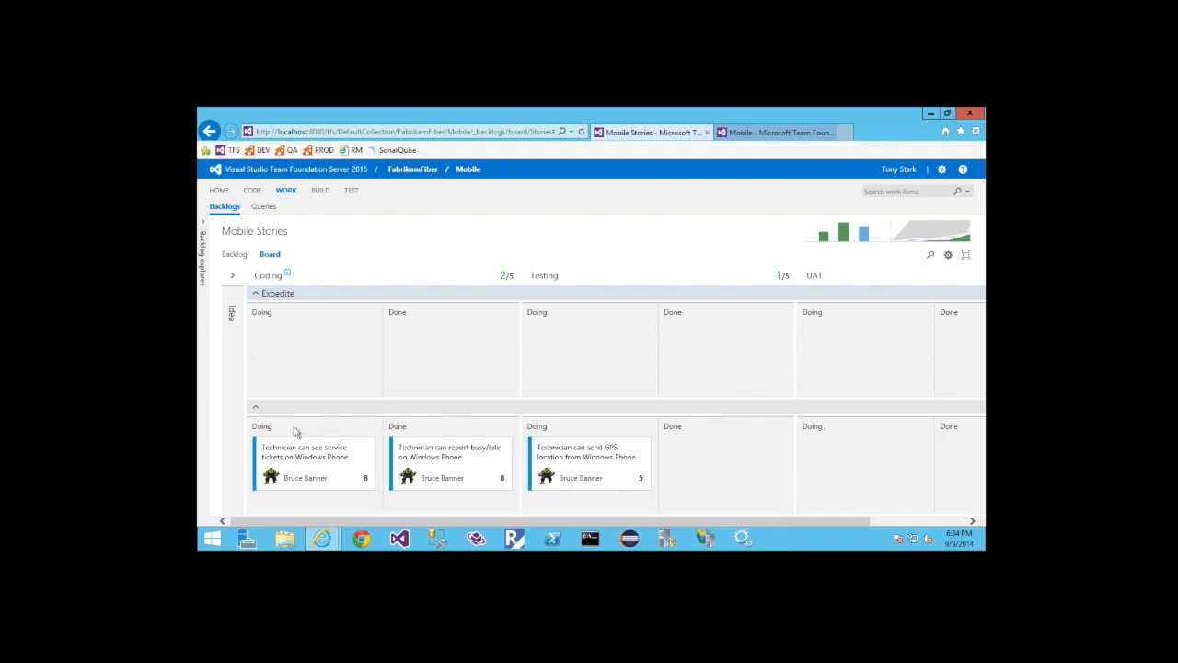
{"action": "left_click_drag", "start_coordinate": [442, 446], "coordinate": [439, 348]}
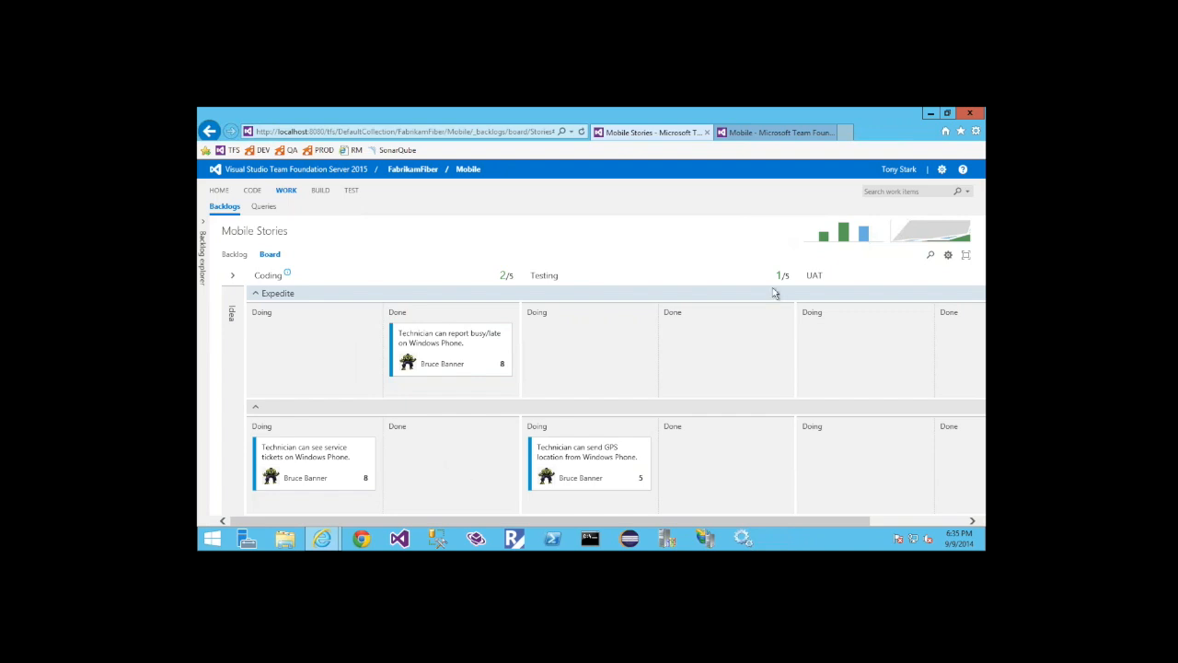
Customize the board's cards to show the ID, avatar only, tags and an additional Created By field, and save
{"action": "left_click", "coordinate": [948, 255]}
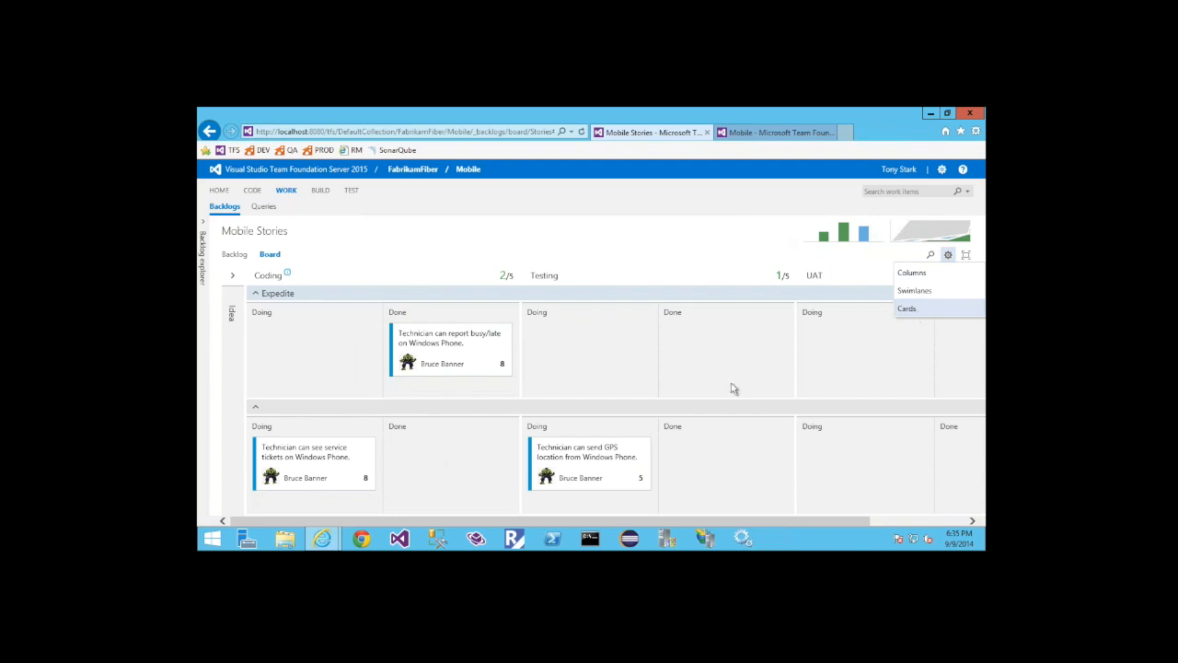
{"action": "left_click", "coordinate": [906, 310]}
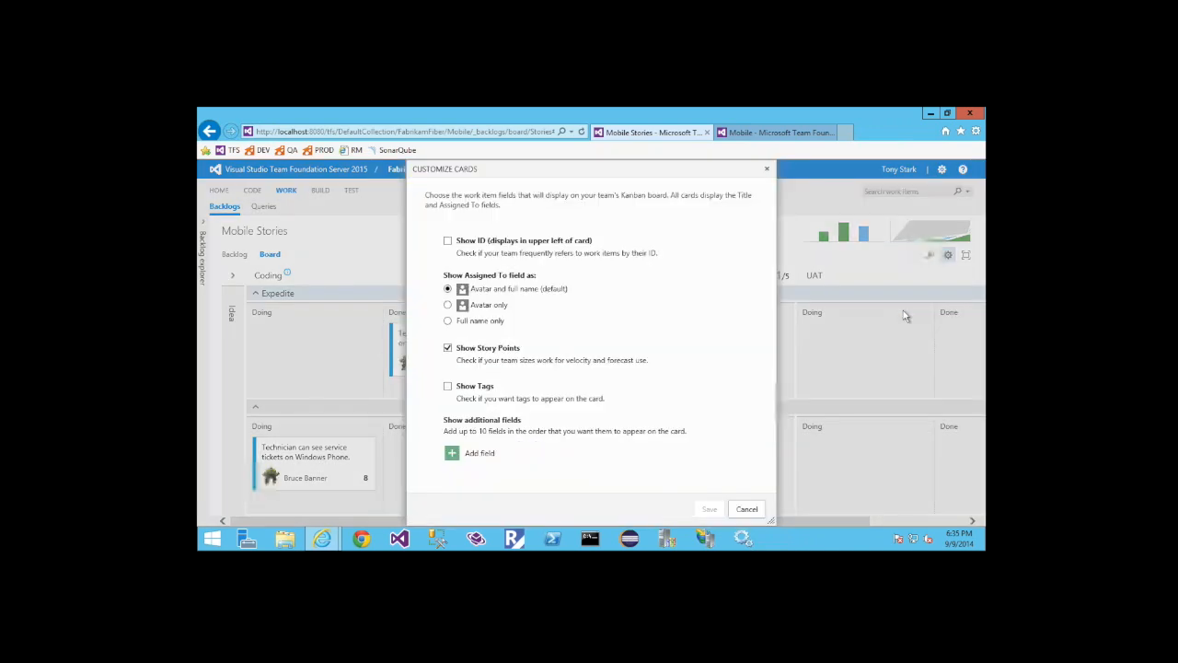
{"action": "left_click", "coordinate": [448, 243]}
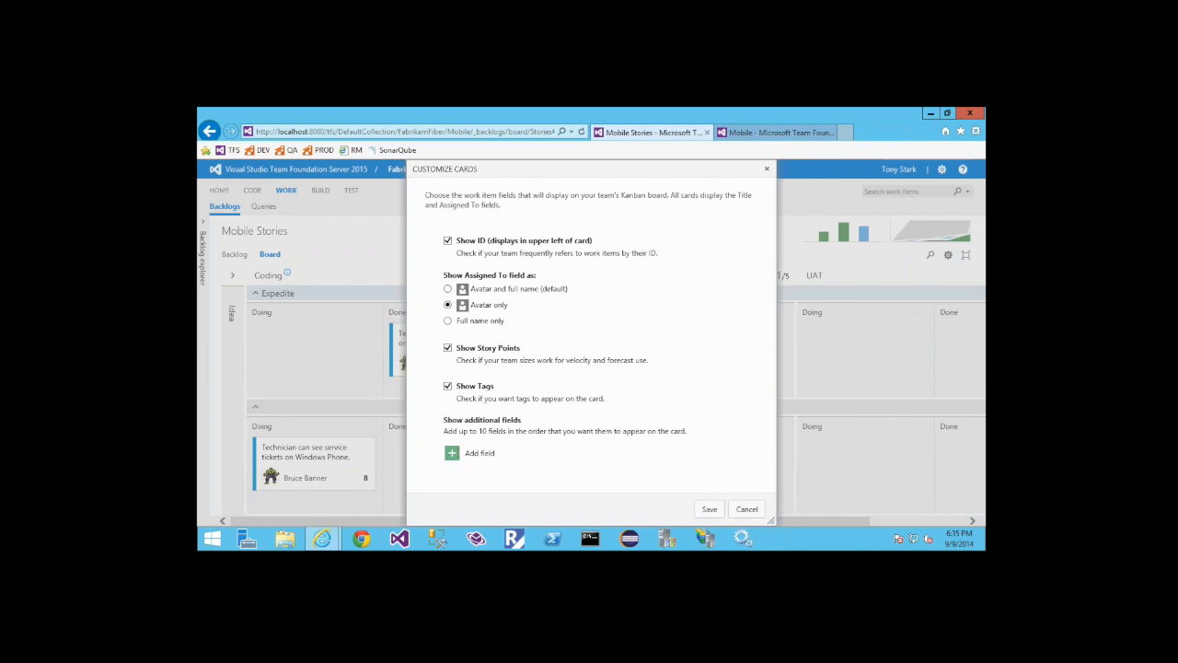
{"action": "left_click", "coordinate": [452, 453]}
{"action": "type", "text": "Created By"}
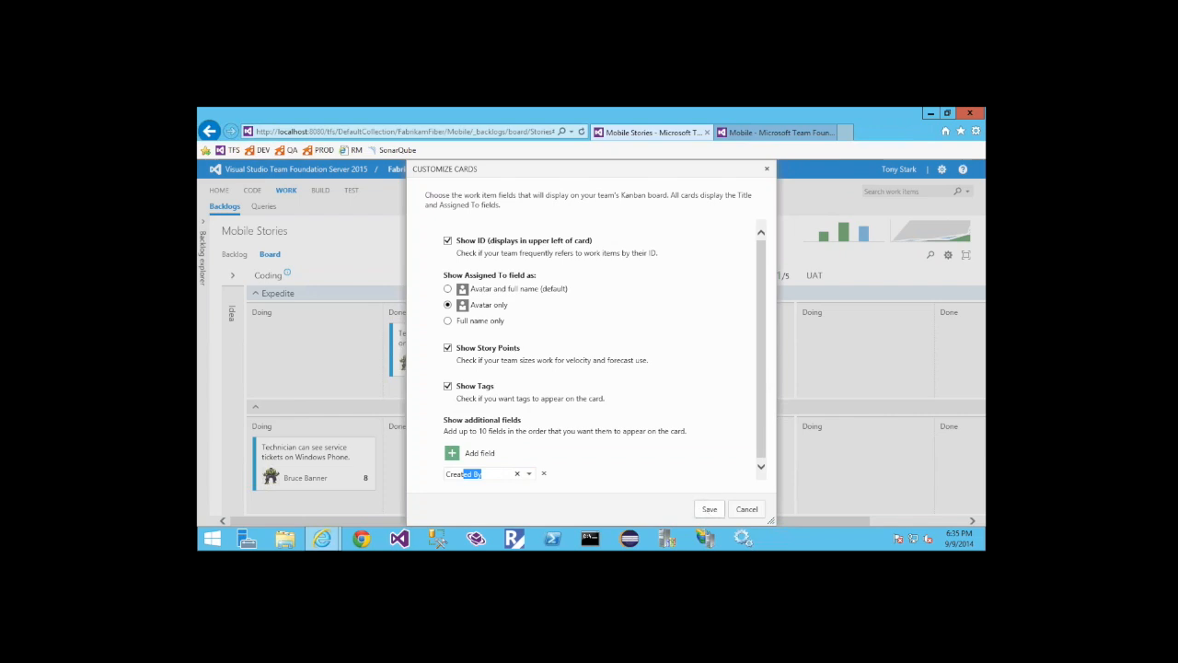
{"action": "left_click", "coordinate": [709, 509]}
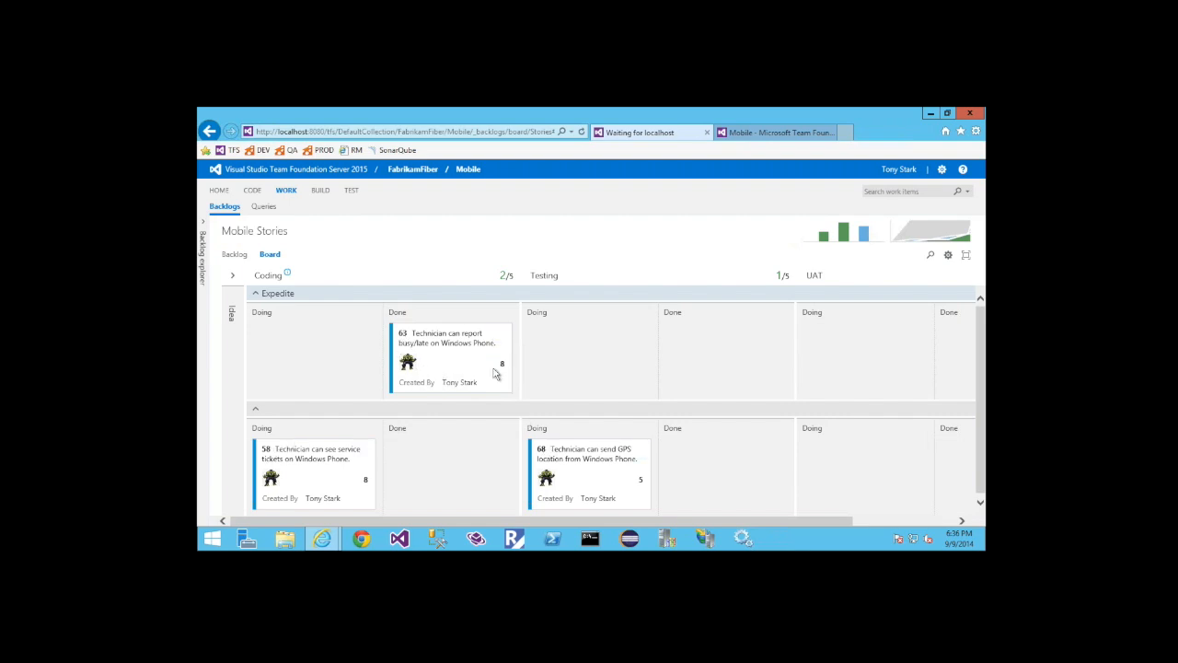
Reassign card 63 in the Expedite lane to another team member
{"action": "mouse_move", "coordinate": [411, 367]}
{"action": "left_click", "coordinate": [448, 366]}
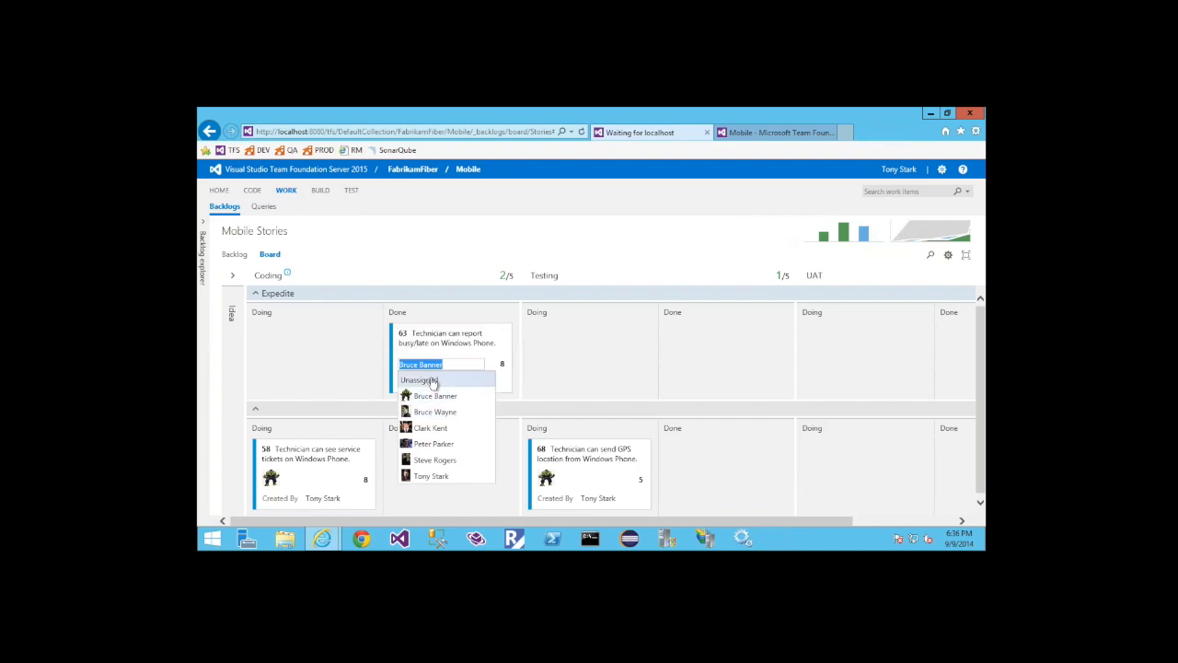
{"action": "left_click", "coordinate": [433, 429]}
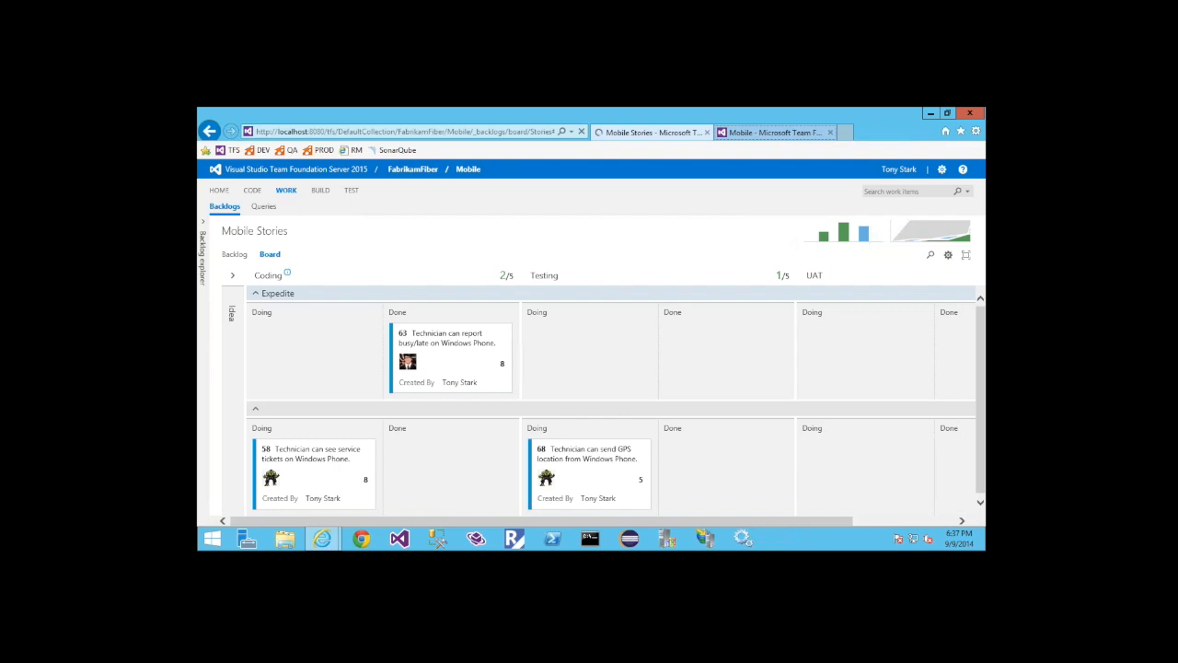
Switch to the browser tab with the Mobile team settings and load the server's home page at localhost:8080/tfs
{"action": "left_click", "coordinate": [775, 132]}
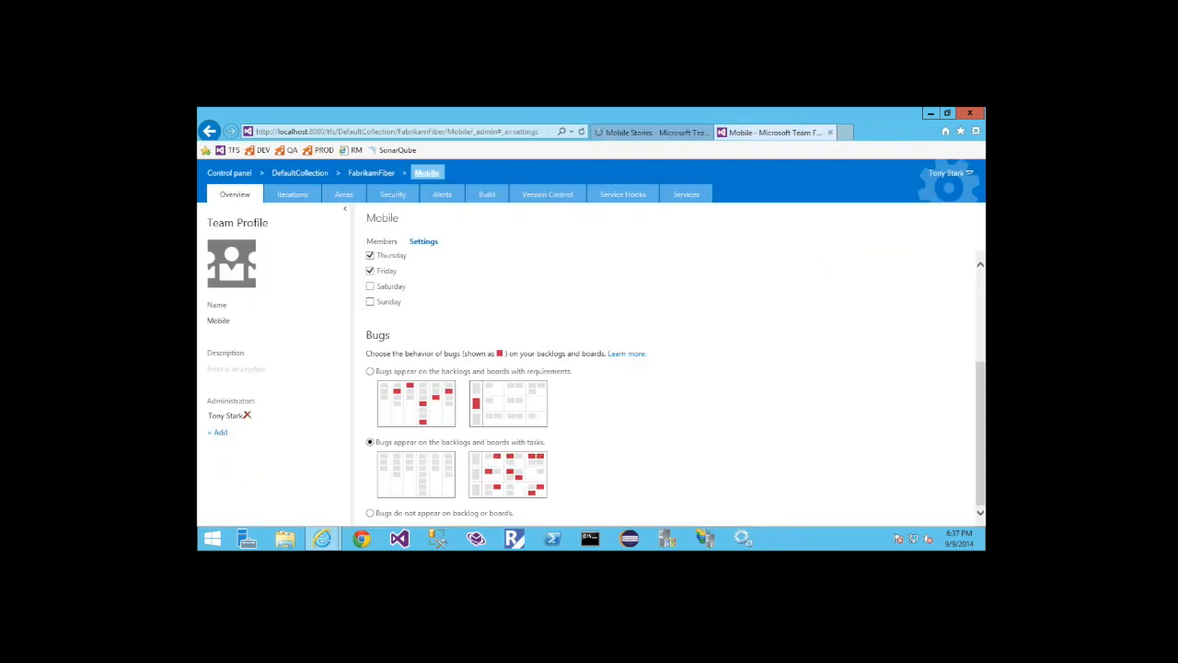
{"action": "left_click", "coordinate": [373, 174]}
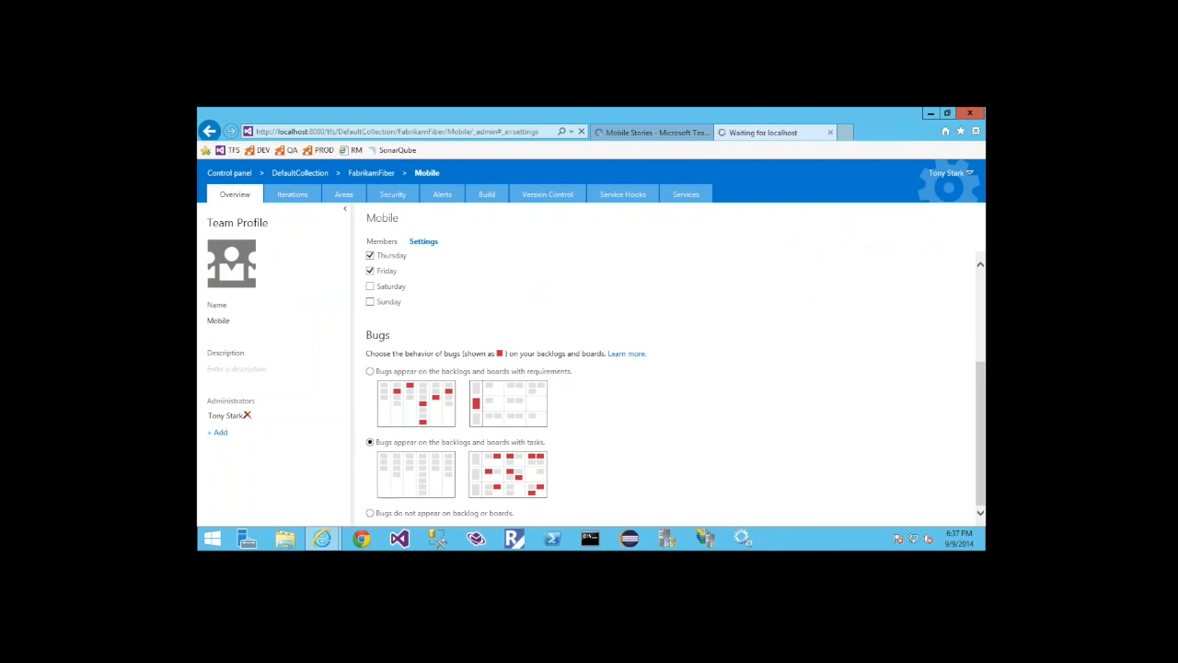
{"action": "left_click", "coordinate": [351, 133]}
{"action": "left_click", "coordinate": [364, 131]}
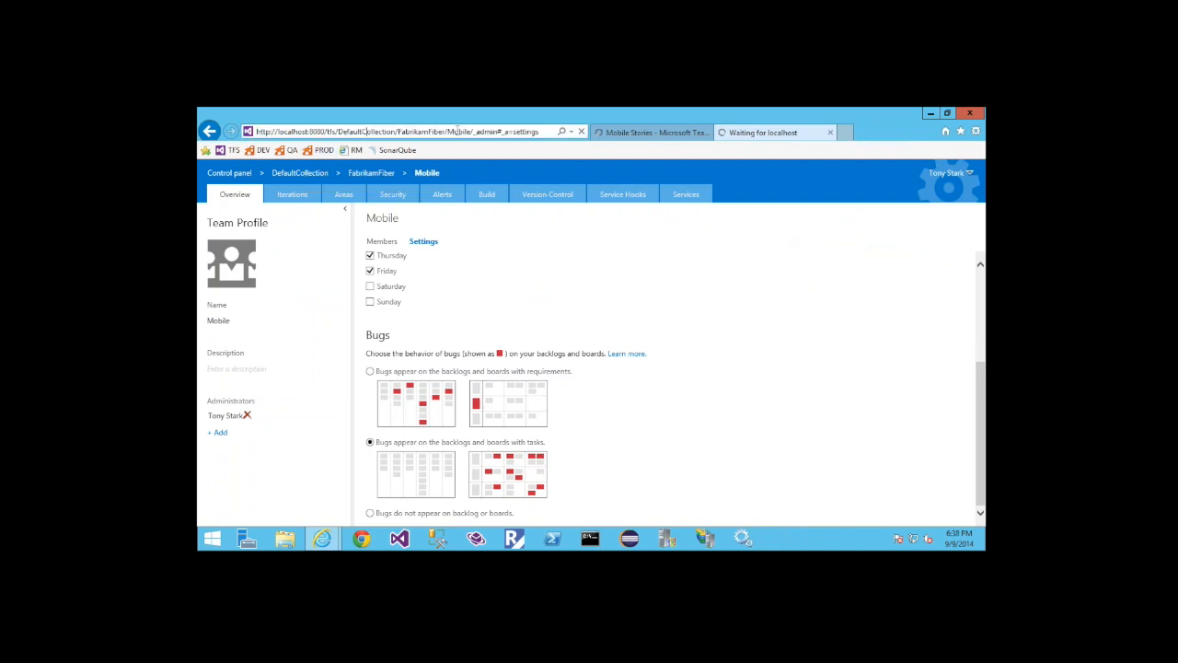
{"action": "key", "text": "shift+End"}
{"action": "key", "text": "Delete"}
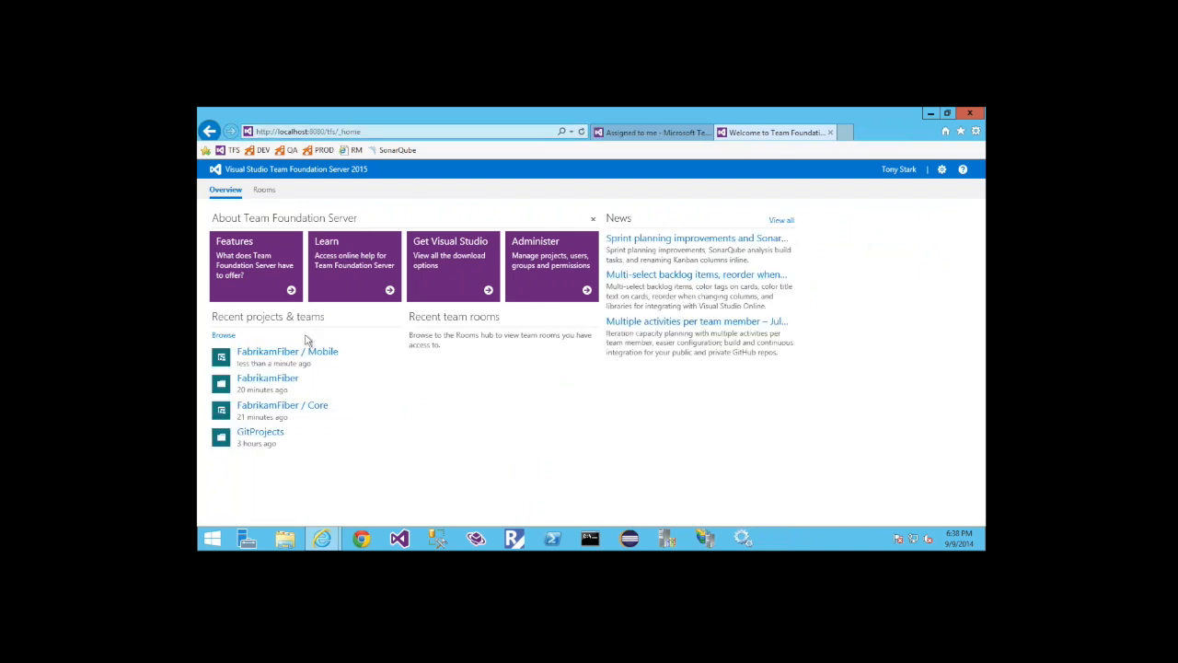
Open the FabrikamFiber Core team's Iteration 3 task board from its backlog and collapse the backlog explorer
{"action": "left_click", "coordinate": [281, 405]}
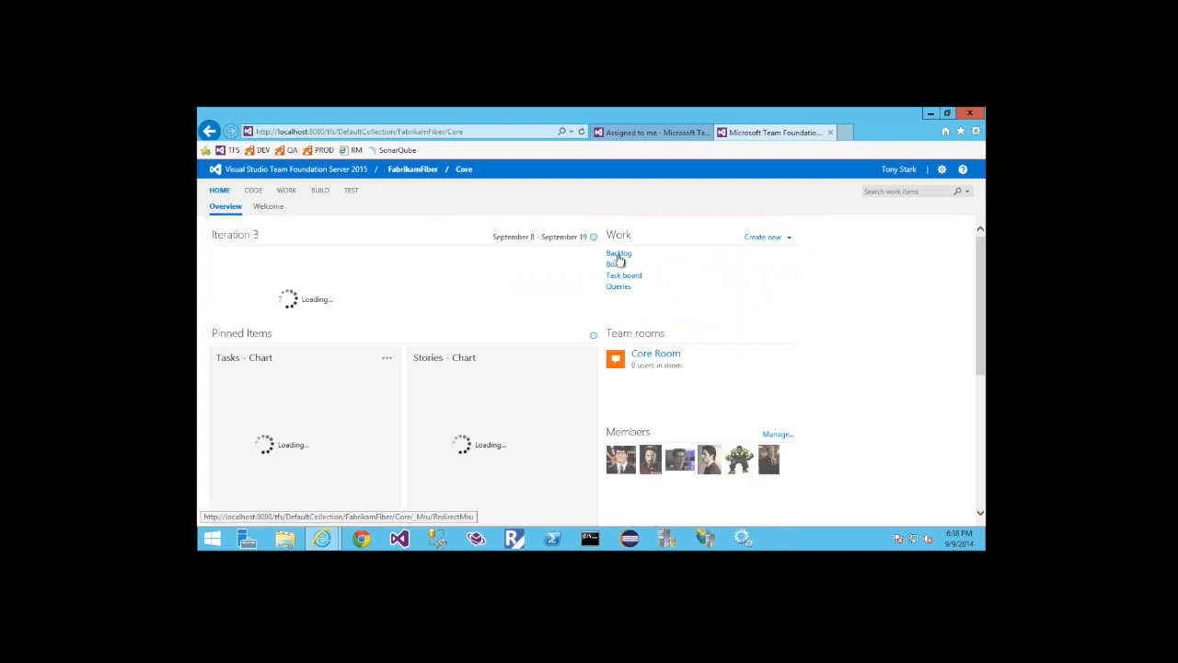
{"action": "left_click", "coordinate": [618, 254]}
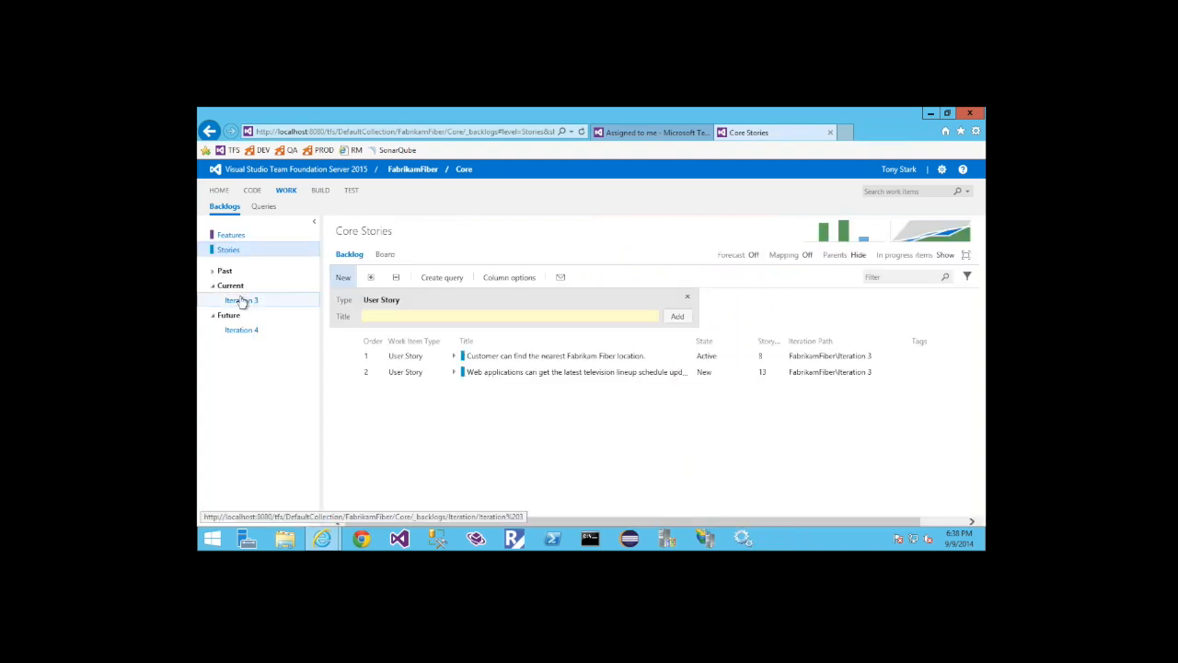
{"action": "left_click", "coordinate": [241, 301]}
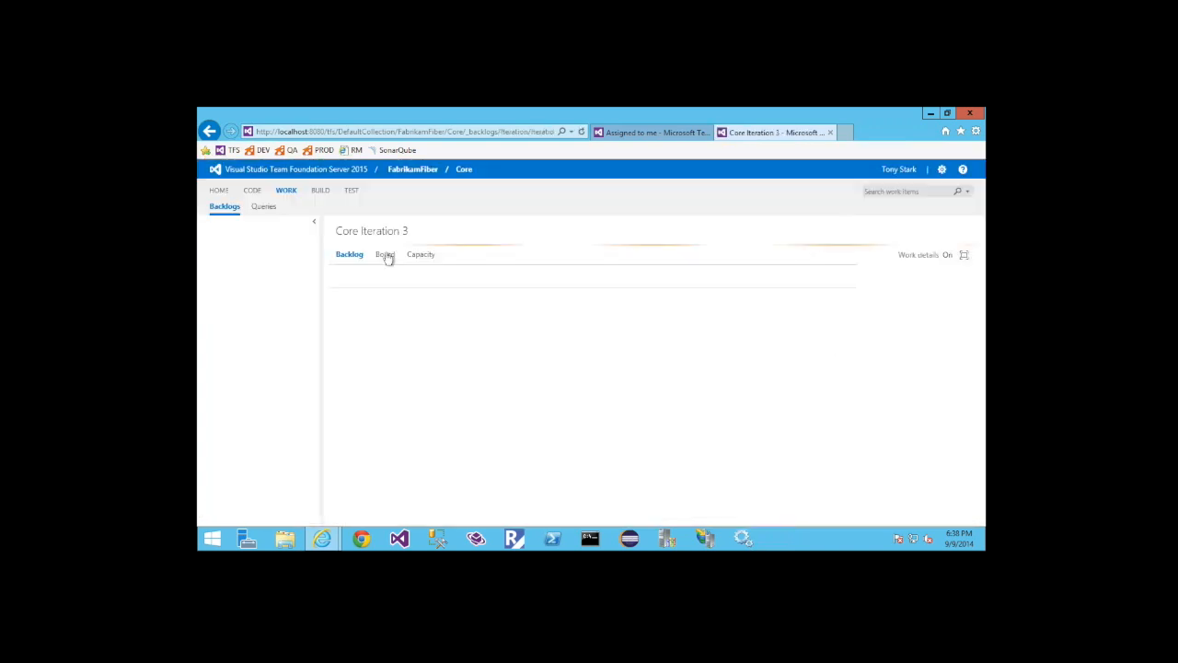
{"action": "left_click", "coordinate": [385, 255]}
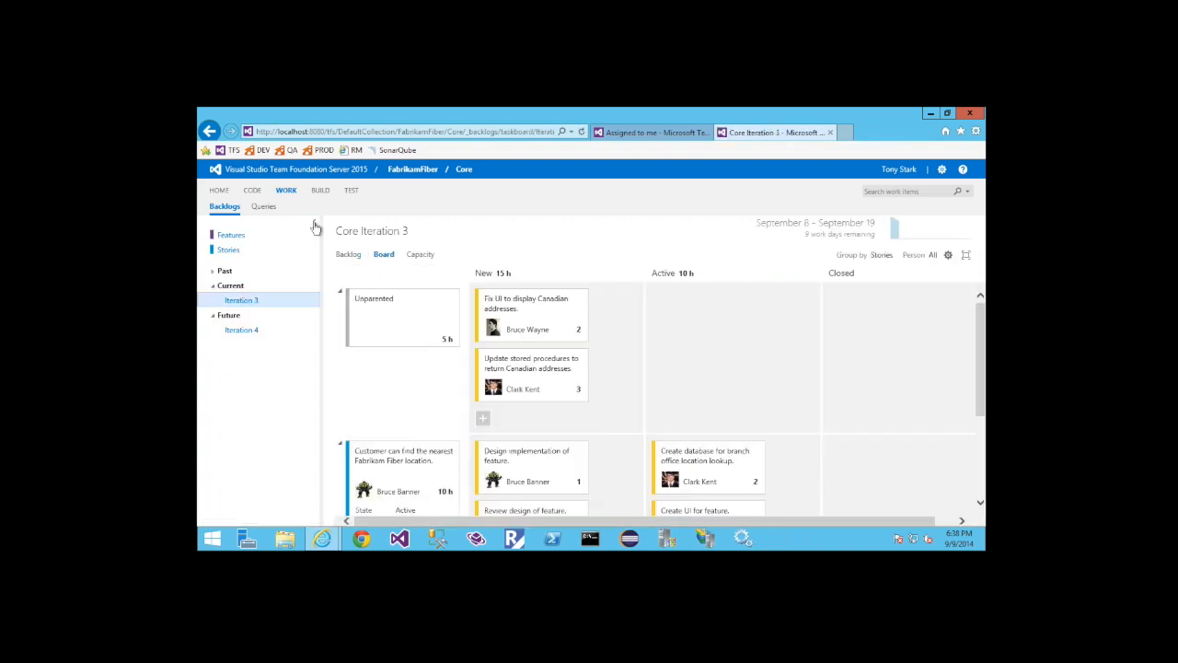
{"action": "left_click", "coordinate": [316, 226]}
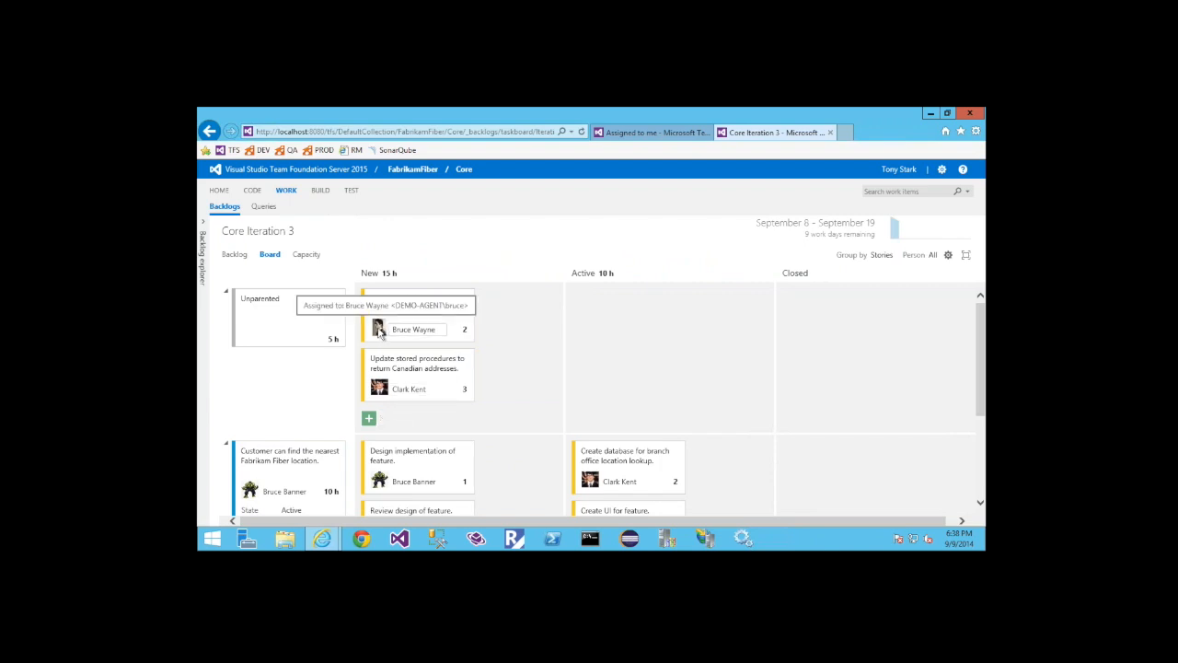
Review the Core task board's card customization options for tasks and user stories, close them unchanged, and view the lower story rows
{"action": "left_click", "coordinate": [947, 256]}
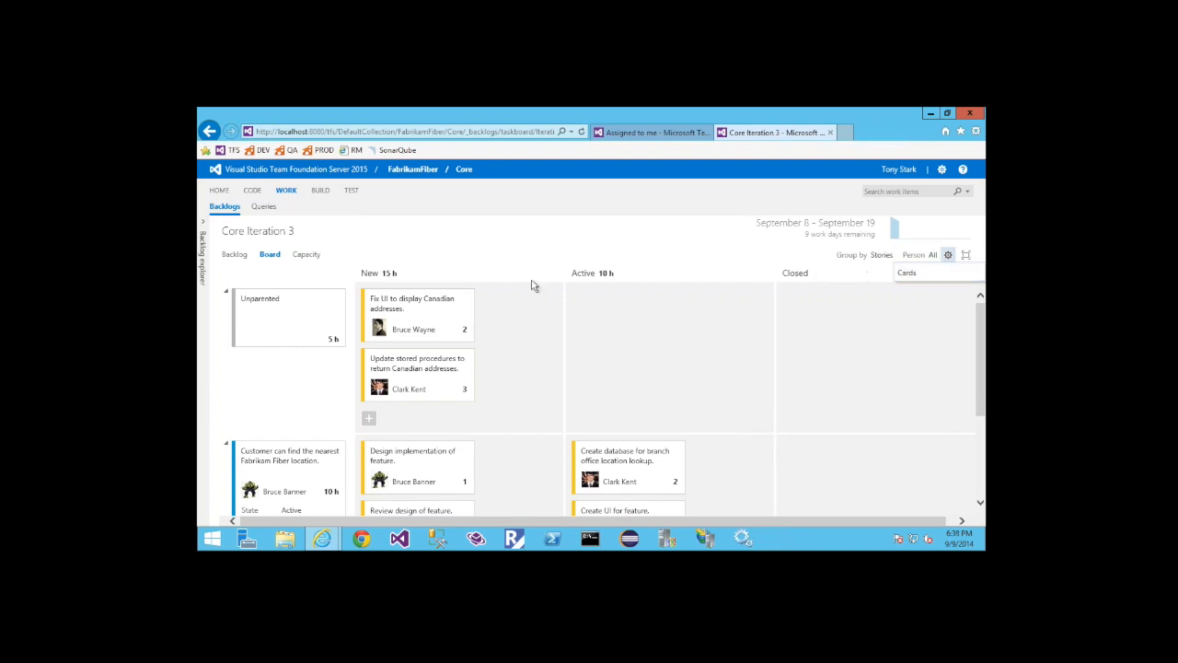
{"action": "left_click", "coordinate": [869, 321]}
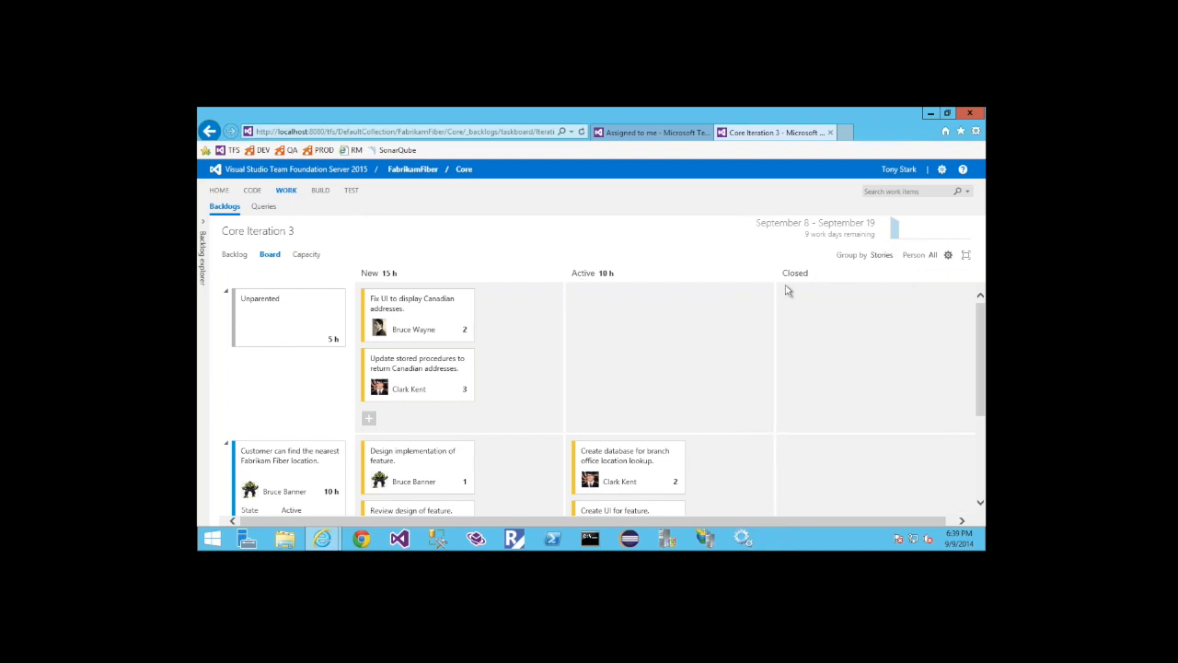
{"action": "left_click", "coordinate": [948, 255]}
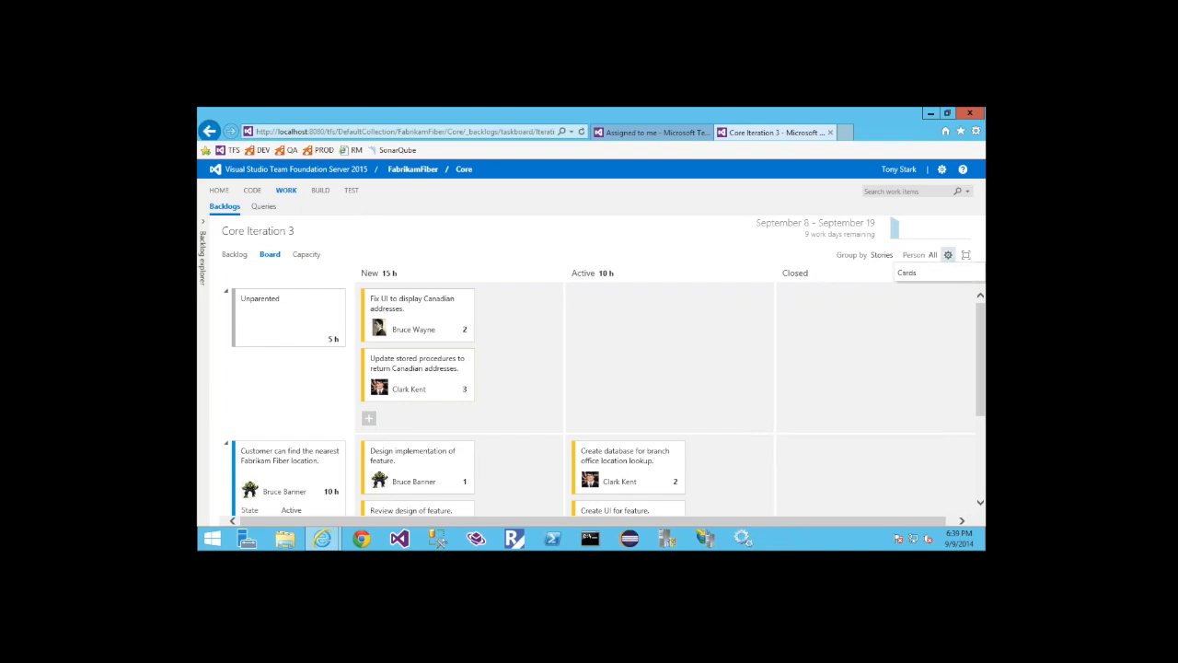
{"action": "left_click", "coordinate": [908, 274]}
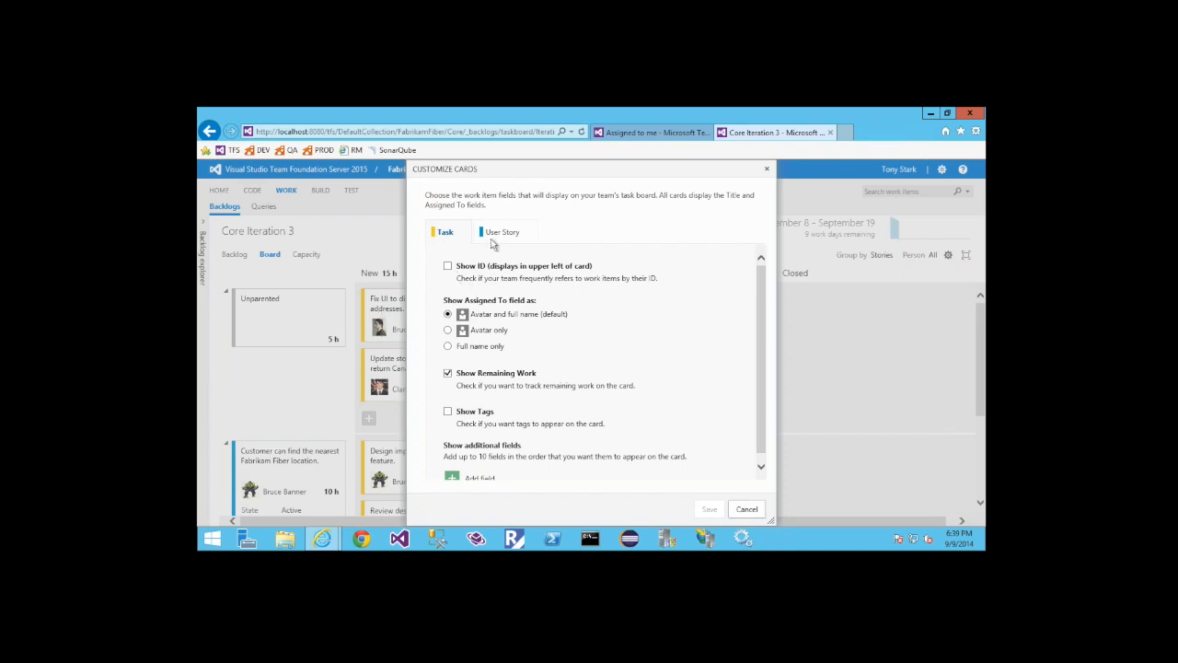
{"action": "left_click", "coordinate": [502, 232]}
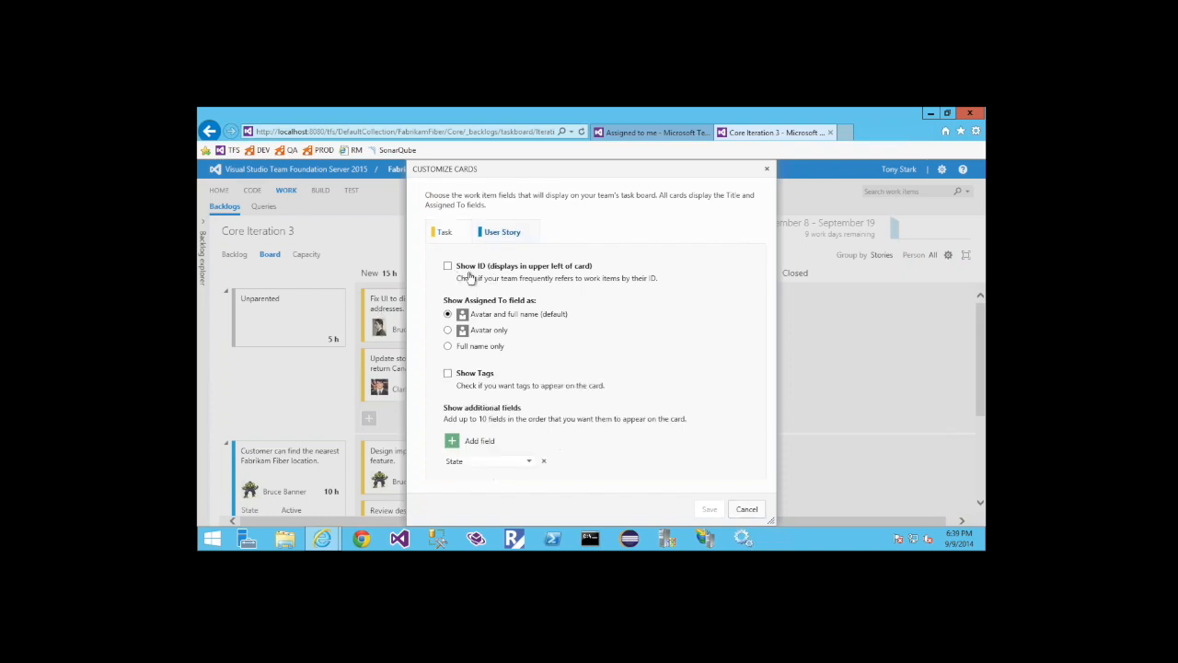
{"action": "left_click", "coordinate": [749, 512]}
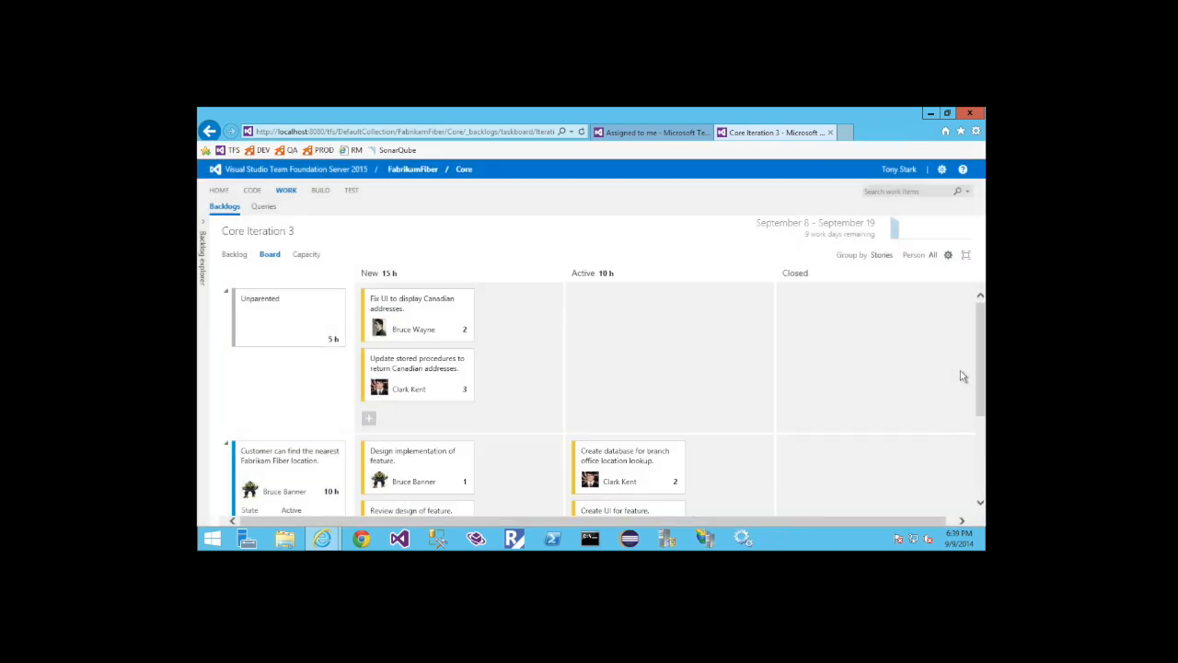
{"action": "left_click_drag", "start_coordinate": [982, 388], "coordinate": [983, 457]}
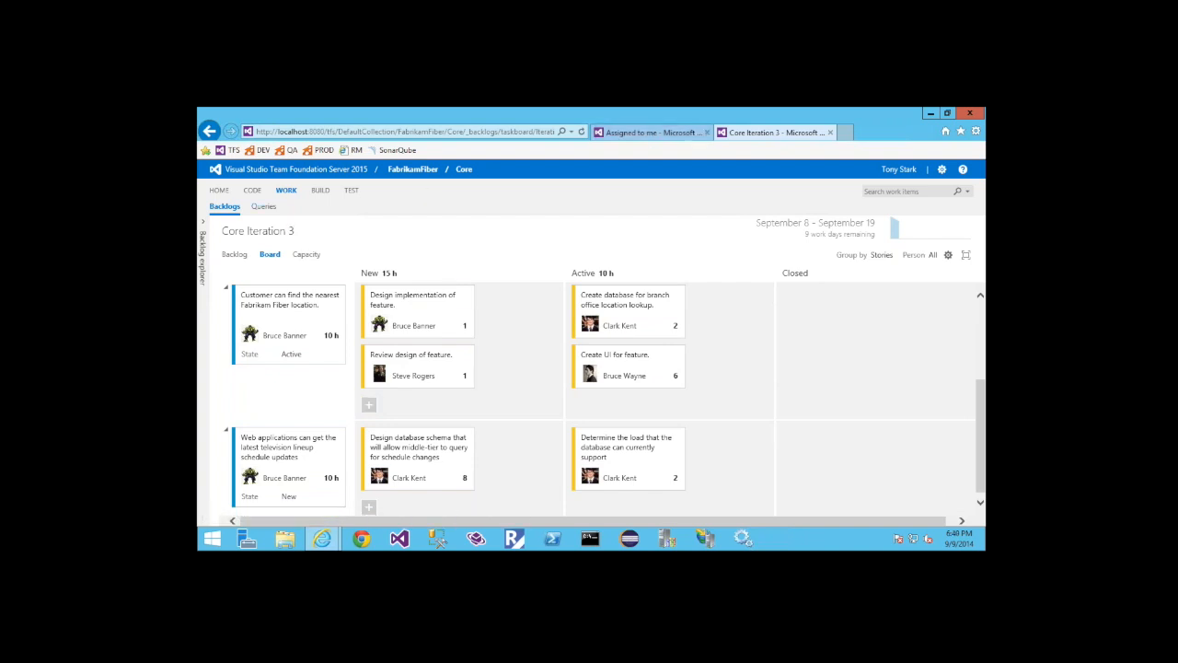
Switch to the browser tab with the Mobile team's queries and open the shared Tasks query for editing
{"action": "left_click", "coordinate": [650, 132]}
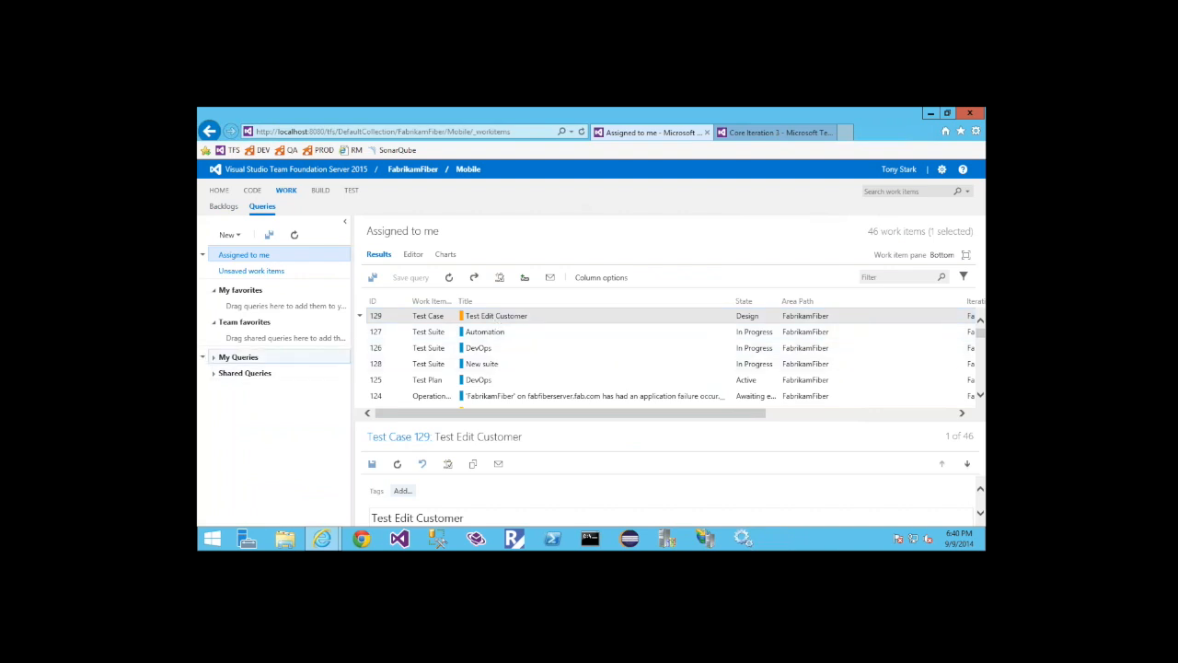
{"action": "left_click", "coordinate": [225, 373]}
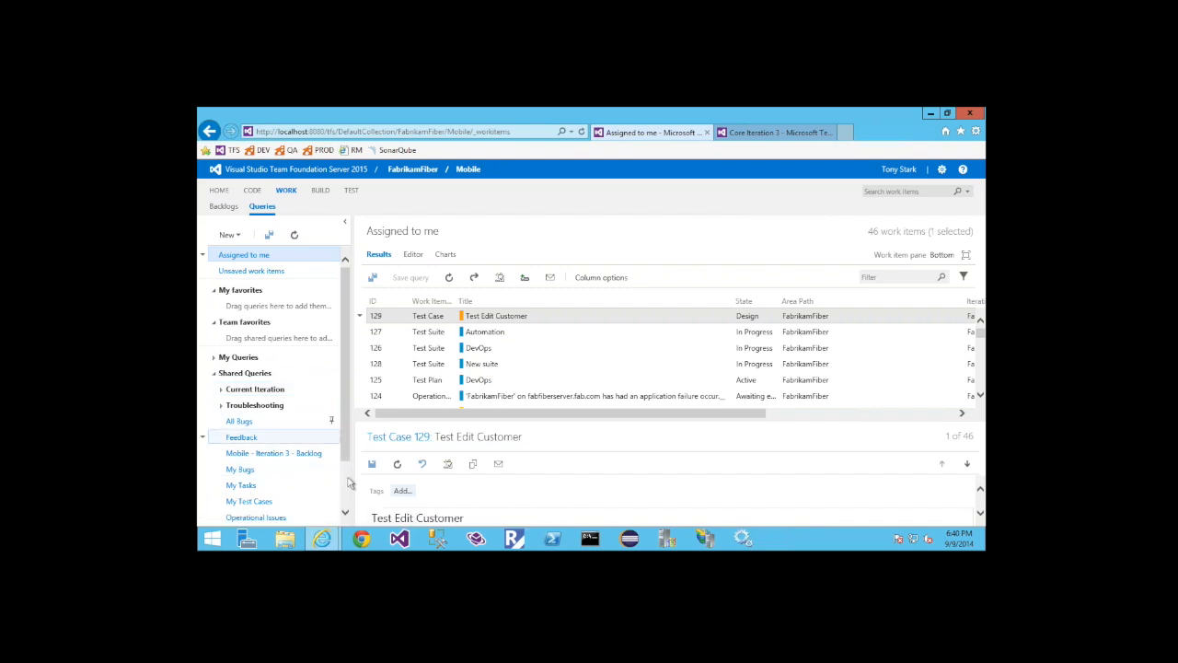
{"action": "scroll", "coordinate": [348, 497], "scroll_direction": "down", "scroll_amount": 1}
{"action": "scroll", "coordinate": [348, 497], "scroll_direction": "down", "scroll_amount": 1}
{"action": "scroll", "coordinate": [348, 497], "scroll_direction": "down", "scroll_amount": 1}
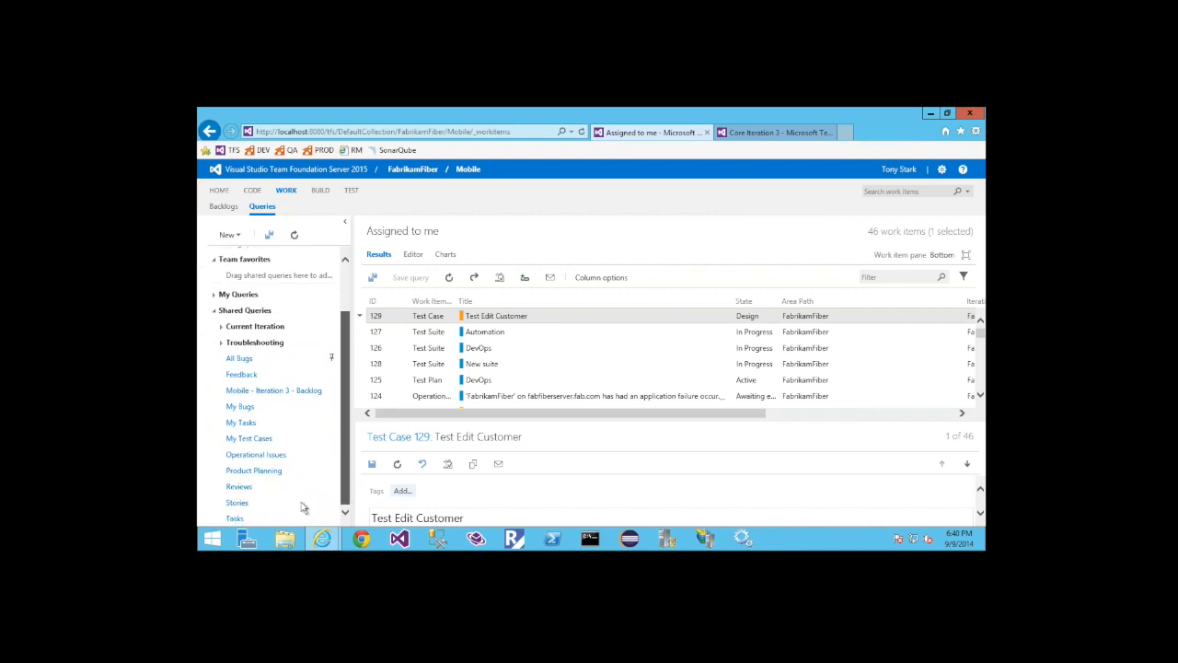
{"action": "left_click", "coordinate": [235, 518]}
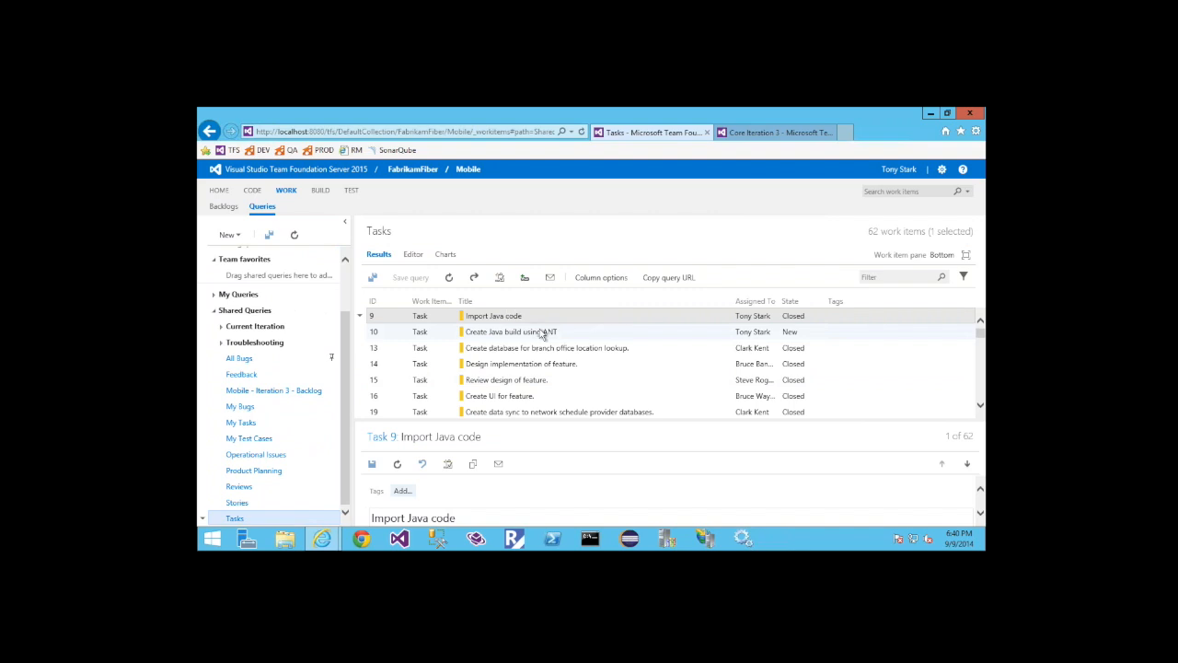
{"action": "left_click", "coordinate": [412, 254]}
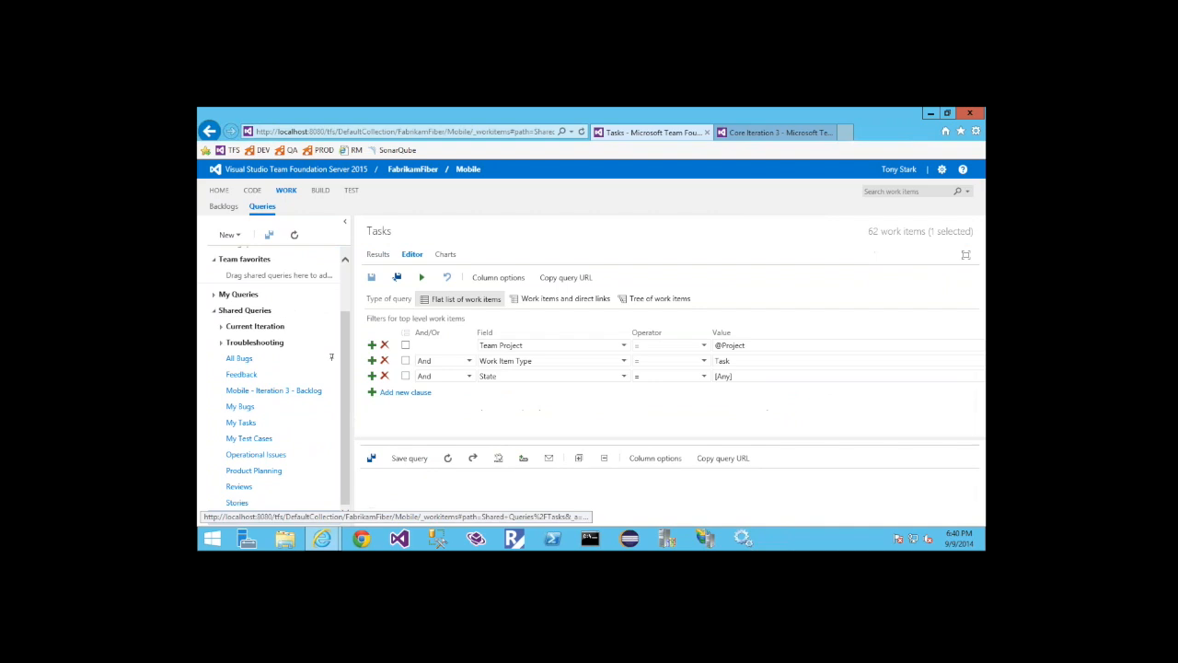
{"action": "left_click", "coordinate": [479, 397]}
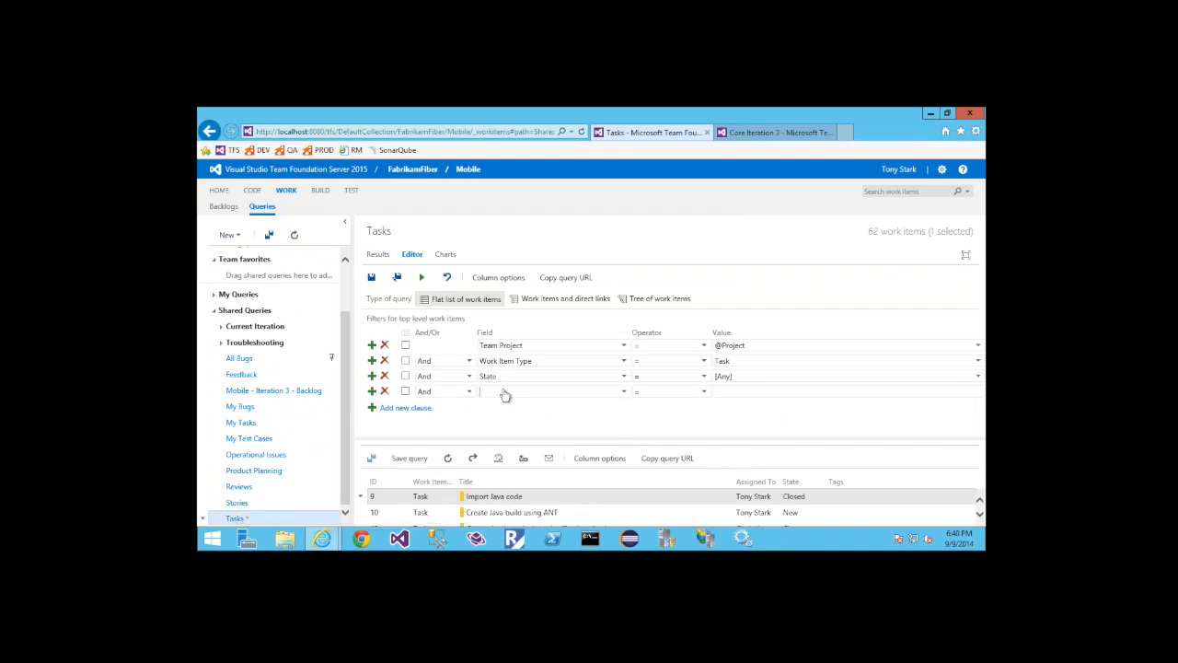
{"action": "type", "text": "Iteration Path"}
{"action": "left_click", "coordinate": [762, 392]}
{"action": "left_click", "coordinate": [976, 392]}
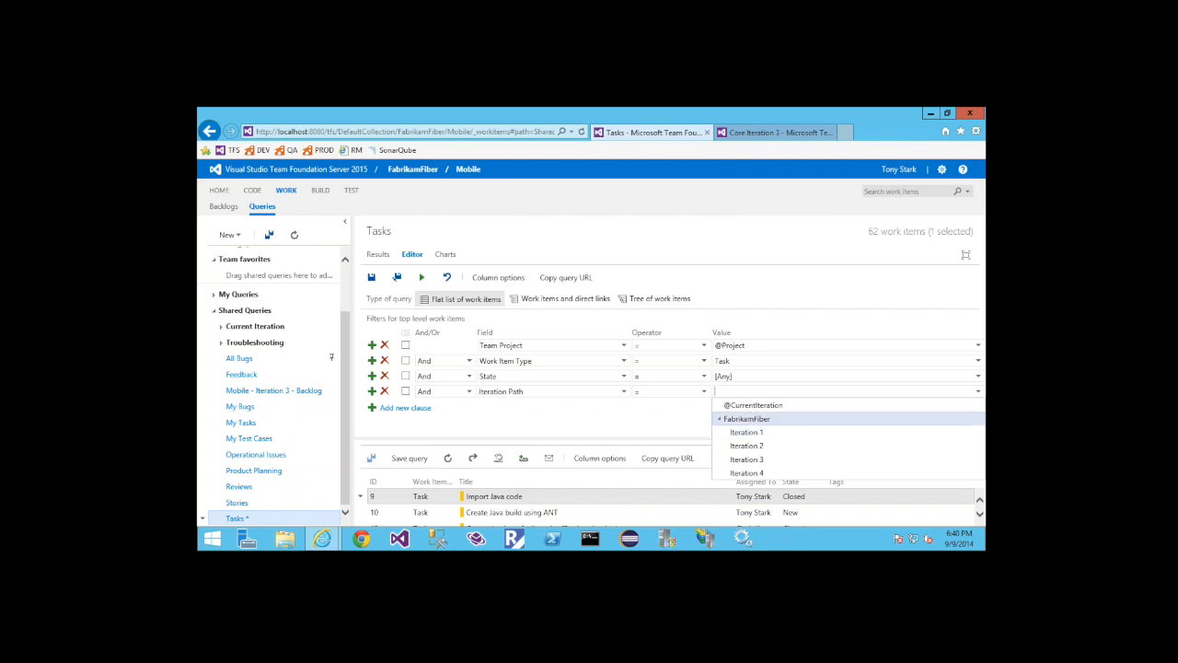
{"action": "left_click", "coordinate": [779, 414]}
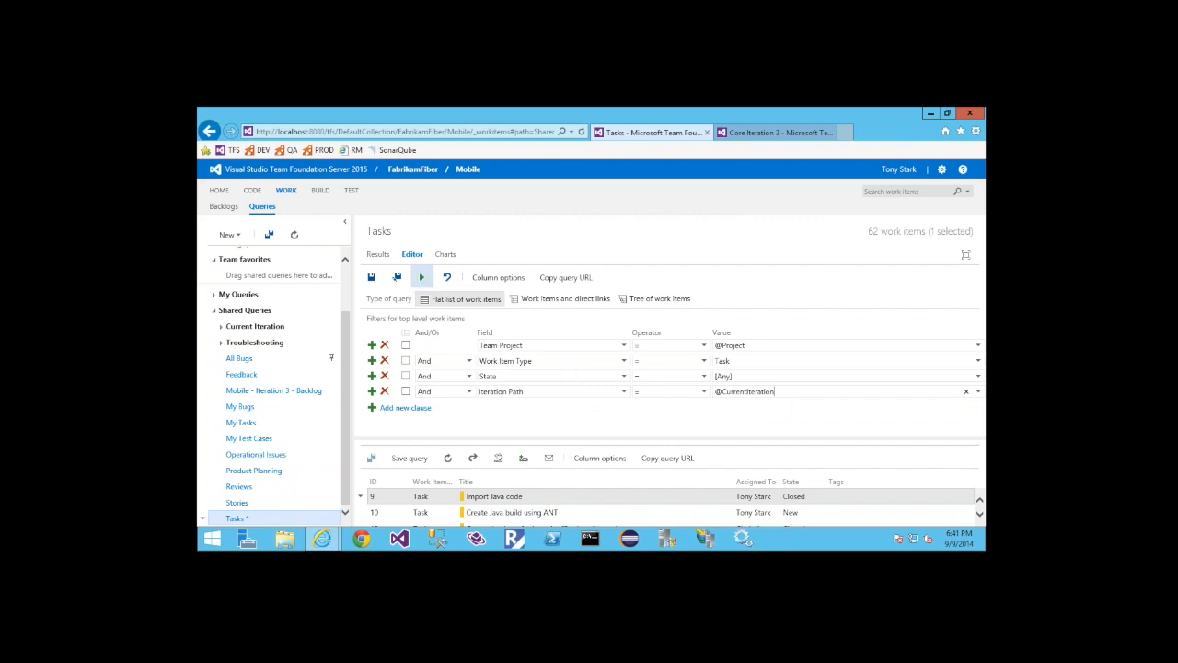
{"action": "left_click", "coordinate": [422, 277]}
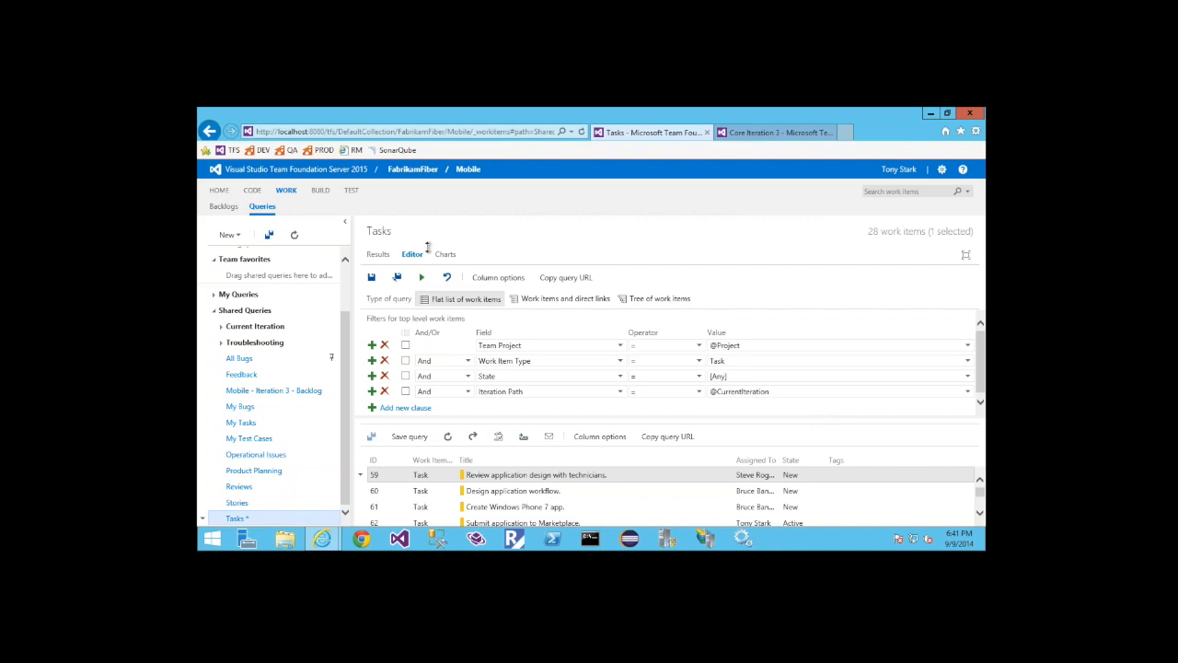
Leave the query unsaved, open the Mobile team's build explorer and browse its build and XAML definitions
{"action": "left_click", "coordinate": [320, 190]}
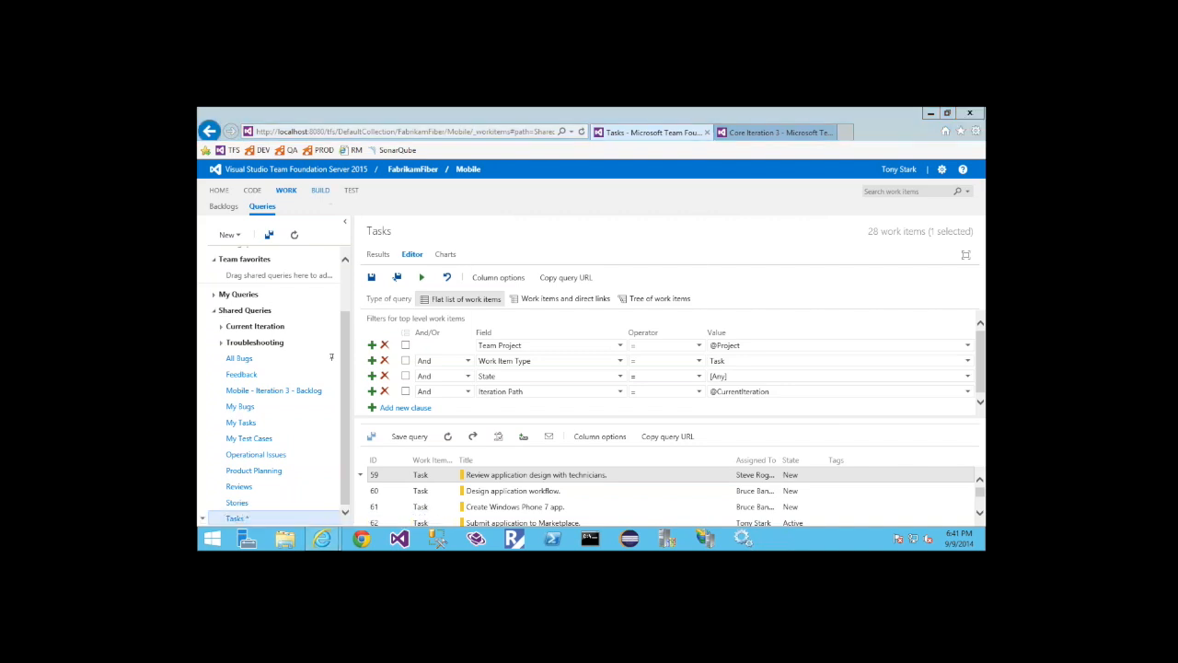
{"action": "left_click", "coordinate": [582, 351]}
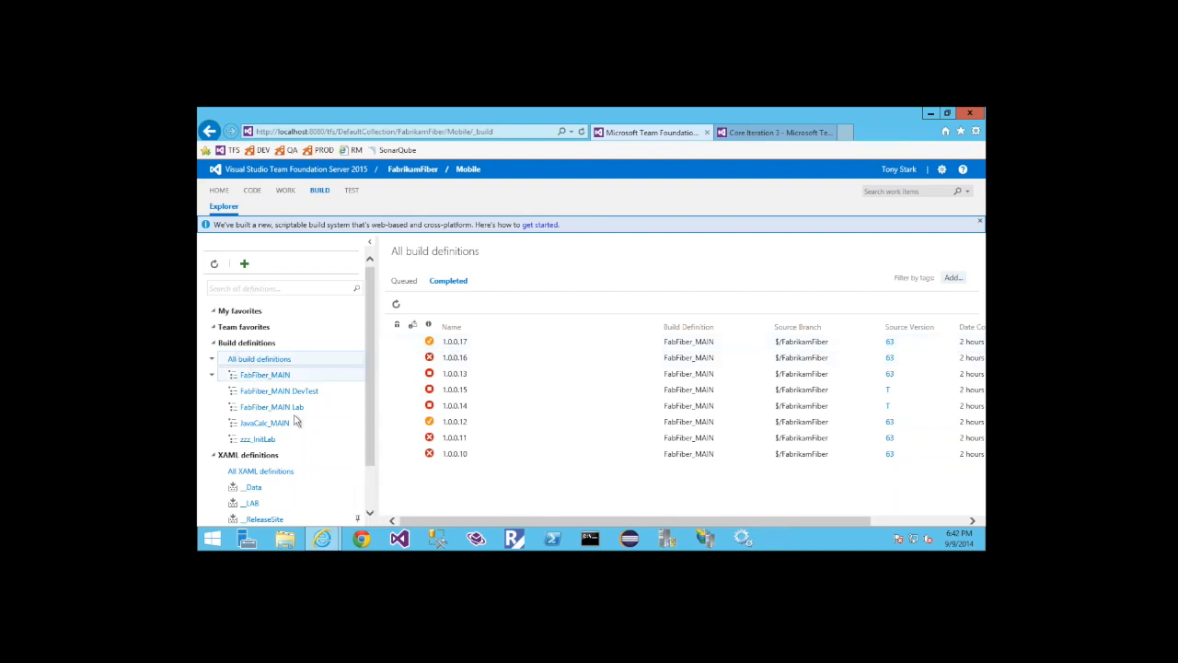
{"action": "left_click_drag", "start_coordinate": [370, 408], "coordinate": [370, 465]}
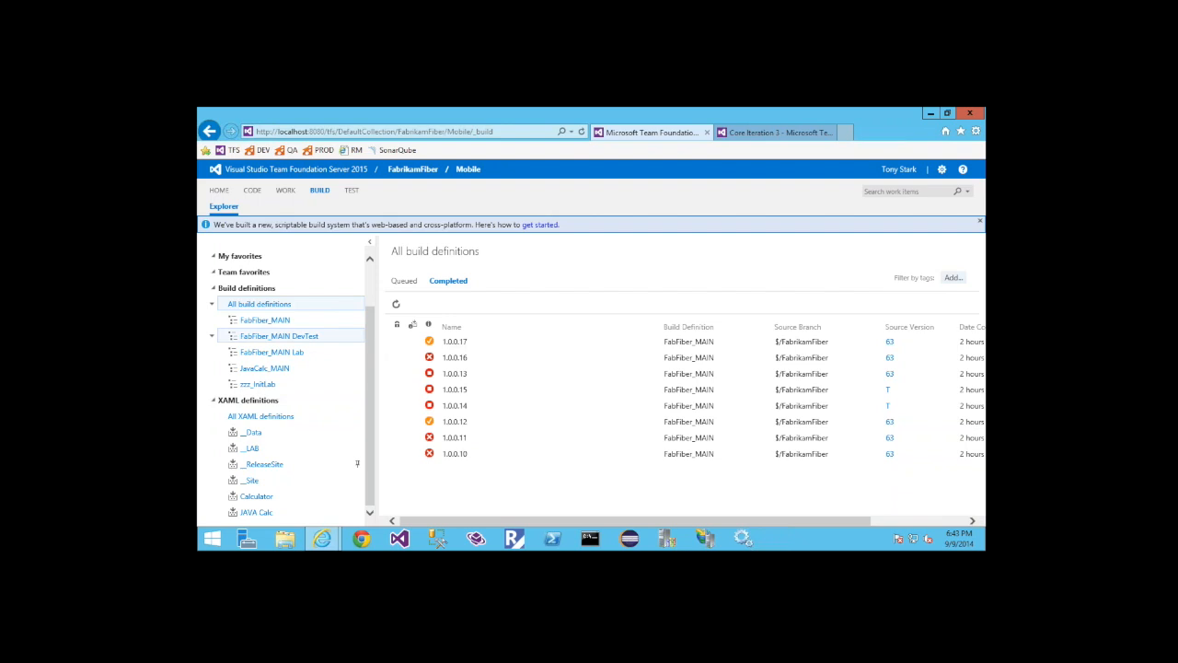
Switch to the GitProjects project, check the Calc Master definition's queued and completed builds, and open the definition for editing
{"action": "left_click", "coordinate": [405, 175]}
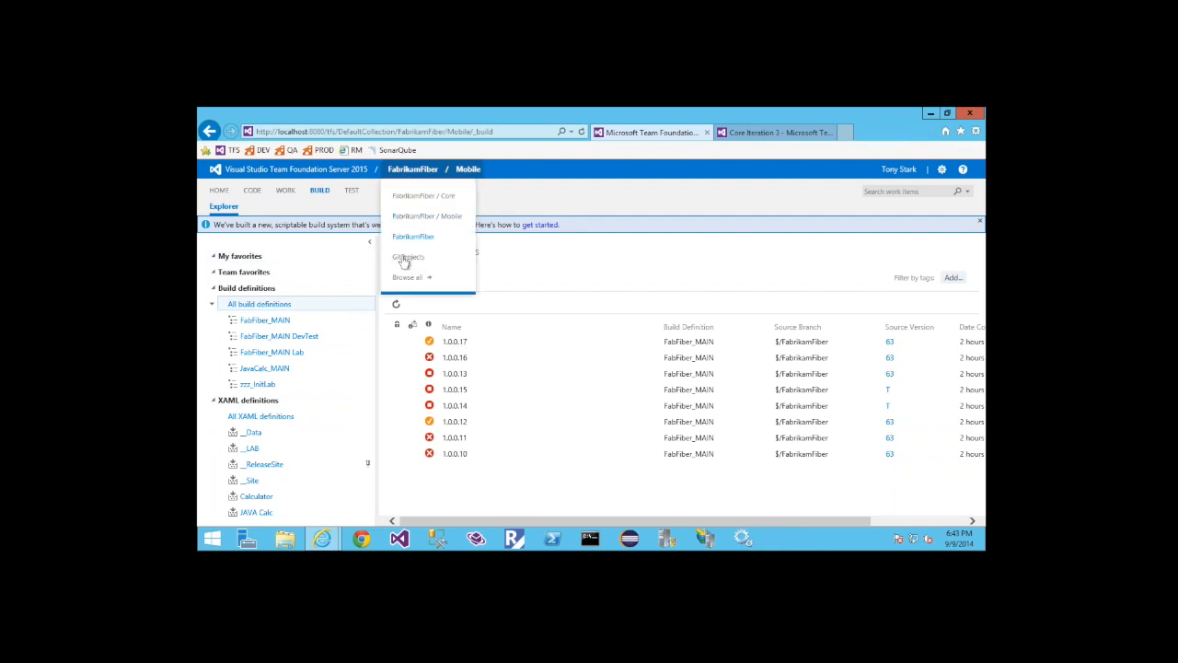
{"action": "left_click", "coordinate": [406, 257]}
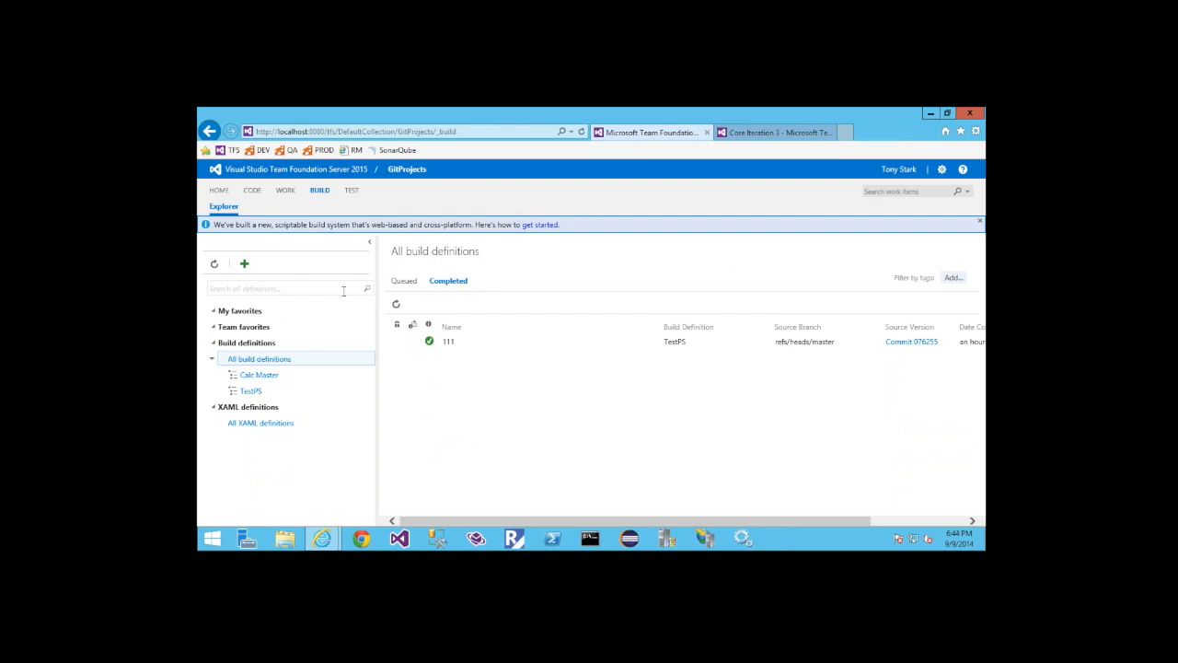
{"action": "left_click", "coordinate": [258, 375]}
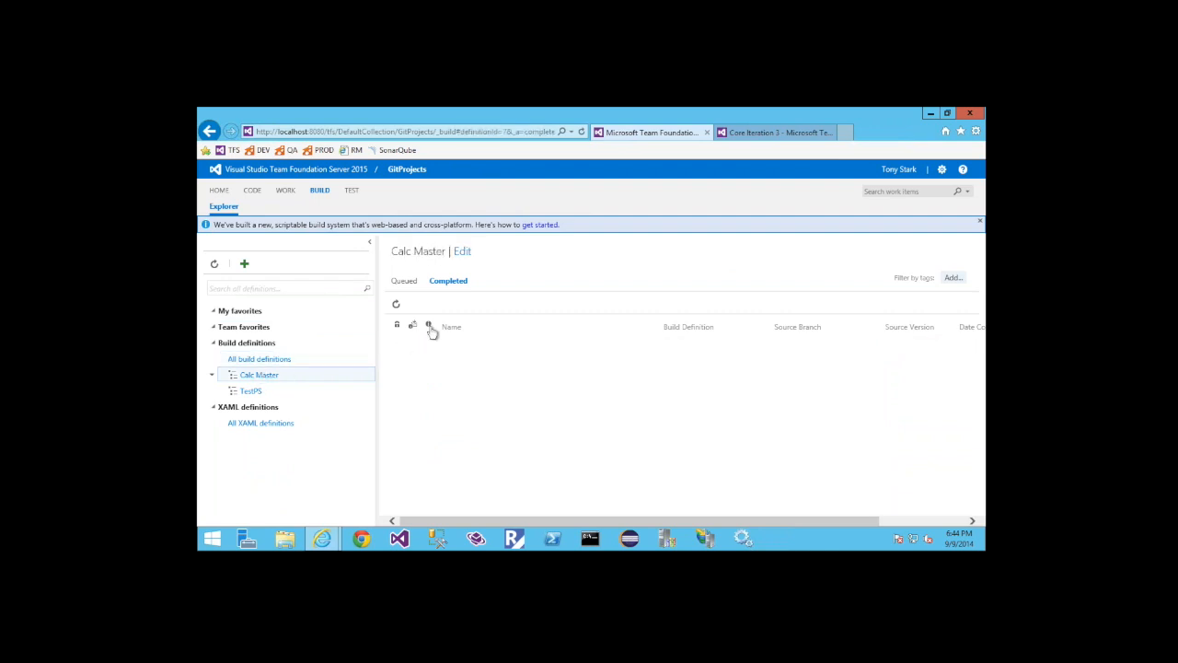
{"action": "left_click", "coordinate": [404, 281]}
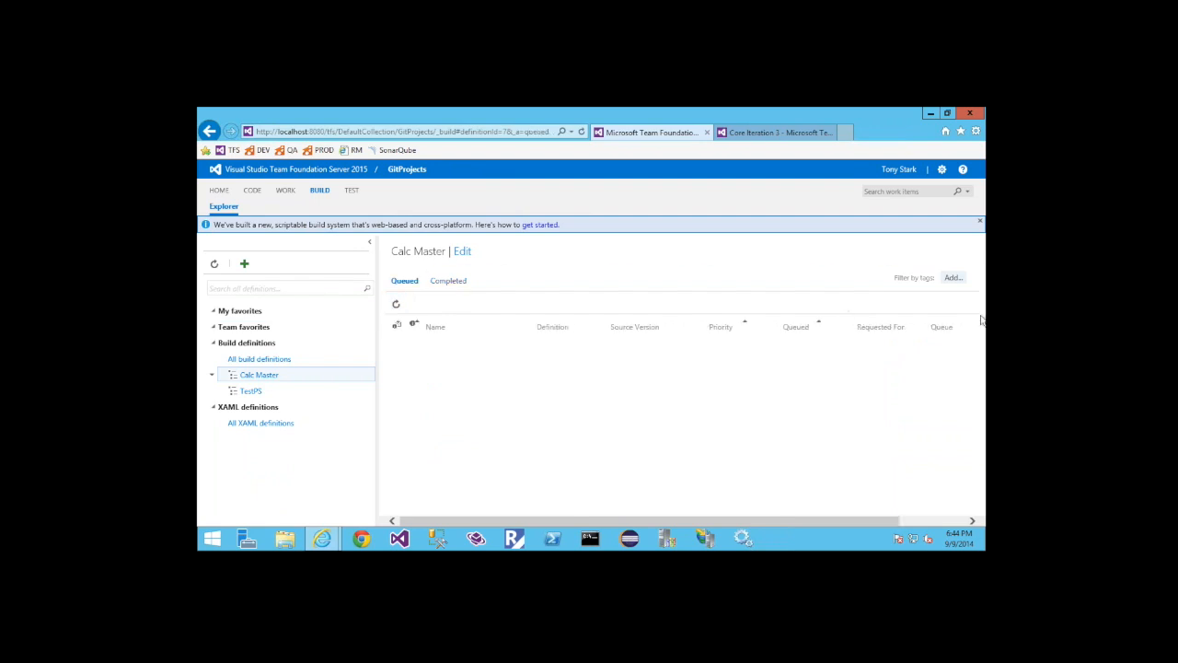
{"action": "left_click", "coordinate": [448, 281]}
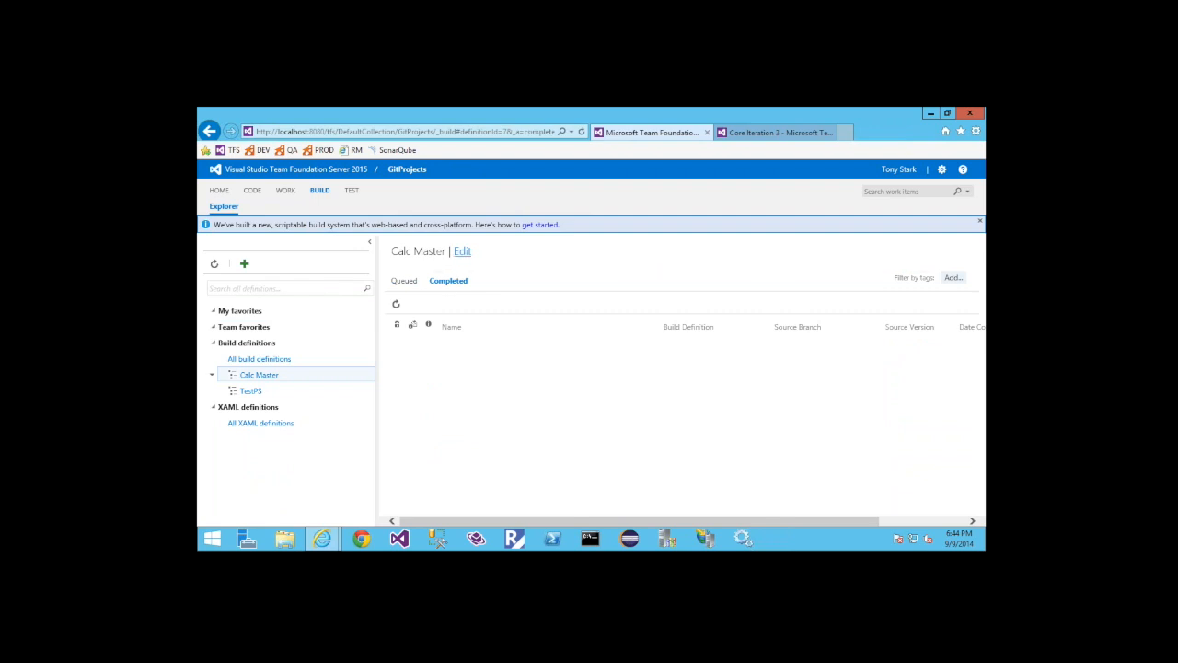
{"action": "left_click", "coordinate": [462, 252]}
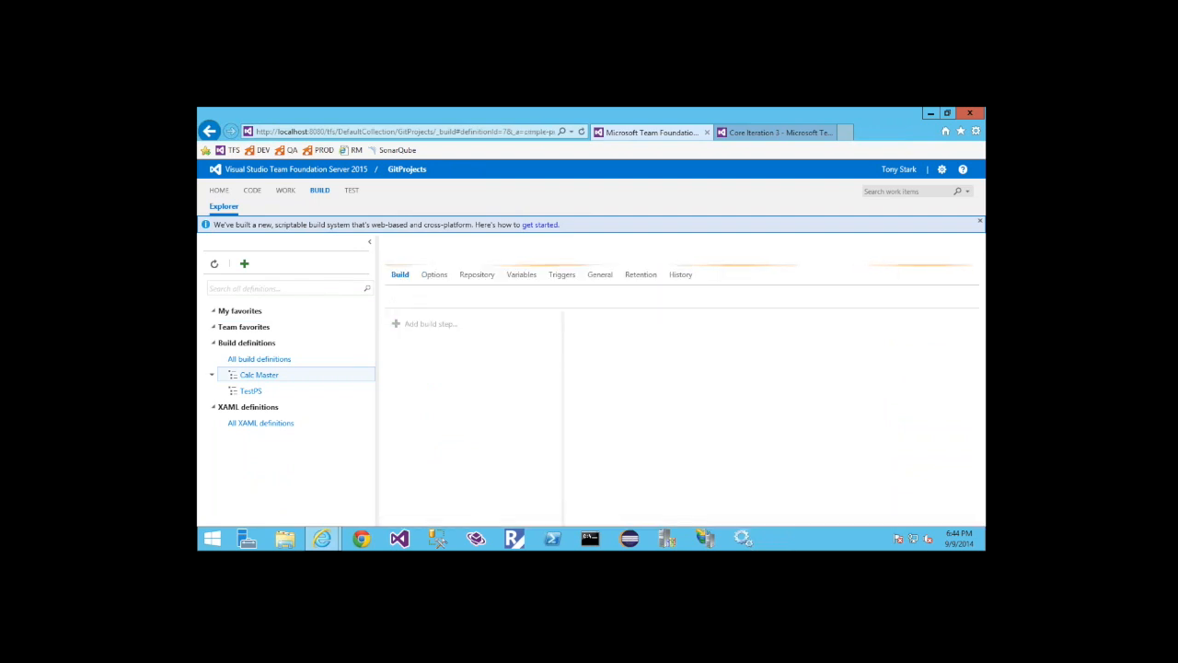
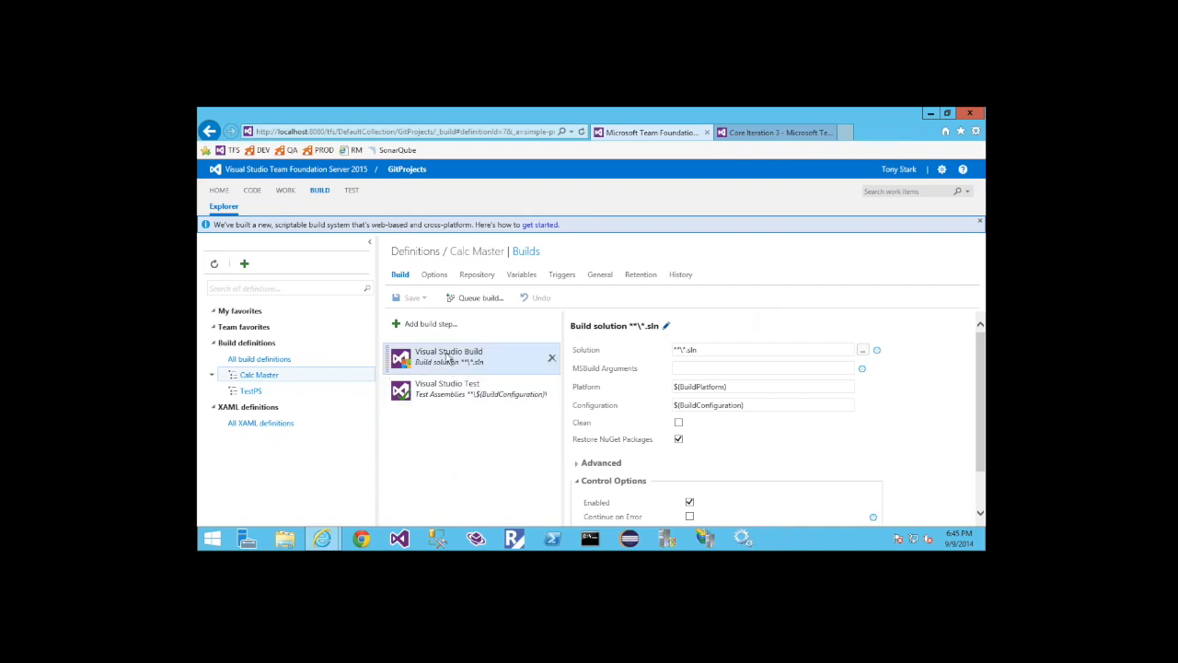
Review the settings of the Visual Studio Test and Visual Studio Build steps, including the build step's Platform variable
{"action": "left_click", "coordinate": [453, 399]}
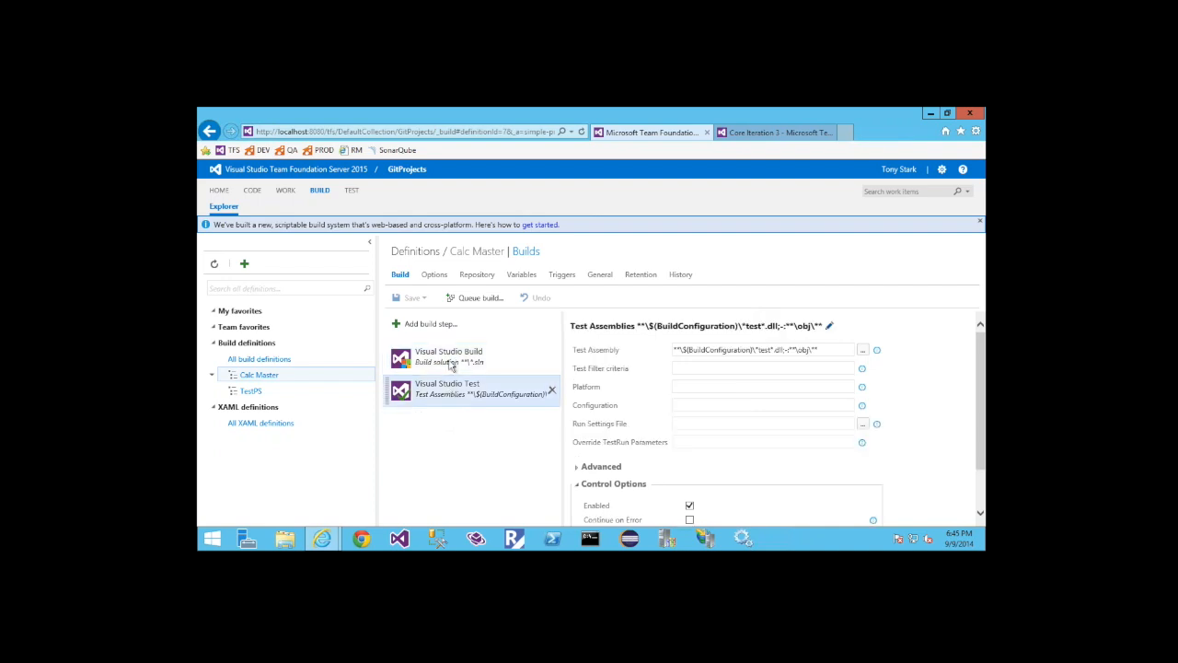
{"action": "left_click", "coordinate": [451, 364]}
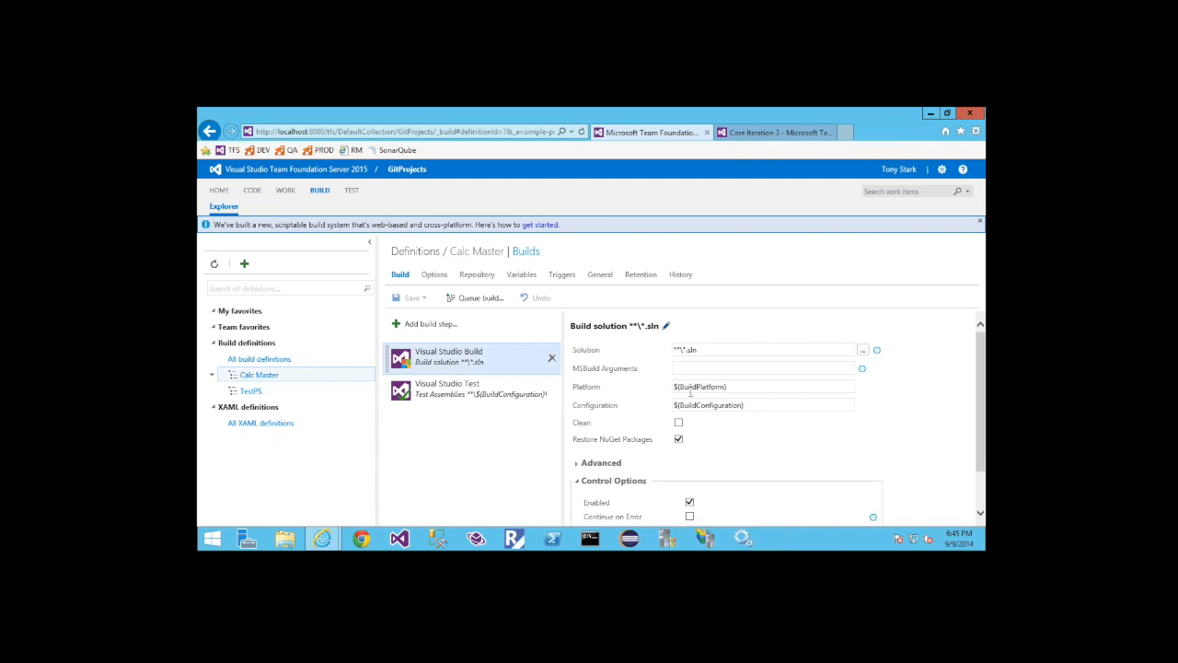
{"action": "left_click_drag", "start_coordinate": [727, 387], "coordinate": [667, 389]}
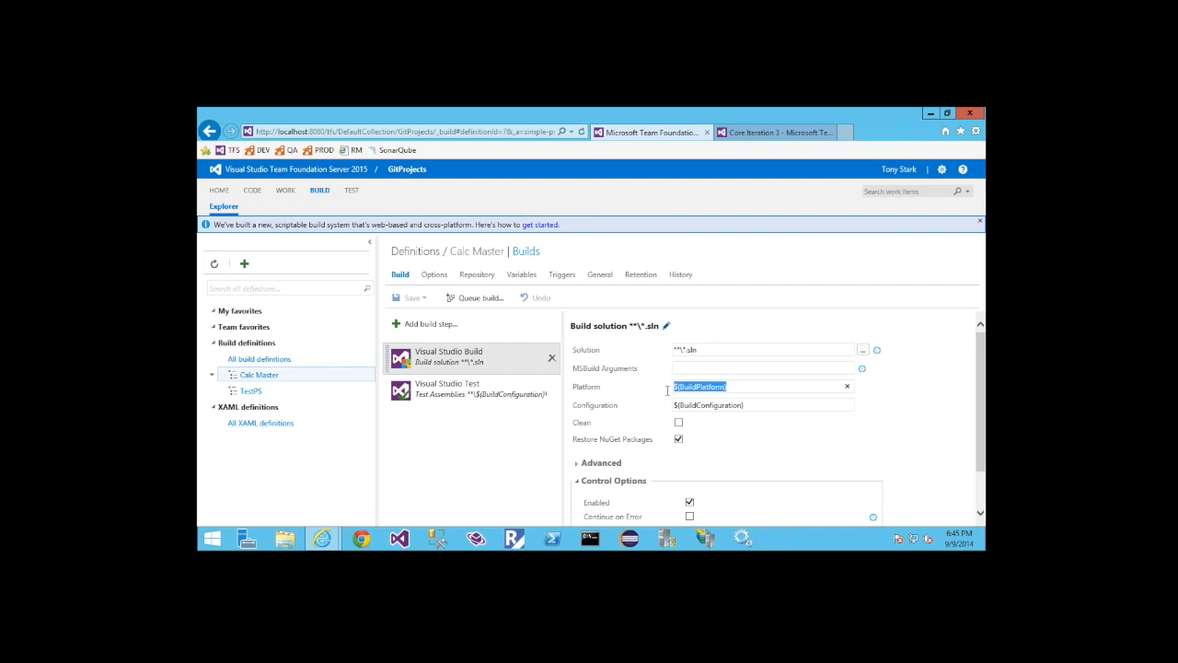
{"action": "left_click", "coordinate": [737, 386]}
Add a build variable named Password to the Calc Master definition, enter the password value and mark the variable as secret
{"action": "left_click", "coordinate": [523, 275]}
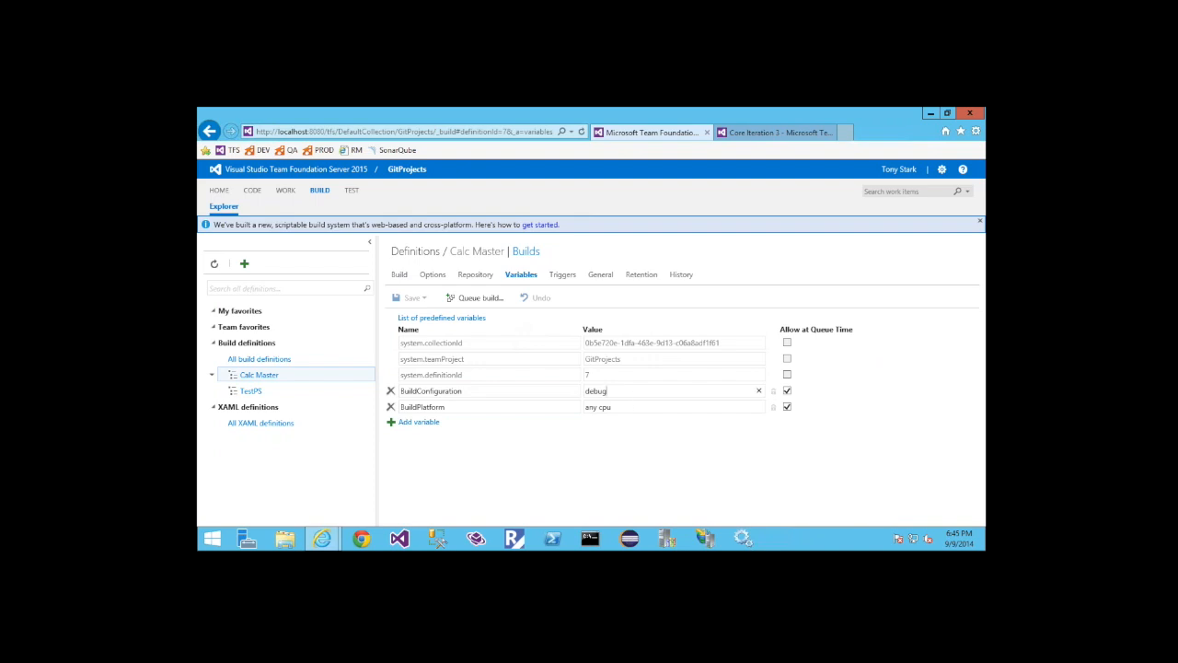
{"action": "left_click", "coordinate": [626, 411]}
{"action": "left_click", "coordinate": [419, 424]}
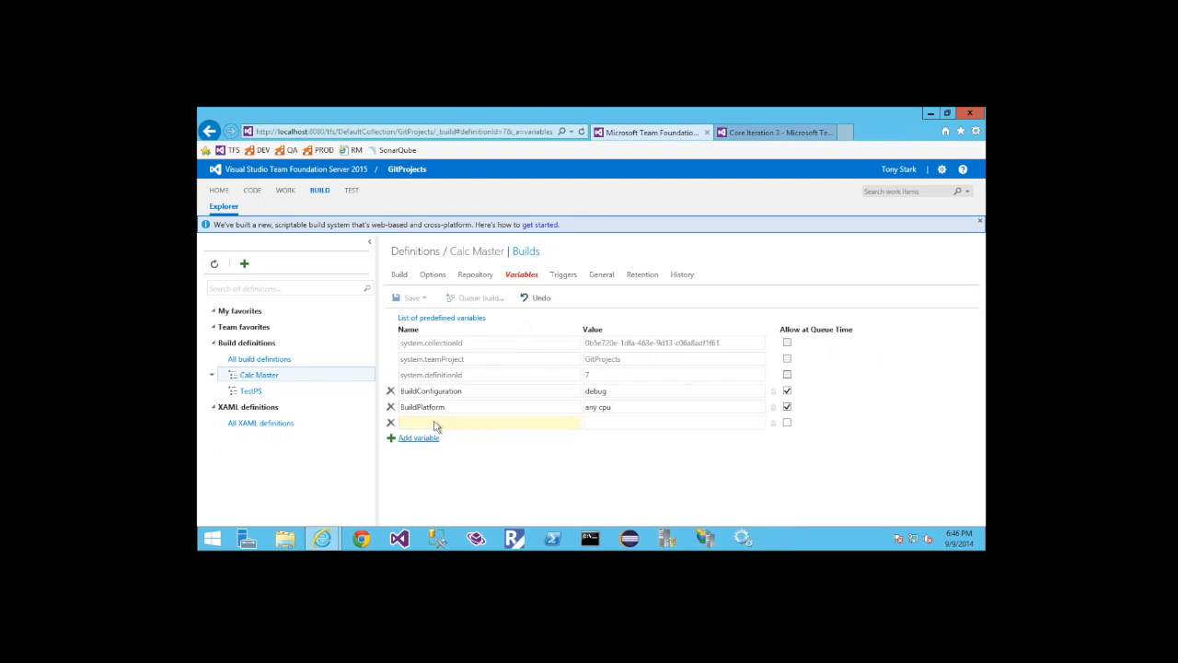
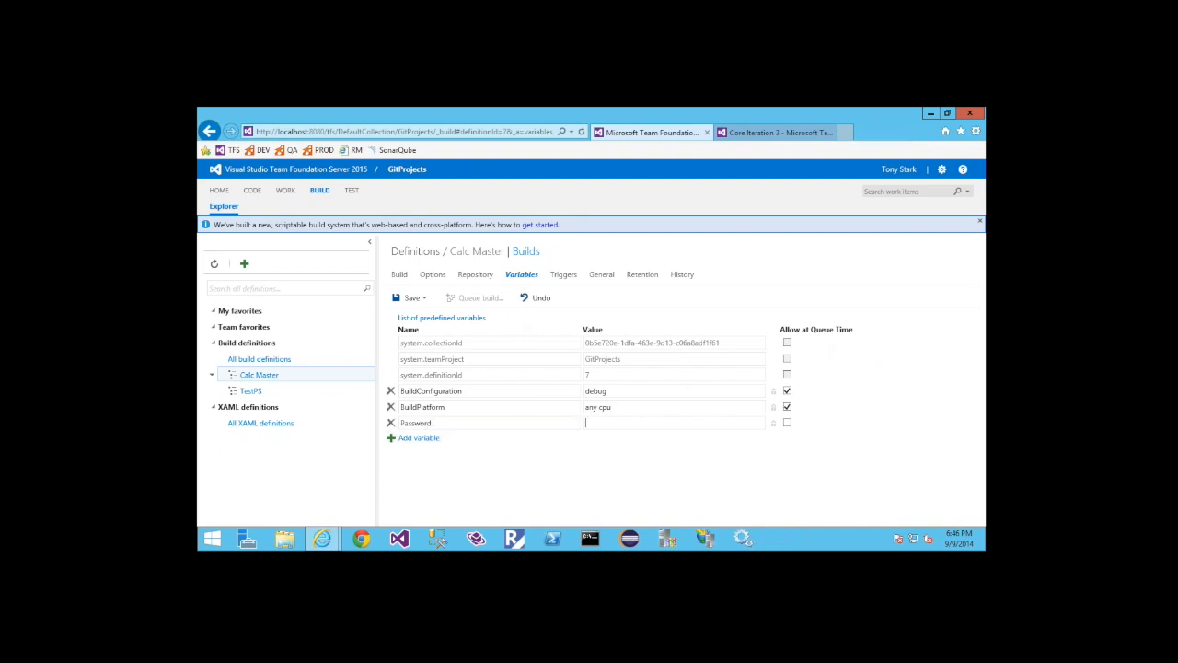
{"action": "left_click", "coordinate": [773, 423]}
Return to the build steps, view the Visual Studio Test step and browse the addable tasks by category without adding any
{"action": "left_click", "coordinate": [398, 275]}
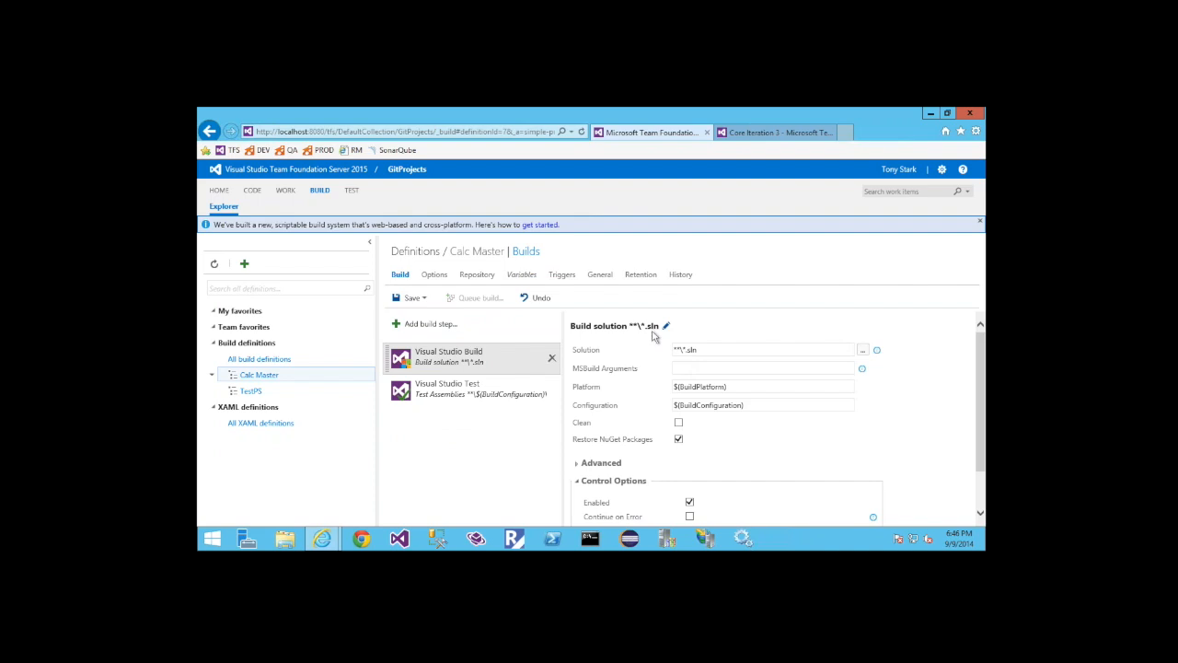
{"action": "left_click", "coordinate": [469, 392]}
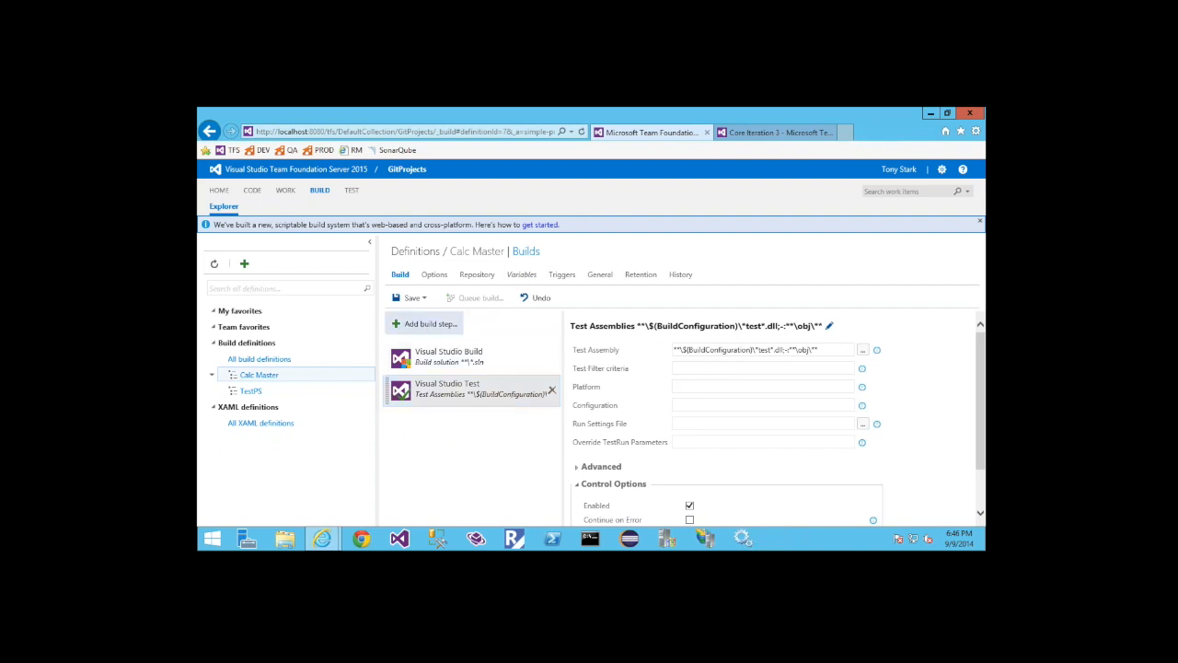
{"action": "left_click", "coordinate": [425, 323]}
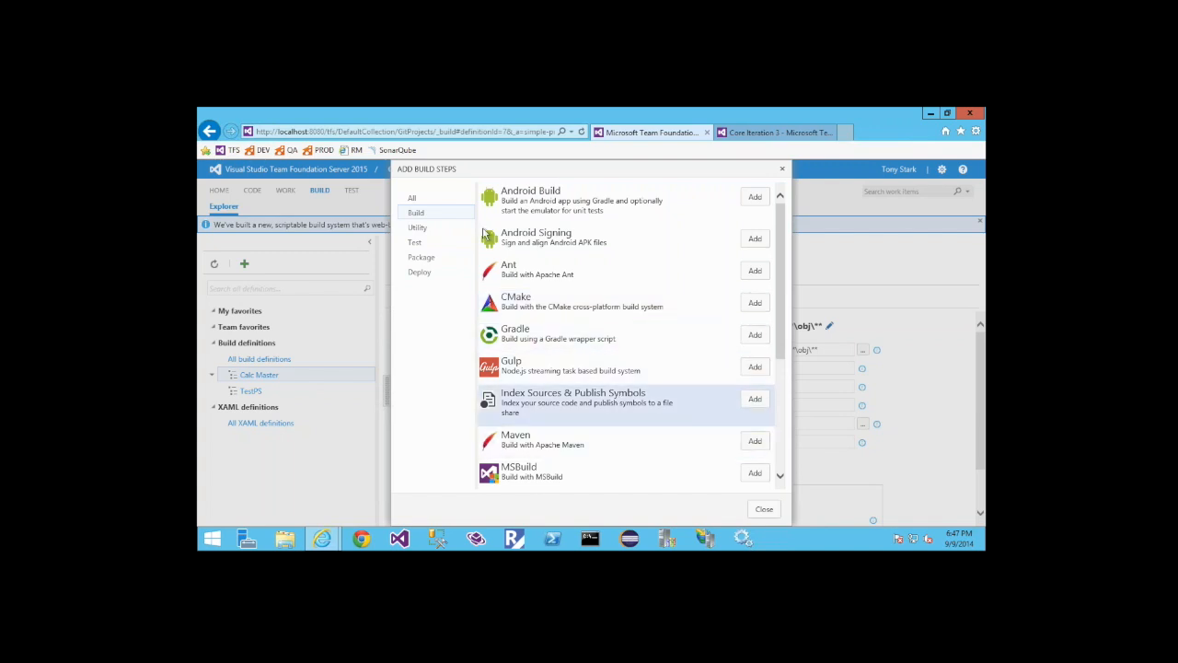
{"action": "left_click", "coordinate": [419, 228]}
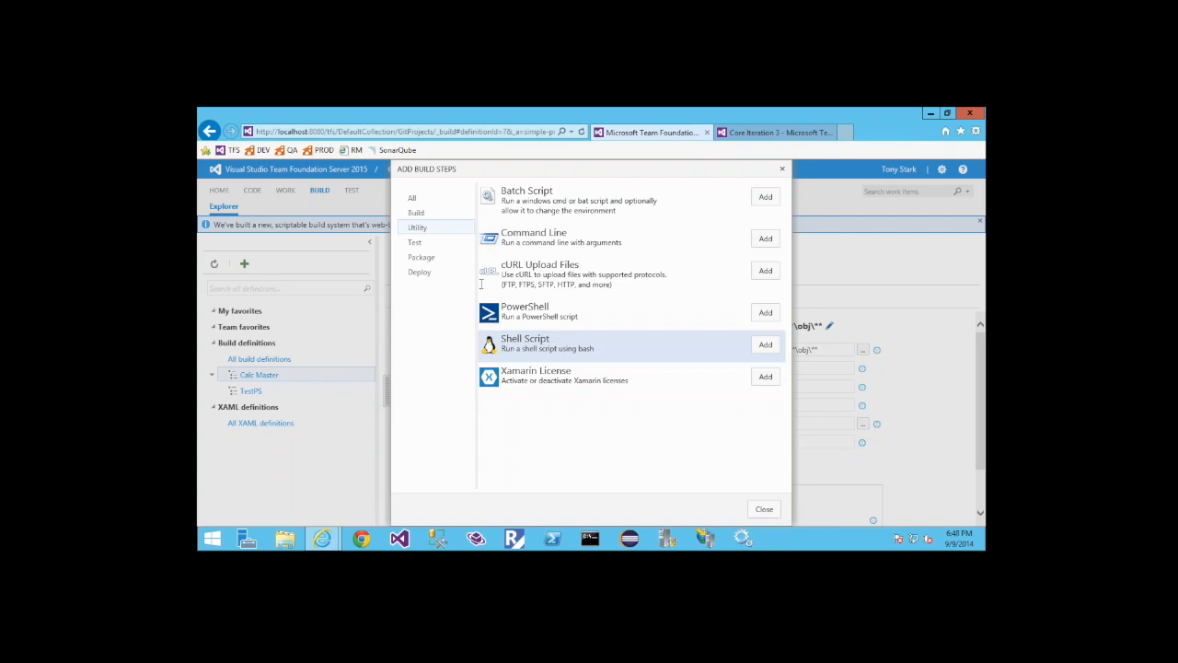
{"action": "left_click", "coordinate": [415, 245]}
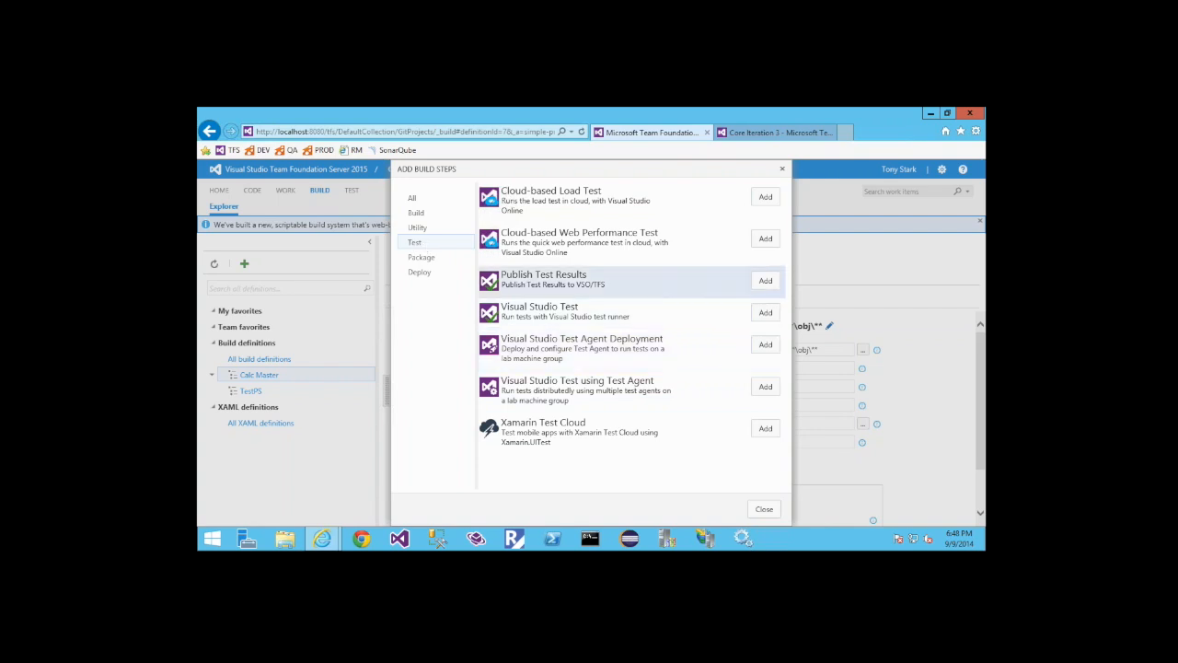
{"action": "left_click", "coordinate": [420, 261]}
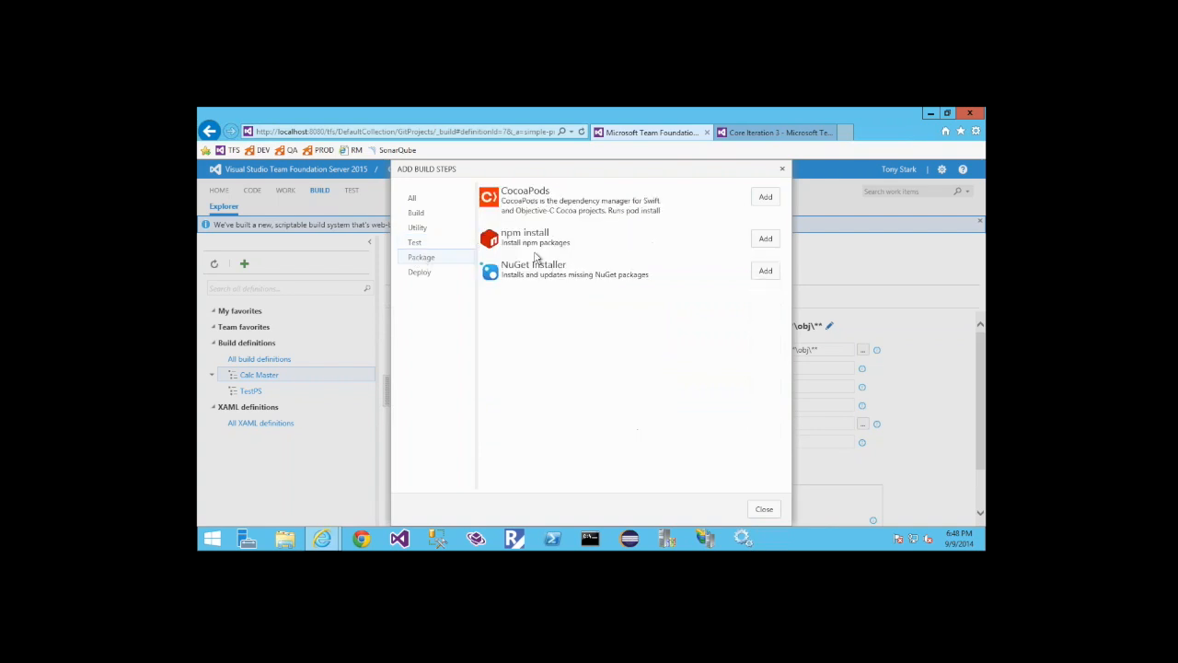
{"action": "left_click", "coordinate": [420, 273]}
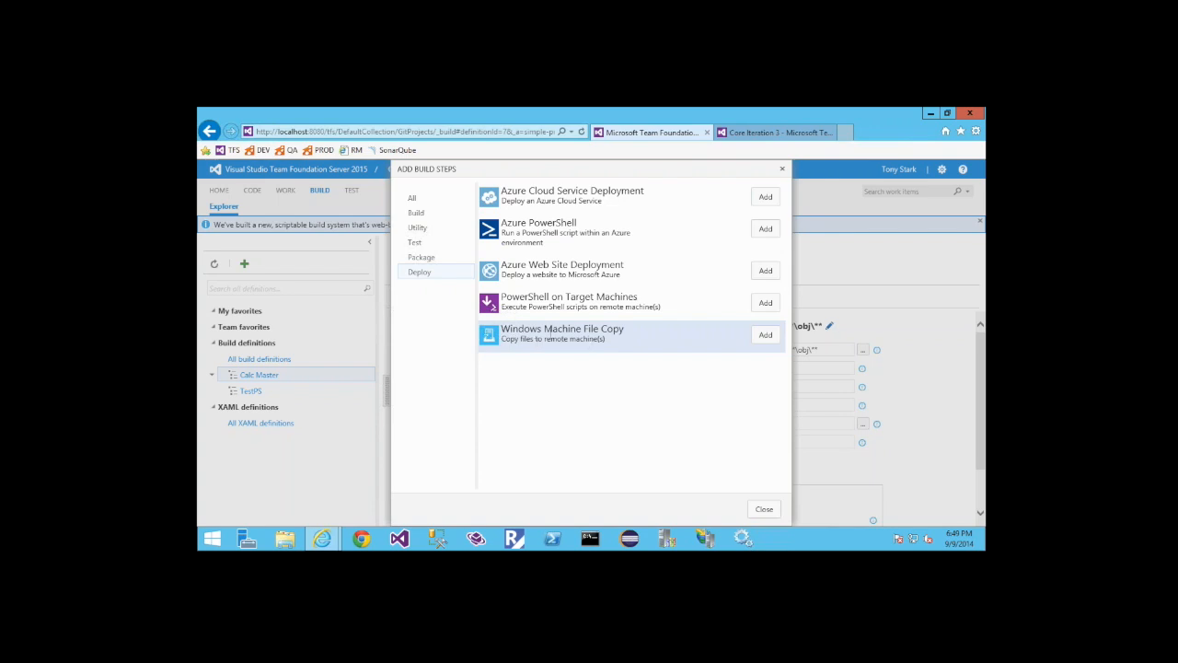
{"action": "left_click", "coordinate": [414, 242]}
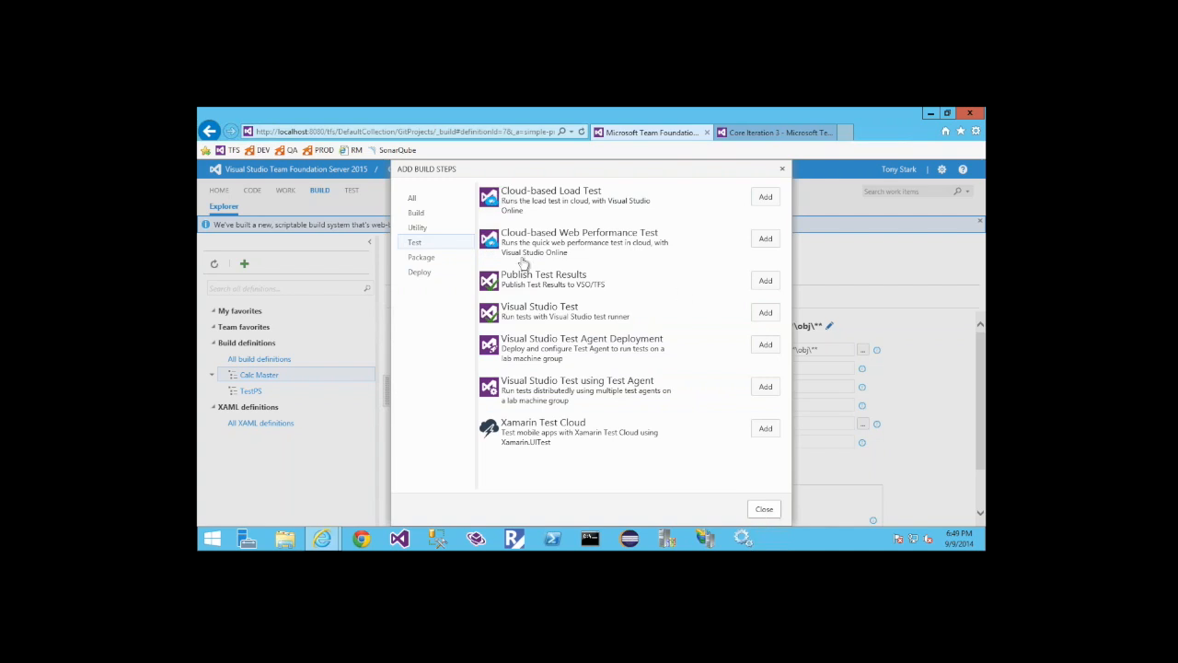
{"action": "left_click", "coordinate": [417, 214]}
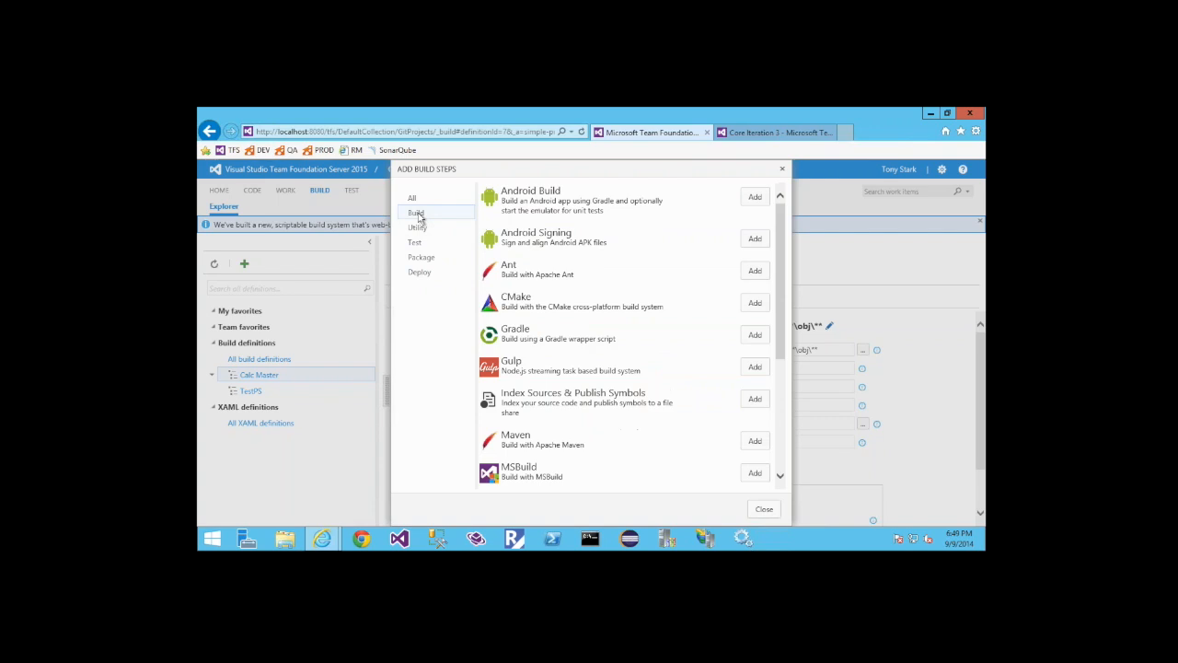
{"action": "left_click", "coordinate": [419, 229]}
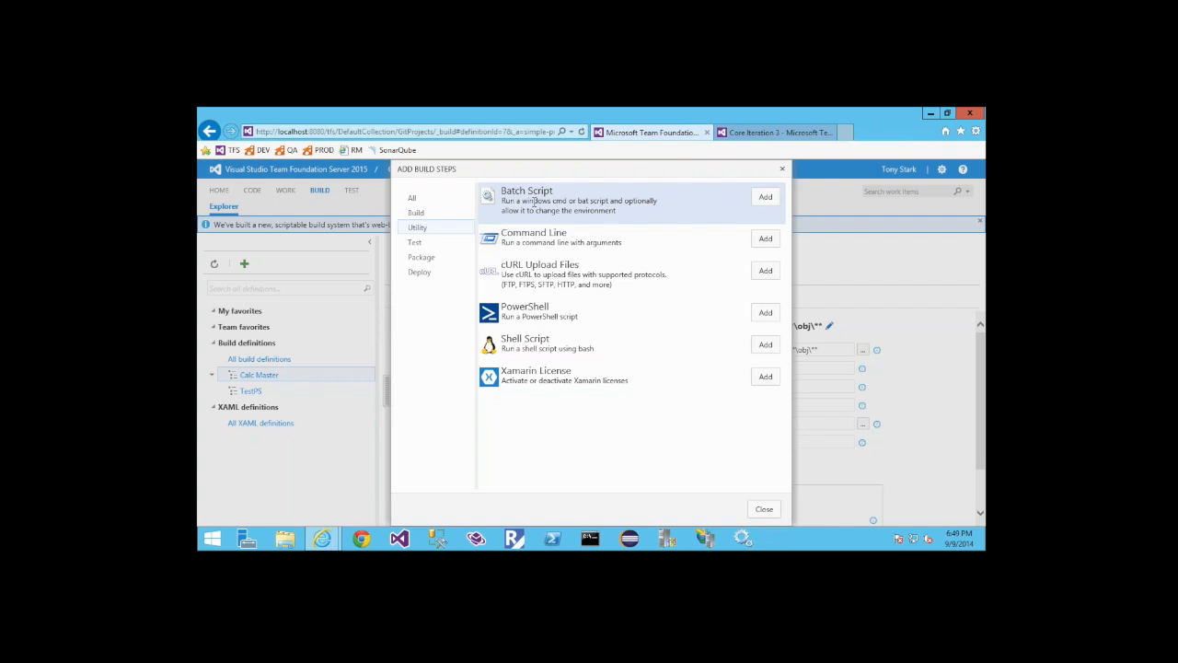
{"action": "left_click", "coordinate": [764, 509]}
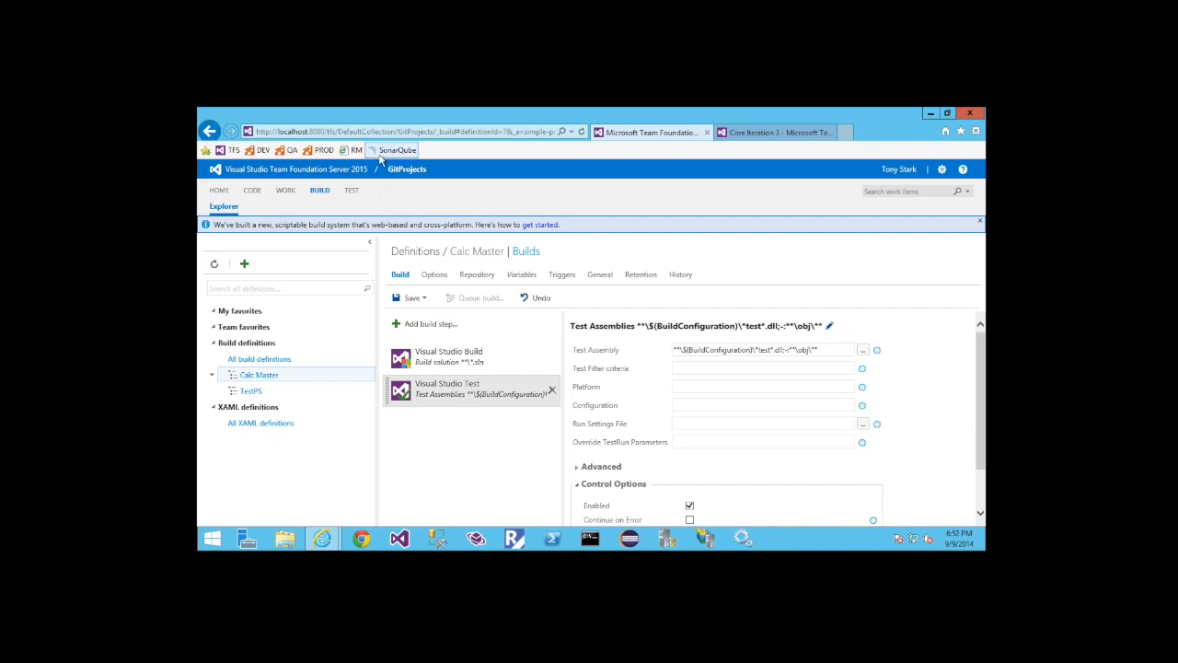
Check the definition's available repository types and default branches, keeping Git and the master branch selected
{"action": "left_click", "coordinate": [476, 276]}
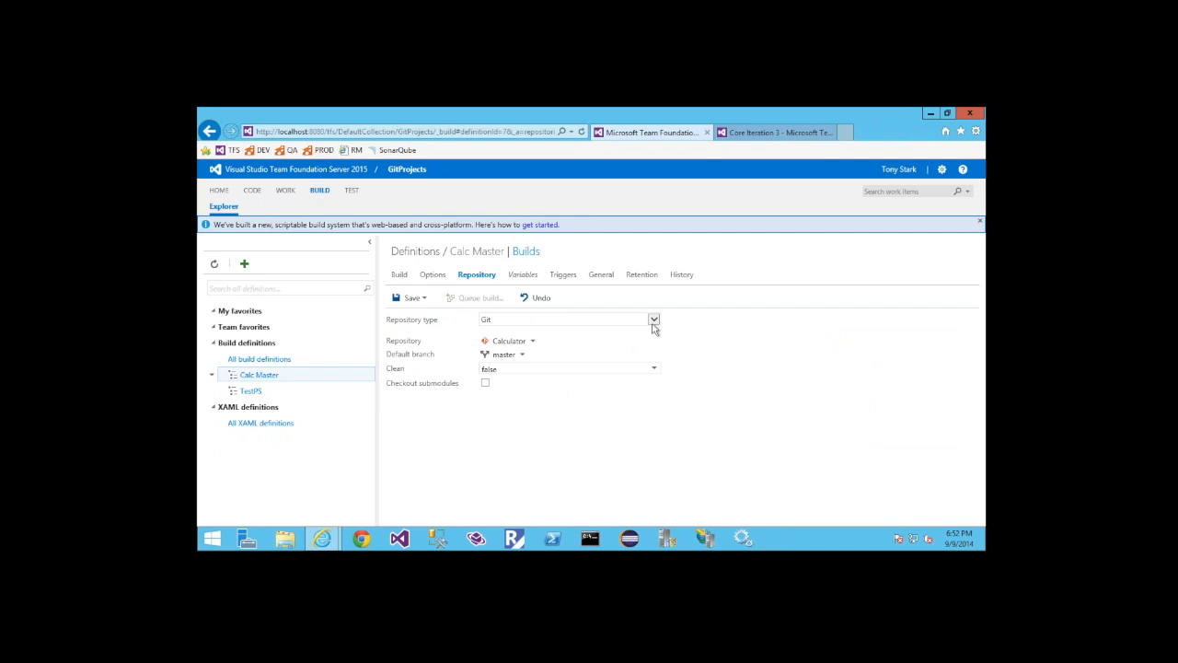
{"action": "left_click", "coordinate": [653, 319]}
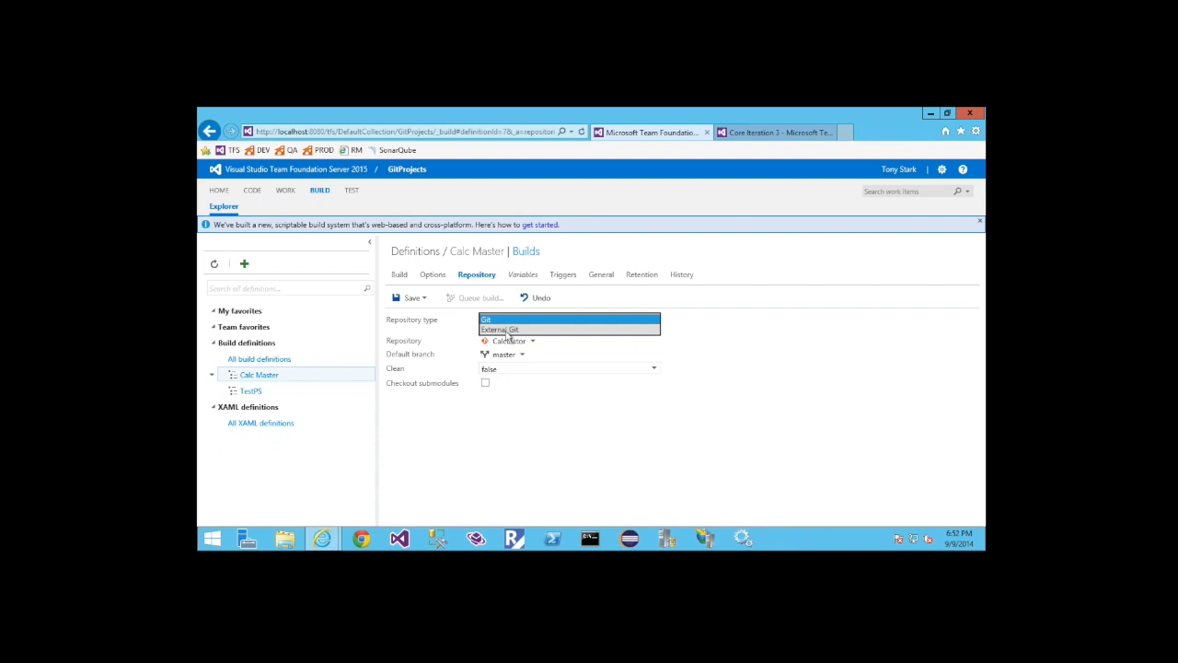
{"action": "left_click", "coordinate": [524, 450]}
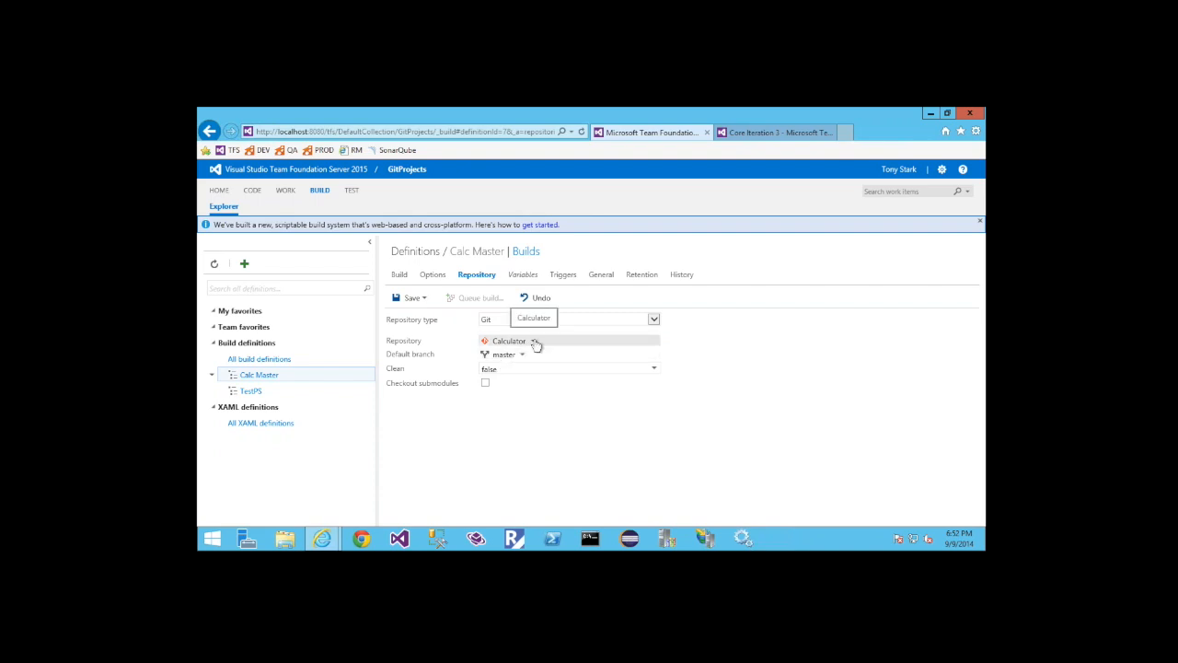
{"action": "left_click", "coordinate": [522, 358]}
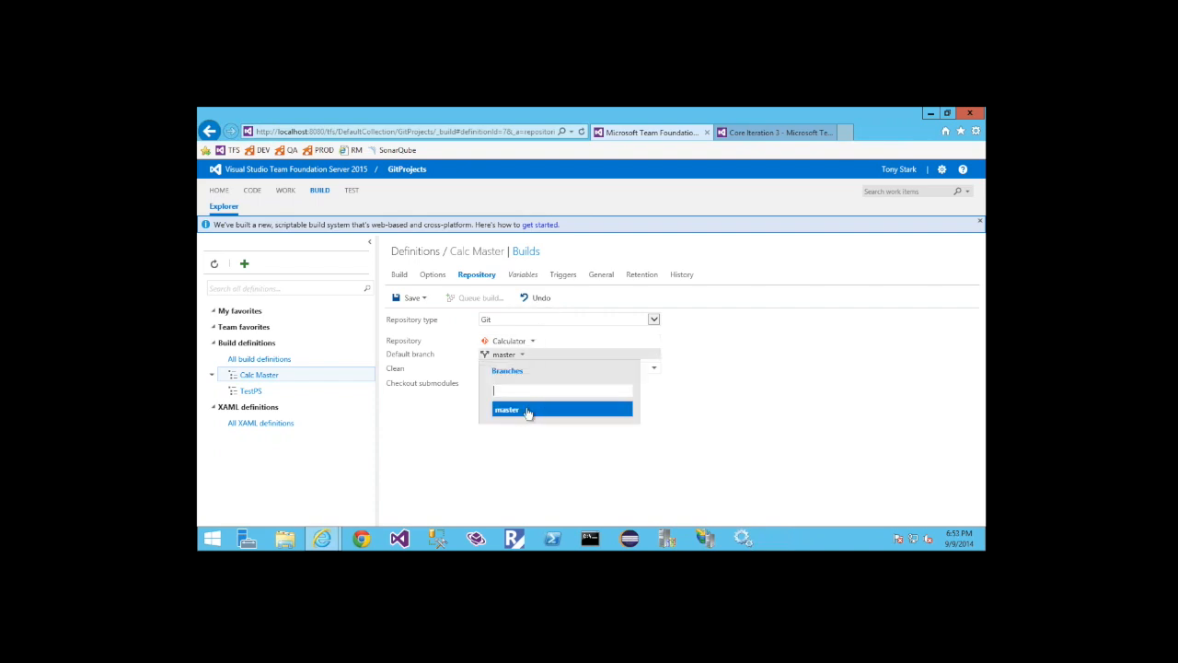
{"action": "left_click", "coordinate": [515, 412]}
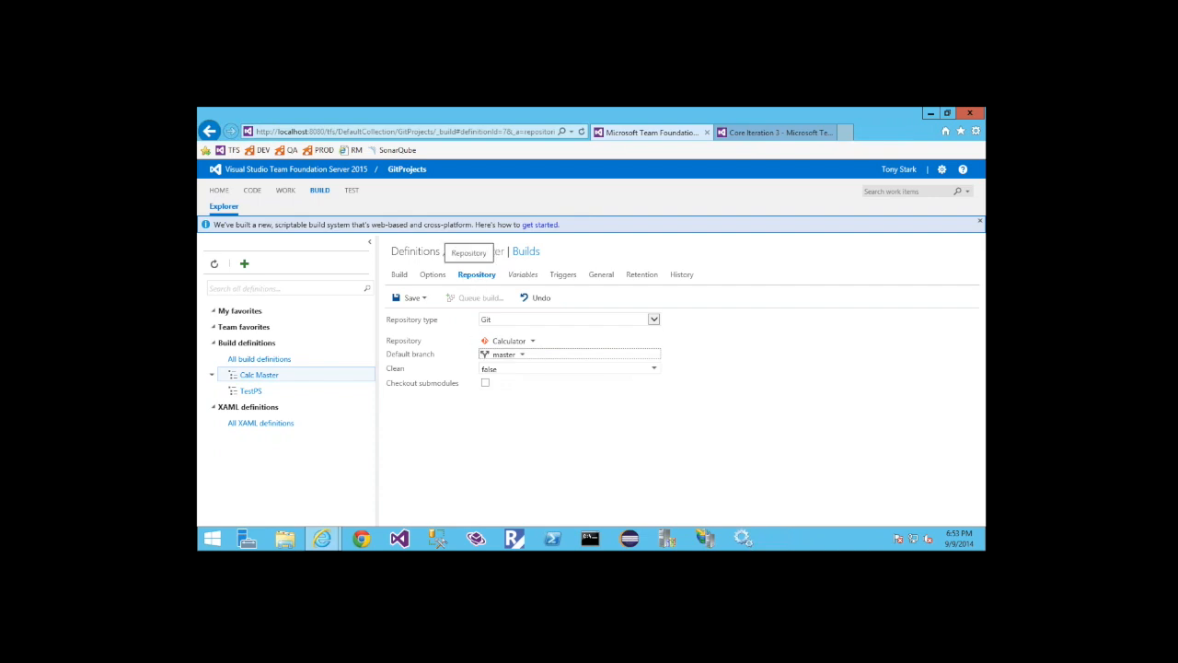
Enable the continuous integration and scheduled triggers one after the other to preview their options, turning each off again
{"action": "left_click", "coordinate": [562, 275]}
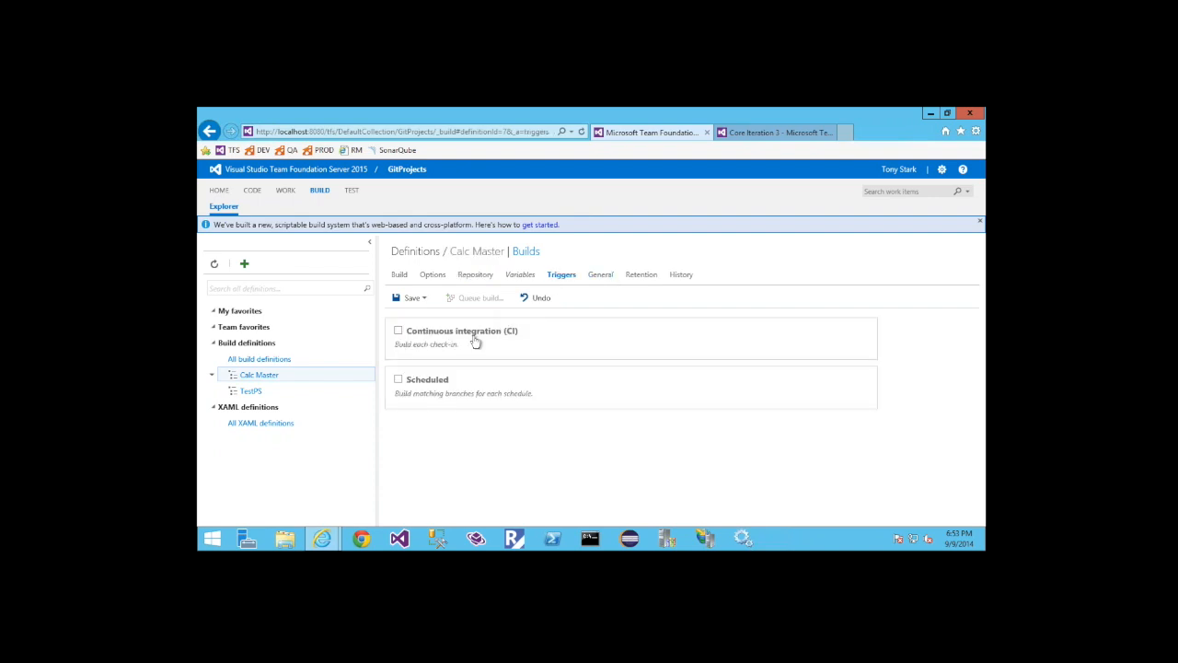
{"action": "left_click", "coordinate": [397, 331]}
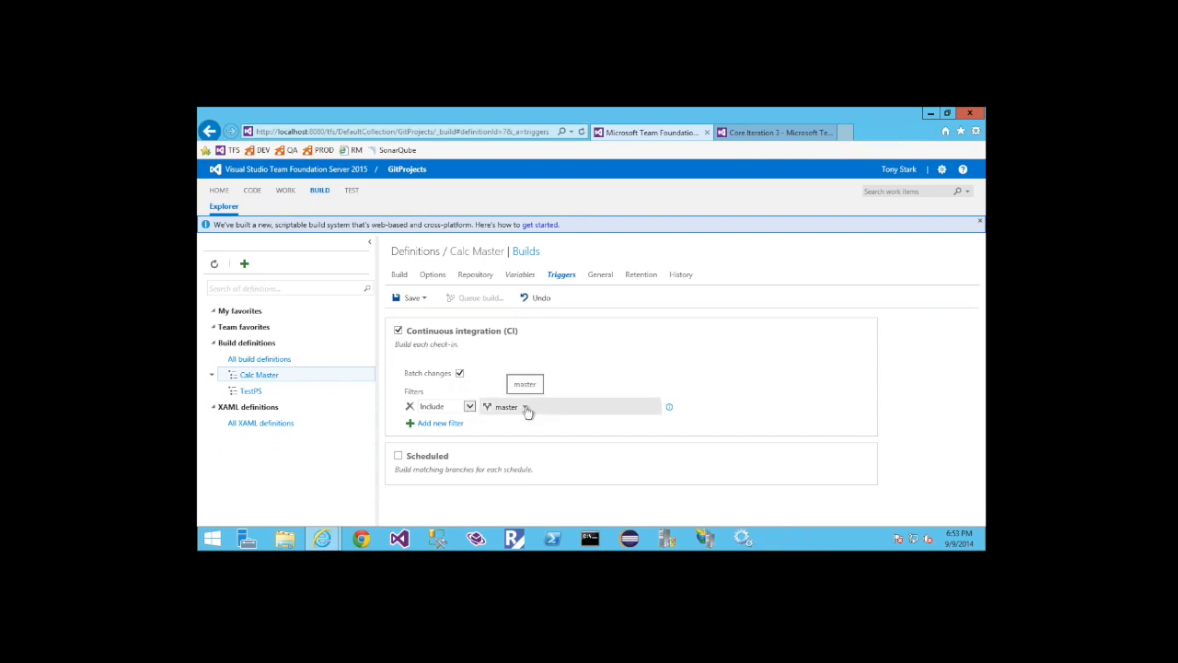
{"action": "left_click", "coordinate": [397, 330]}
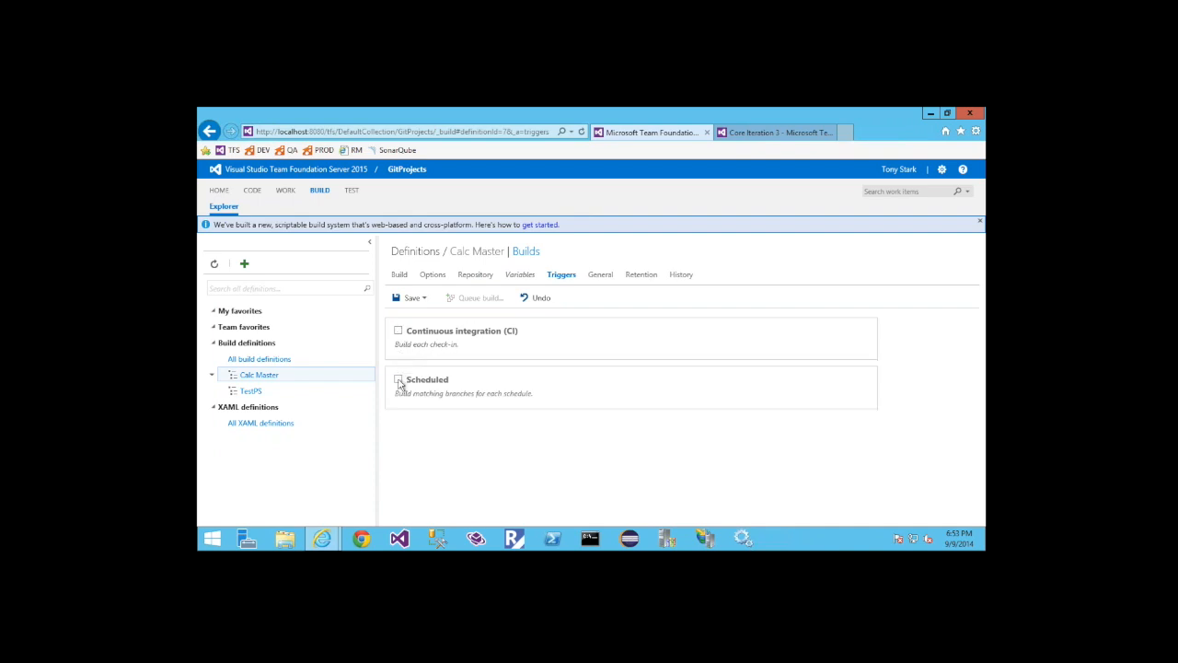
{"action": "left_click", "coordinate": [397, 380]}
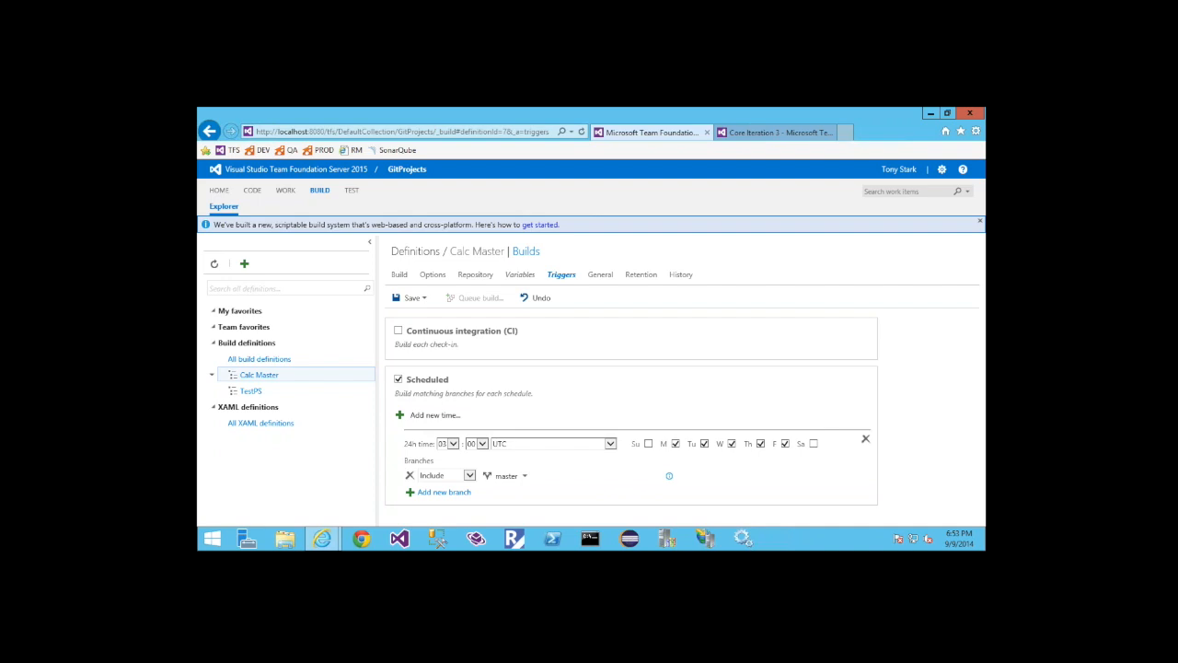
{"action": "left_click", "coordinate": [543, 297]}
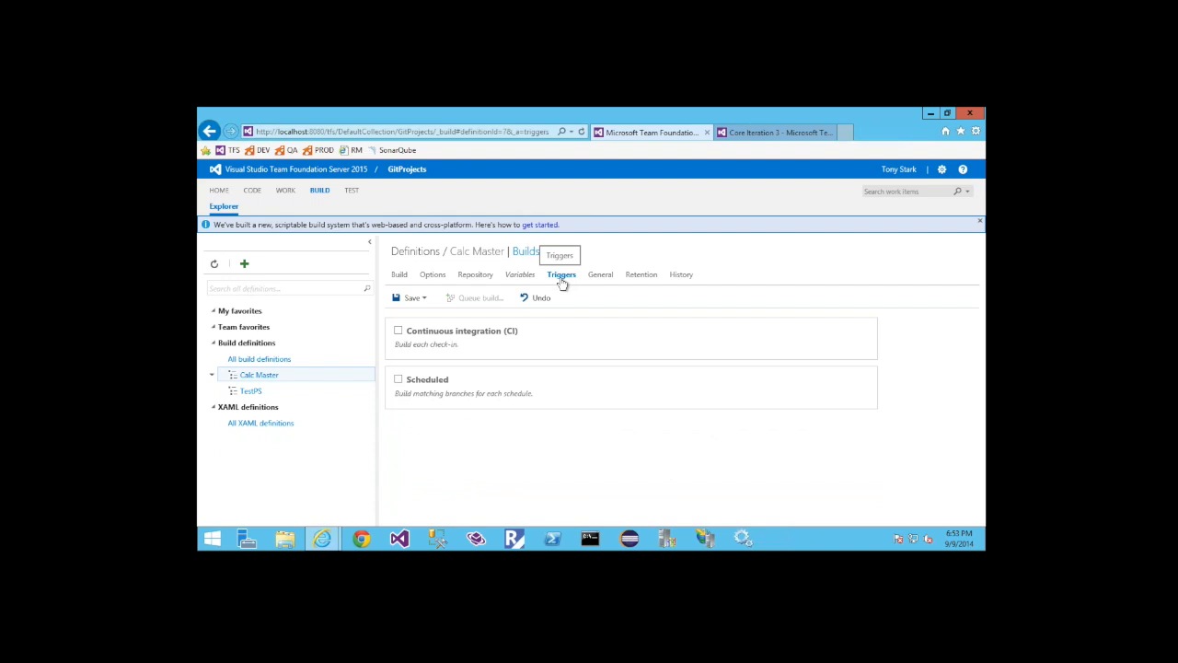
Open the Calc Master definition's history, diff the Add revision and examine the differences between the two versions
{"action": "left_click", "coordinate": [679, 275]}
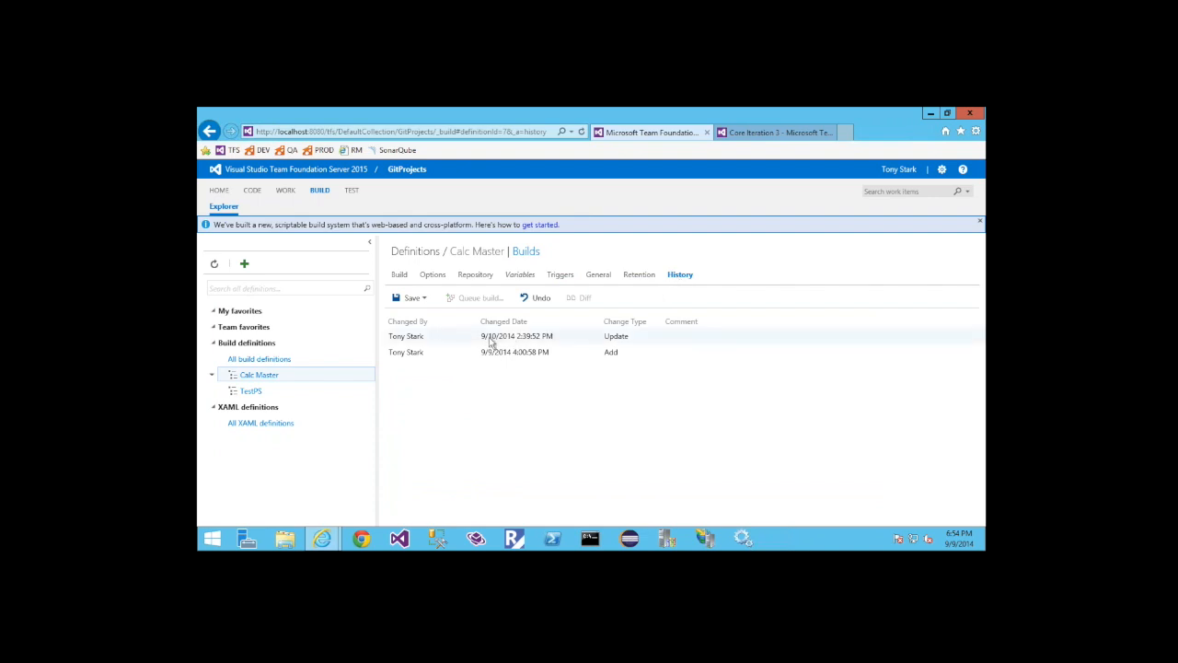
{"action": "left_click", "coordinate": [618, 350]}
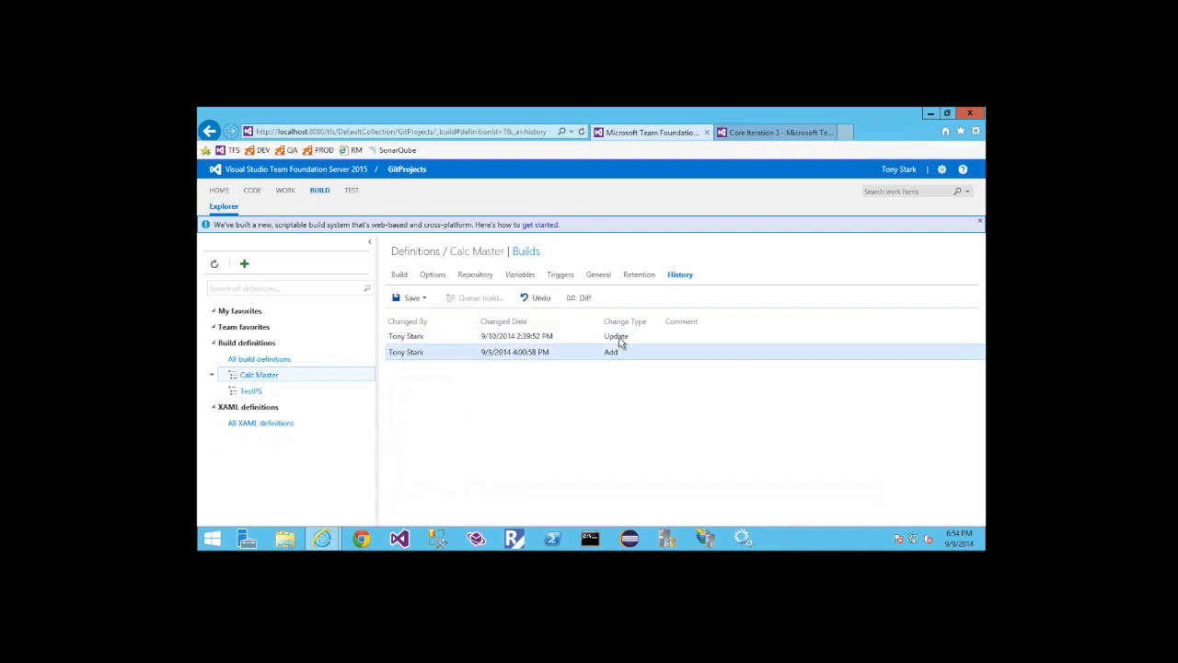
{"action": "left_click", "coordinate": [584, 300]}
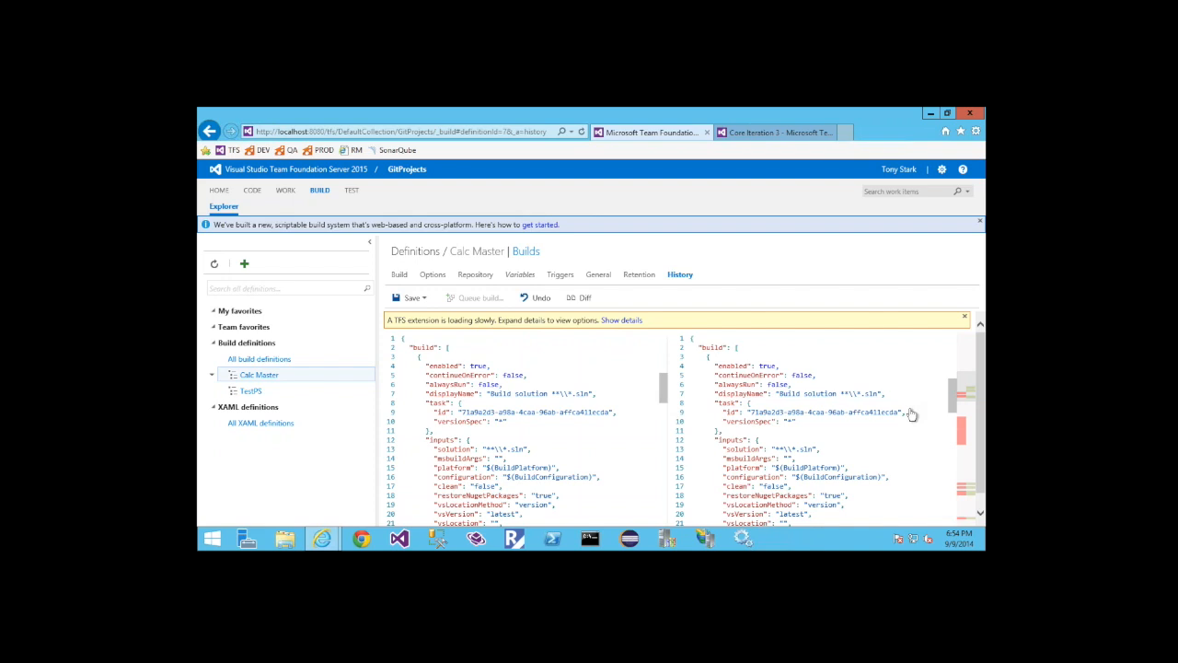
{"action": "scroll", "coordinate": [911, 414], "scroll_direction": "down", "scroll_amount": 5}
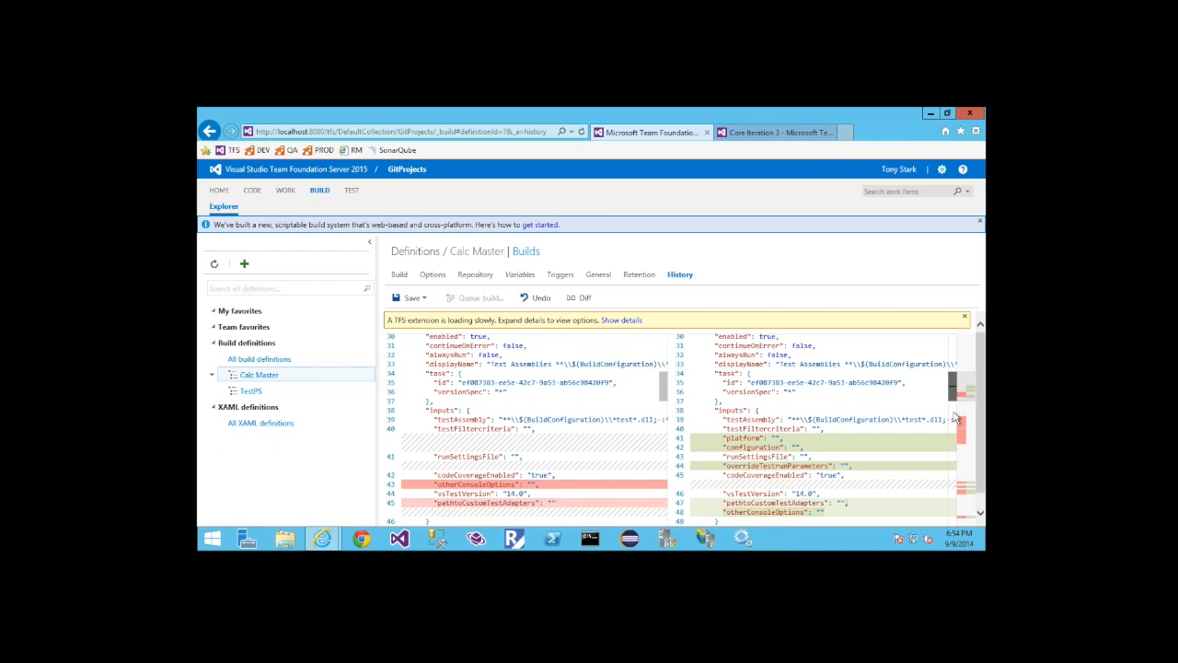
{"action": "scroll", "coordinate": [955, 418], "scroll_direction": "down", "scroll_amount": 1}
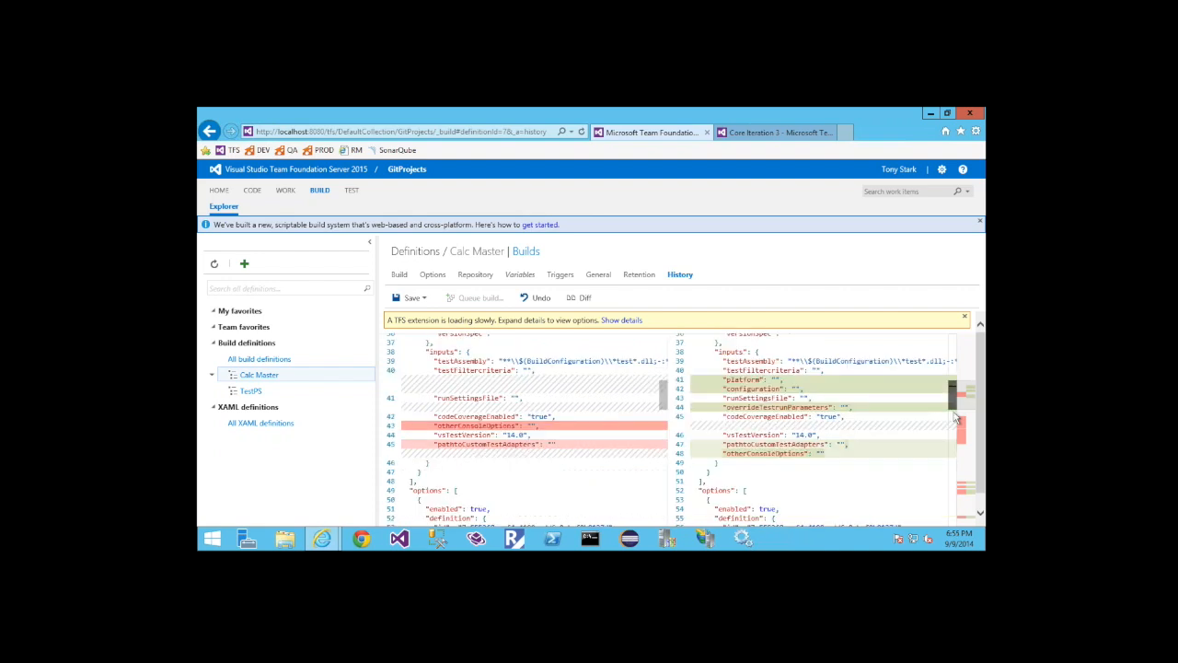
{"action": "scroll", "coordinate": [956, 419], "scroll_direction": "down", "scroll_amount": 2}
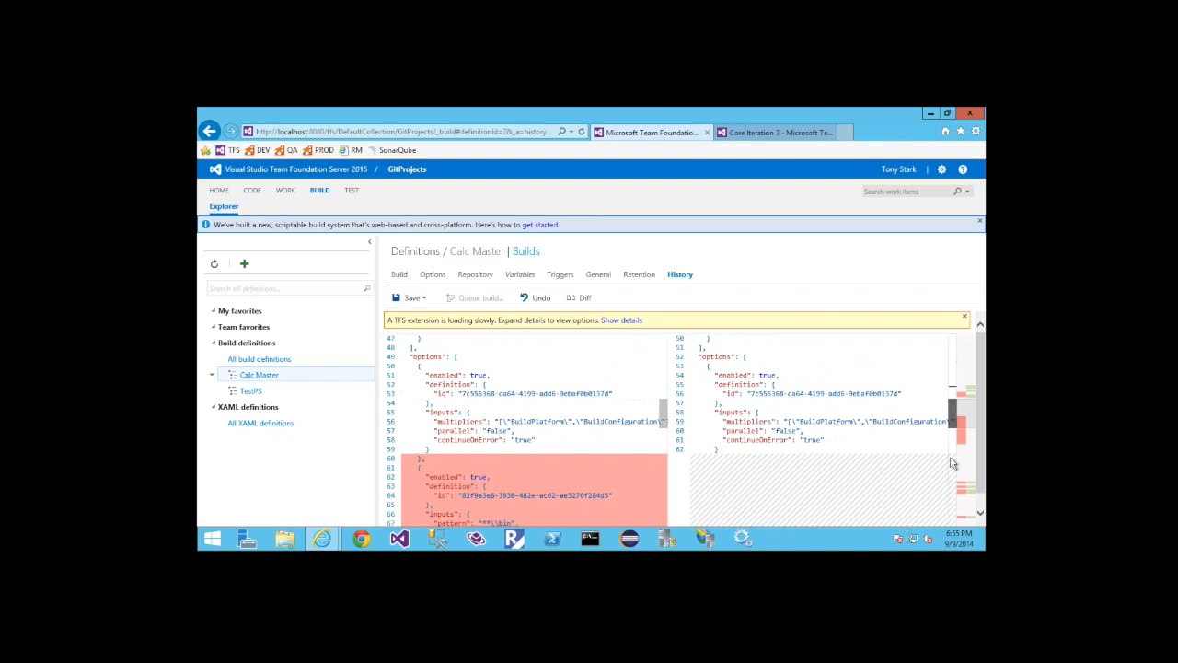
{"action": "left_click_drag", "start_coordinate": [953, 463], "coordinate": [952, 490]}
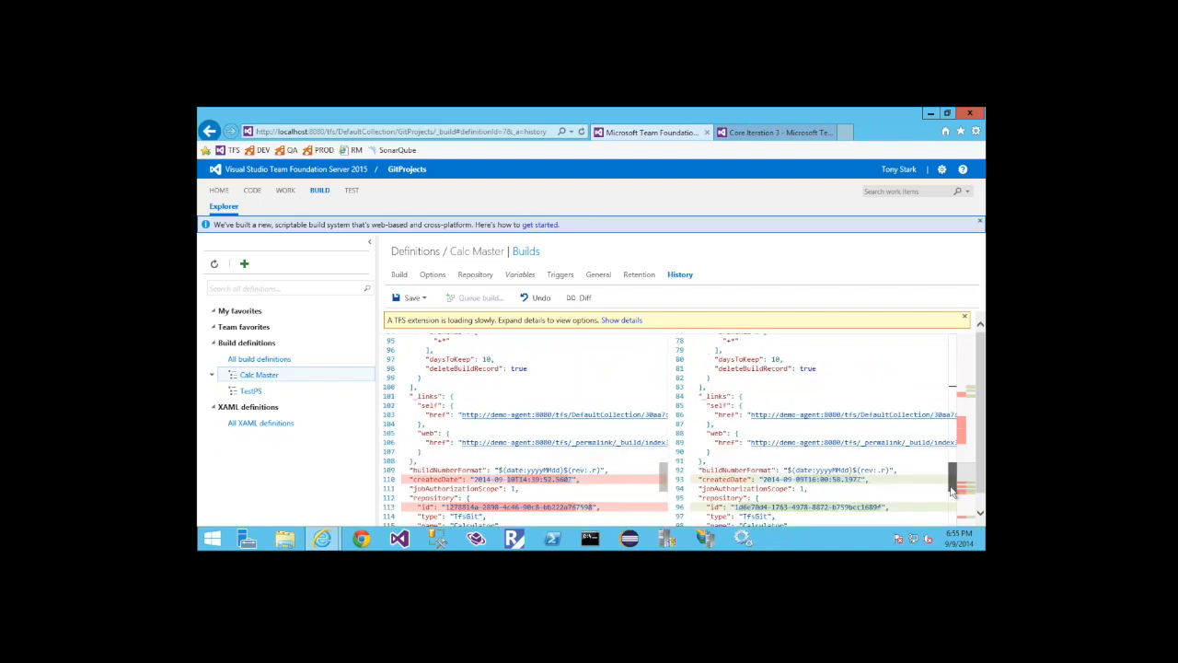
{"action": "scroll", "coordinate": [953, 490], "scroll_direction": "down", "scroll_amount": 2}
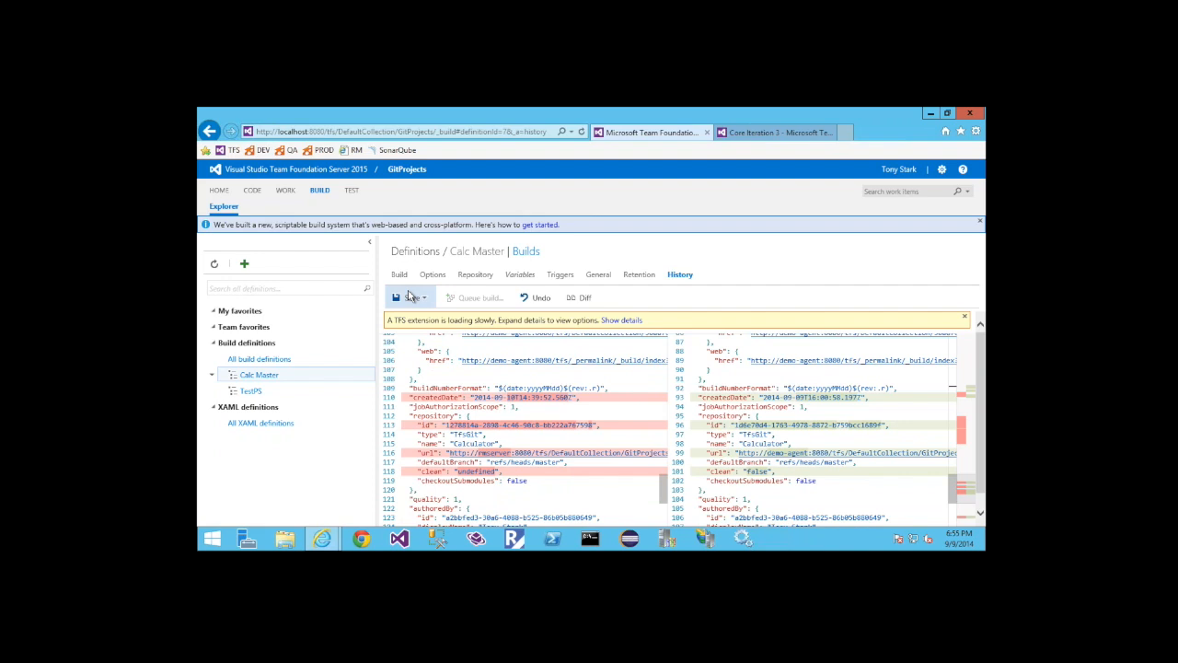
Save the Calc Master build definition with the comment "Lap around demo"
{"action": "left_click", "coordinate": [409, 295]}
{"action": "type", "text": "Lap around demo"}
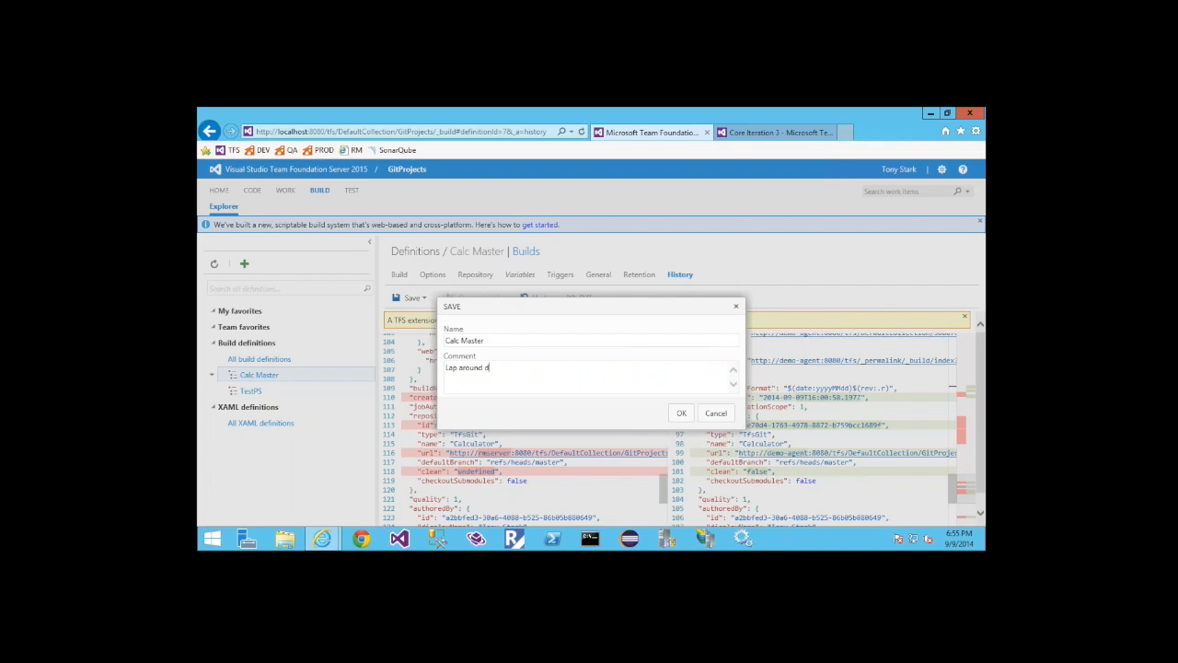
{"action": "left_click", "coordinate": [682, 414]}
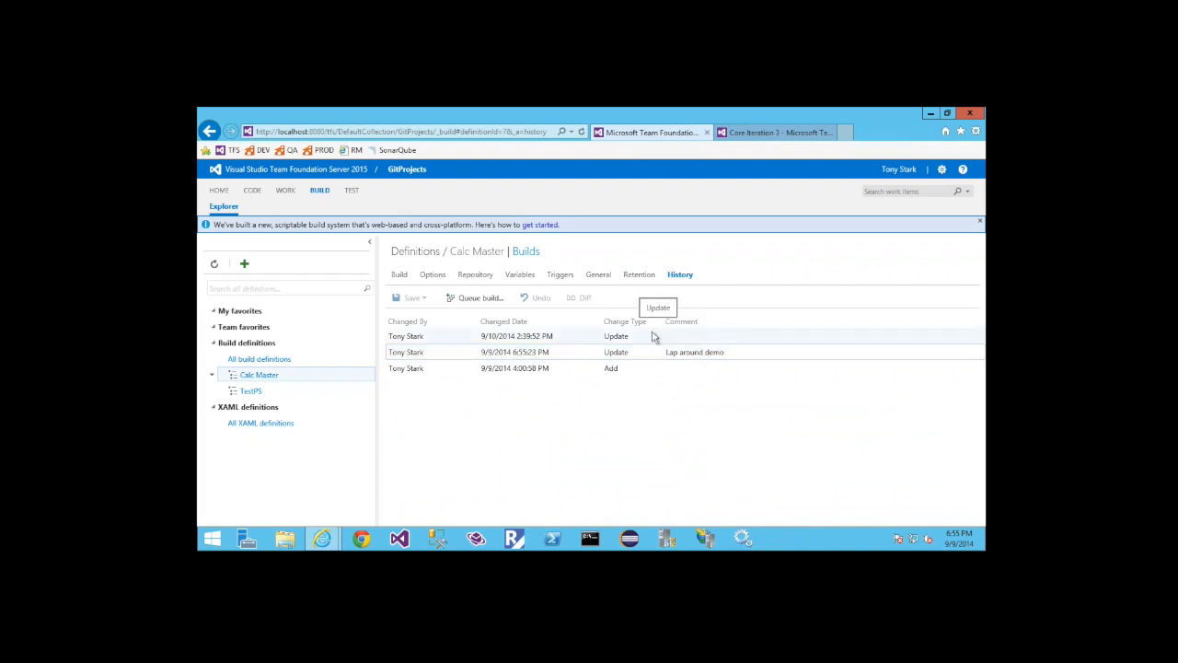
Queue a Calc Master build of the master branch on the Default Agent Pool with configuration debug and platform any cpu
{"action": "left_click", "coordinate": [479, 302]}
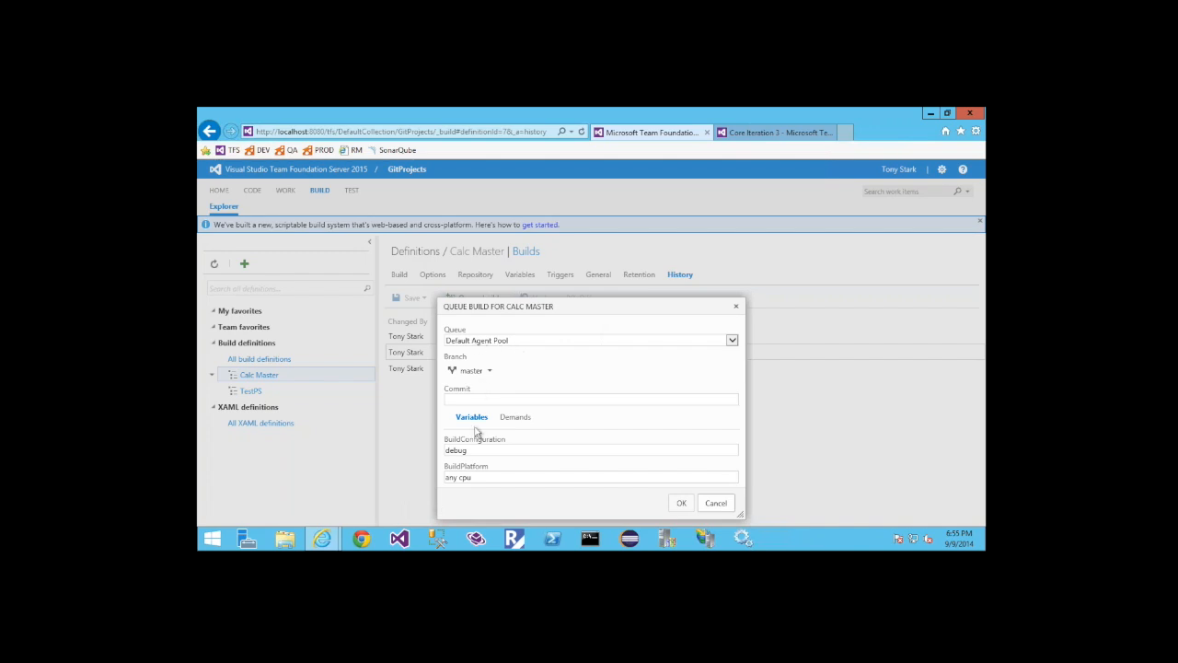
{"action": "double_click", "coordinate": [458, 451]}
{"action": "left_click", "coordinate": [473, 477]}
{"action": "left_click", "coordinate": [680, 504]}
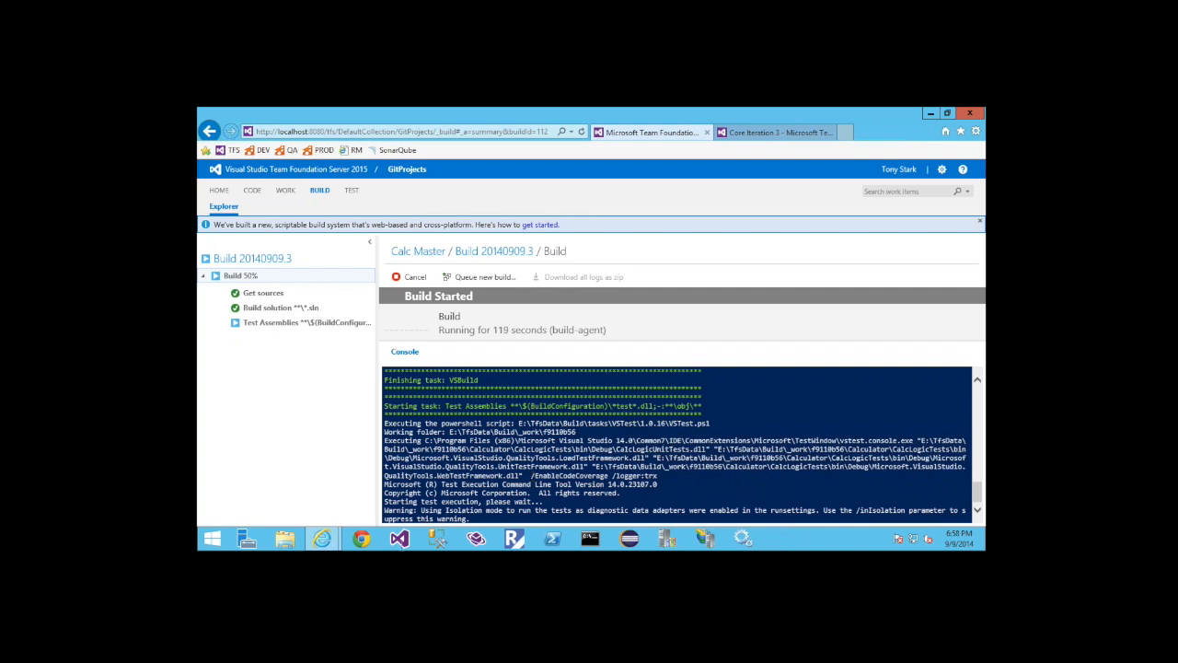
Launch Visual Studio and review the completed build's summary, including issues and associated changes, refreshing its code coverage results
{"action": "left_click", "coordinate": [399, 539]}
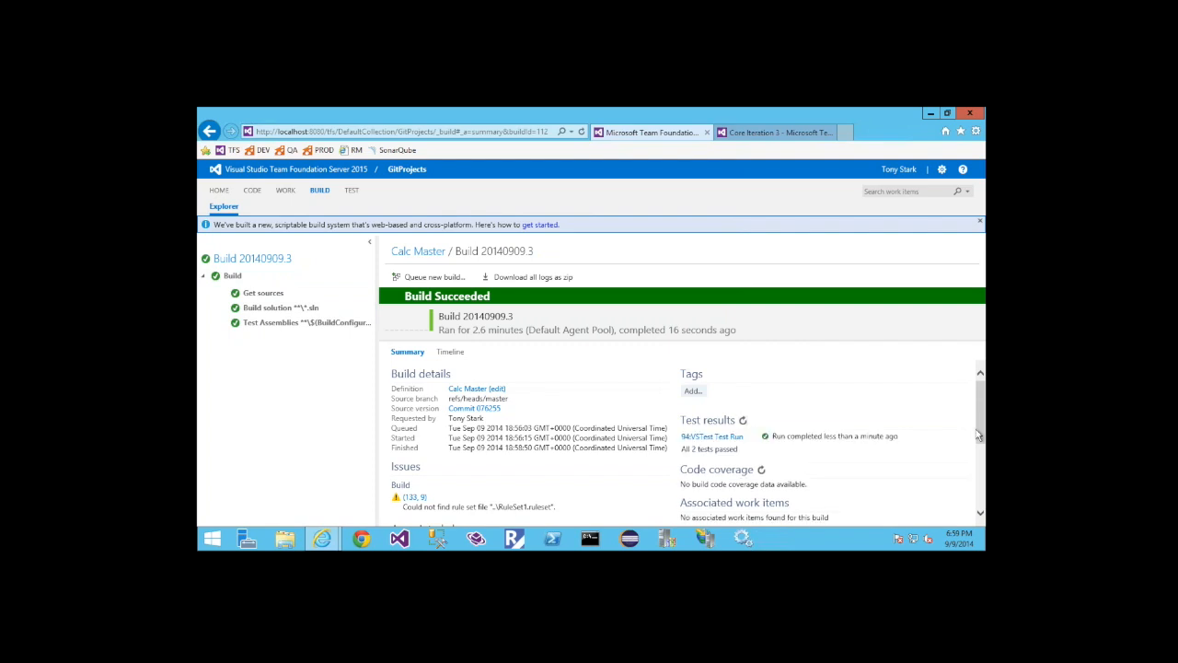
{"action": "scroll", "coordinate": [978, 434], "scroll_direction": "down", "scroll_amount": 1}
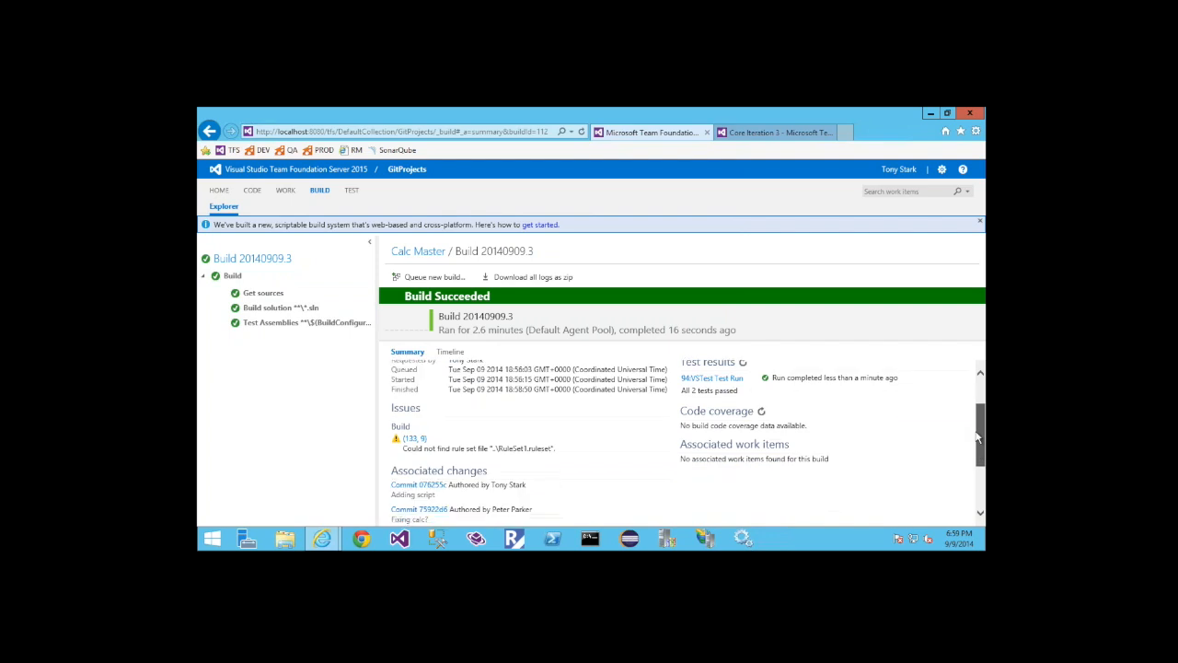
{"action": "scroll", "coordinate": [979, 438], "scroll_direction": "down", "scroll_amount": 1}
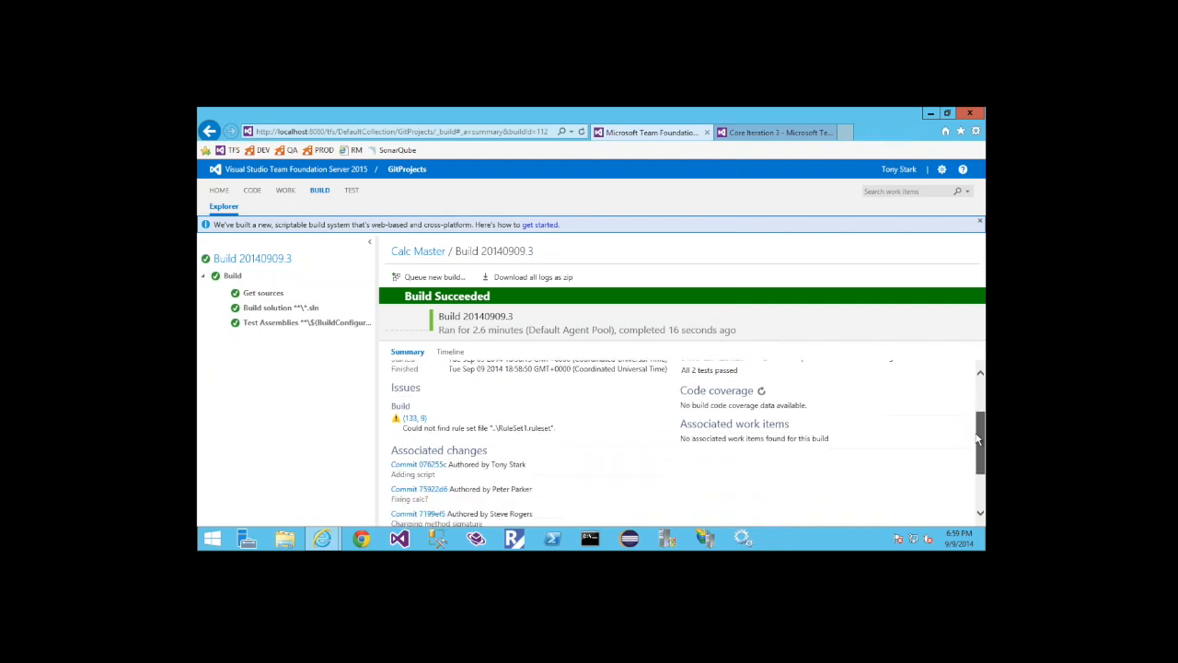
{"action": "scroll", "coordinate": [981, 420], "scroll_direction": "down", "scroll_amount": 1}
{"action": "left_click_drag", "start_coordinate": [981, 419], "coordinate": [981, 396]}
{"action": "left_click", "coordinate": [761, 441]}
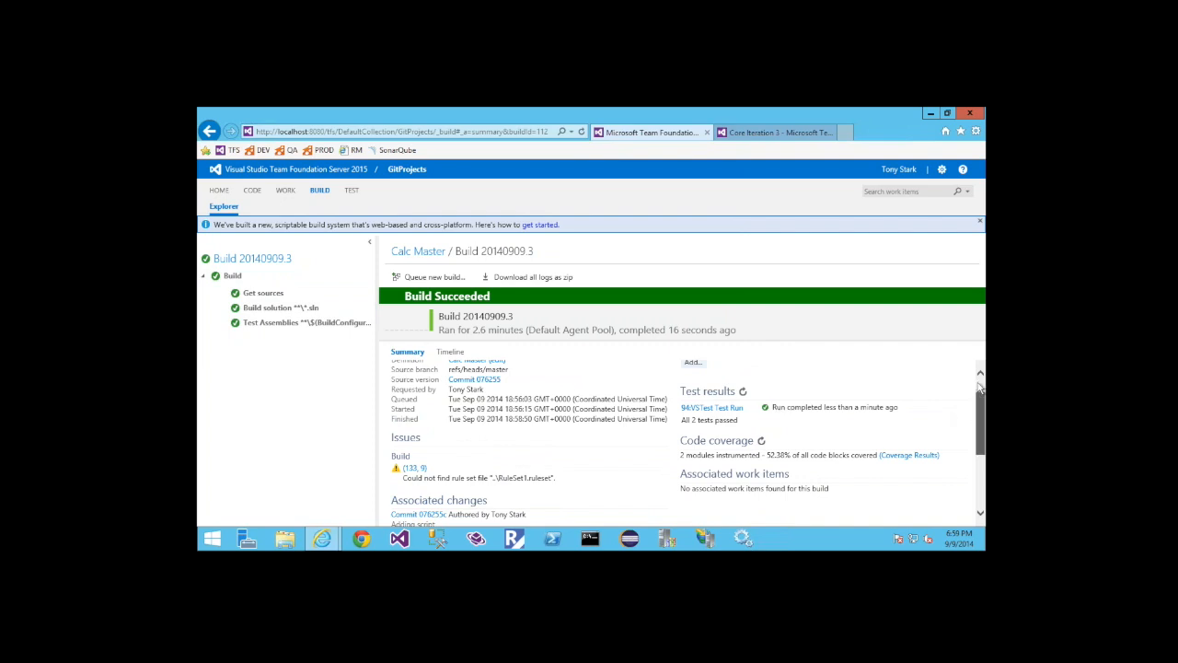
Add the tag Dev to the completed Calc Master build
{"action": "left_click_drag", "start_coordinate": [980, 391], "coordinate": [980, 381]}
{"action": "left_click", "coordinate": [692, 391]}
{"action": "type", "text": "Dev"}
{"action": "key", "text": "Return"}
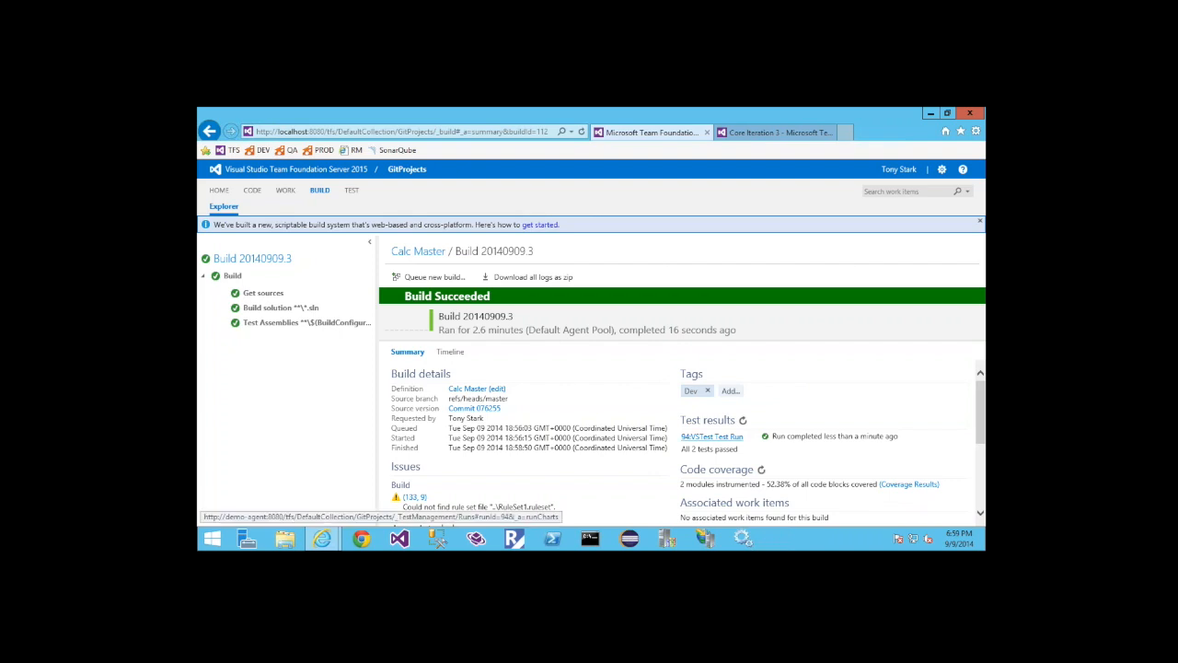
Open the build's VSTest Test Run and examine its run summary and outcome charts by priority and configuration
{"action": "left_click", "coordinate": [711, 437]}
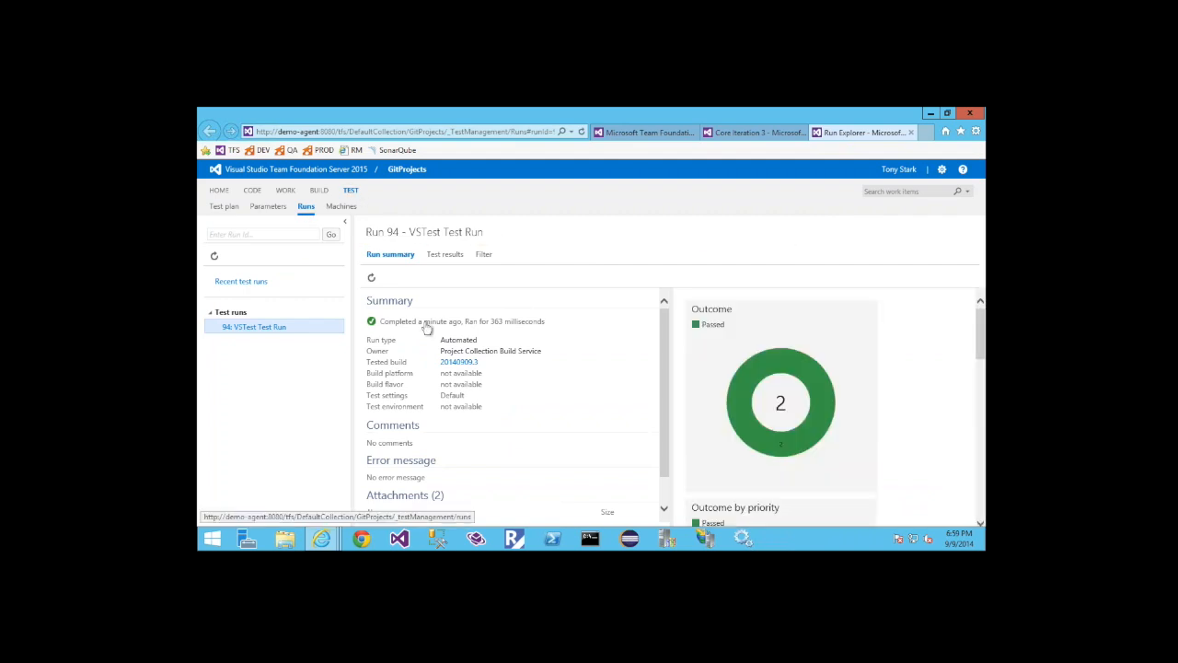
{"action": "left_click_drag", "start_coordinate": [981, 349], "coordinate": [982, 363]}
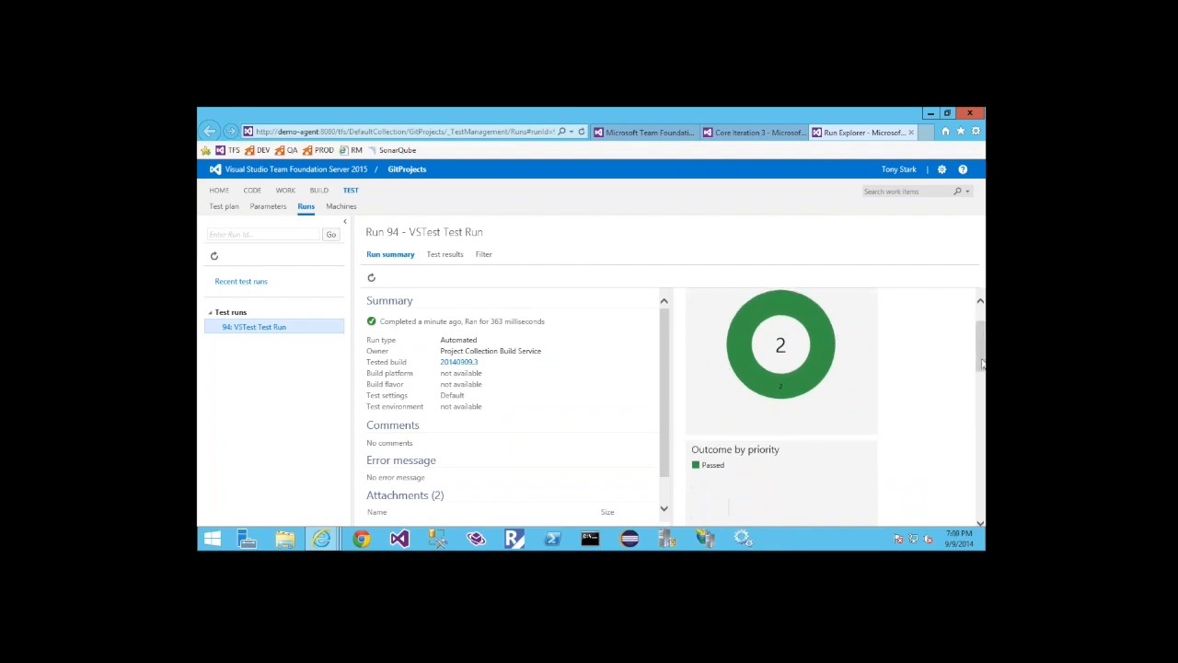
{"action": "left_click_drag", "start_coordinate": [982, 370], "coordinate": [982, 390]}
{"action": "scroll", "coordinate": [764, 399], "scroll_direction": "down", "scroll_amount": 3}
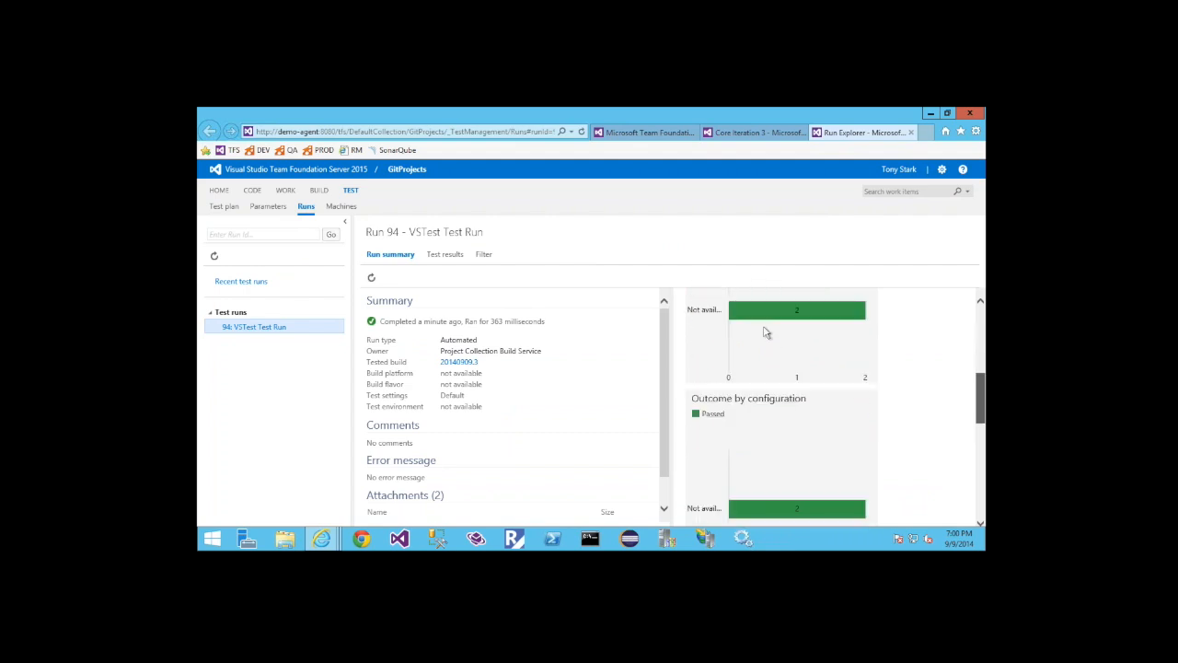
{"action": "scroll", "coordinate": [764, 332], "scroll_direction": "down", "scroll_amount": 3}
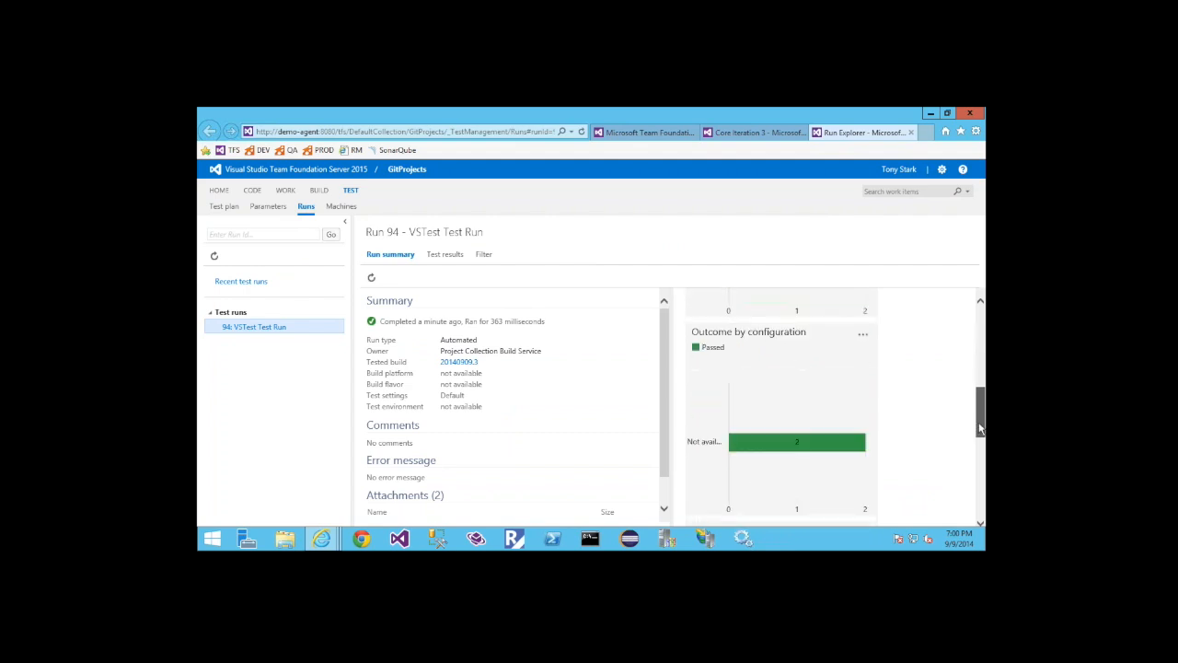
{"action": "scroll", "coordinate": [981, 487], "scroll_direction": "up", "scroll_amount": 8}
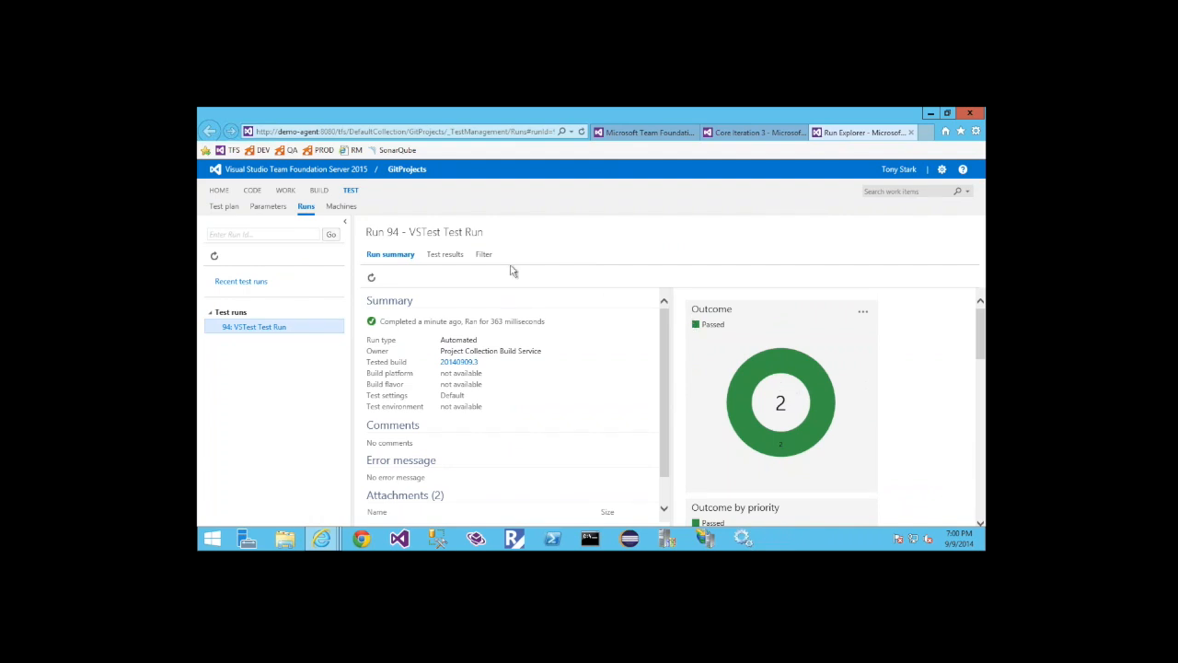
View the run's individual test results, inspecting the AddTest and MultiplyTest entries
{"action": "left_click", "coordinate": [446, 255]}
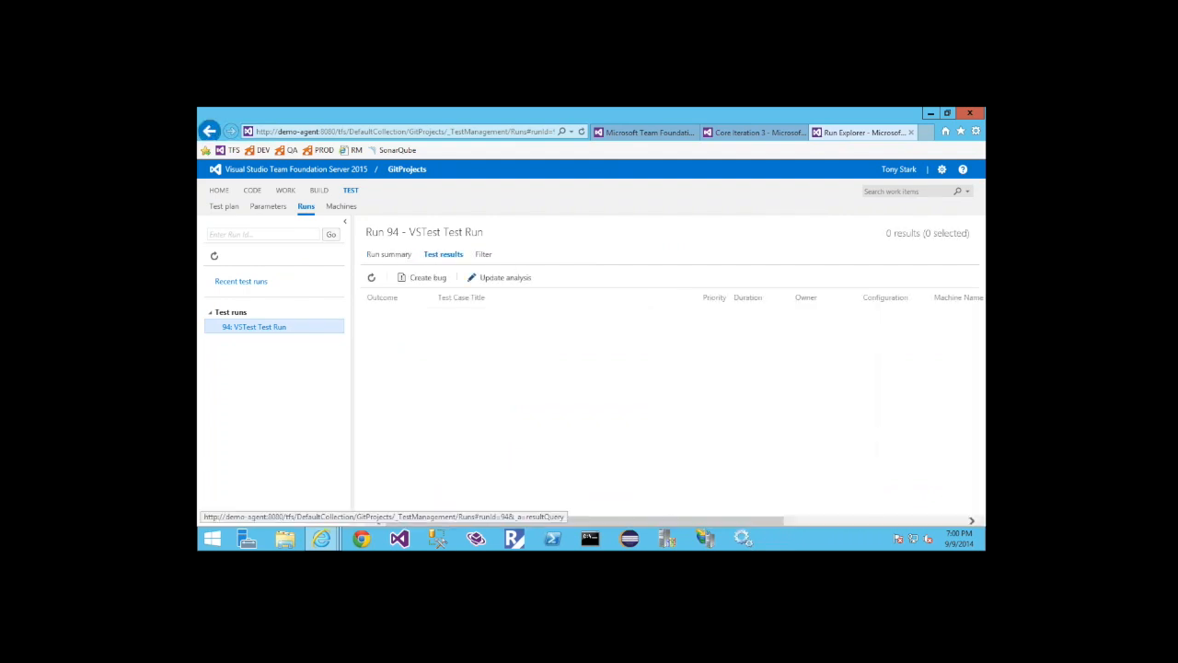
{"action": "left_click", "coordinate": [466, 328]}
{"action": "left_click", "coordinate": [460, 312]}
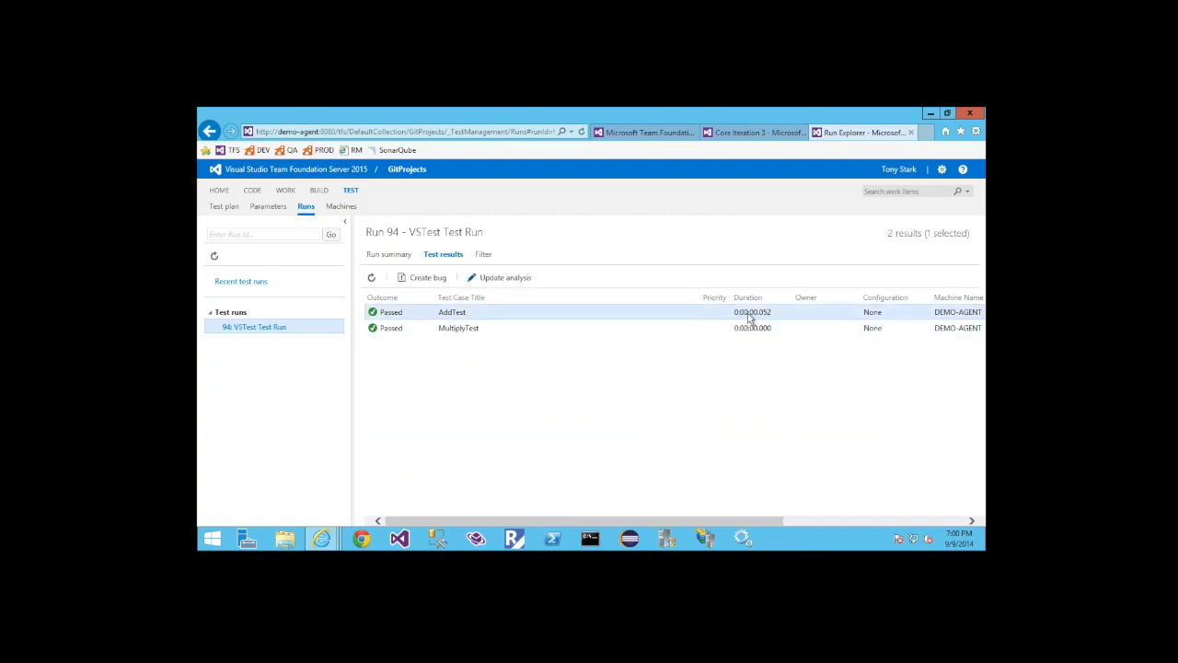
{"action": "left_click", "coordinate": [389, 333]}
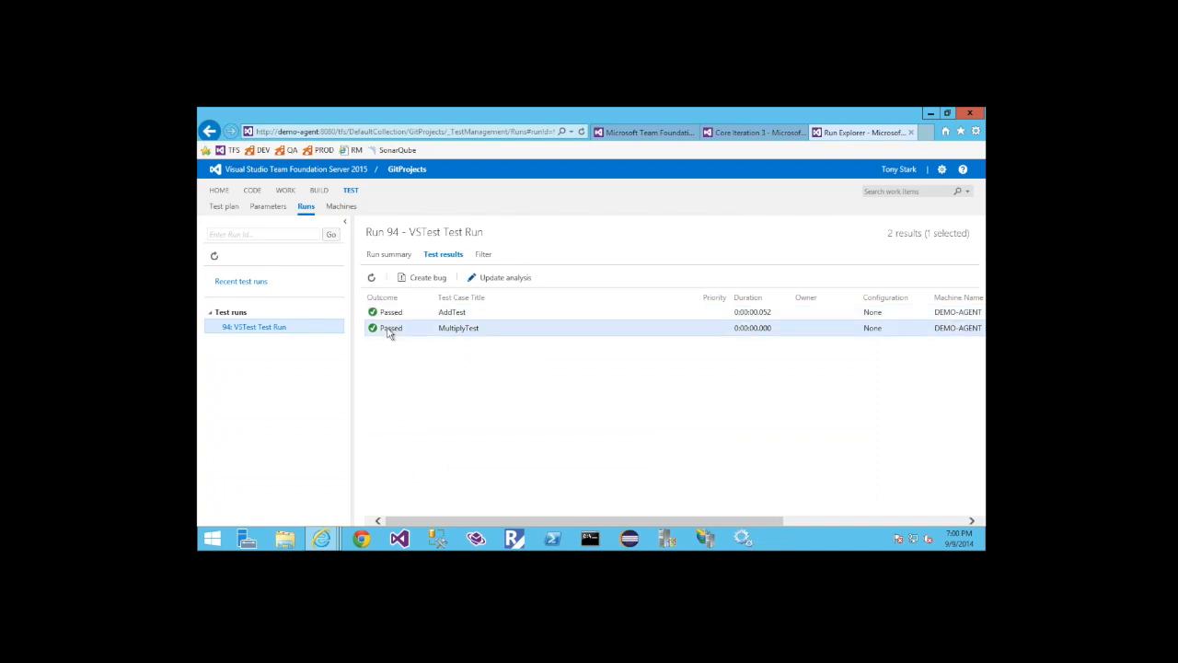
Start a new bug from the AddTest result, inspect its linked test result, and discard the bug without saving
{"action": "left_click", "coordinate": [457, 315]}
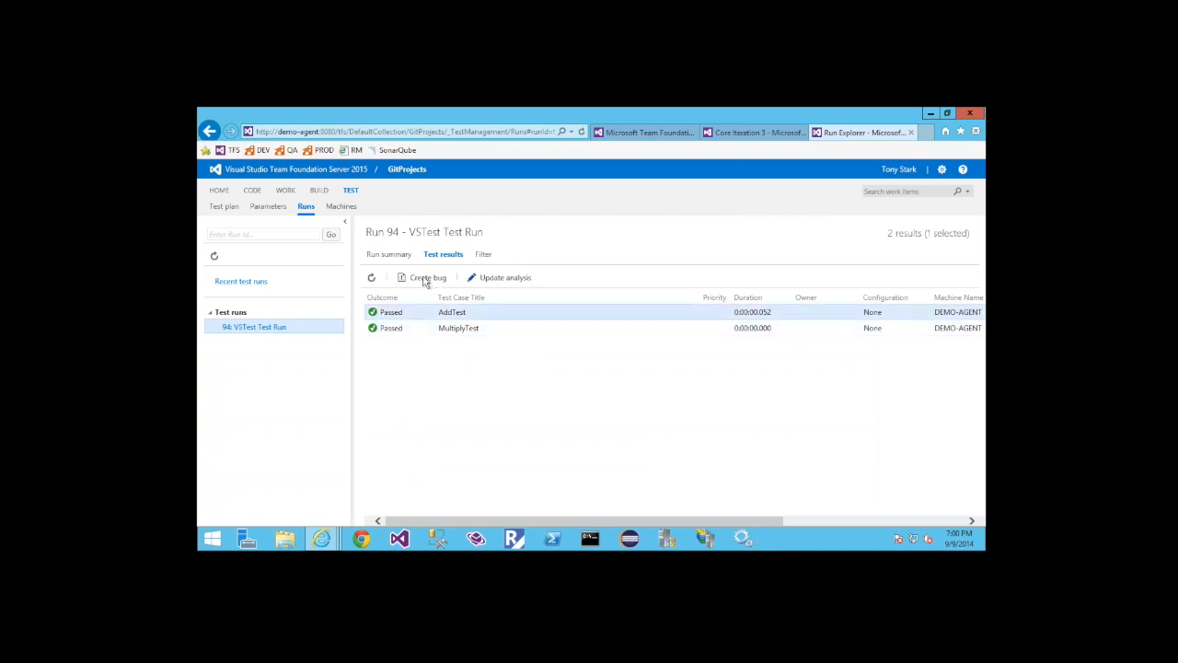
{"action": "left_click", "coordinate": [425, 279]}
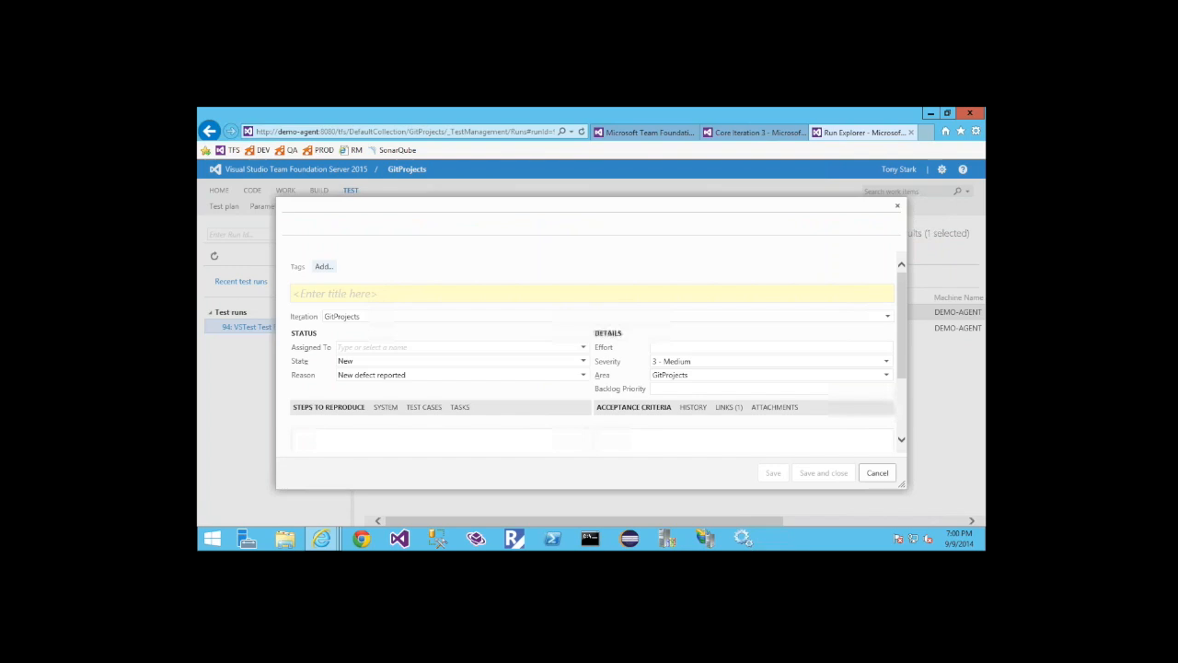
{"action": "left_click", "coordinate": [726, 407]}
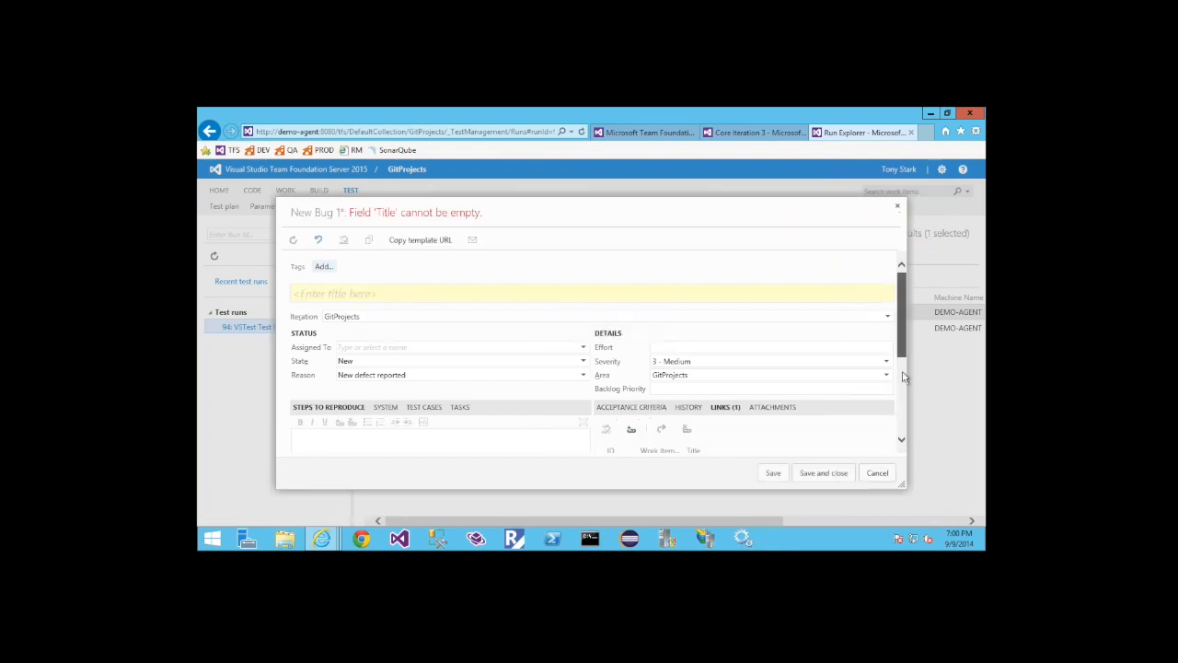
{"action": "left_click_drag", "start_coordinate": [903, 376], "coordinate": [904, 405]}
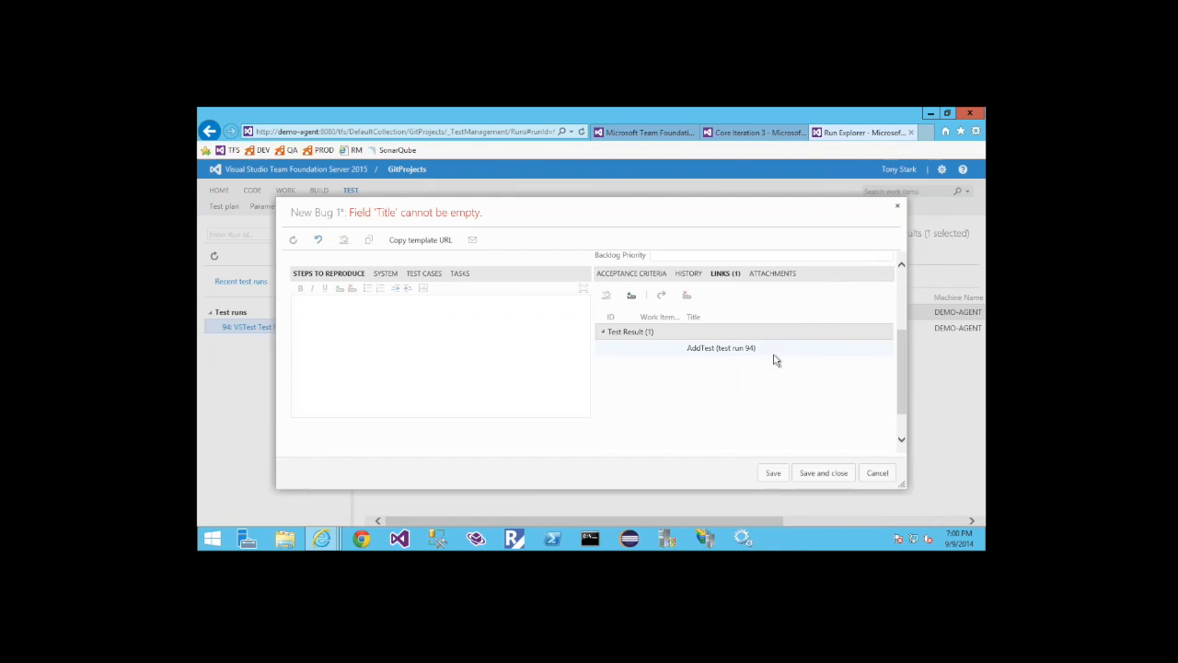
{"action": "left_click", "coordinate": [878, 474]}
{"action": "left_click", "coordinate": [635, 368]}
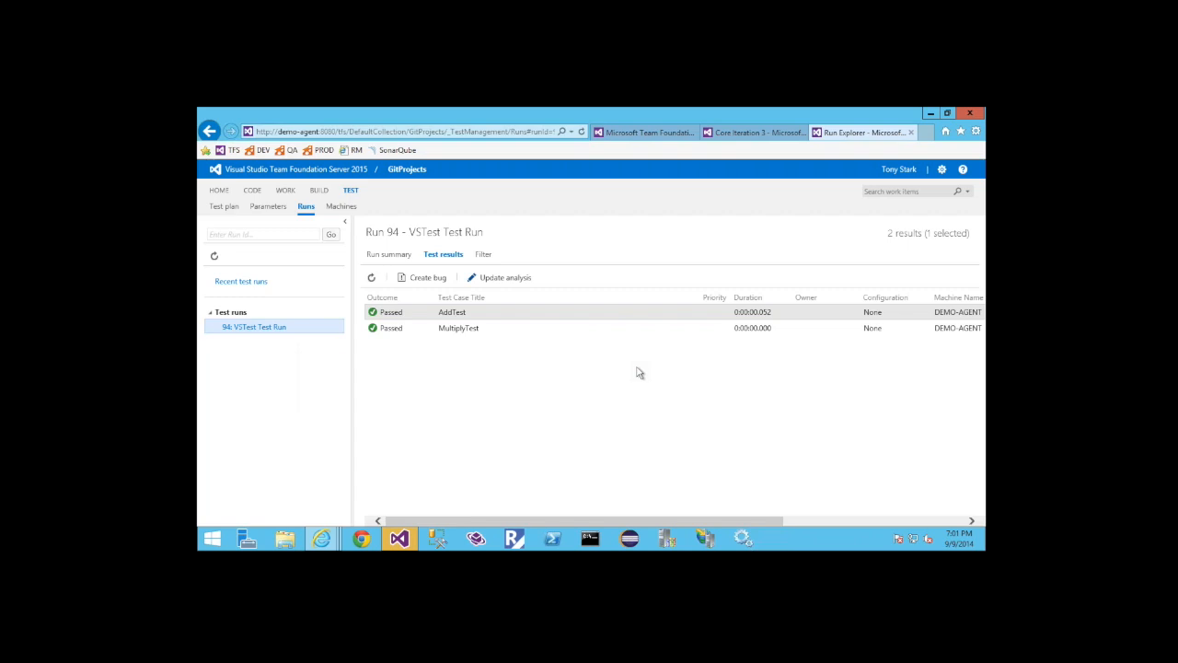
Switch briefly to Visual Studio and return to the Team Foundation Server build page in Internet Explorer
{"action": "left_click", "coordinate": [402, 542]}
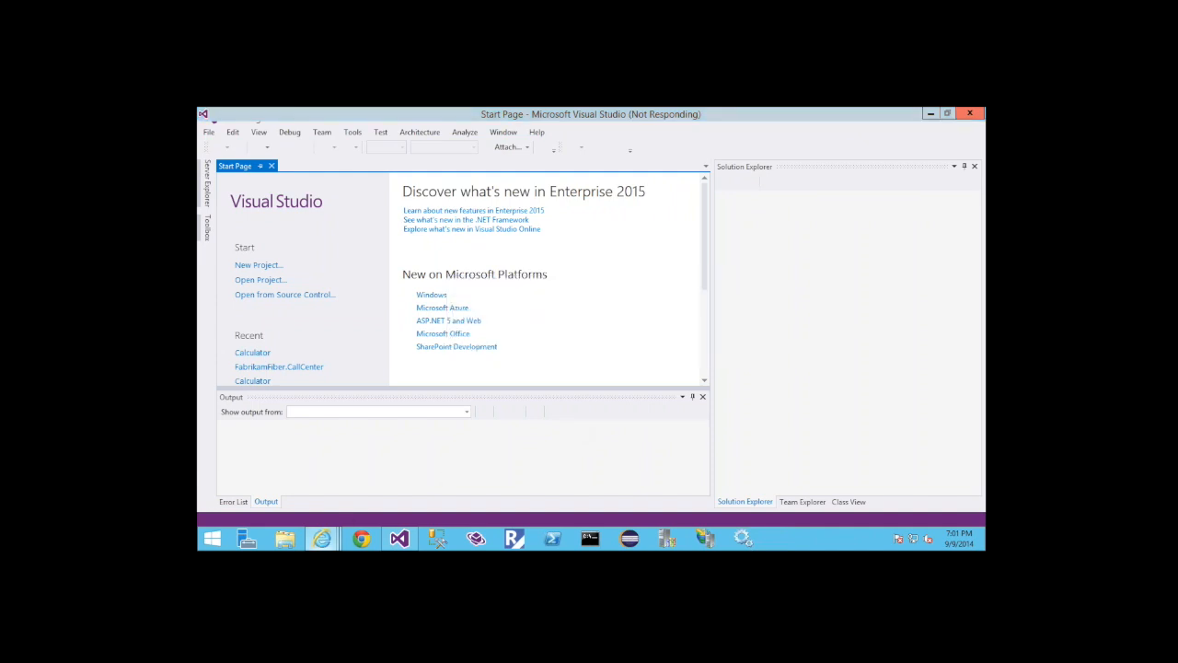
{"action": "mouse_move", "coordinate": [322, 538]}
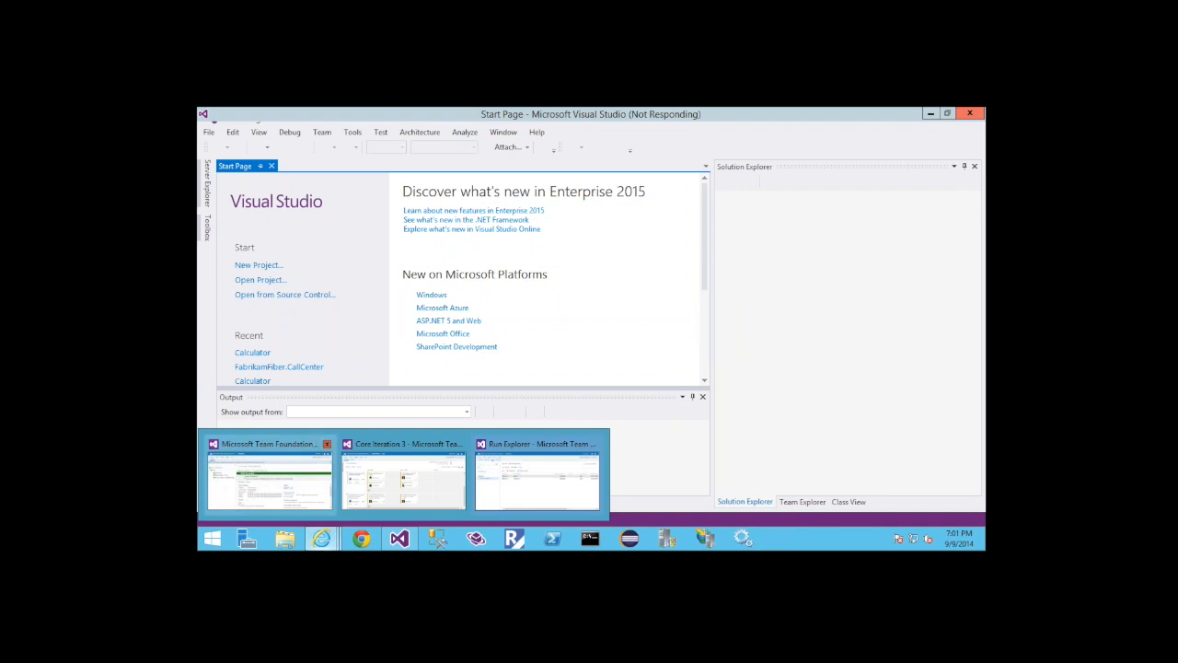
{"action": "mouse_move", "coordinate": [270, 474]}
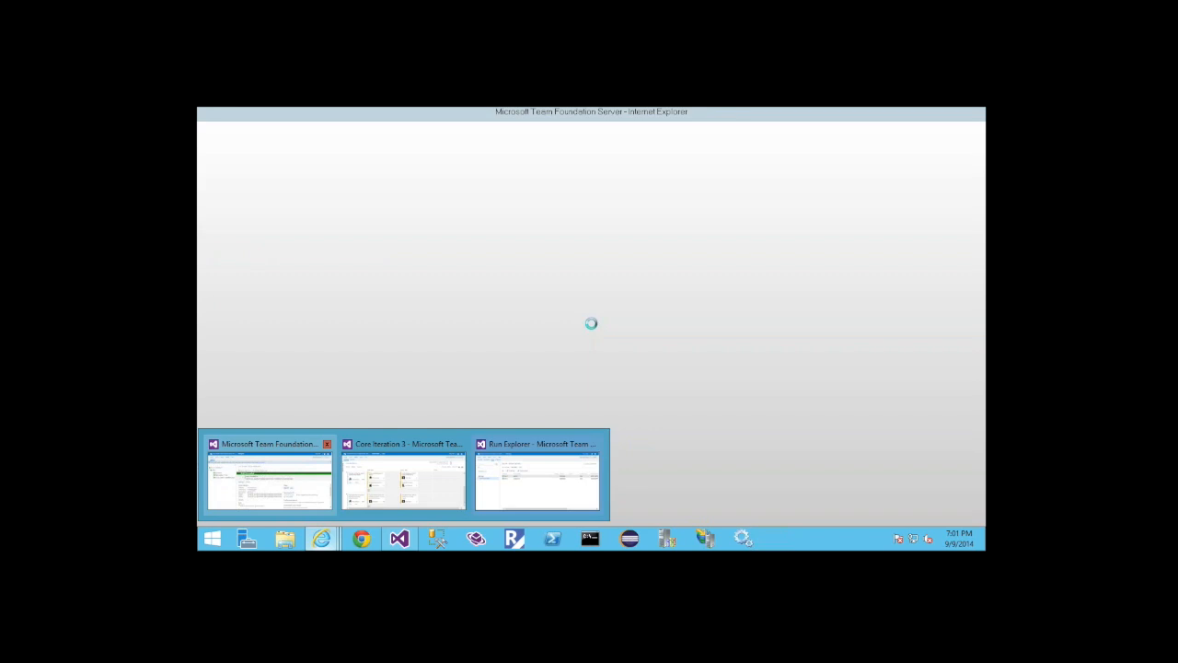
{"action": "left_click", "coordinate": [270, 474]}
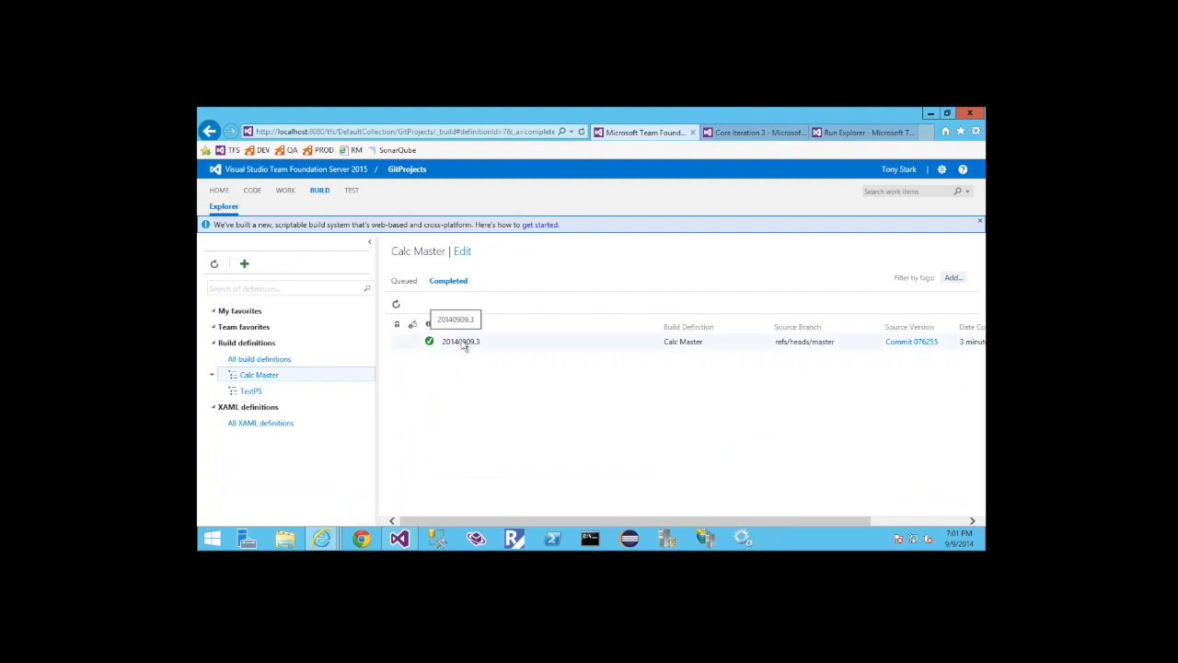
Open completed build 20140909.3 and examine the duration and worker of each step in its timeline
{"action": "left_click", "coordinate": [464, 344]}
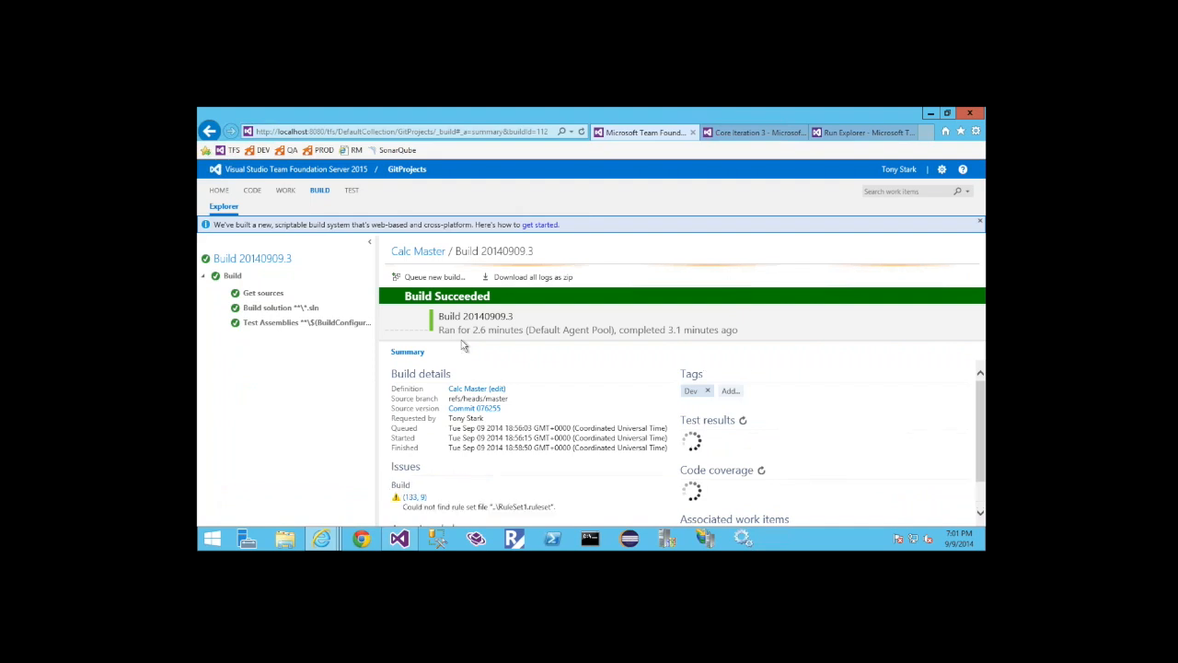
{"action": "left_click", "coordinate": [449, 351]}
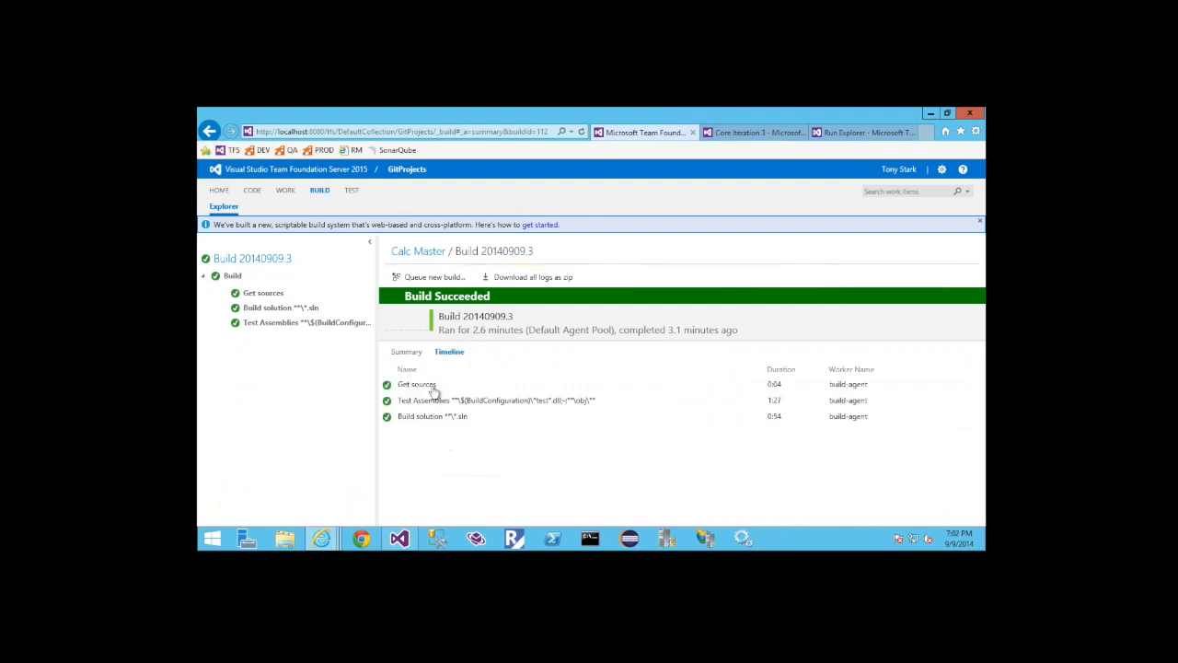
{"action": "left_click", "coordinate": [432, 387]}
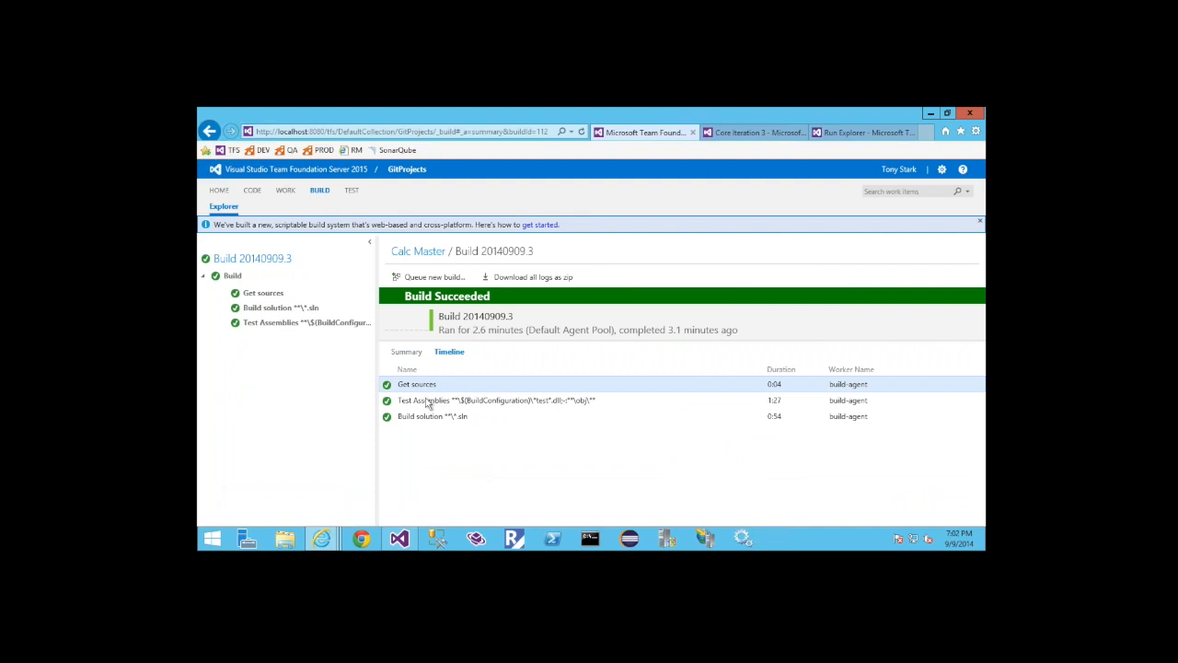
{"action": "left_click", "coordinate": [428, 403]}
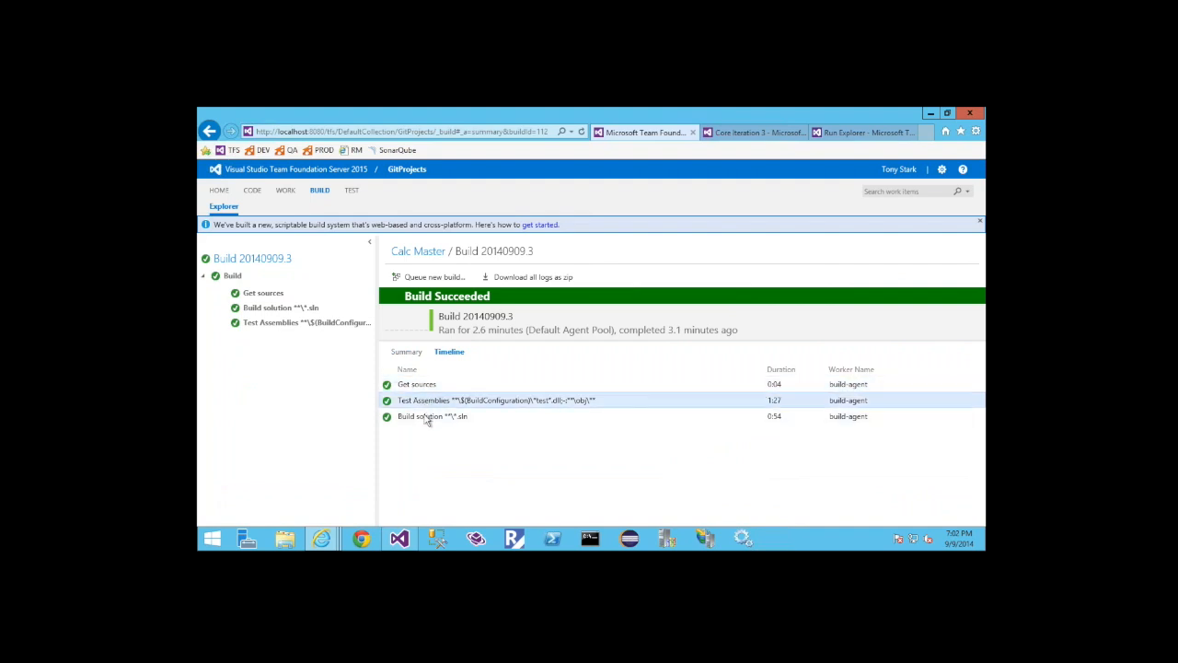
{"action": "left_click", "coordinate": [427, 418]}
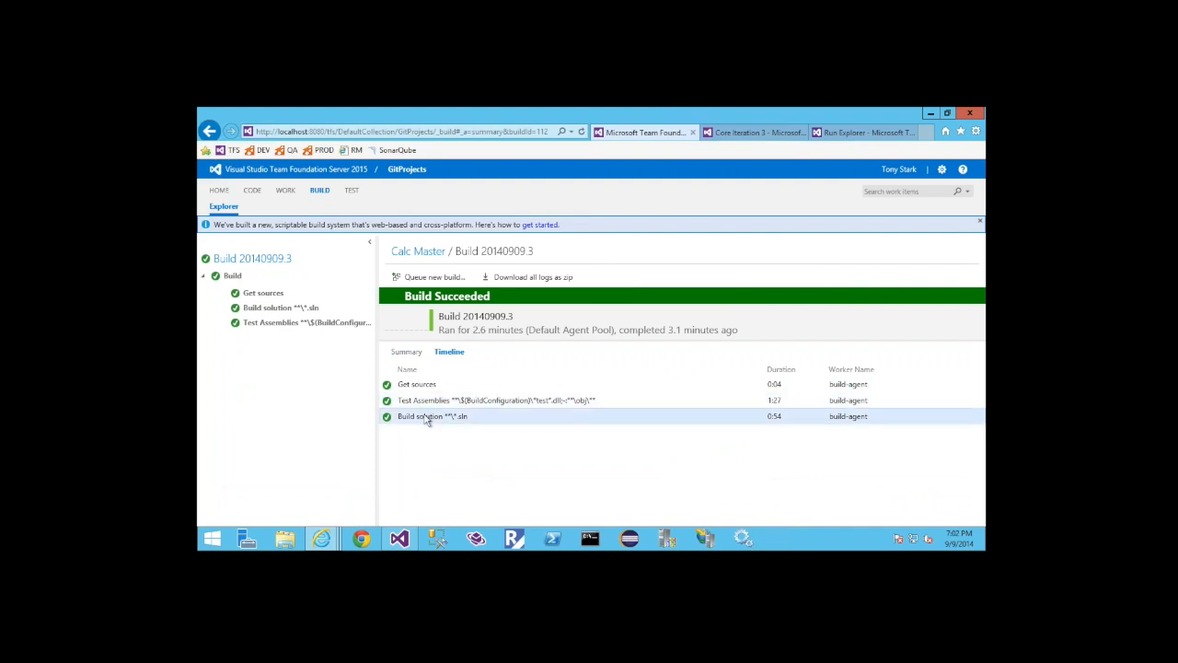
Open the log of the Build solution step and read through it to the highlighted rule set warning
{"action": "left_click", "coordinate": [281, 309]}
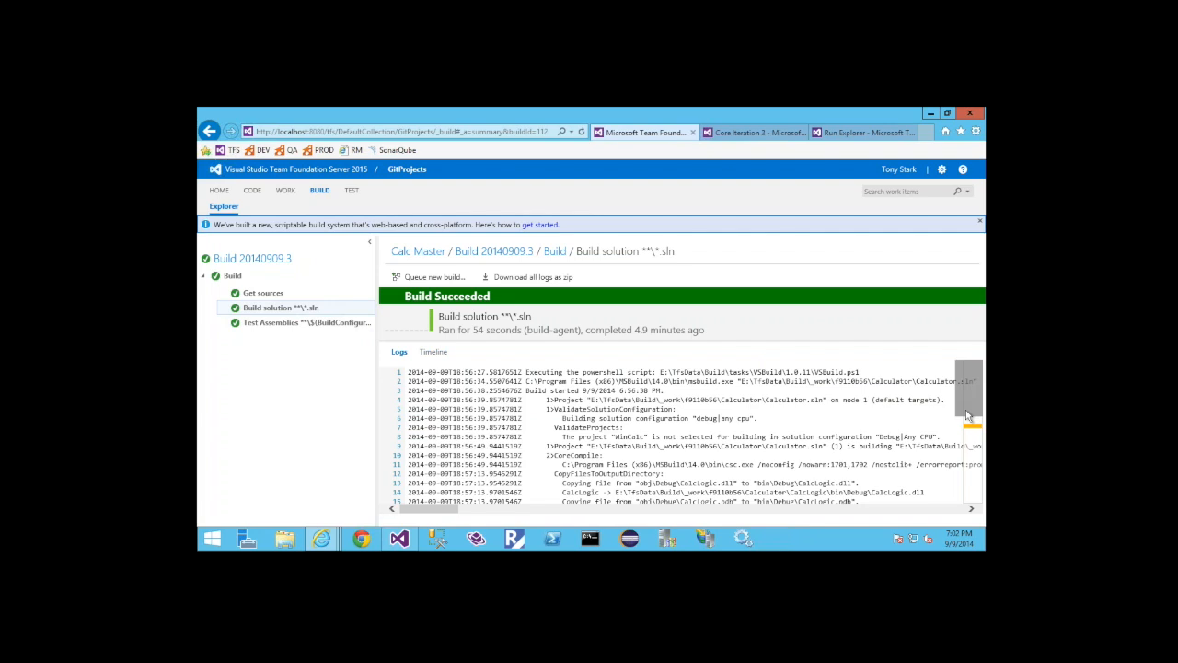
{"action": "scroll", "coordinate": [966, 417], "scroll_direction": "down", "scroll_amount": 1}
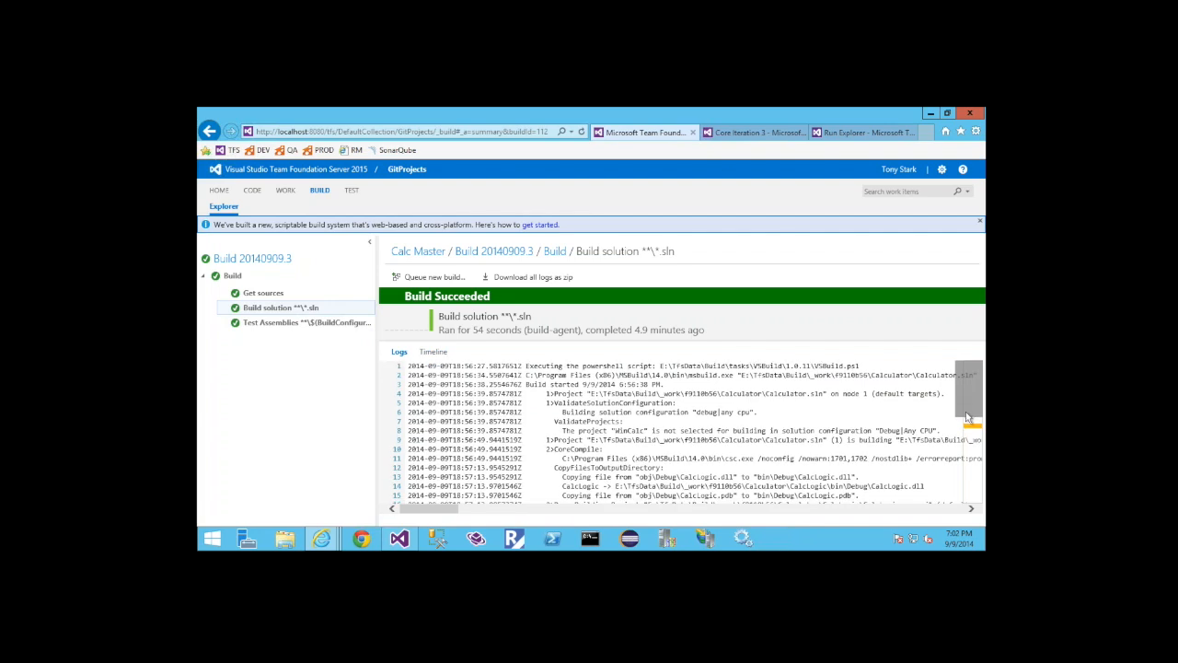
{"action": "scroll", "coordinate": [966, 419], "scroll_direction": "down", "scroll_amount": 1}
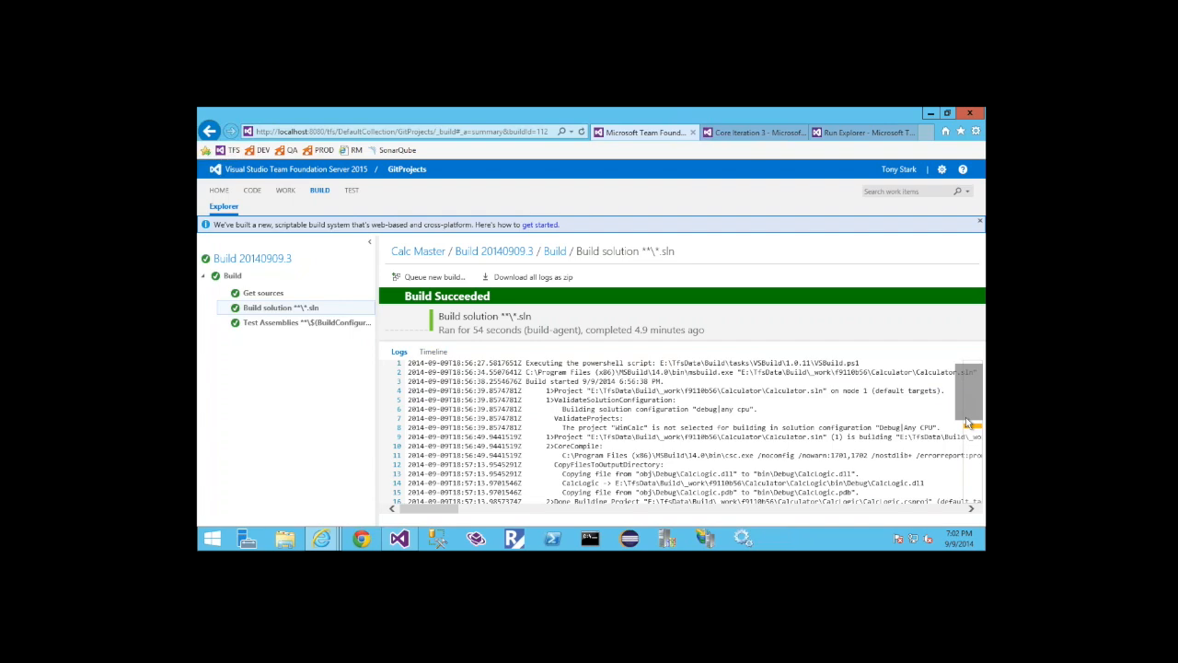
{"action": "left_click_drag", "start_coordinate": [966, 421], "coordinate": [968, 451]}
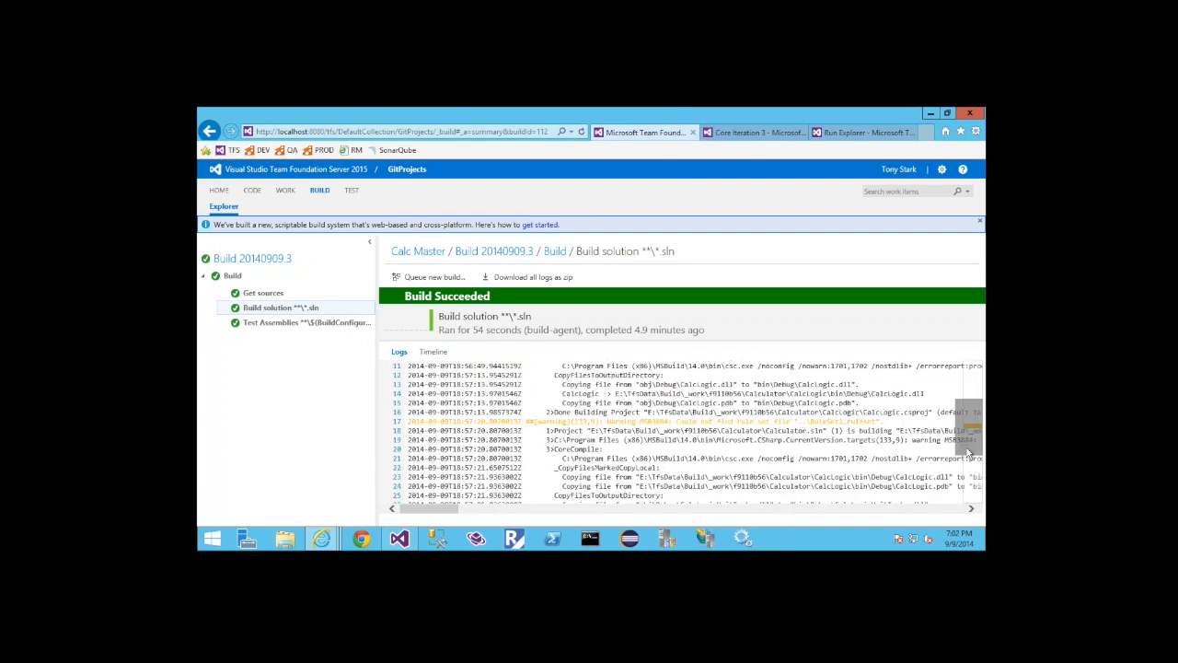
Read the Build solution log around the rule set warning, and open the GitProjects code repository in the browser
{"action": "scroll", "coordinate": [968, 451], "scroll_direction": "down", "scroll_amount": 1}
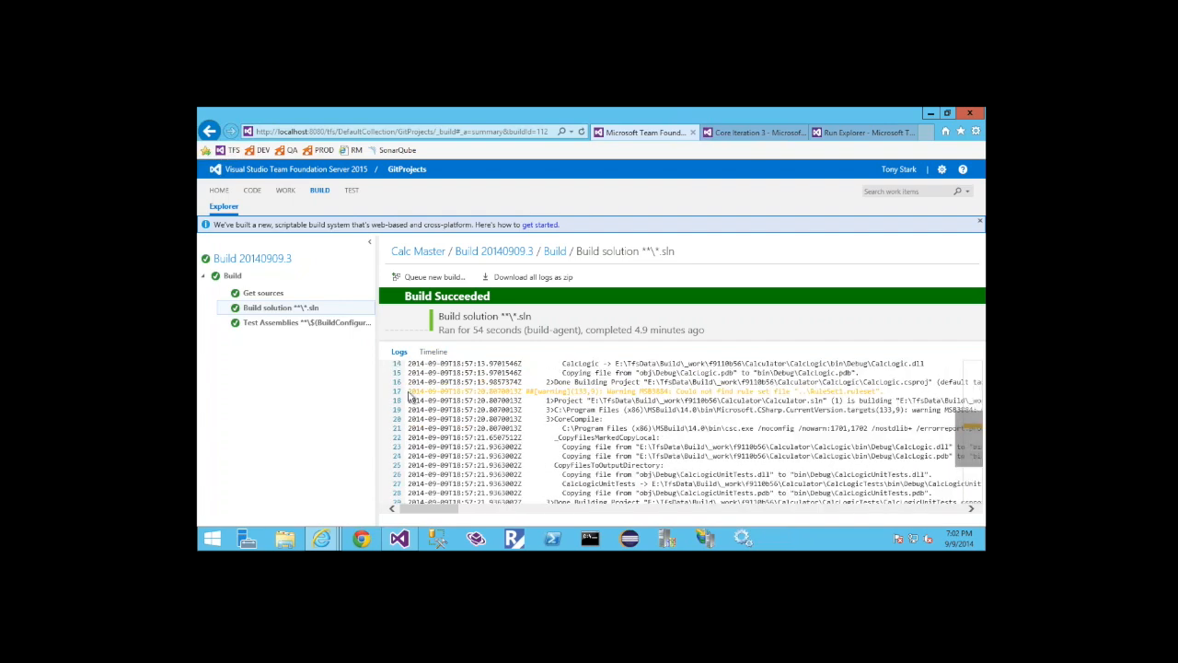
{"action": "scroll", "coordinate": [413, 399], "scroll_direction": "up", "scroll_amount": 1}
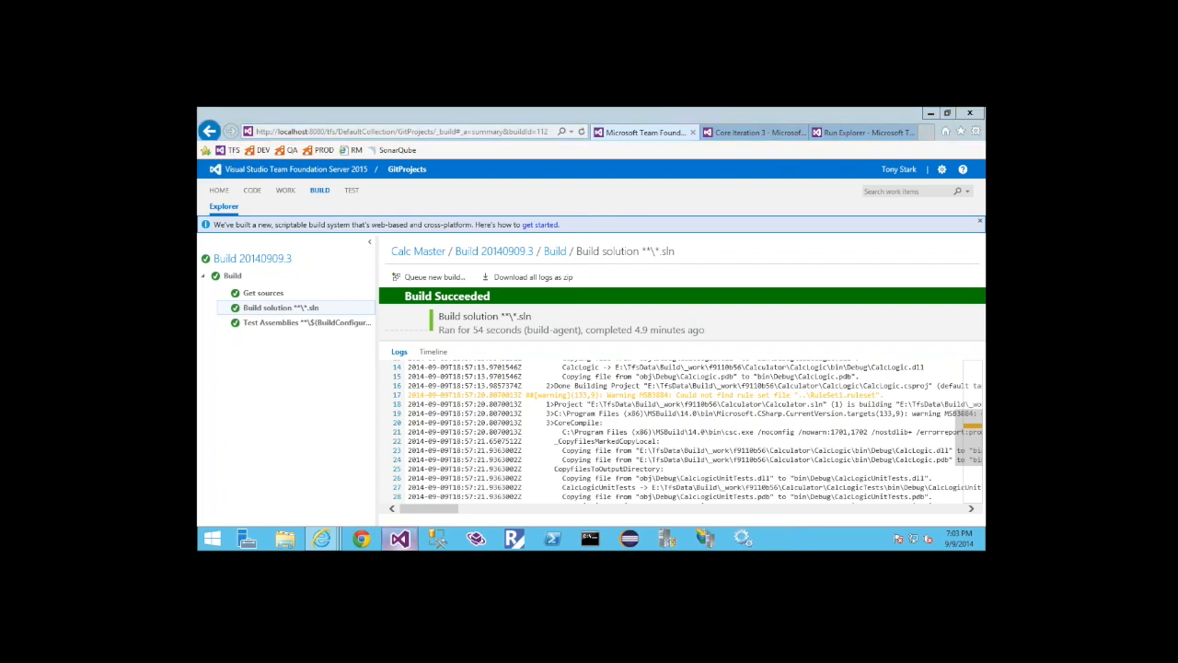
{"action": "left_click", "coordinate": [399, 538]}
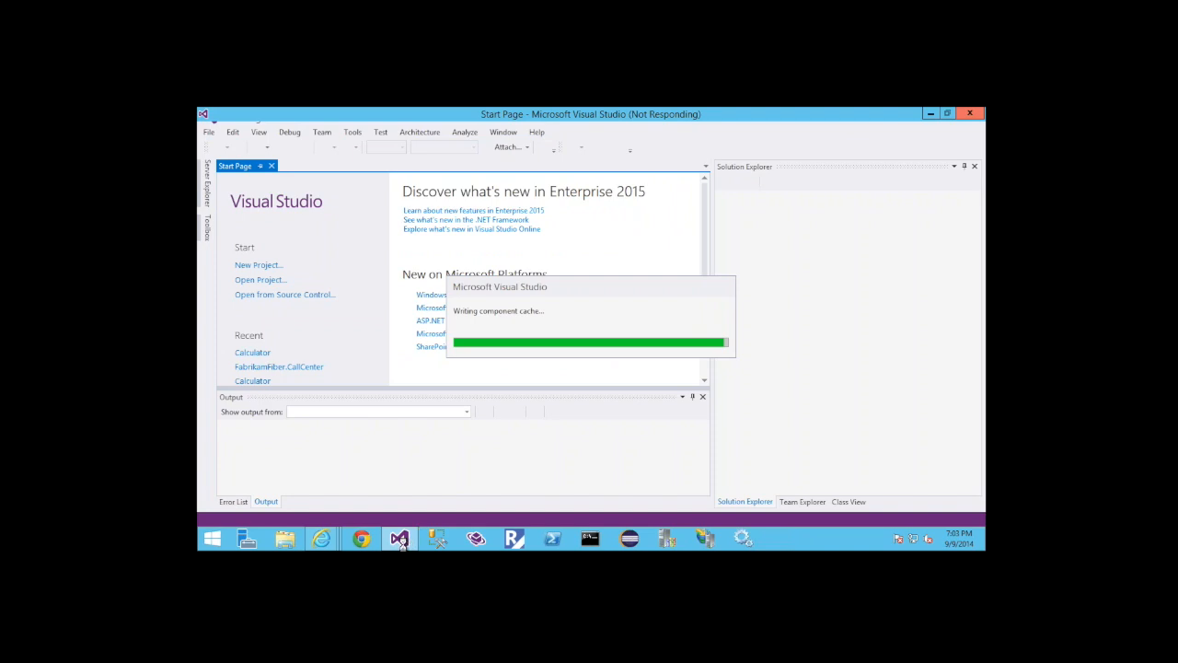
{"action": "mouse_move", "coordinate": [403, 545]}
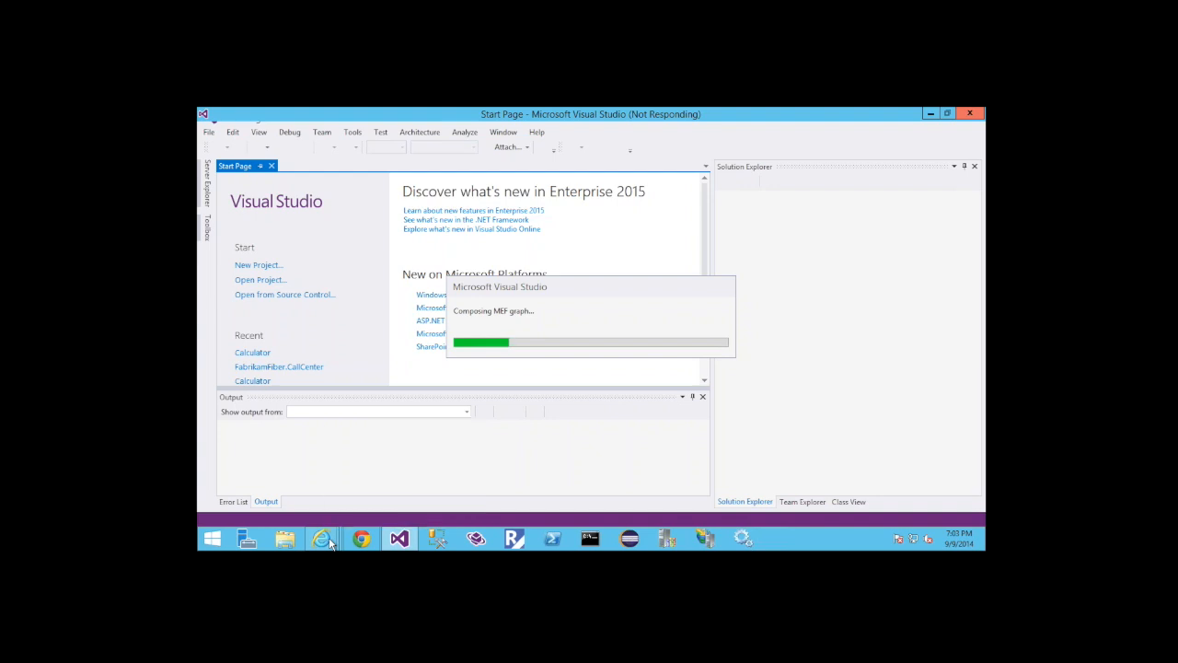
{"action": "mouse_move", "coordinate": [331, 543]}
{"action": "left_click", "coordinate": [297, 496]}
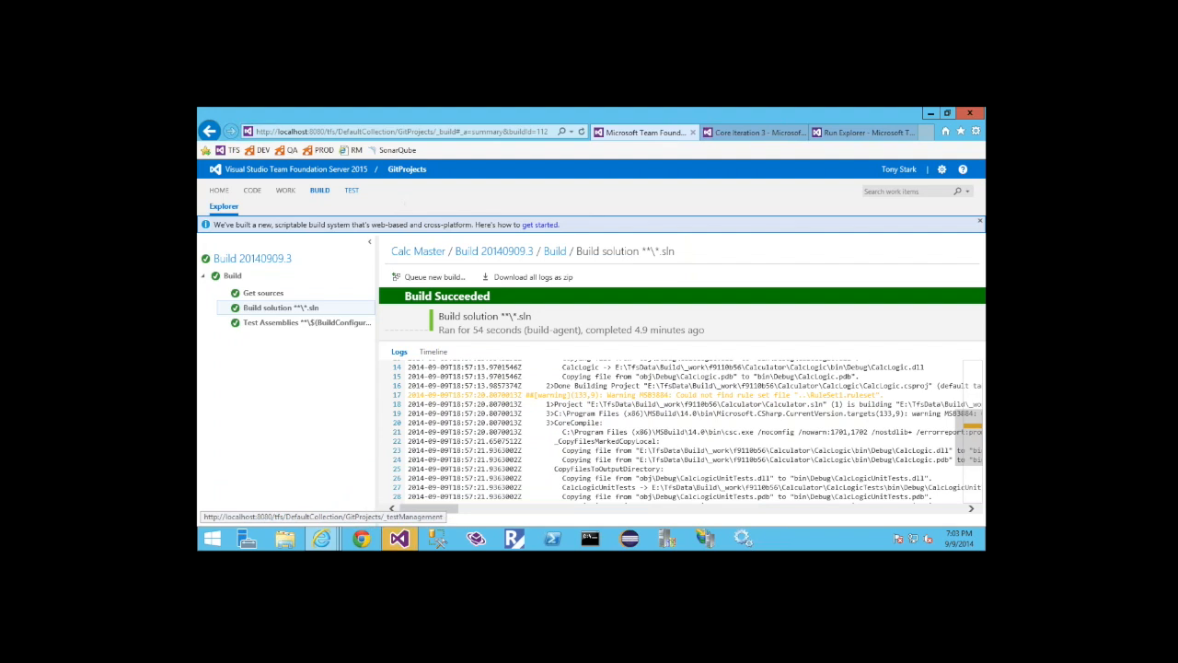
{"action": "left_click", "coordinate": [252, 191]}
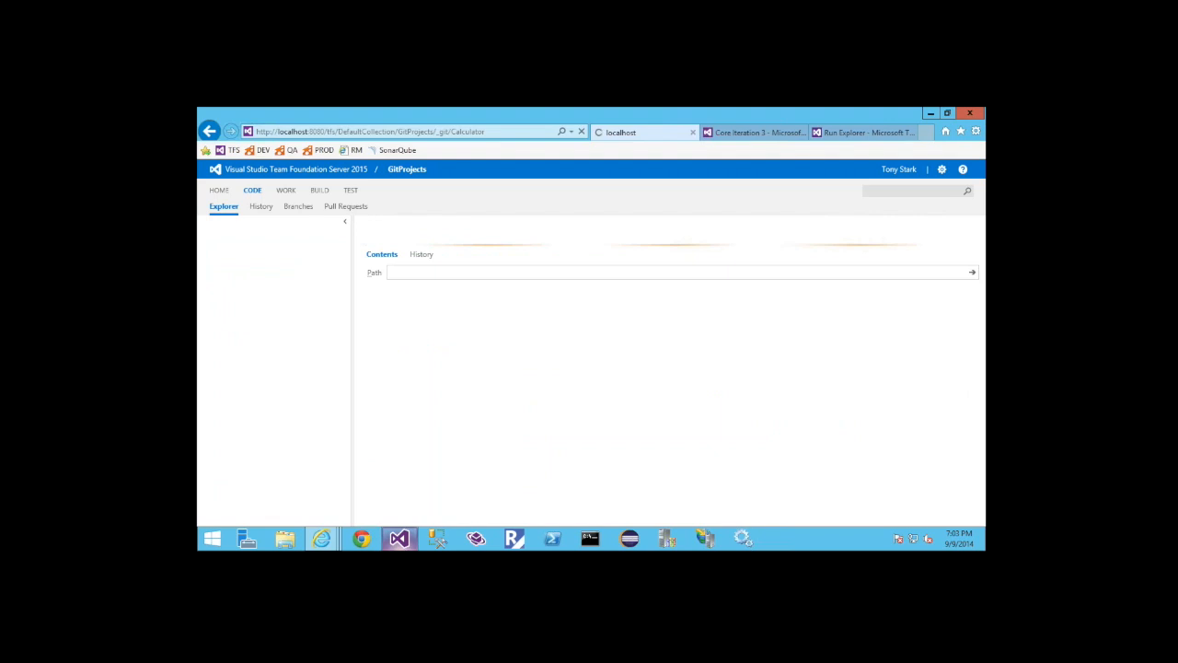
Switch to Visual Studio and open the first Calculator solution among the recent projects
{"action": "left_click", "coordinate": [400, 538]}
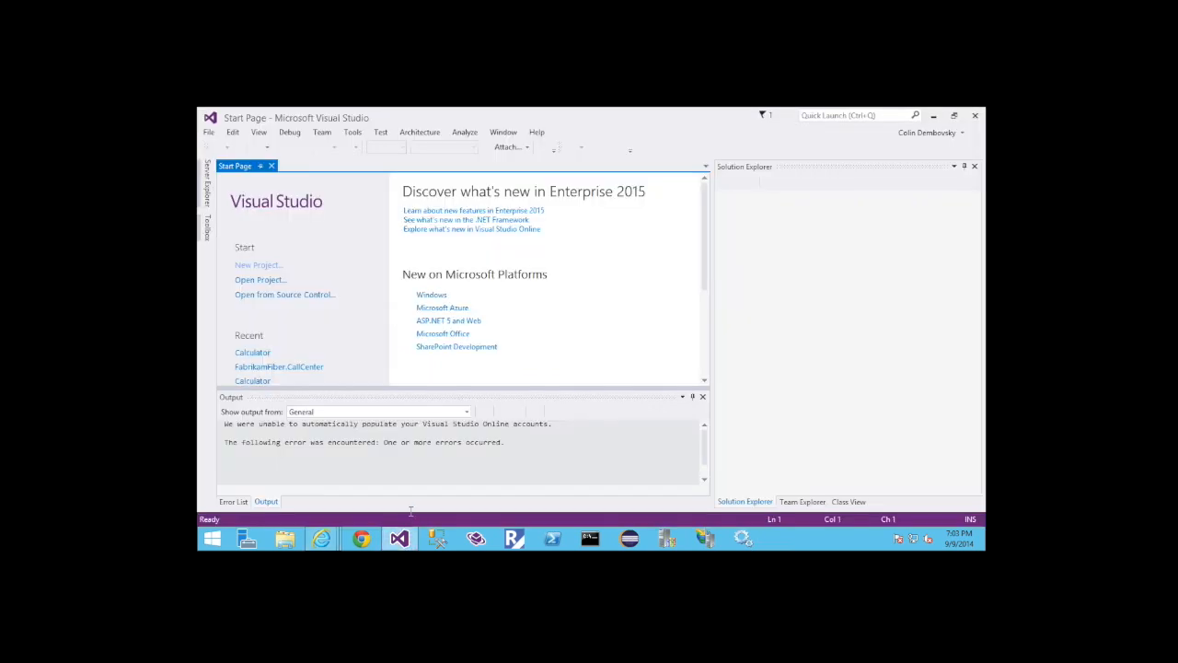
{"action": "left_click", "coordinate": [257, 358]}
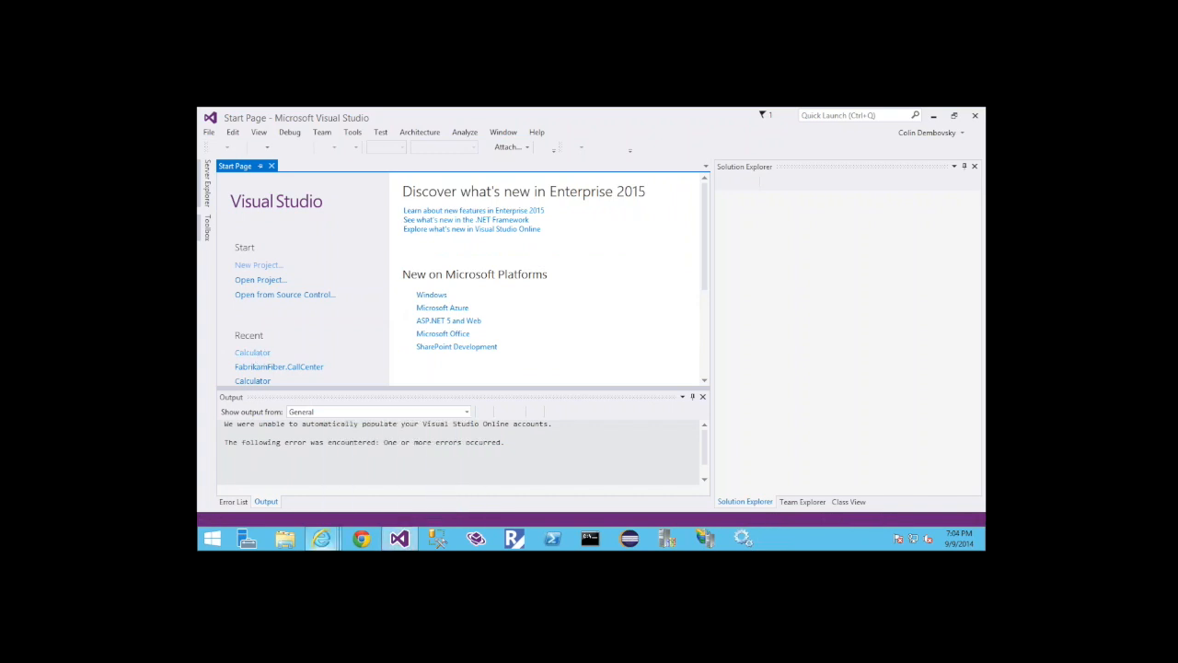
Return to Internet Explorer and inspect the available branches and tags of the Calculator repository
{"action": "mouse_move", "coordinate": [321, 539]}
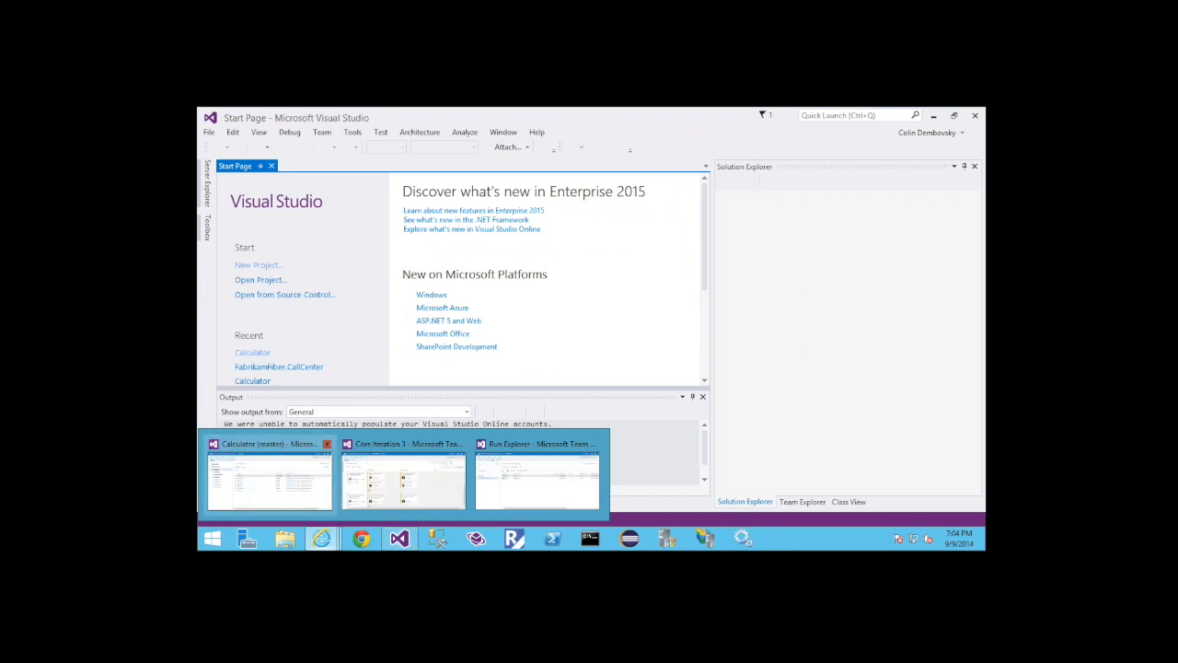
{"action": "left_click", "coordinate": [267, 474]}
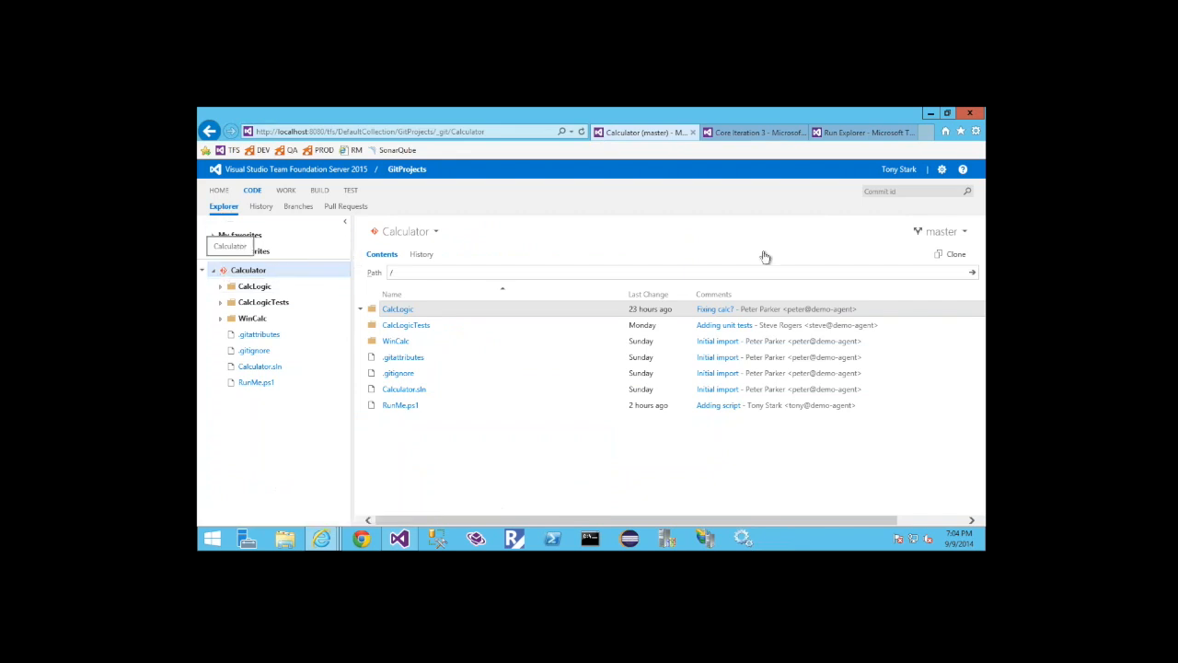
{"action": "left_click", "coordinate": [950, 236]}
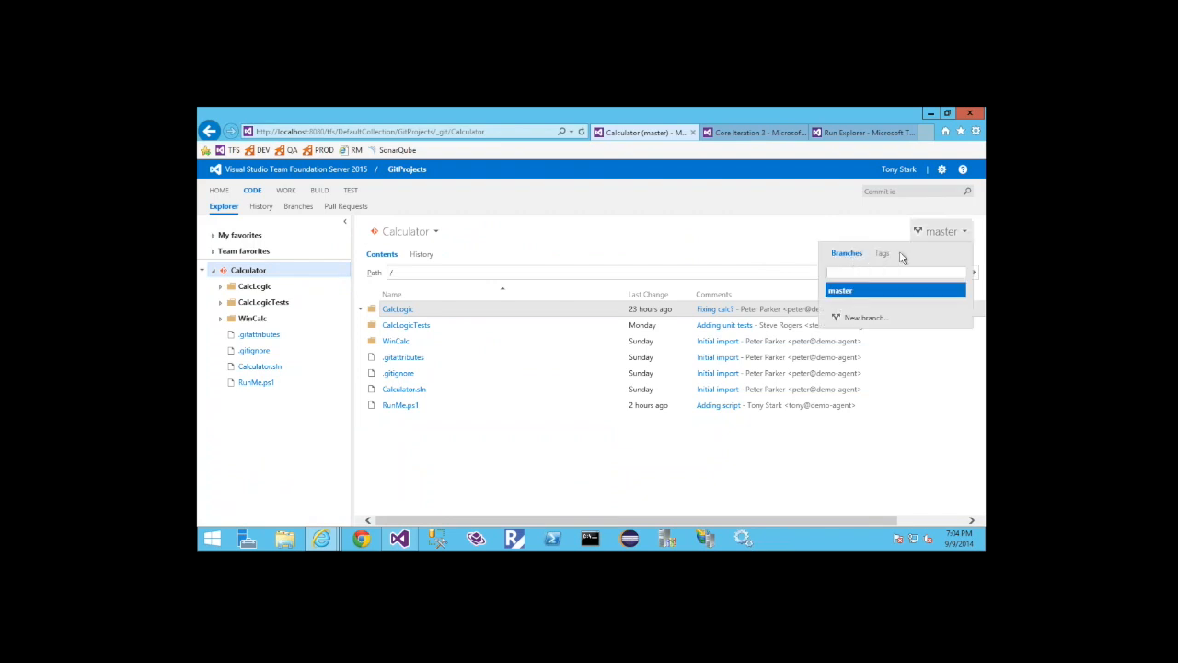
{"action": "left_click", "coordinate": [884, 259]}
{"action": "left_click", "coordinate": [844, 254]}
{"action": "left_click", "coordinate": [543, 400]}
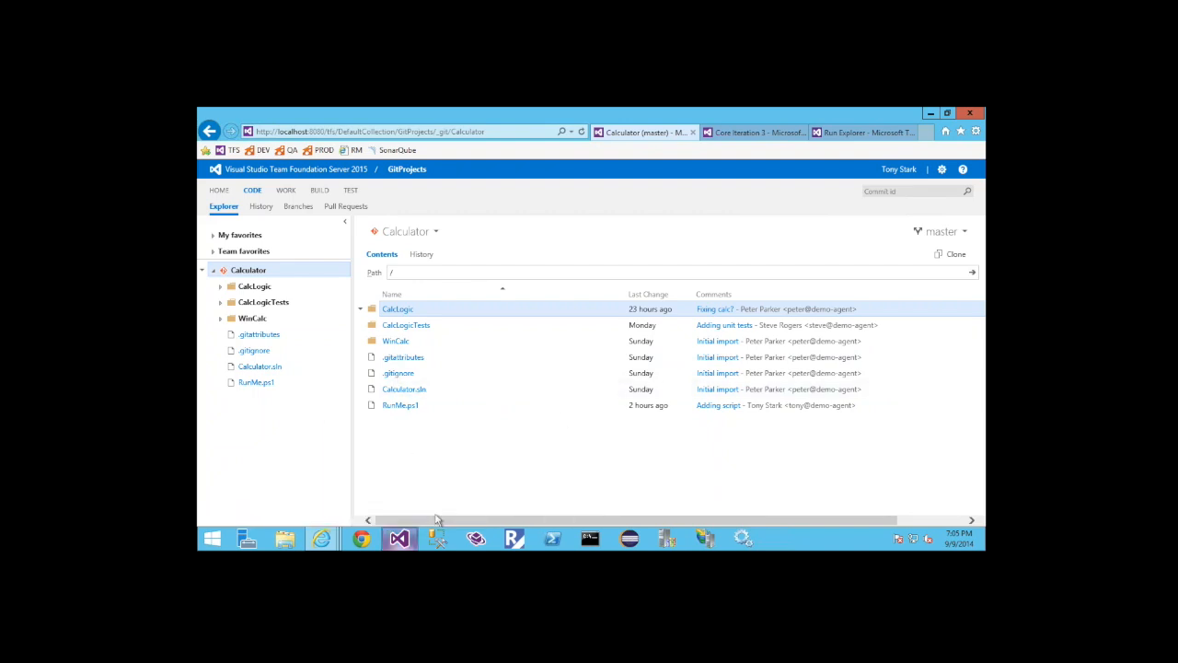
Switch to Visual Studio and open the Builds page of GitProjects in Team Explorer
{"action": "mouse_move", "coordinate": [403, 538]}
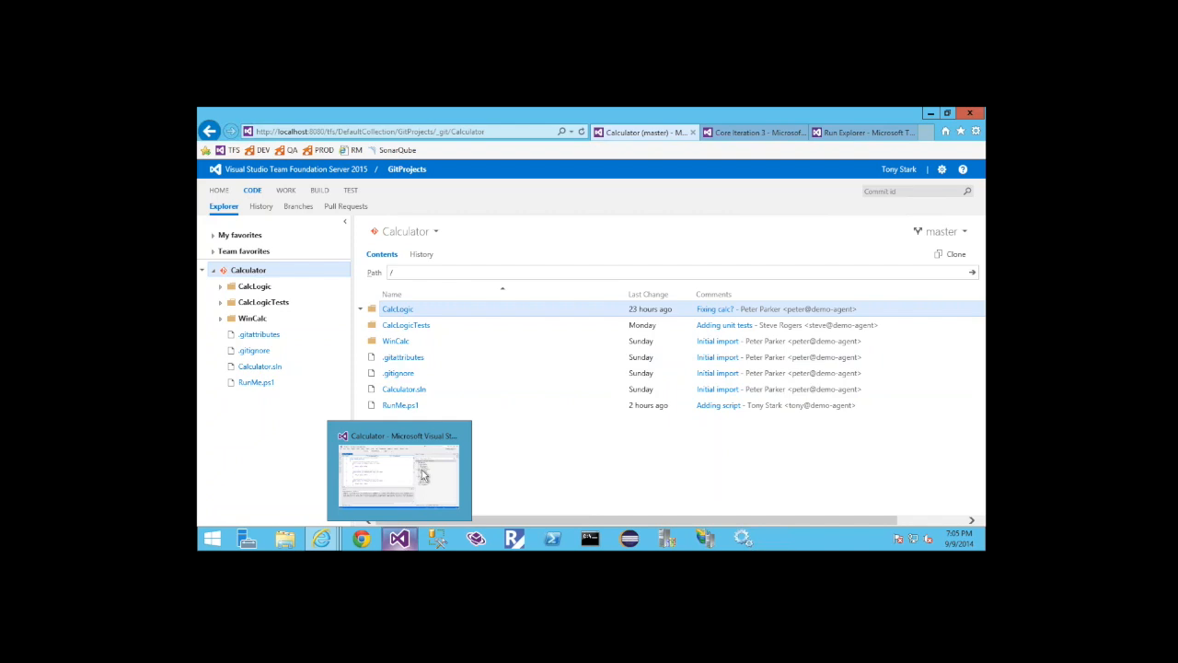
{"action": "left_click", "coordinate": [424, 475]}
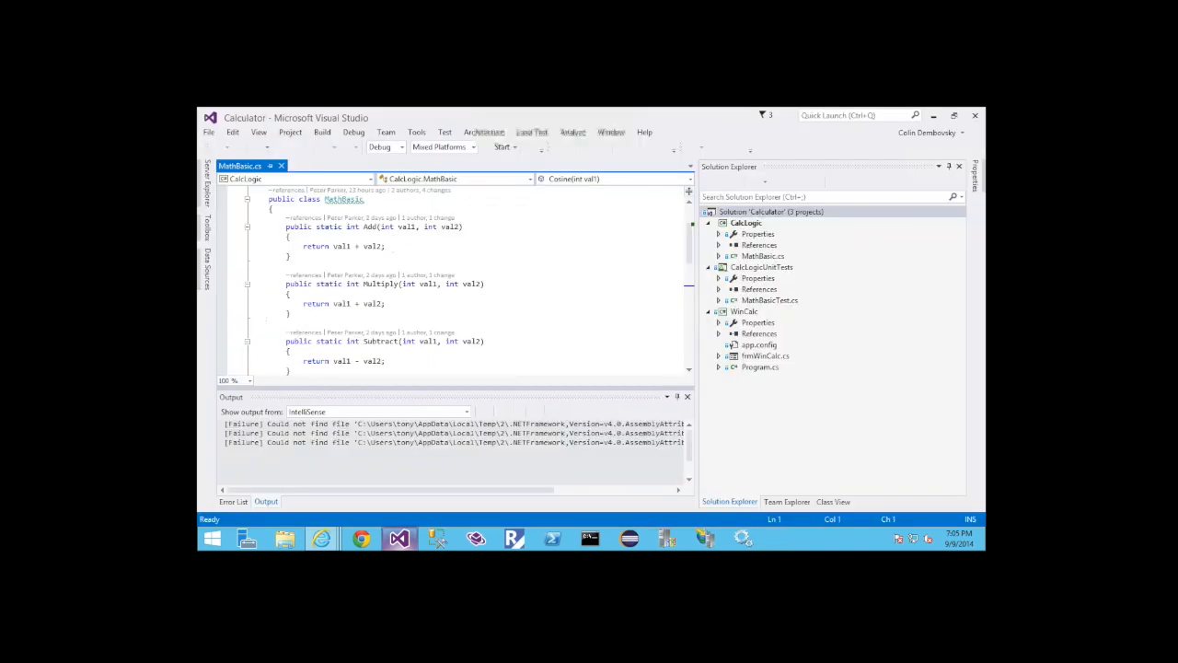
{"action": "left_click", "coordinate": [787, 502]}
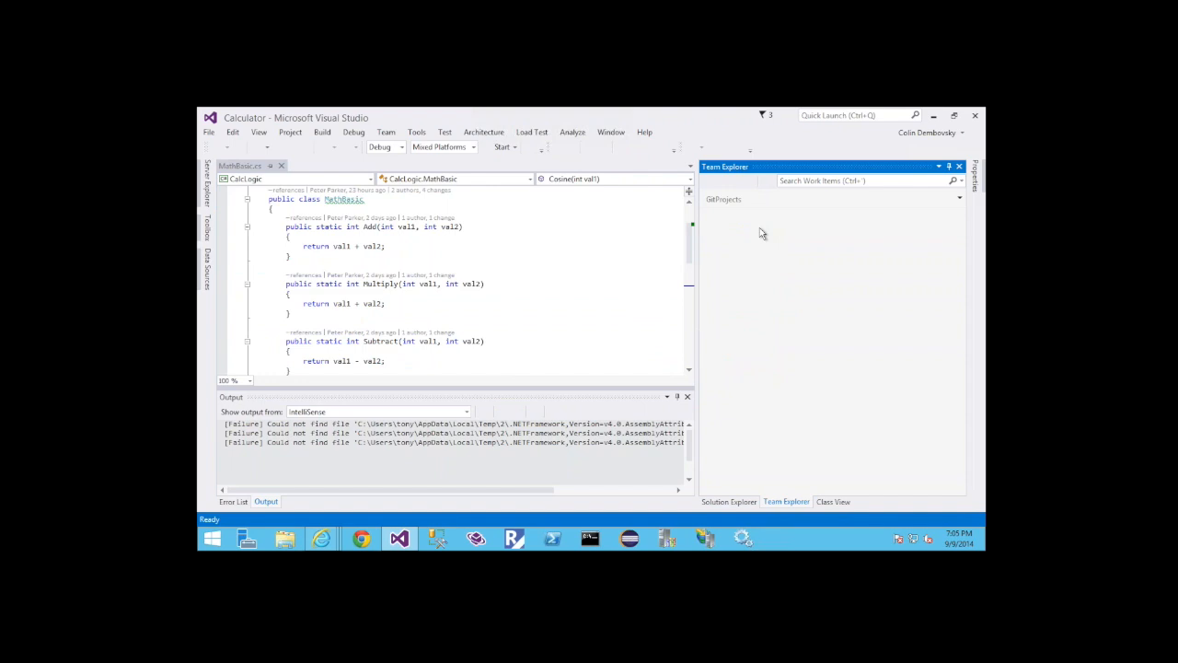
{"action": "left_click", "coordinate": [880, 295]}
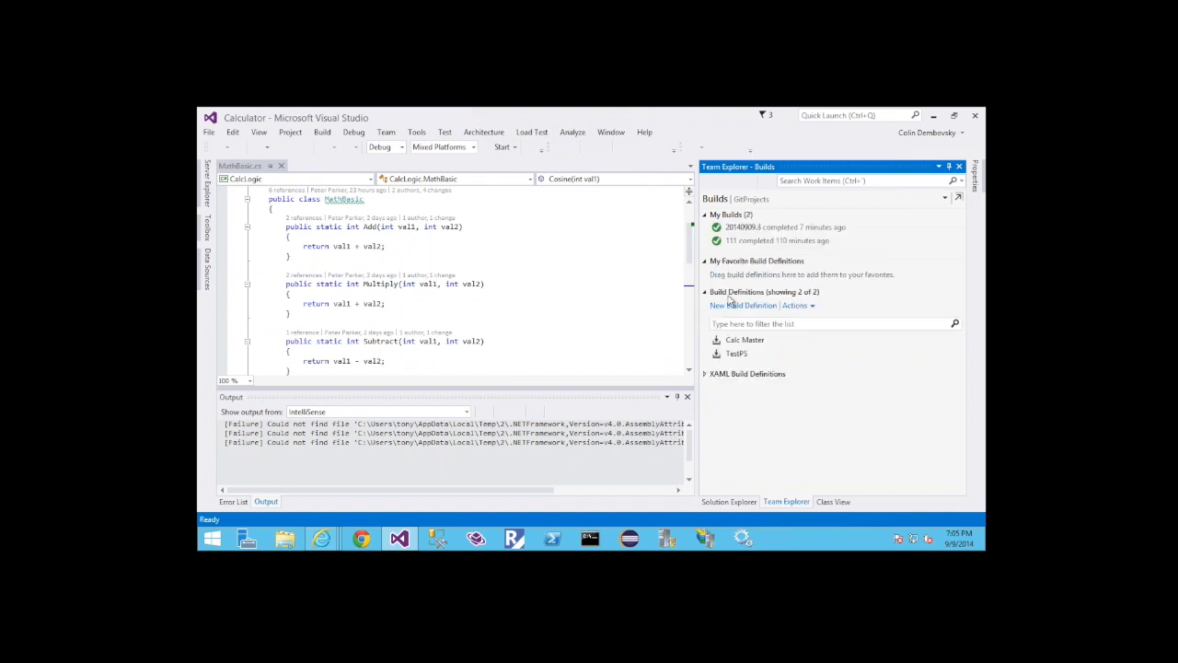
Examine the TestPS and Calc Master build definitions, the actions available for Calc Master, and the XAML build definitions section
{"action": "left_click", "coordinate": [737, 354]}
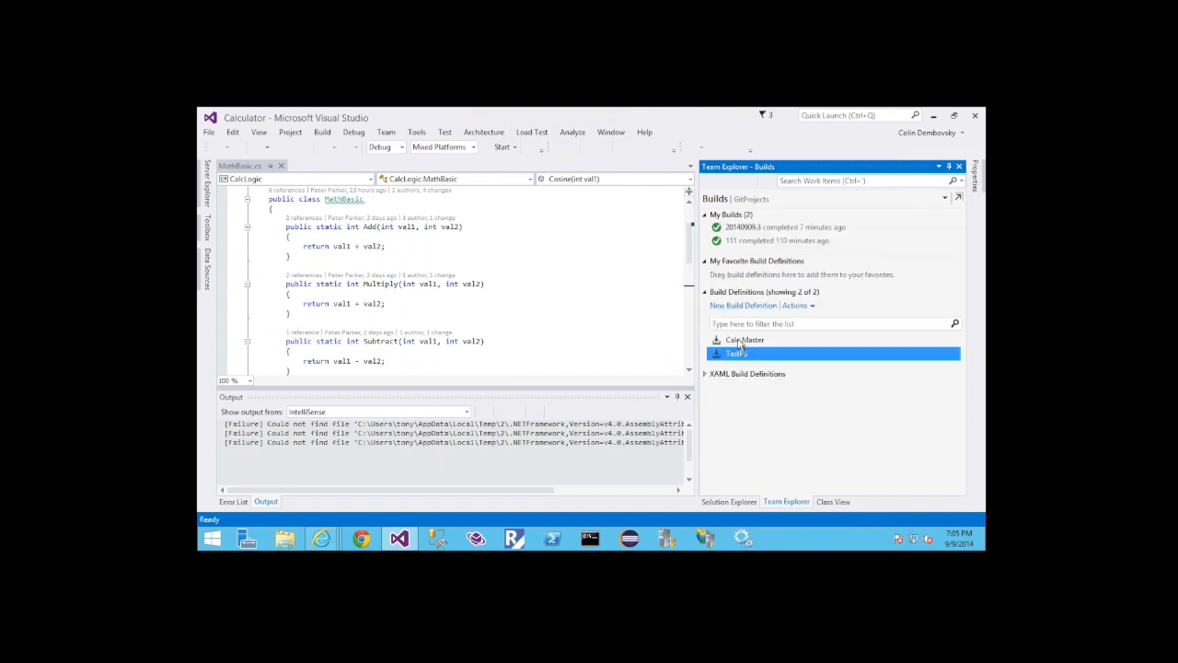
{"action": "left_click", "coordinate": [741, 341]}
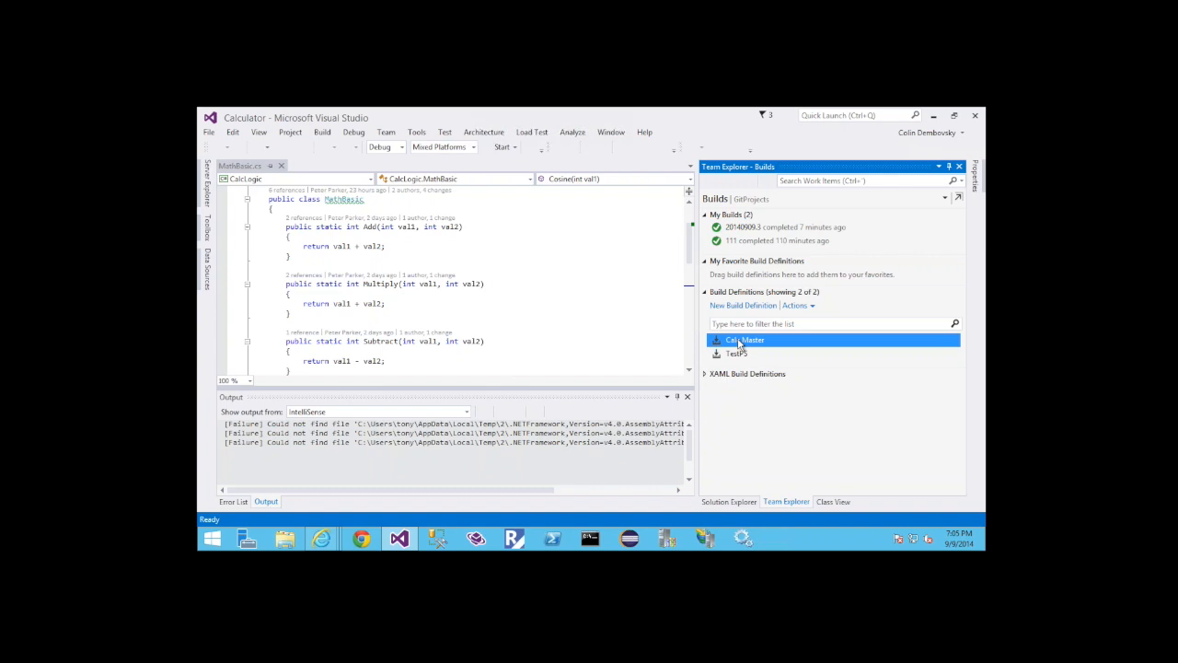
{"action": "right_click", "coordinate": [739, 343]}
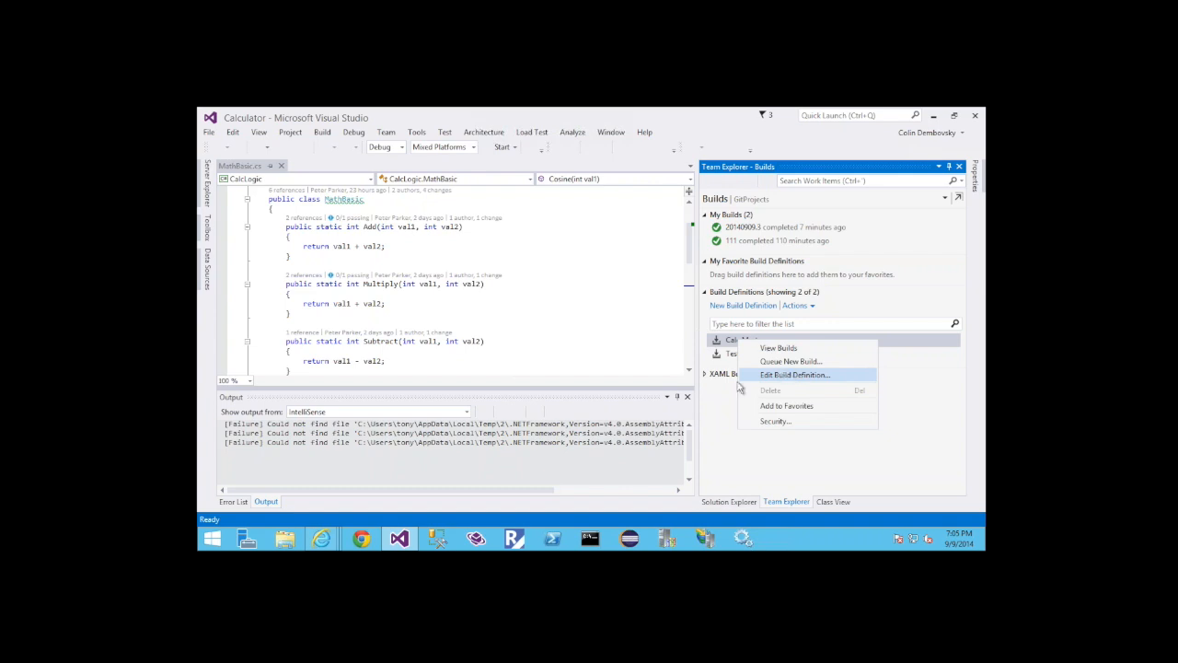
{"action": "left_click", "coordinate": [714, 411]}
{"action": "left_click", "coordinate": [708, 374]}
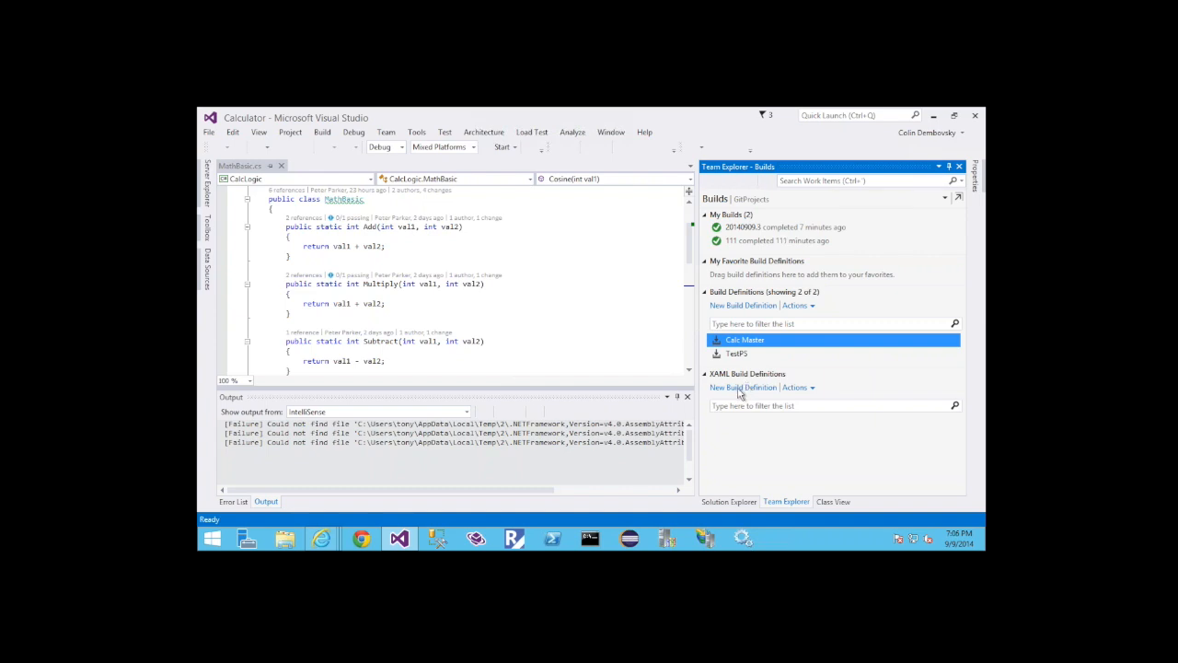
{"action": "left_click", "coordinate": [735, 387]}
Create a local branch named demo from master in the Calculator repository, with Checkout branch enabled
{"action": "left_click", "coordinate": [751, 199]}
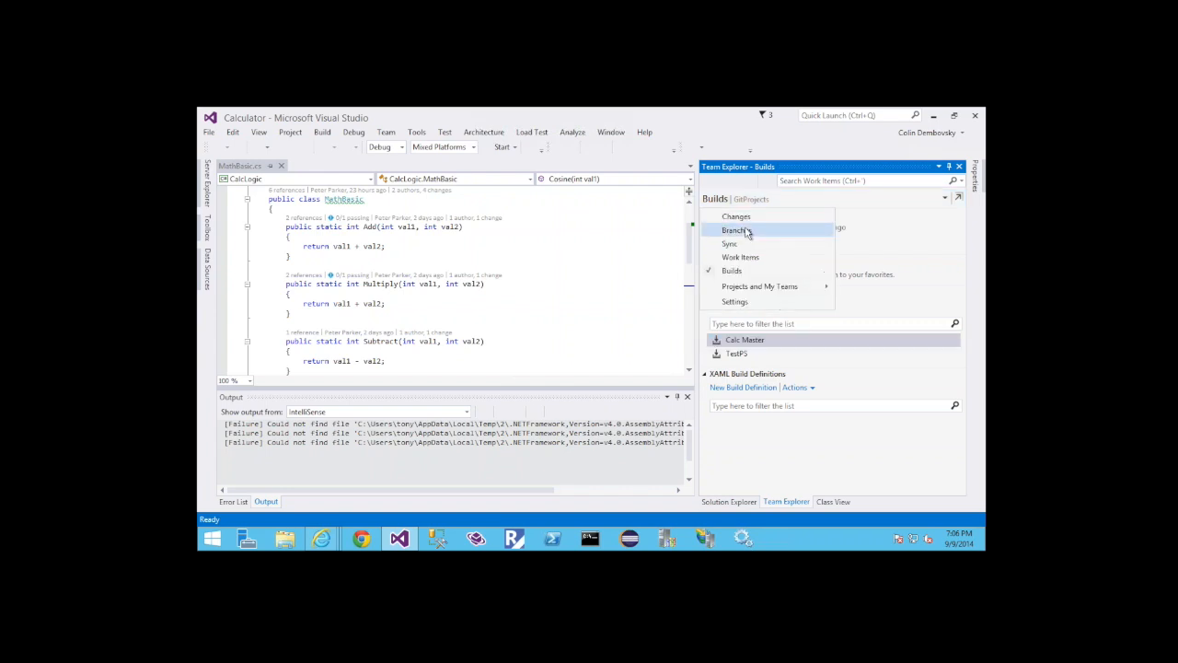
{"action": "left_click", "coordinate": [750, 231]}
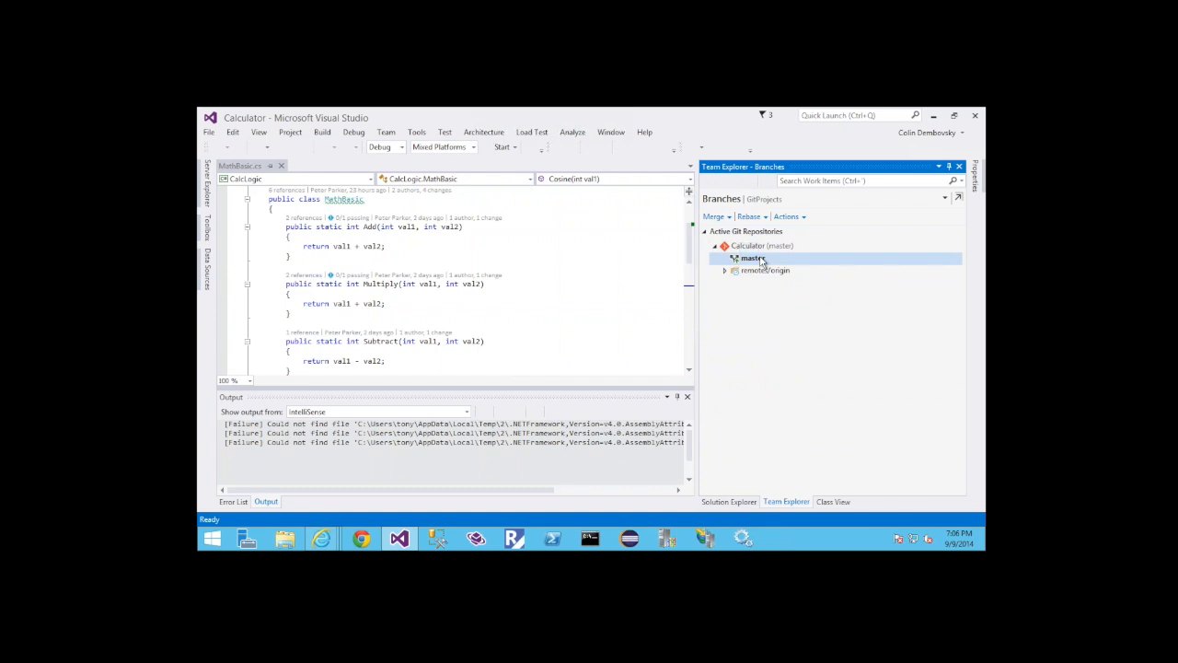
{"action": "left_click", "coordinate": [753, 258]}
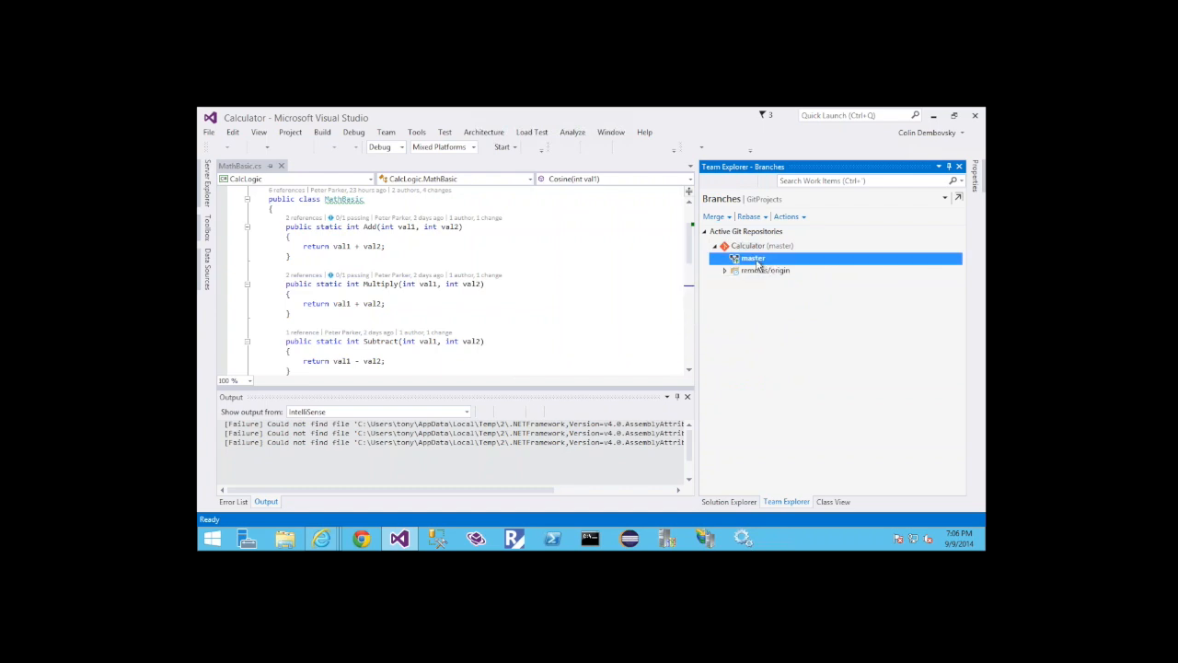
{"action": "right_click", "coordinate": [758, 262]}
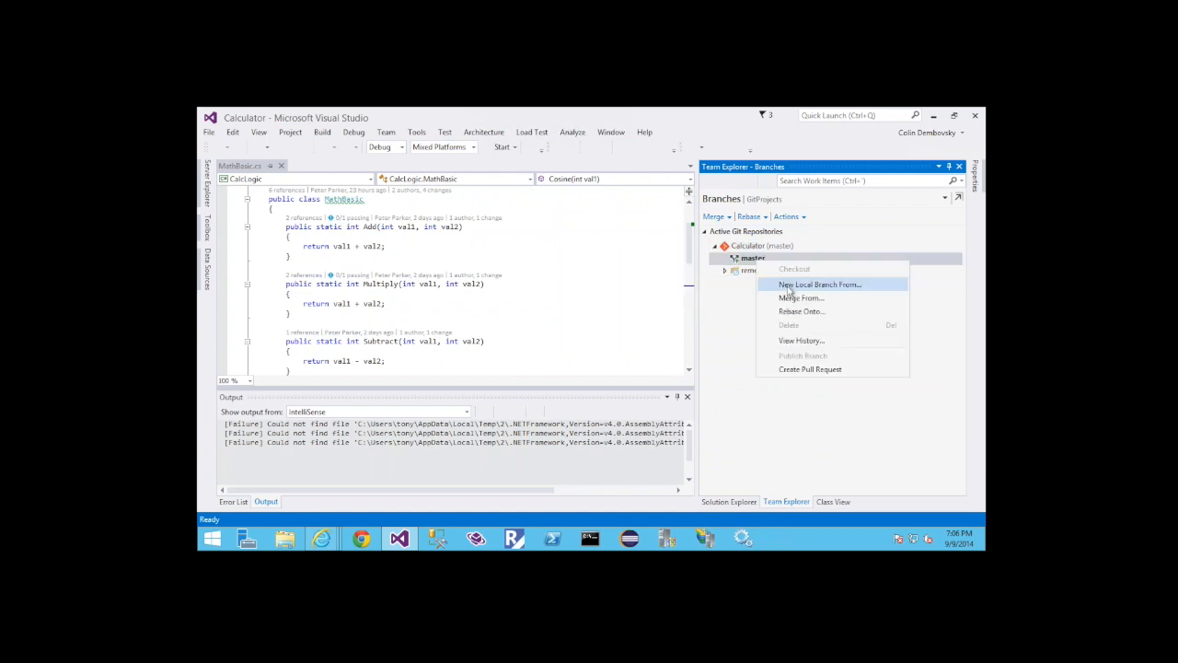
{"action": "left_click", "coordinate": [810, 284]}
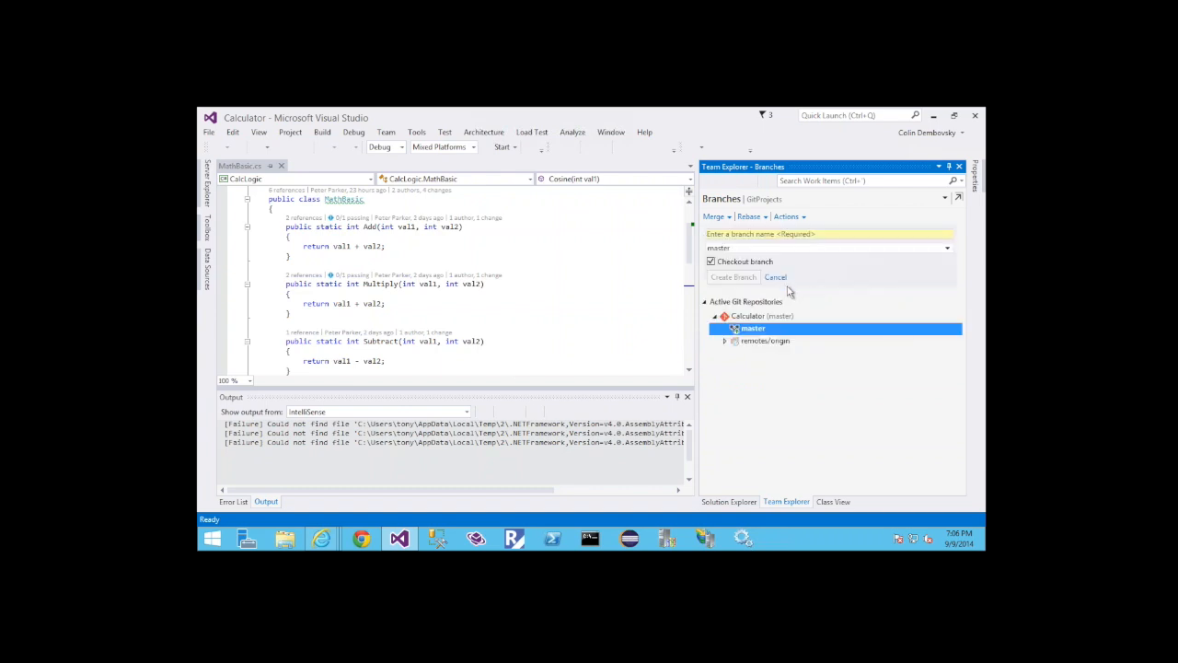
{"action": "left_click", "coordinate": [751, 236]}
{"action": "type", "text": "demo"}
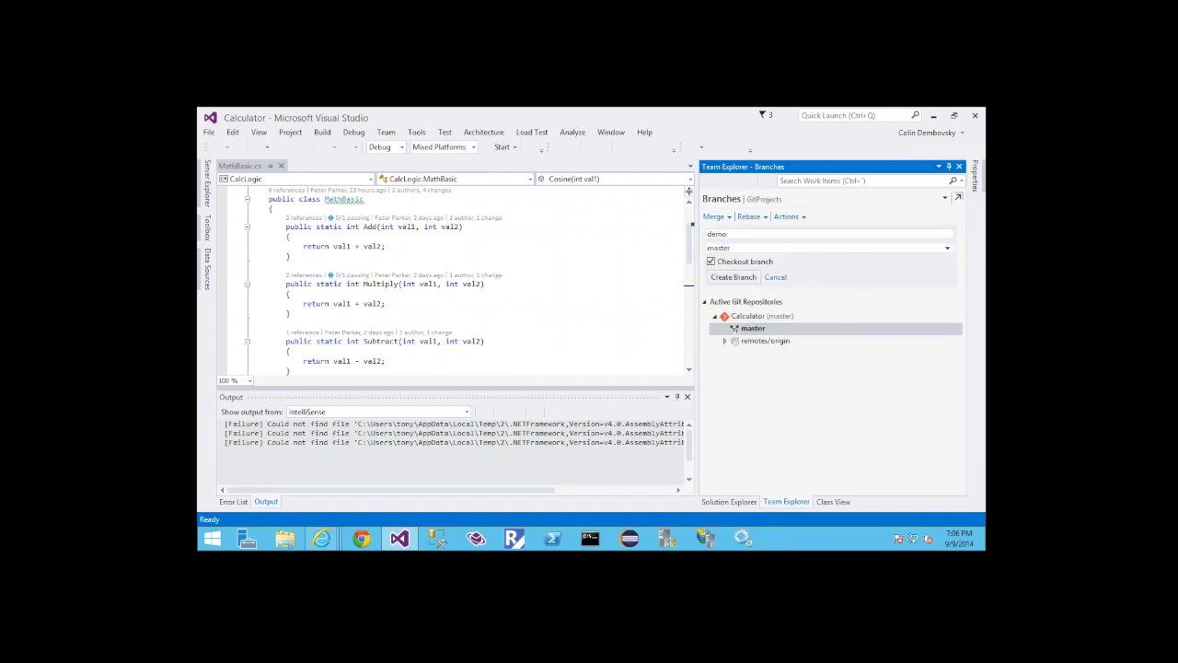
{"action": "left_click", "coordinate": [735, 280]}
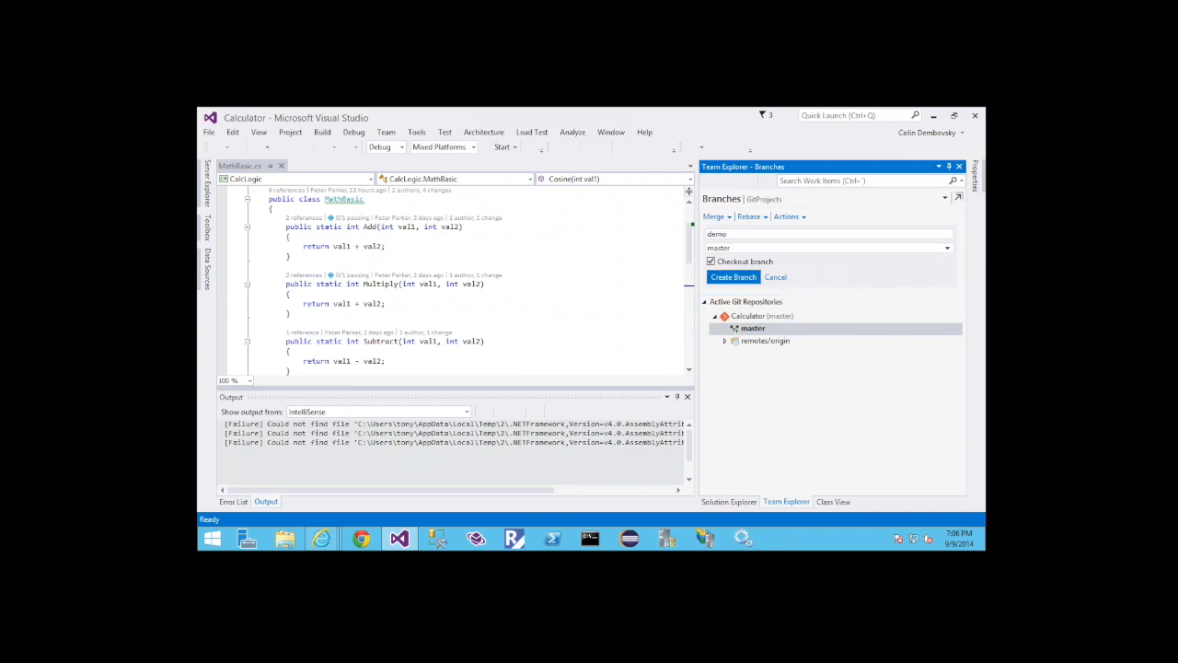
{"action": "left_click", "coordinate": [757, 259]}
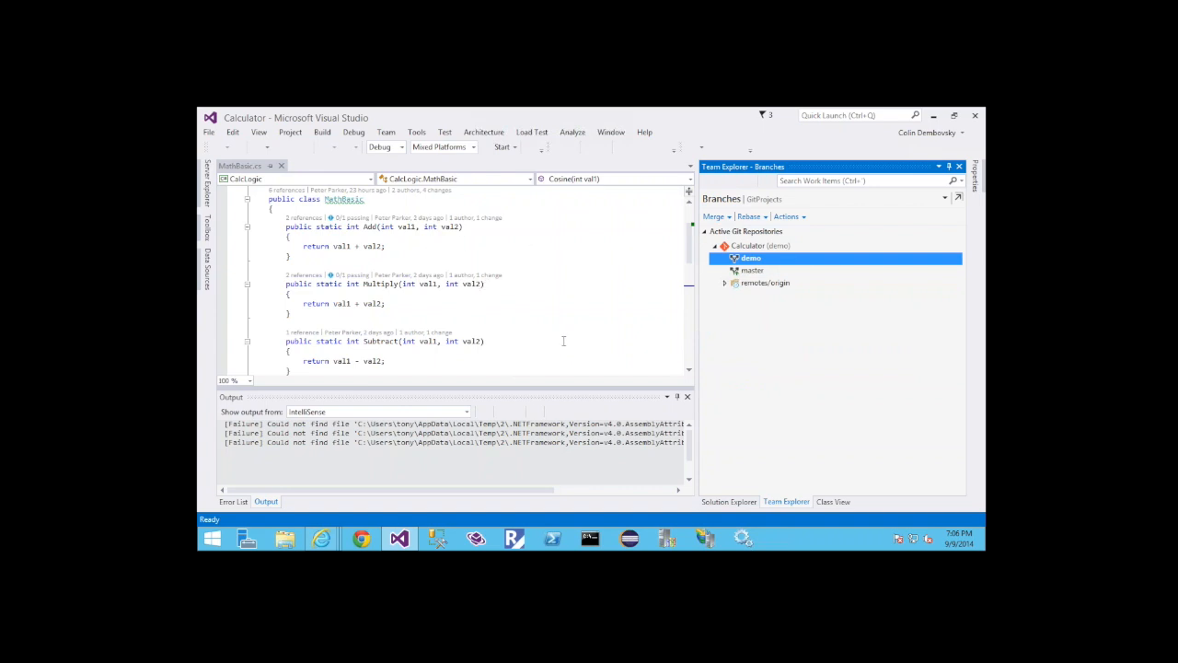
{"action": "left_click", "coordinate": [754, 272]}
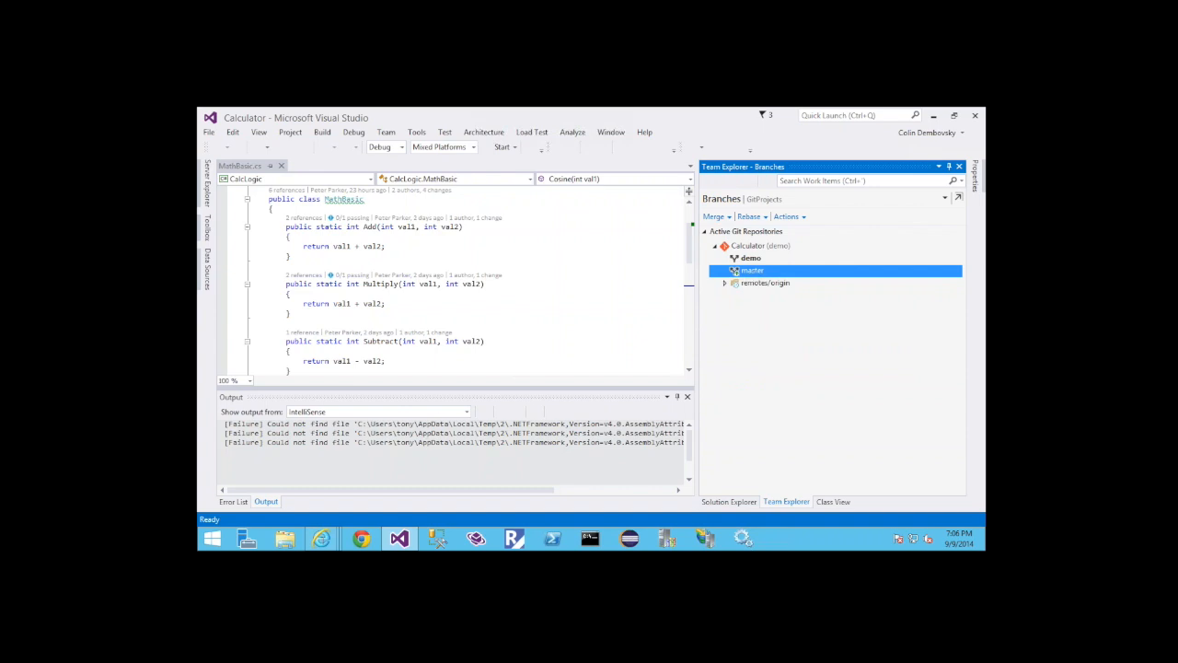
Switch to Internet Explorer and refresh the Calculator repository page
{"action": "left_click", "coordinate": [322, 540]}
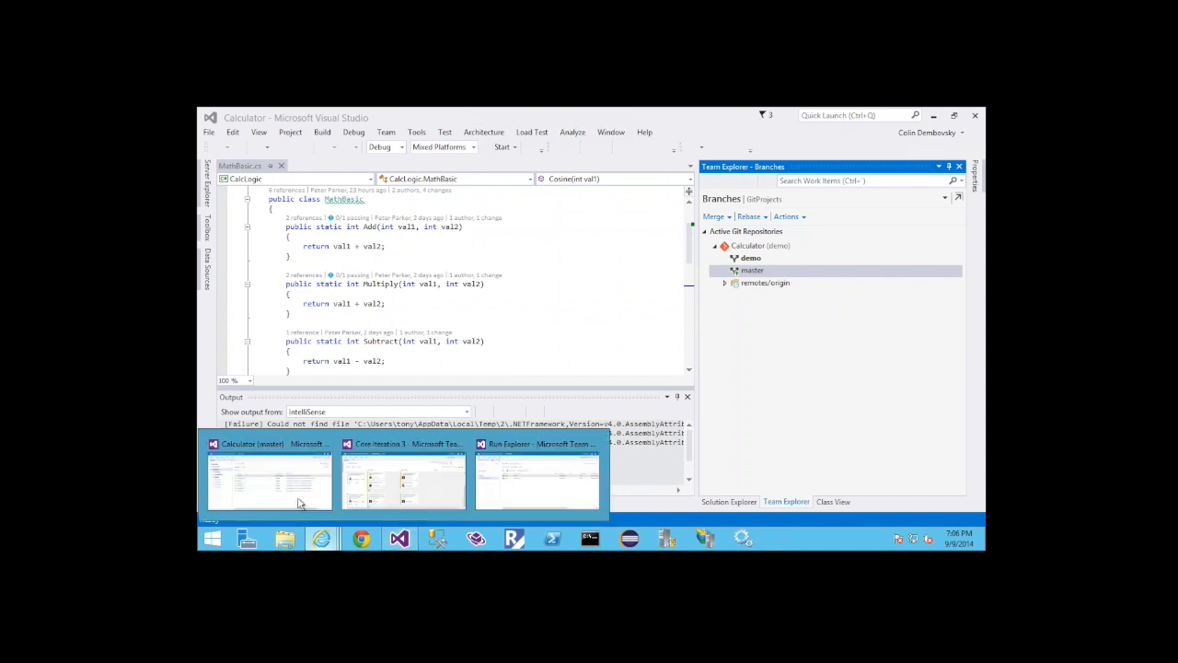
{"action": "left_click", "coordinate": [298, 503]}
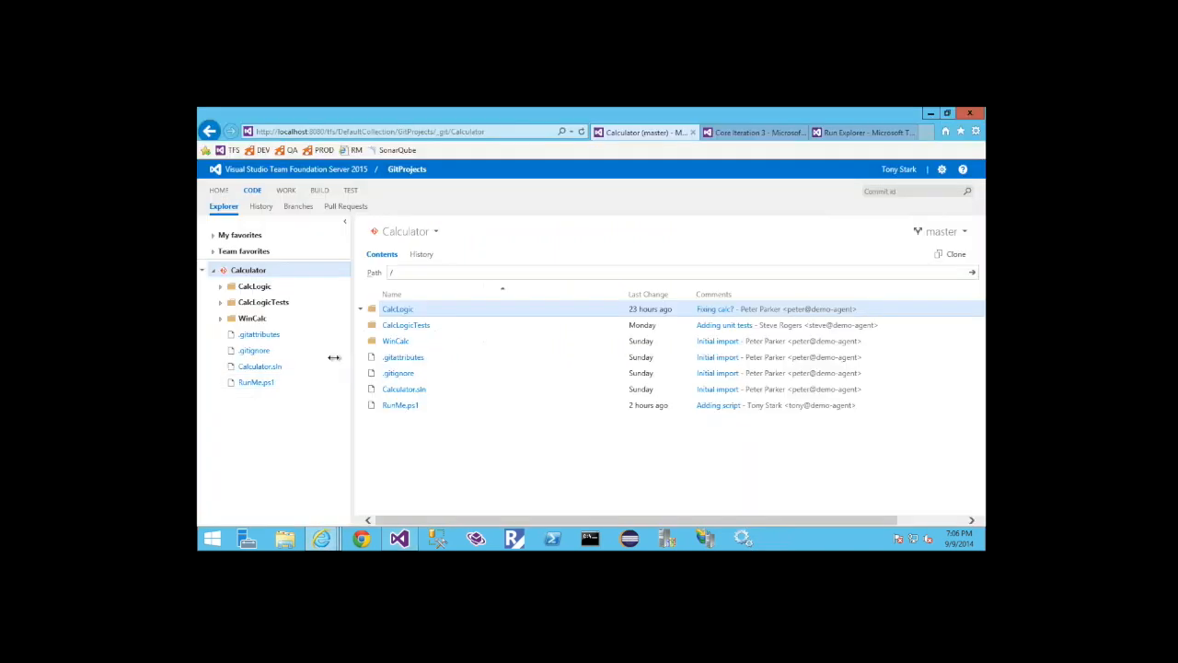
{"action": "left_click", "coordinate": [581, 132]}
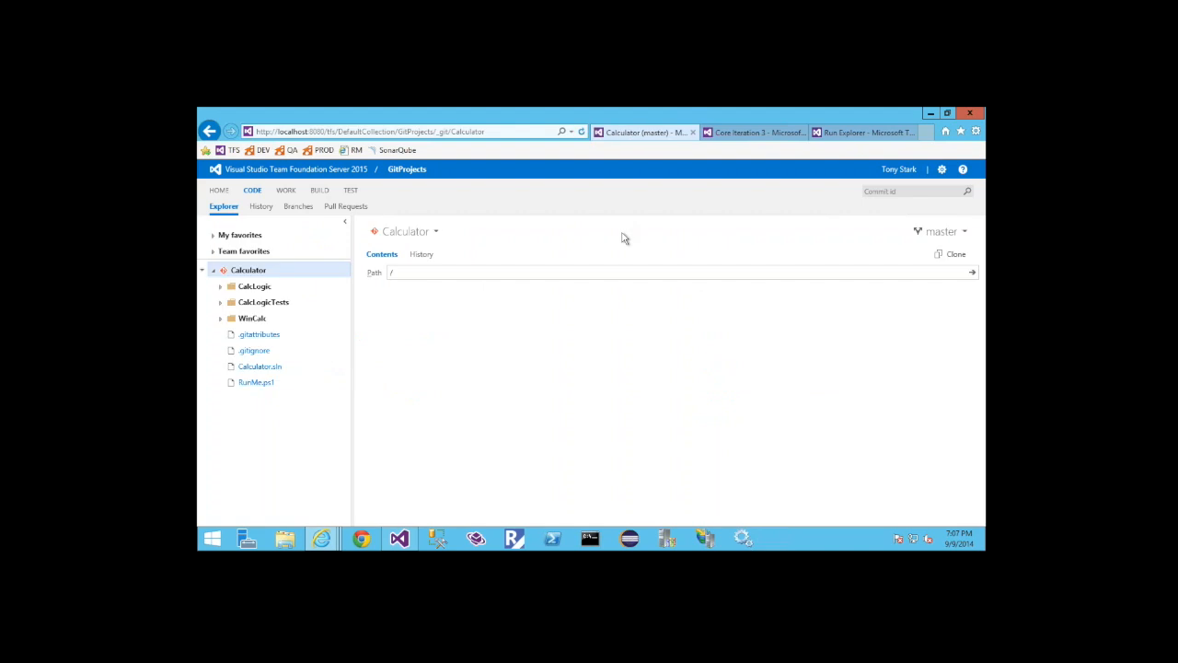
Return to Visual Studio and open the Synchronization page for the demo branch
{"action": "left_click", "coordinate": [400, 540]}
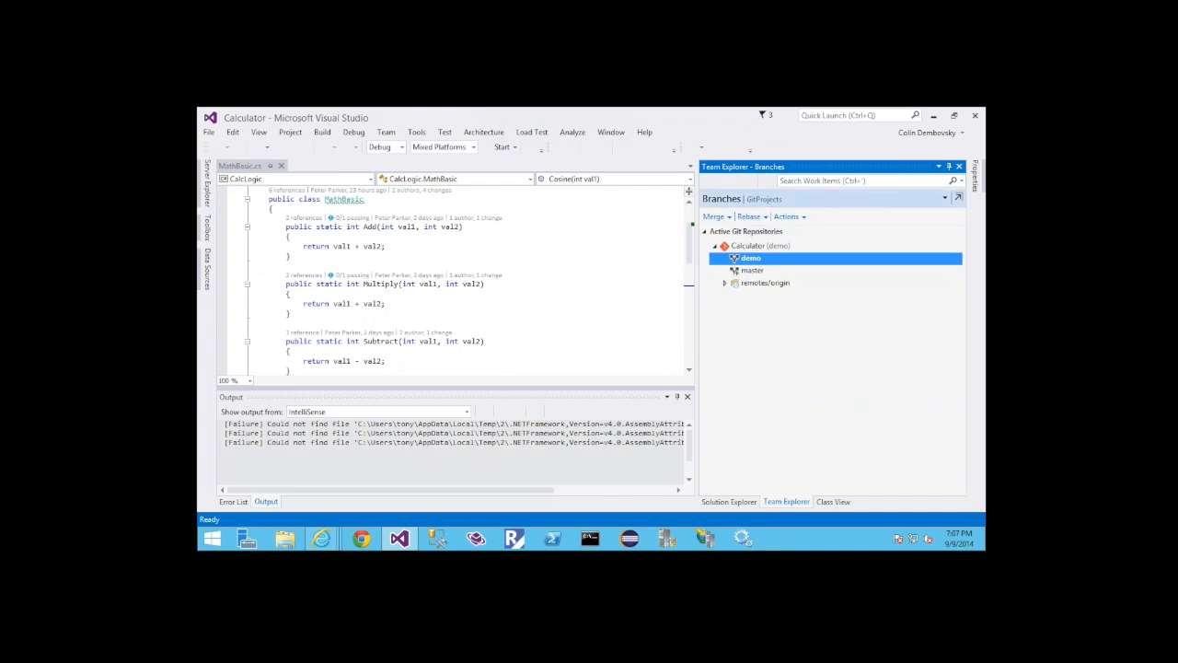
{"action": "left_click", "coordinate": [762, 200]}
{"action": "left_click", "coordinate": [749, 217]}
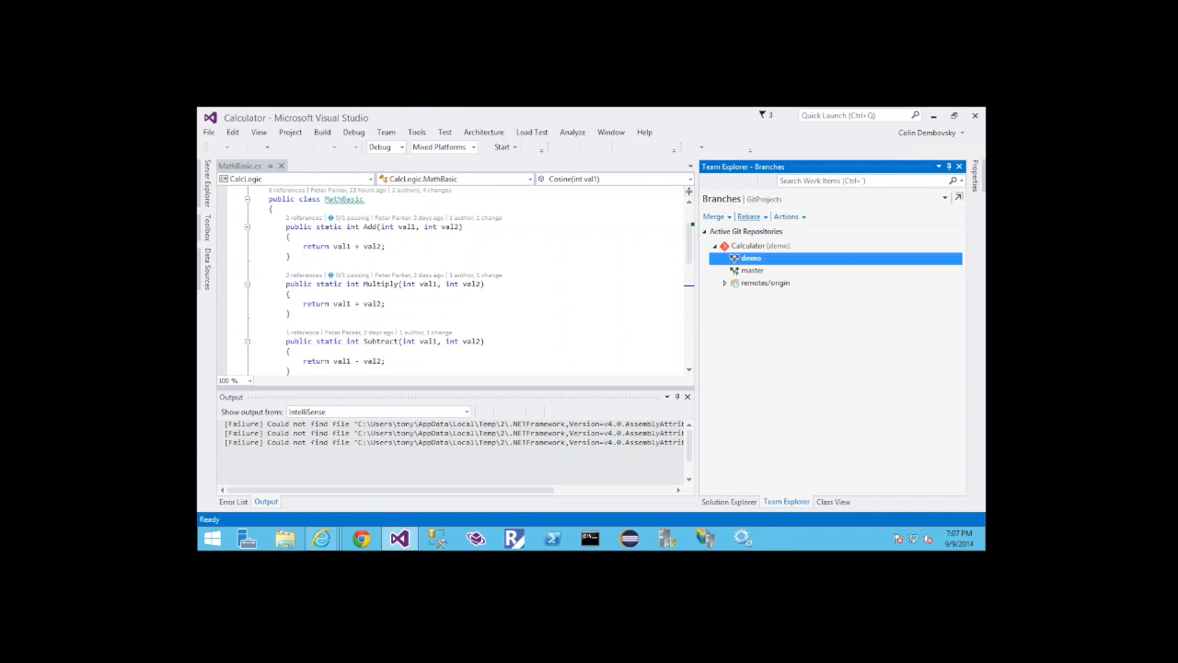
{"action": "left_click", "coordinate": [747, 200]}
{"action": "left_click", "coordinate": [739, 246]}
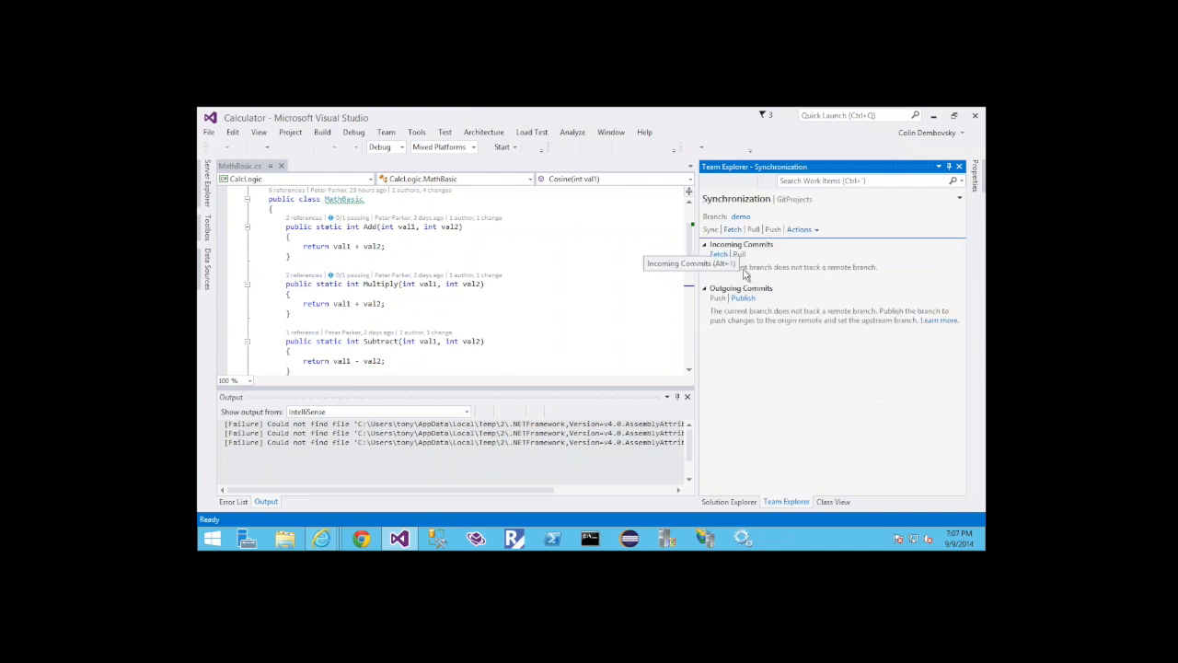
Publish the demo branch of the Calculator repository to the remote from the Branches page
{"action": "left_click", "coordinate": [753, 199]}
{"action": "left_click", "coordinate": [742, 228]}
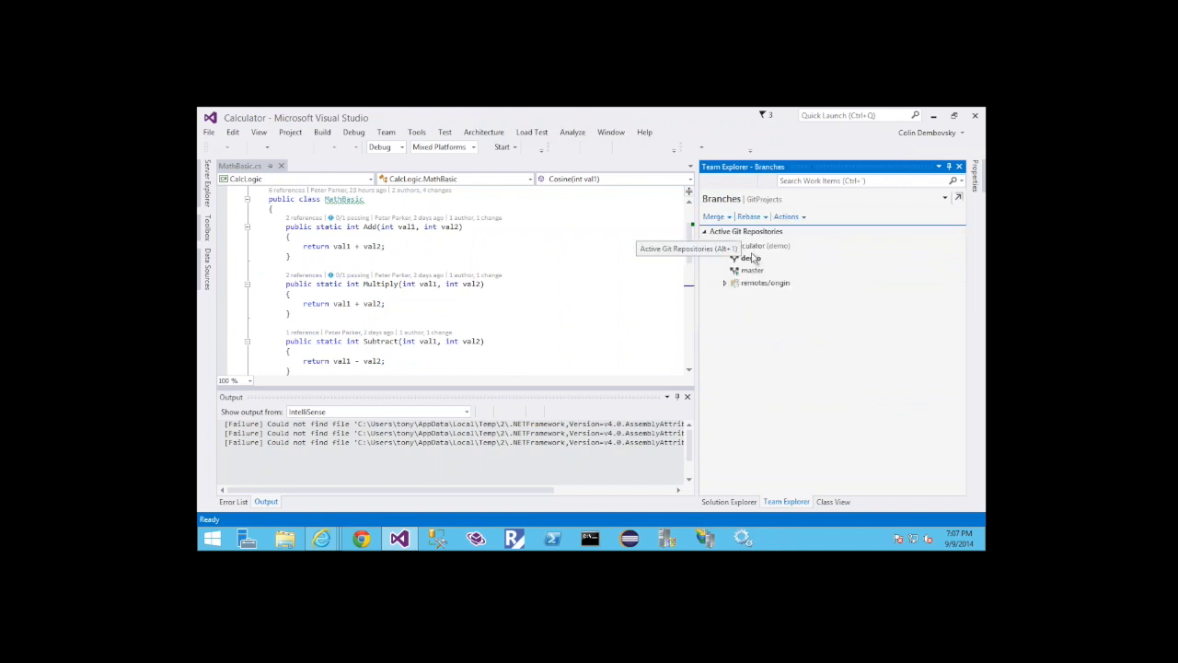
{"action": "right_click", "coordinate": [754, 259]}
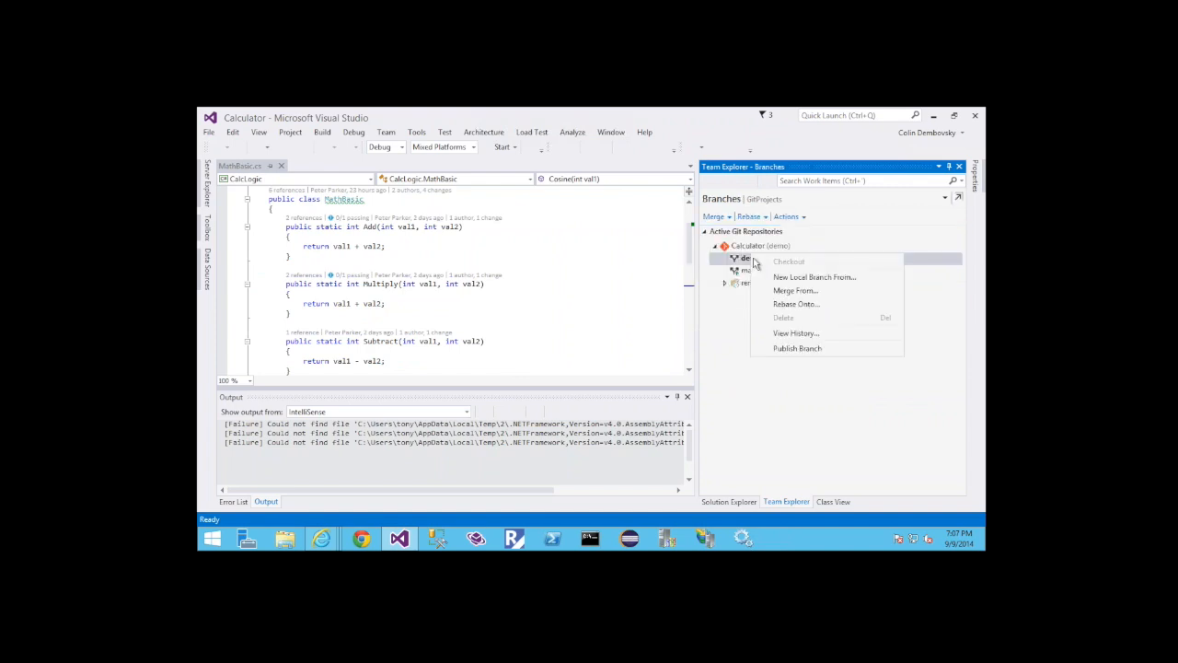
{"action": "left_click", "coordinate": [794, 350]}
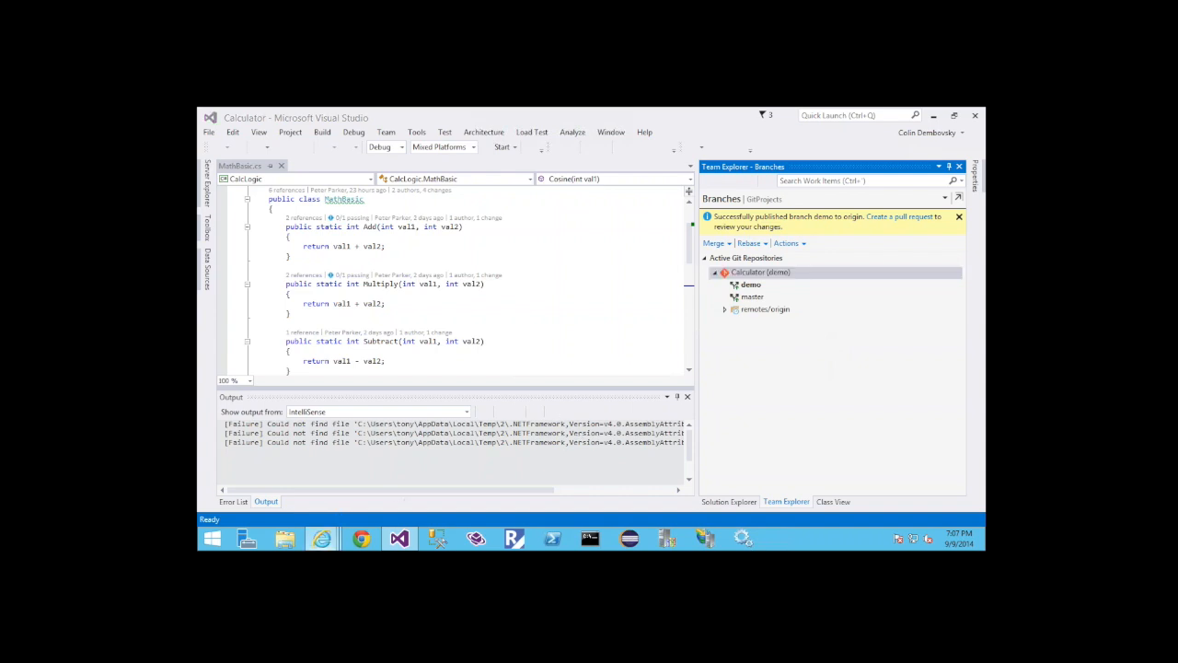
Switch to Internet Explorer, view the Calculator repository's branches, and open the repository management page
{"action": "left_click", "coordinate": [292, 476]}
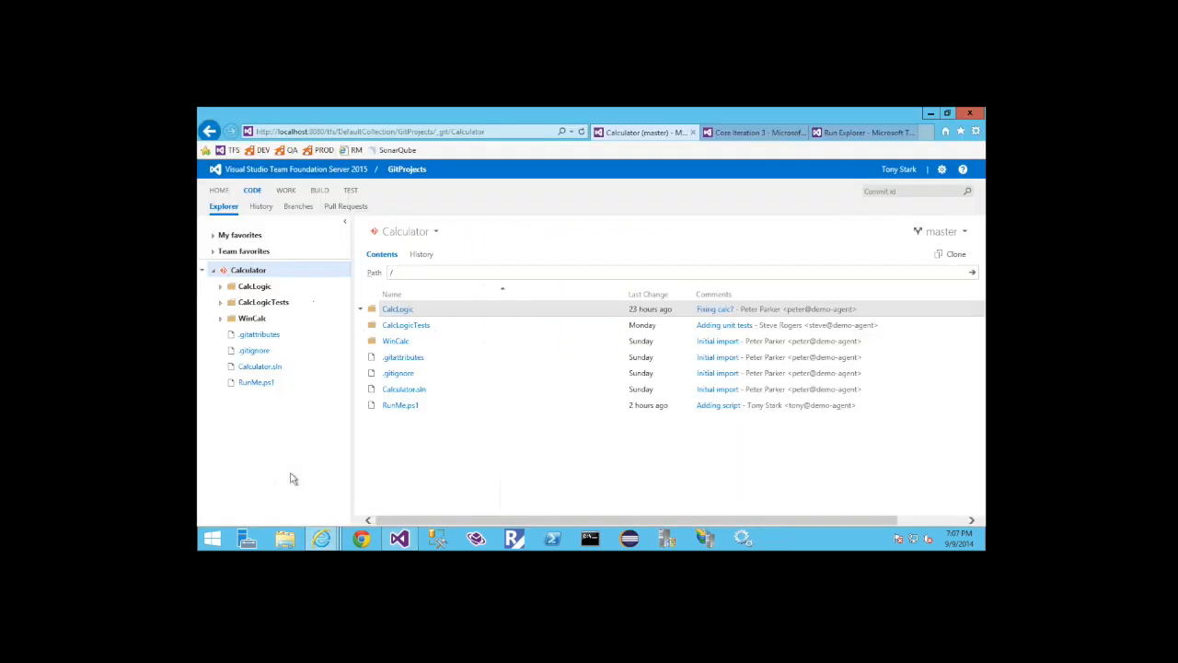
{"action": "left_click", "coordinate": [297, 207]}
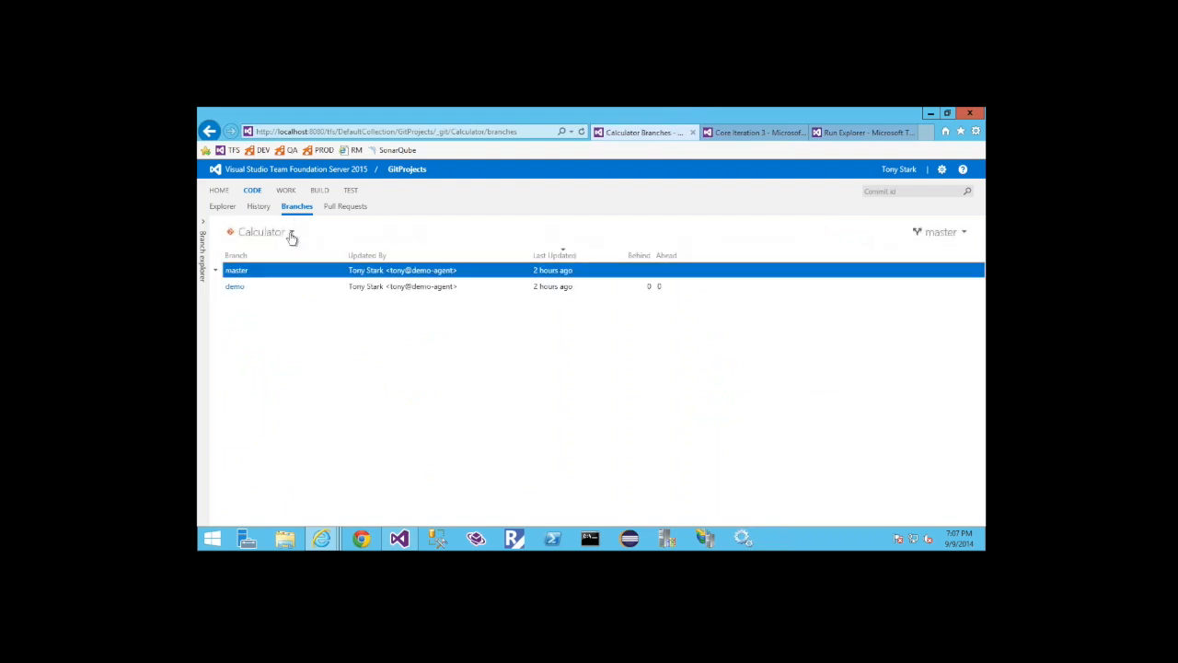
{"action": "left_click", "coordinate": [291, 236]}
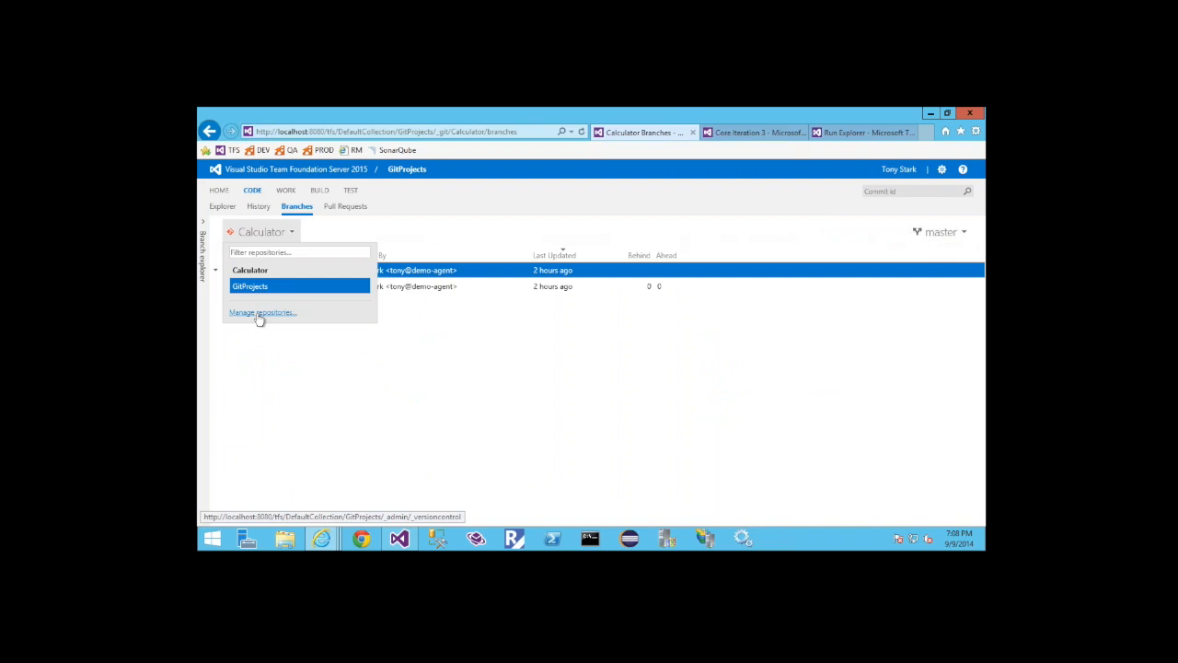
{"action": "left_click", "coordinate": [260, 313]}
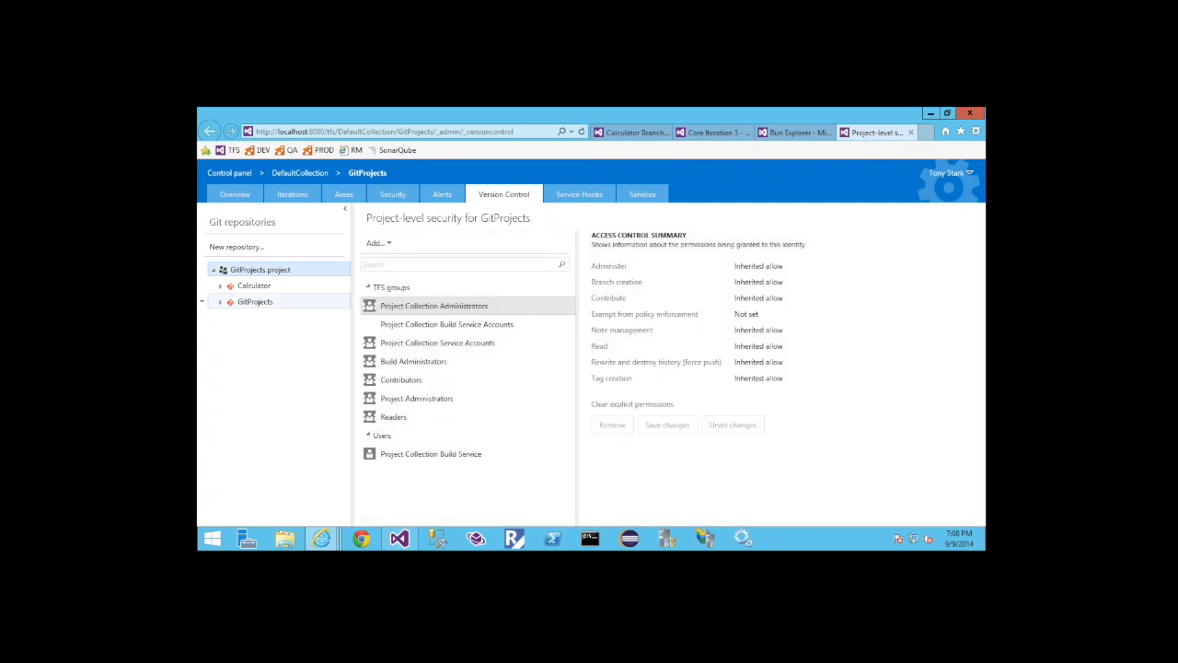
Open the branch policies of the Calculator repository's master branch
{"action": "left_click", "coordinate": [220, 286]}
{"action": "left_click", "coordinate": [254, 302]}
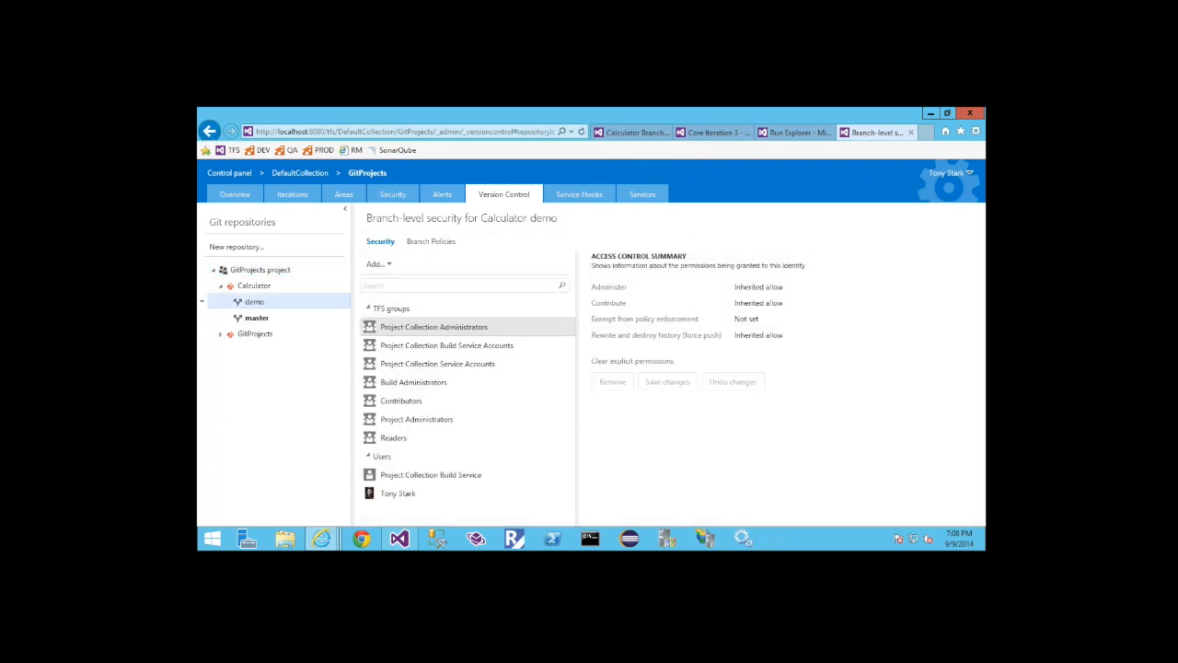
{"action": "left_click", "coordinate": [256, 318]}
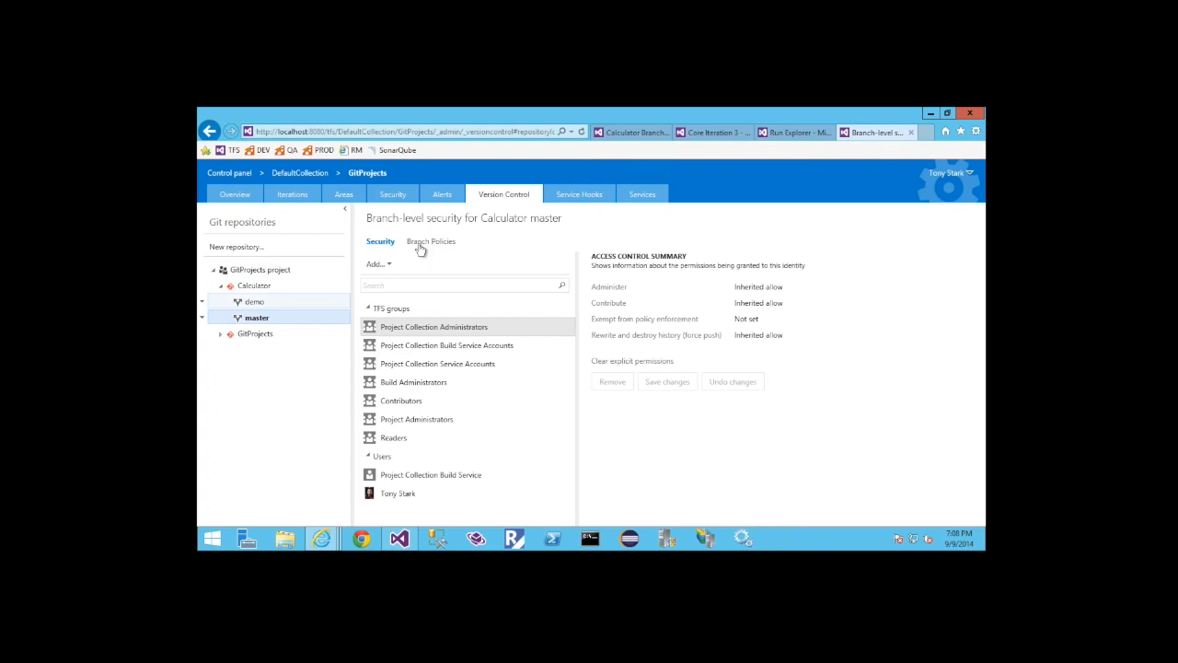
{"action": "left_click", "coordinate": [418, 245]}
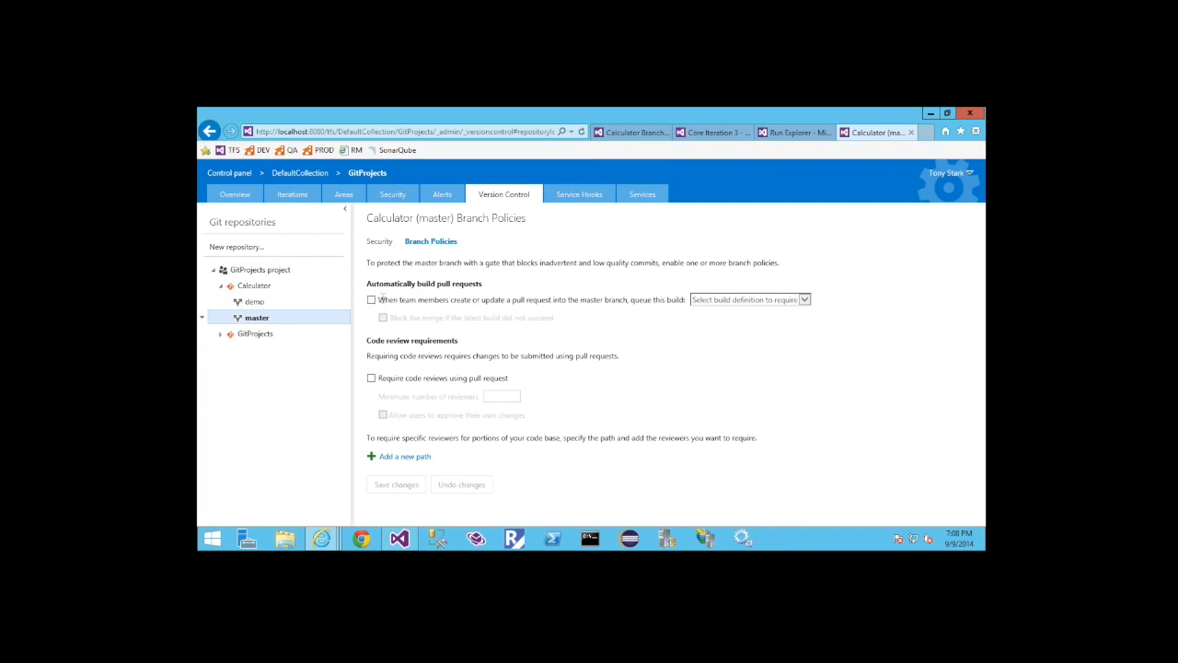
Require the Calc Master build and code reviews for pull requests into master, with at least 1 reviewer and self-approval allowed, and save the policies
{"action": "left_click", "coordinate": [370, 301]}
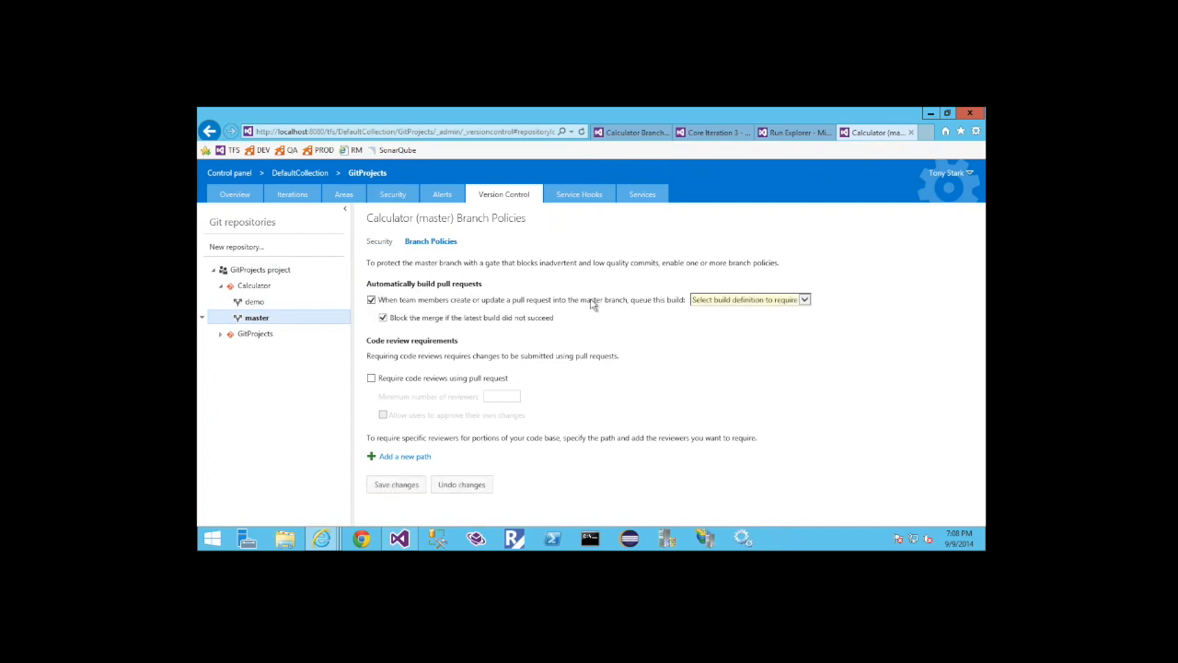
{"action": "left_click", "coordinate": [716, 300]}
{"action": "left_click", "coordinate": [716, 310]}
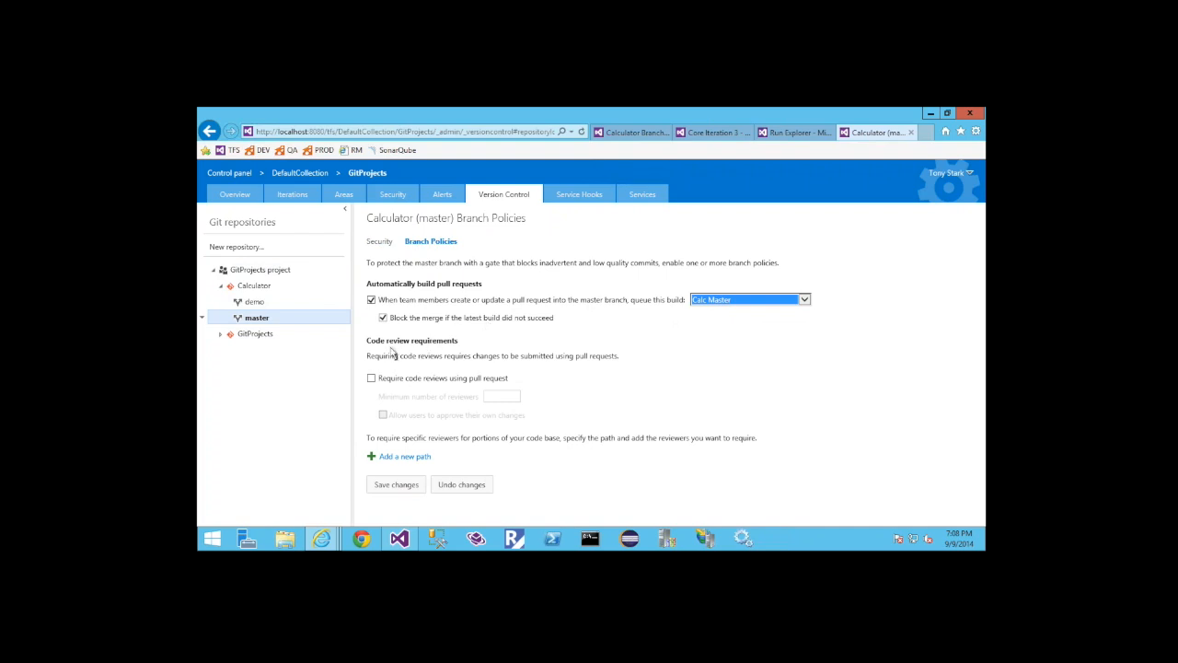
{"action": "left_click", "coordinate": [371, 378]}
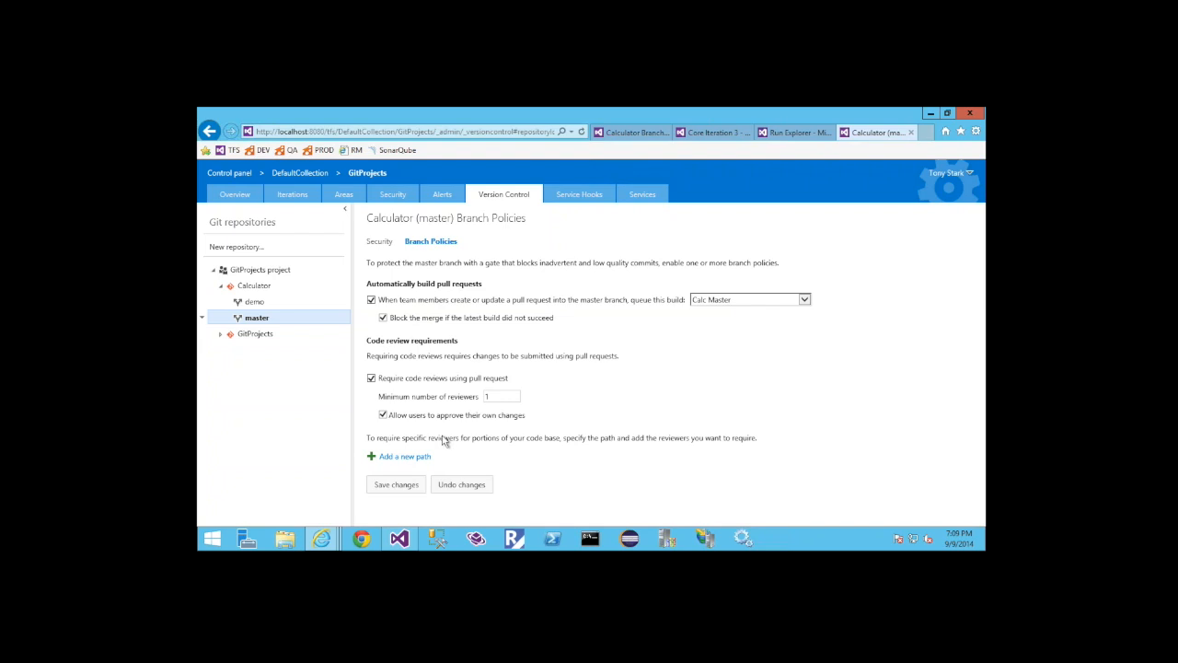
{"action": "left_click", "coordinate": [406, 486]}
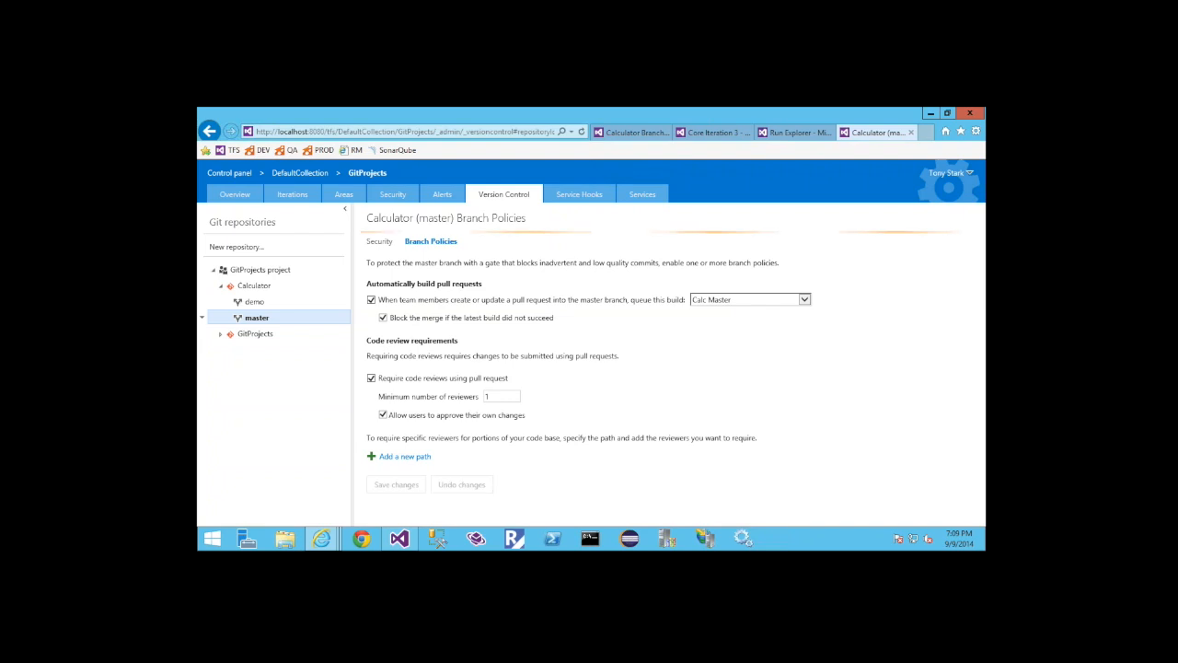
Switch to Visual Studio and check out the master branch of the Calculator repository
{"action": "left_click", "coordinate": [399, 540]}
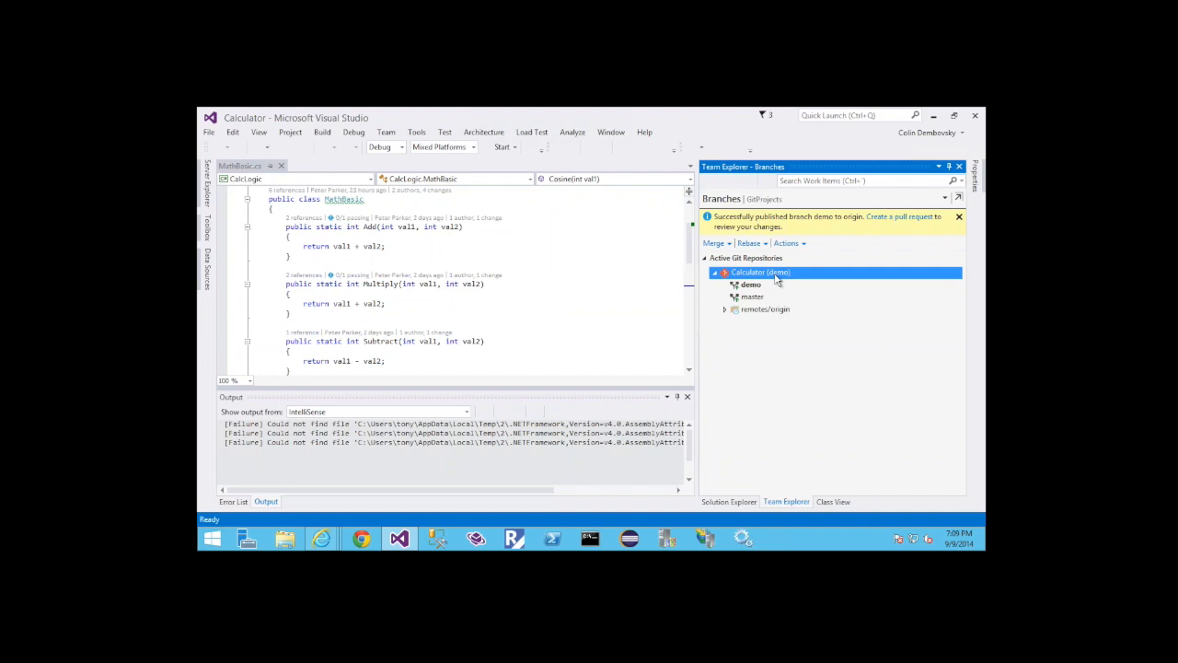
{"action": "left_click", "coordinate": [766, 199]}
{"action": "left_click", "coordinate": [775, 360]}
{"action": "left_click", "coordinate": [753, 298]}
{"action": "double_click", "coordinate": [753, 298]}
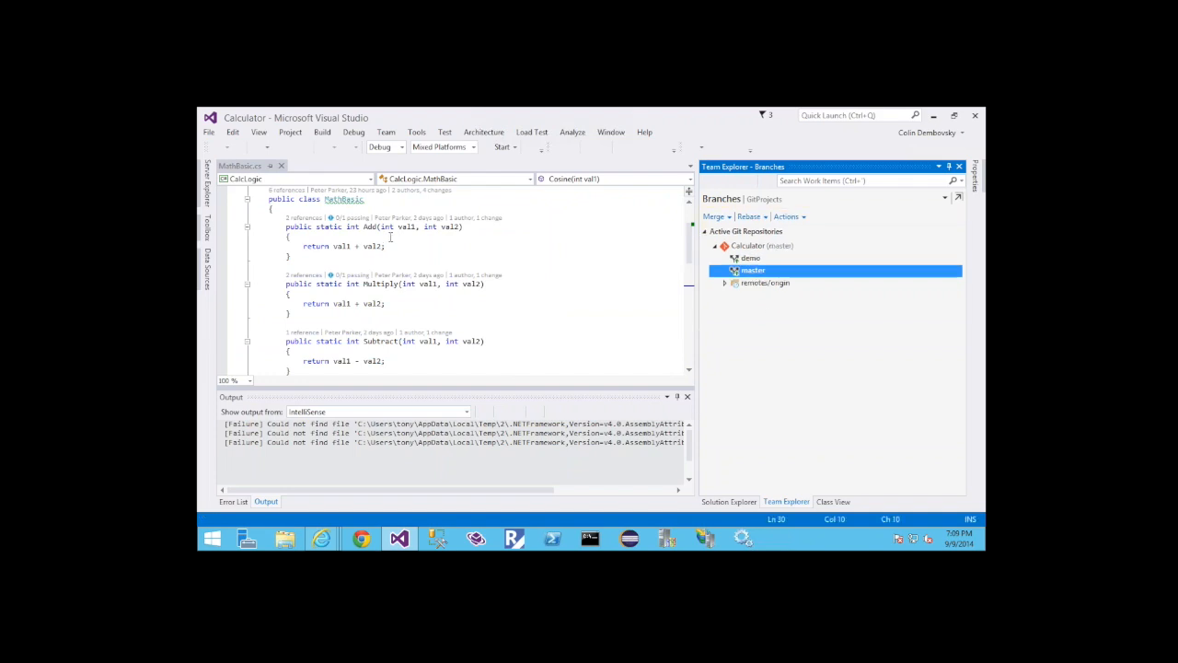
Add the comment "// some change" above the return statement of the Add method in MathBasic.cs
{"action": "left_click", "coordinate": [390, 237]}
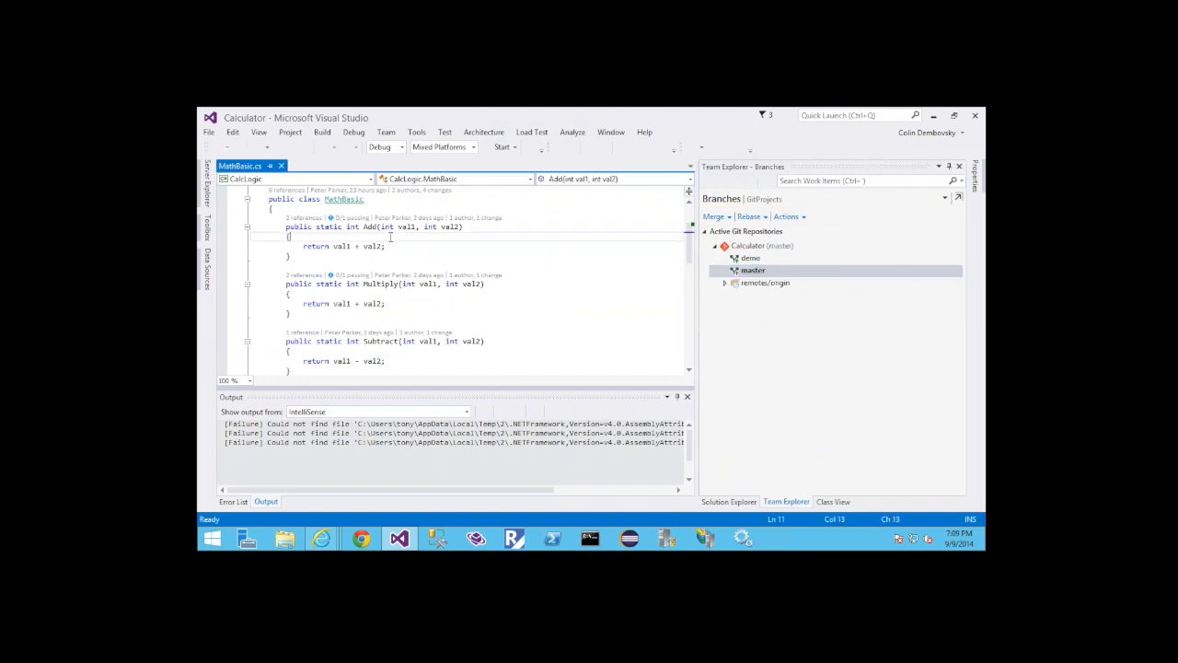
{"action": "key", "text": "Return"}
{"action": "type", "text": "// som"}
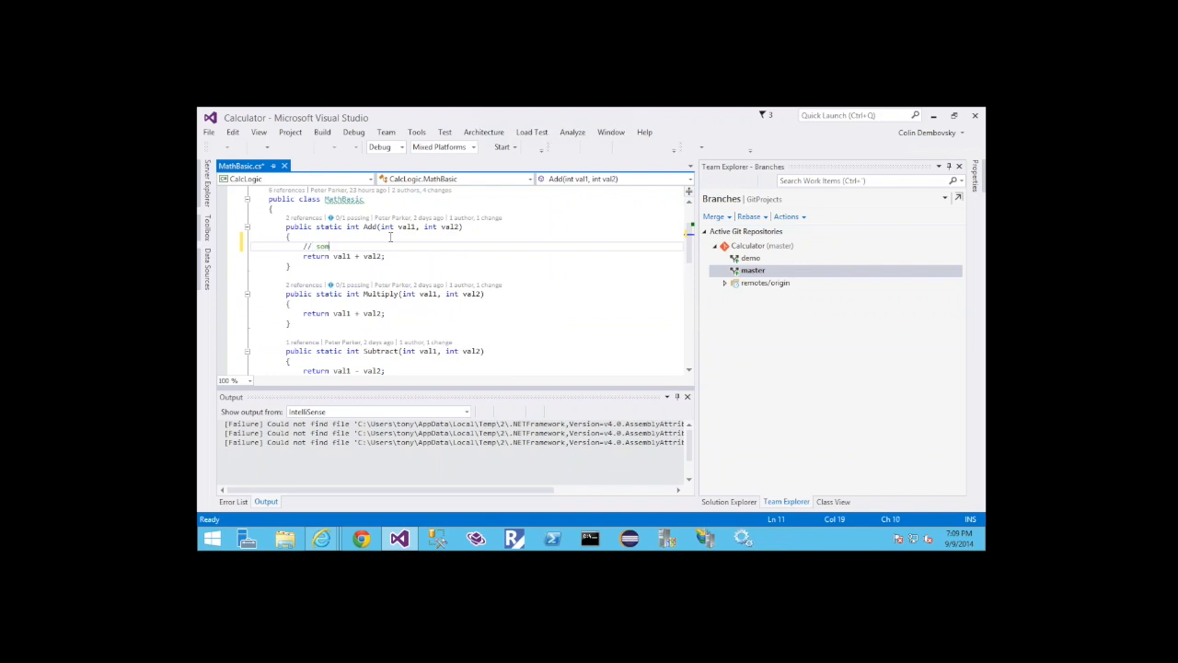
{"action": "type", "text": "e change"}
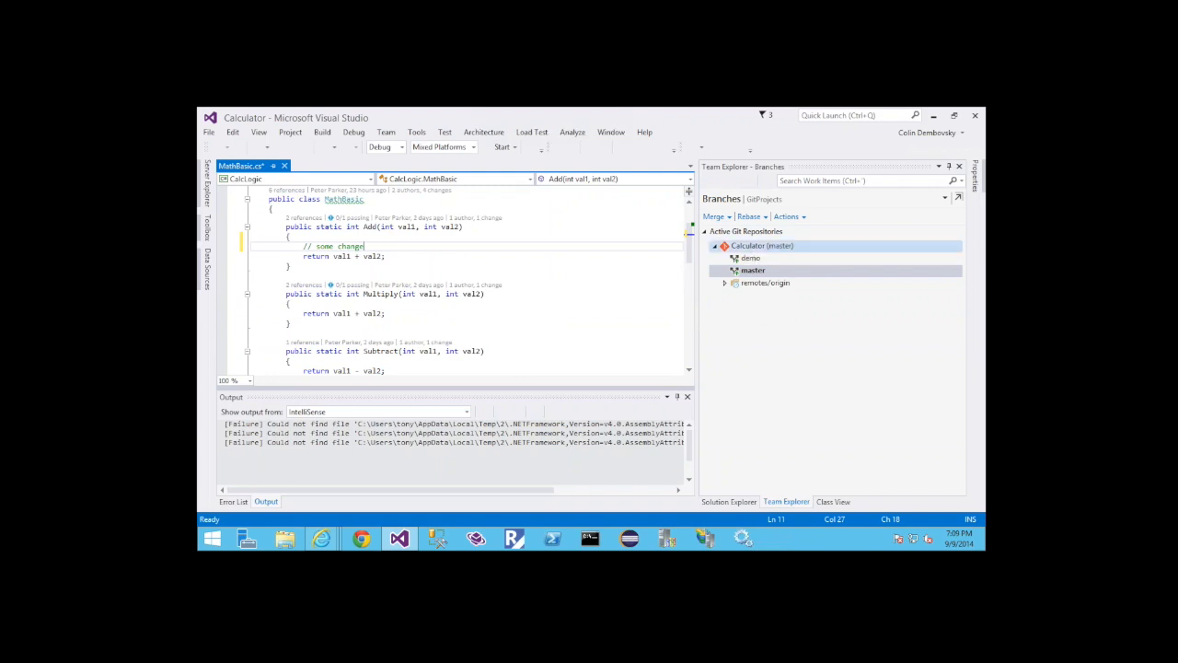
Commit the MathBasic.cs change with the message "Demo change on master" and try to push it to the remote master branch
{"action": "left_click", "coordinate": [725, 198]}
{"action": "left_click", "coordinate": [737, 231]}
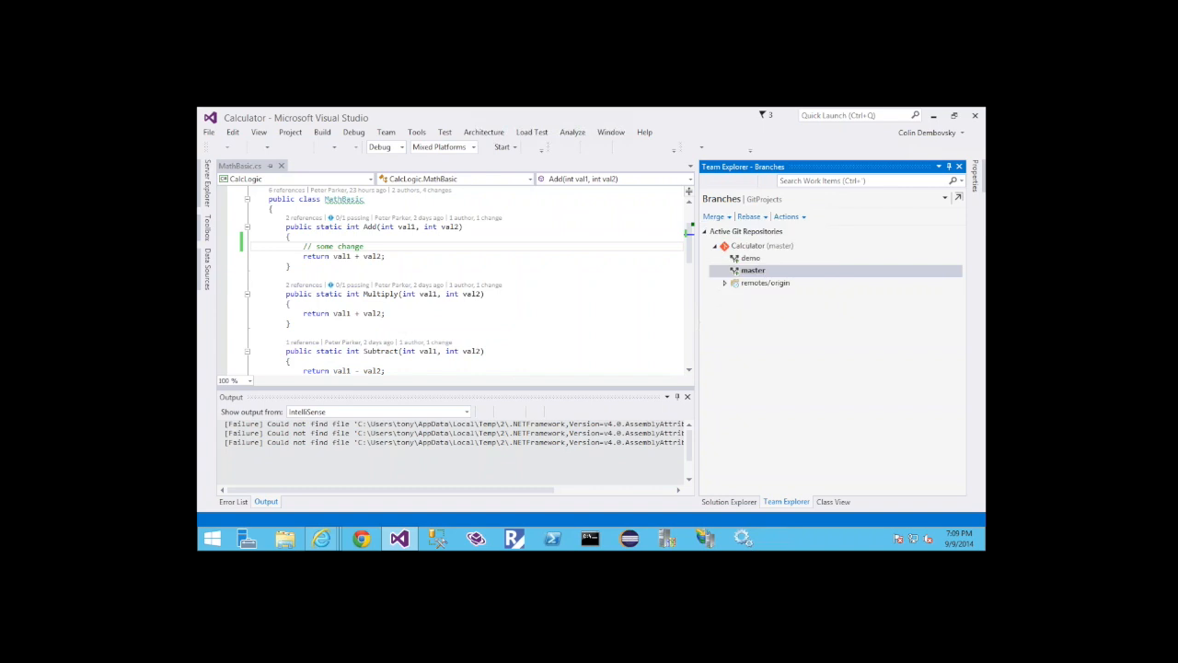
{"action": "type", "text": "Demo change on master"}
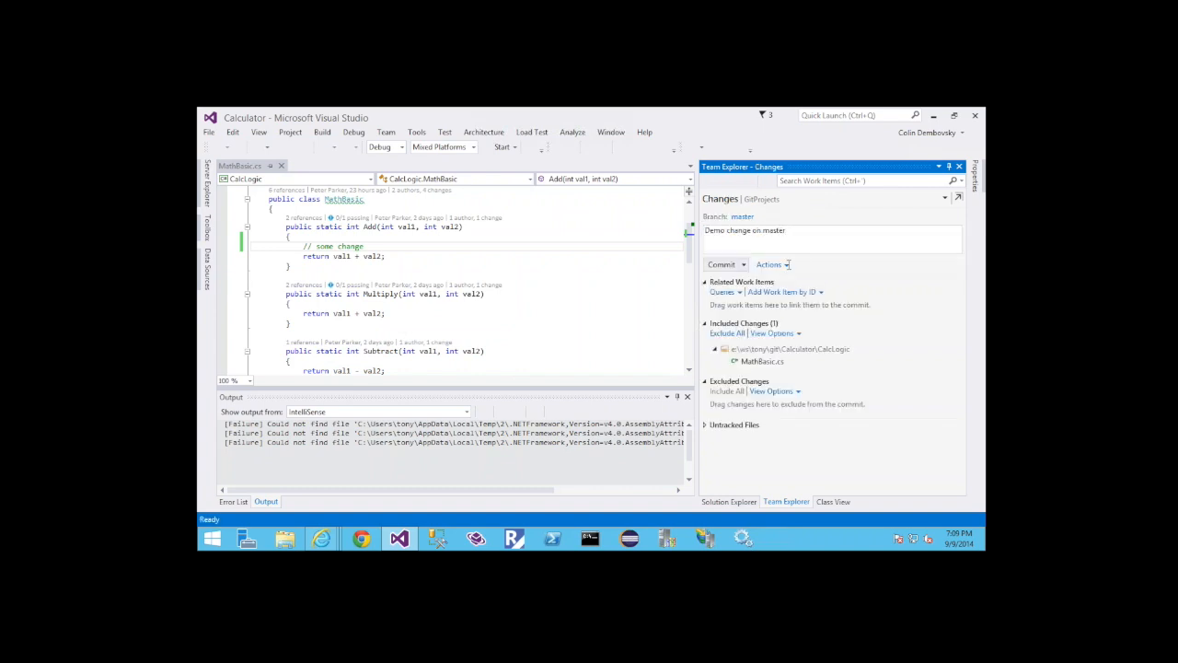
{"action": "left_click", "coordinate": [742, 294]}
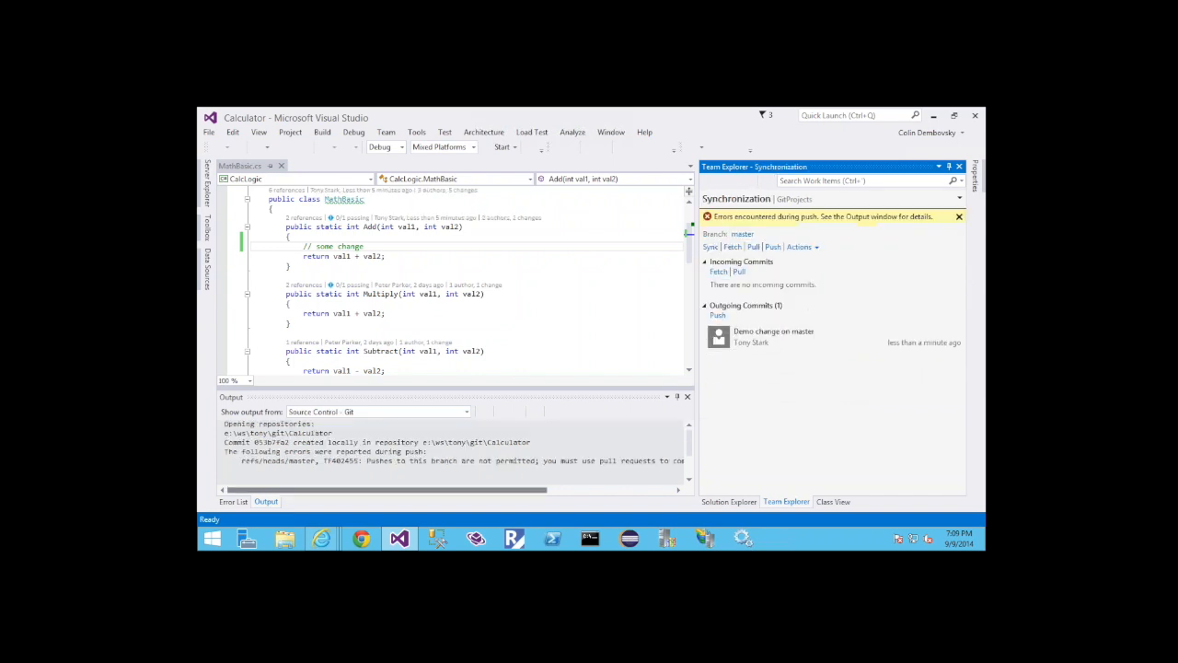
Read the full push error for master in the Git source control output
{"action": "left_click_drag", "start_coordinate": [365, 461], "coordinate": [611, 462]}
{"action": "left_click_drag", "start_coordinate": [560, 494], "coordinate": [446, 493]}
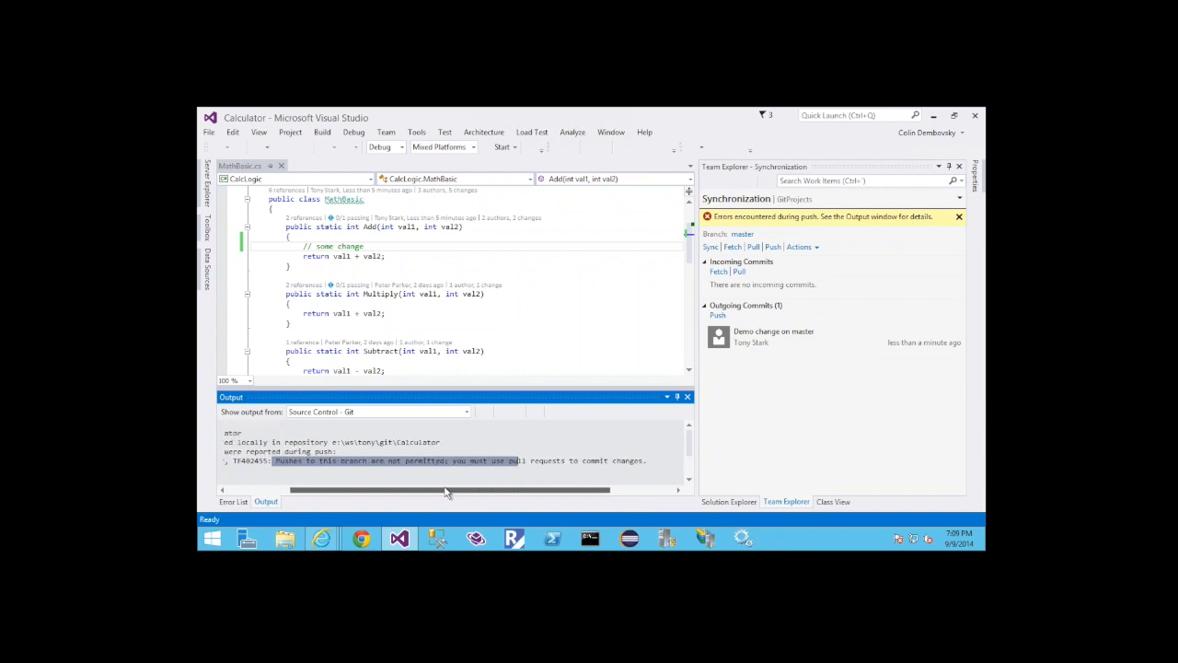
{"action": "left_click", "coordinate": [412, 471]}
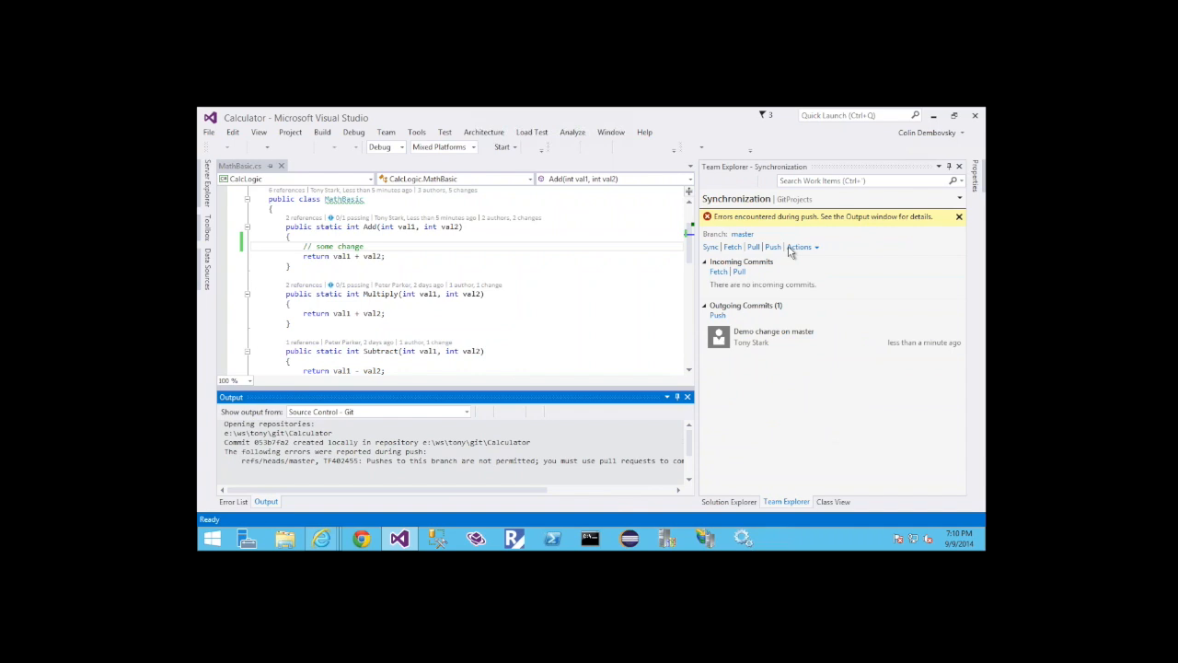
Check out the demo branch of the Calculator repository
{"action": "left_click", "coordinate": [772, 200]}
{"action": "left_click", "coordinate": [739, 232]}
{"action": "double_click", "coordinate": [750, 260]}
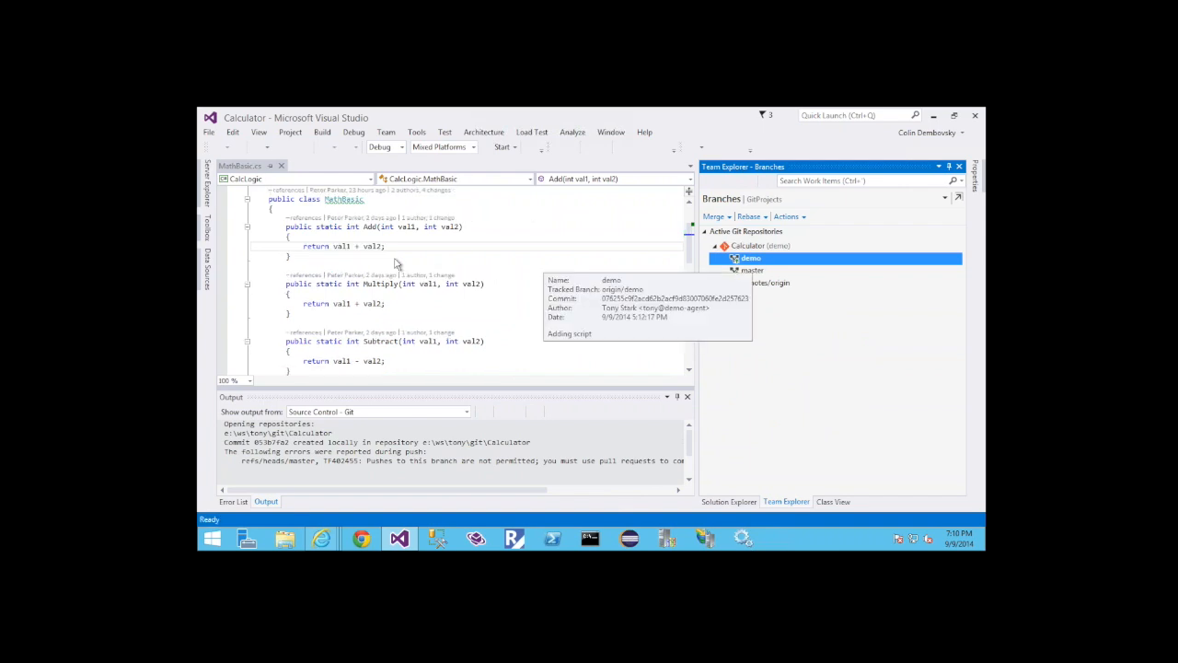
Add the comment "// demo change" above the return statement of the Multiply method in MathBasic.cs and save the file
{"action": "left_click", "coordinate": [385, 299]}
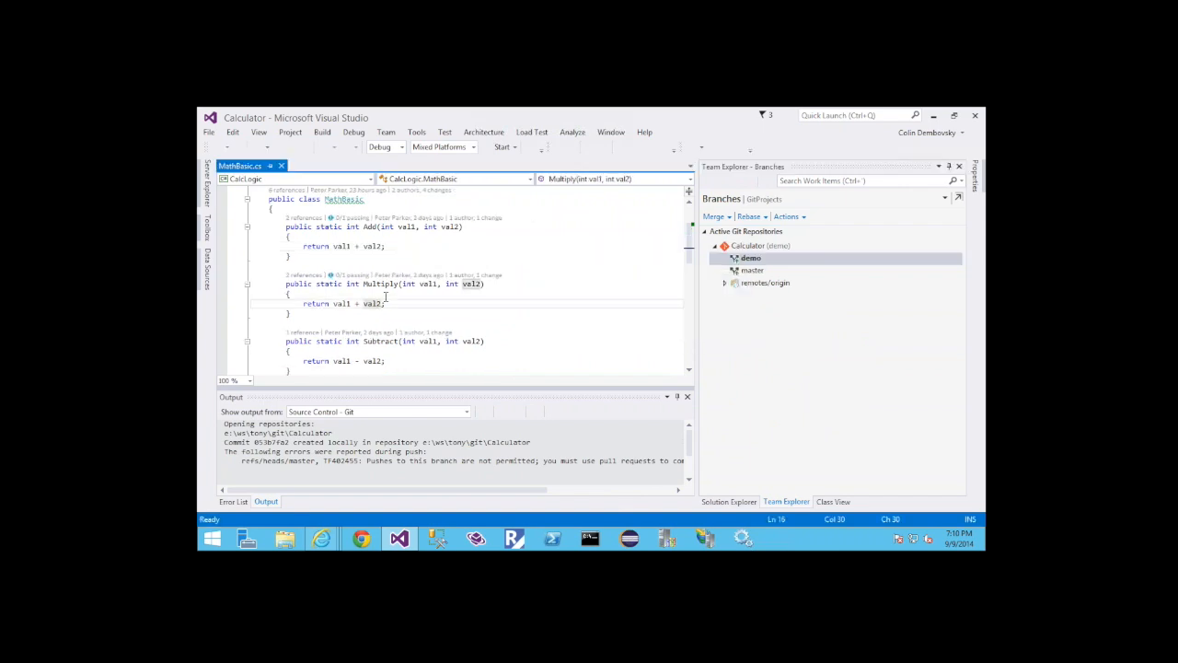
{"action": "key", "text": "ctrl+Return"}
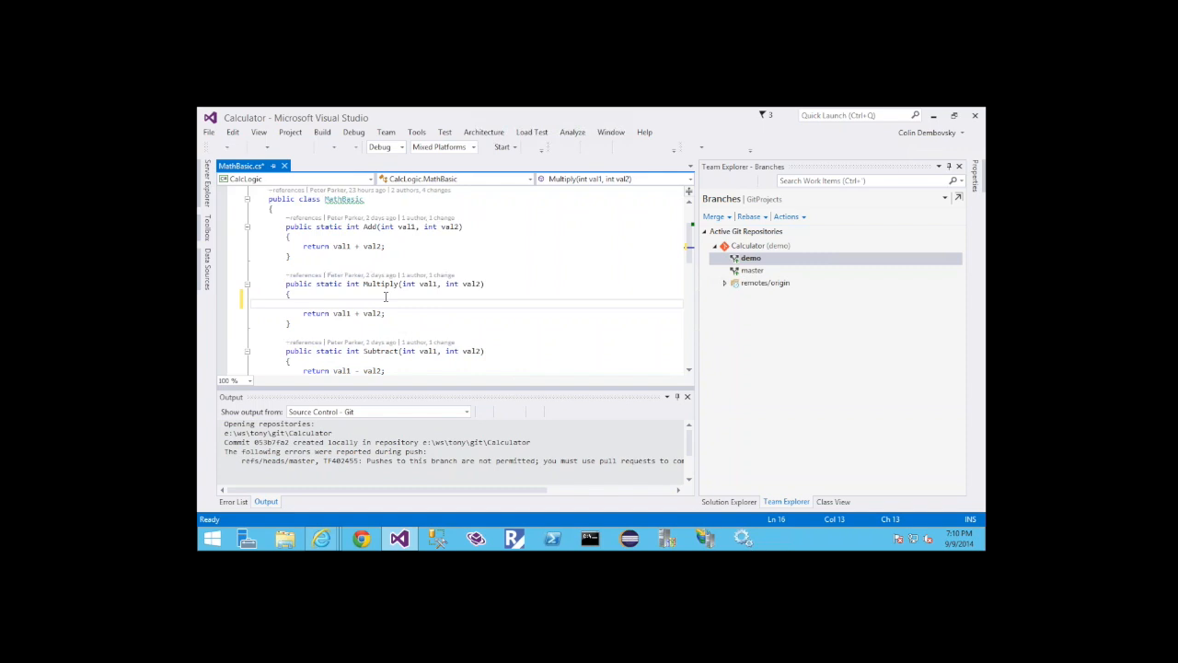
{"action": "type", "text": "// demo change"}
{"action": "key", "text": "ctrl+s"}
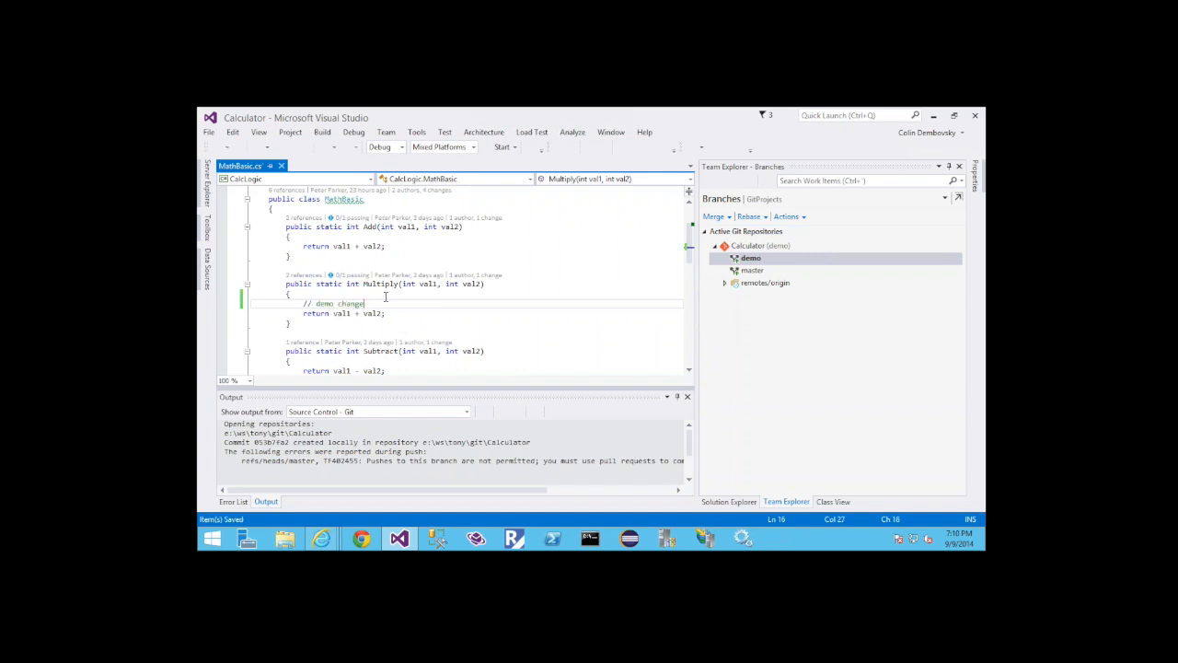
Open MathBasicTest.cs in CalcLogicUnitTests and add the comment "// another demo chagne" at the start of the CalcLogicTests namespace
{"action": "double_click", "coordinate": [763, 302]}
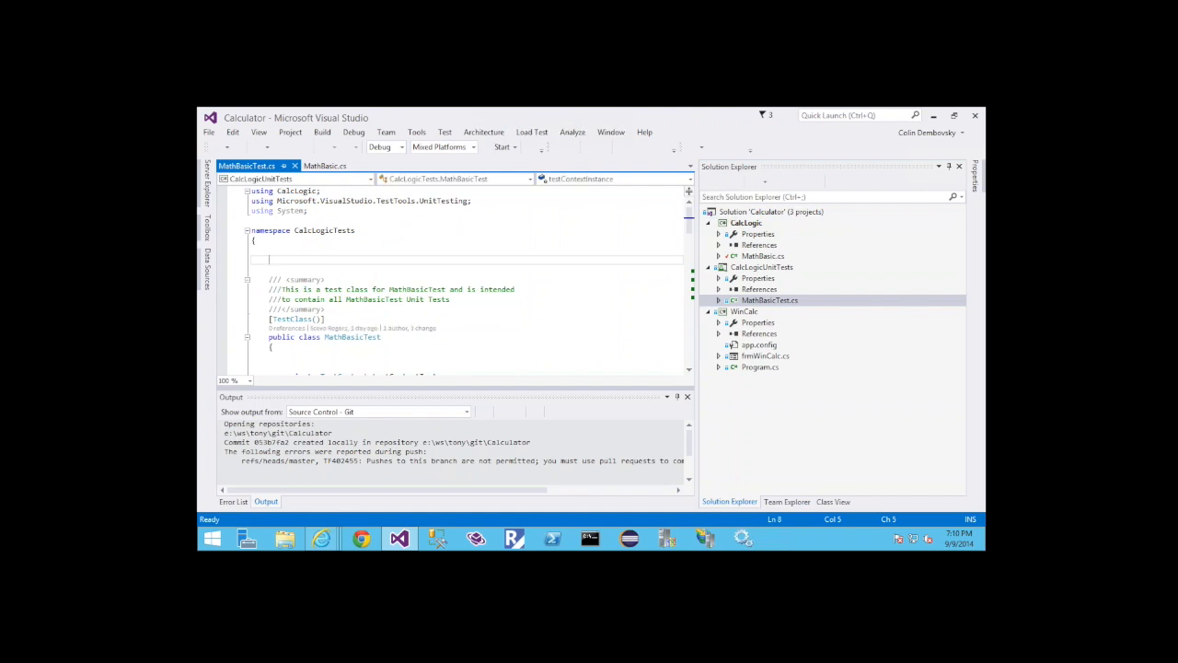
{"action": "type", "text": "// another demo chagne"}
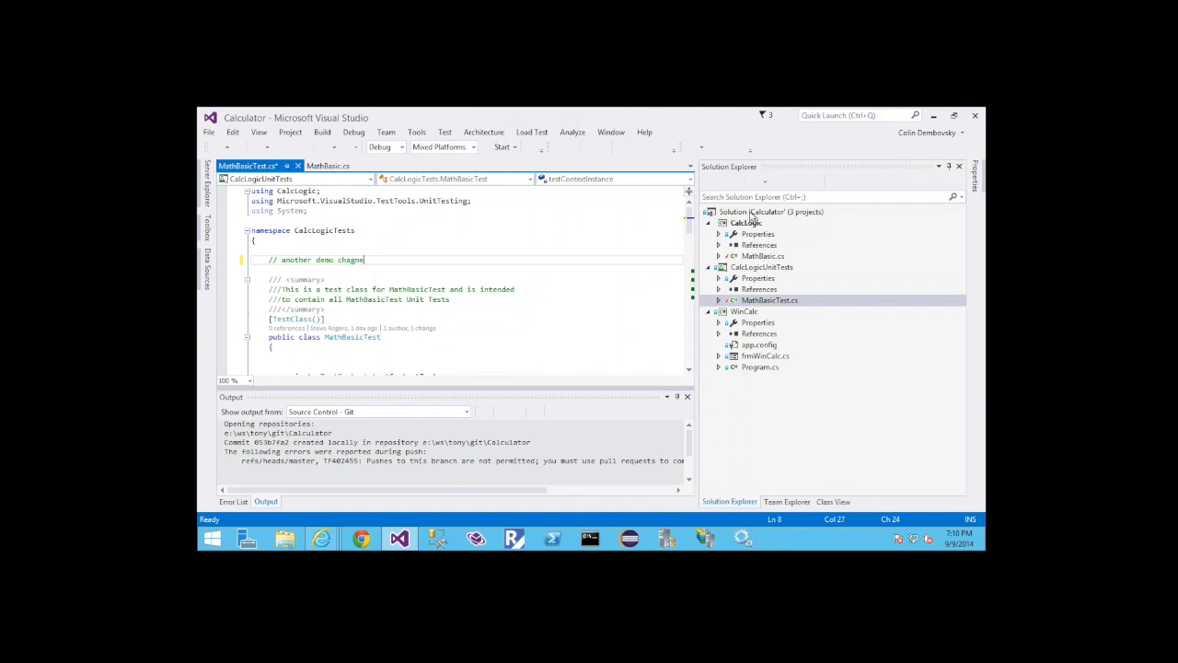
Commit the solution's changes with the message "demo change" and push them to the remote demo branch, saving the modified test file
{"action": "left_click", "coordinate": [752, 214]}
{"action": "right_click", "coordinate": [751, 213]}
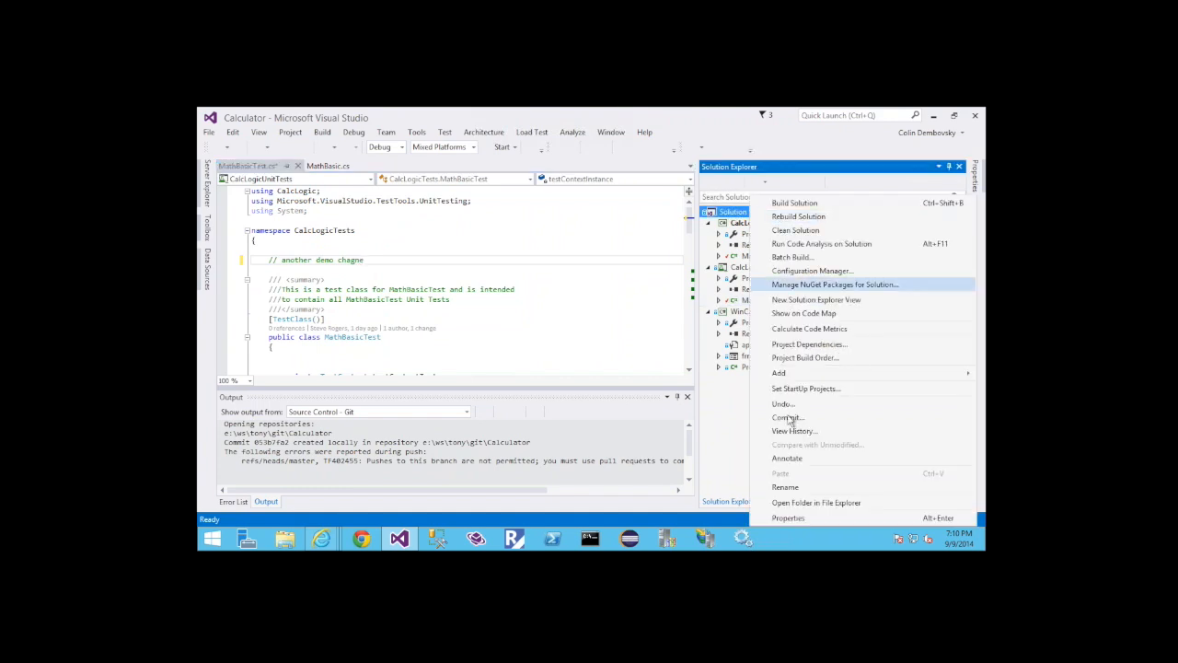
{"action": "left_click", "coordinate": [787, 417]}
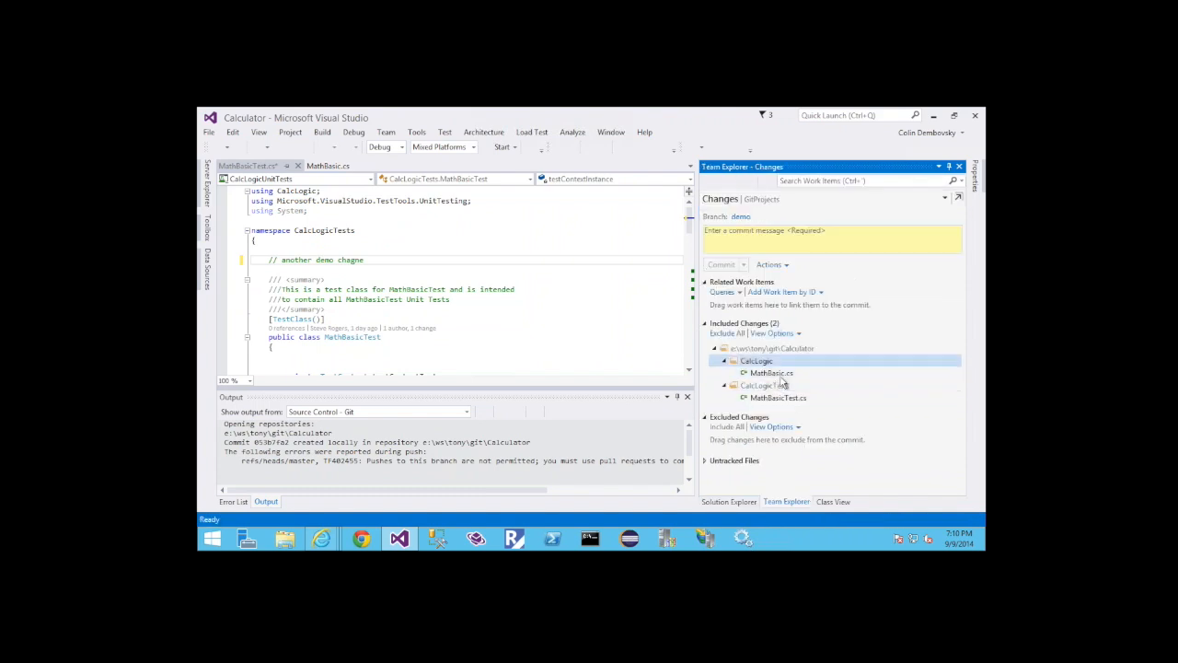
{"action": "left_click", "coordinate": [755, 241]}
{"action": "type", "text": "demo change"}
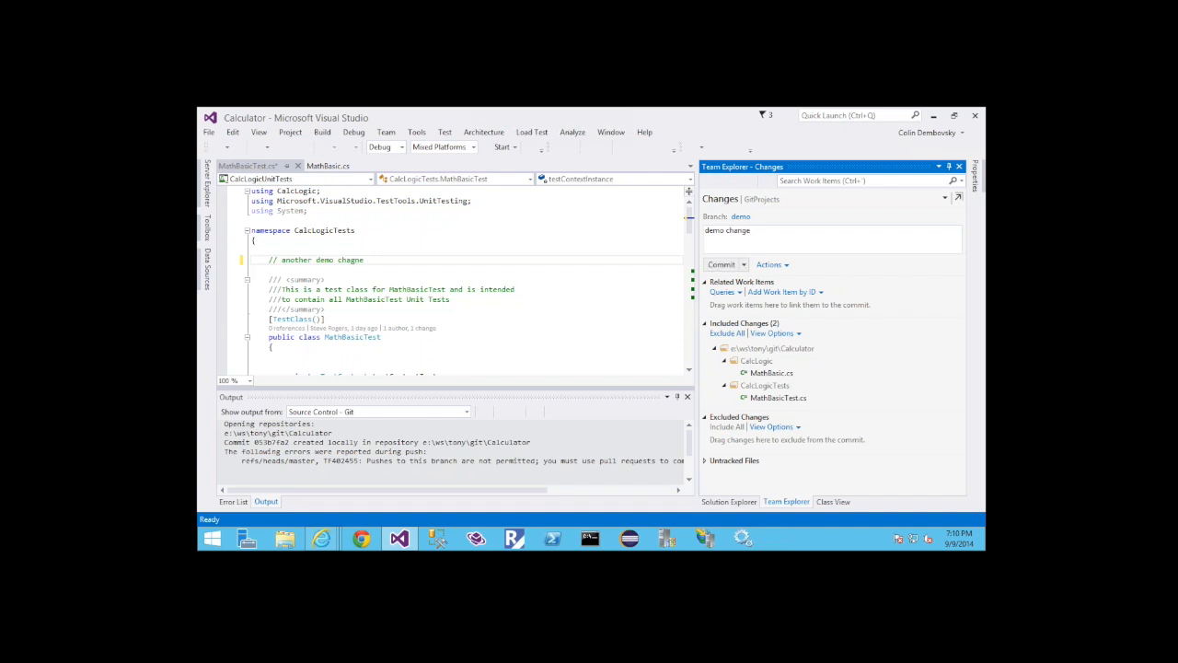
{"action": "left_click", "coordinate": [743, 264]}
{"action": "left_click", "coordinate": [745, 294]}
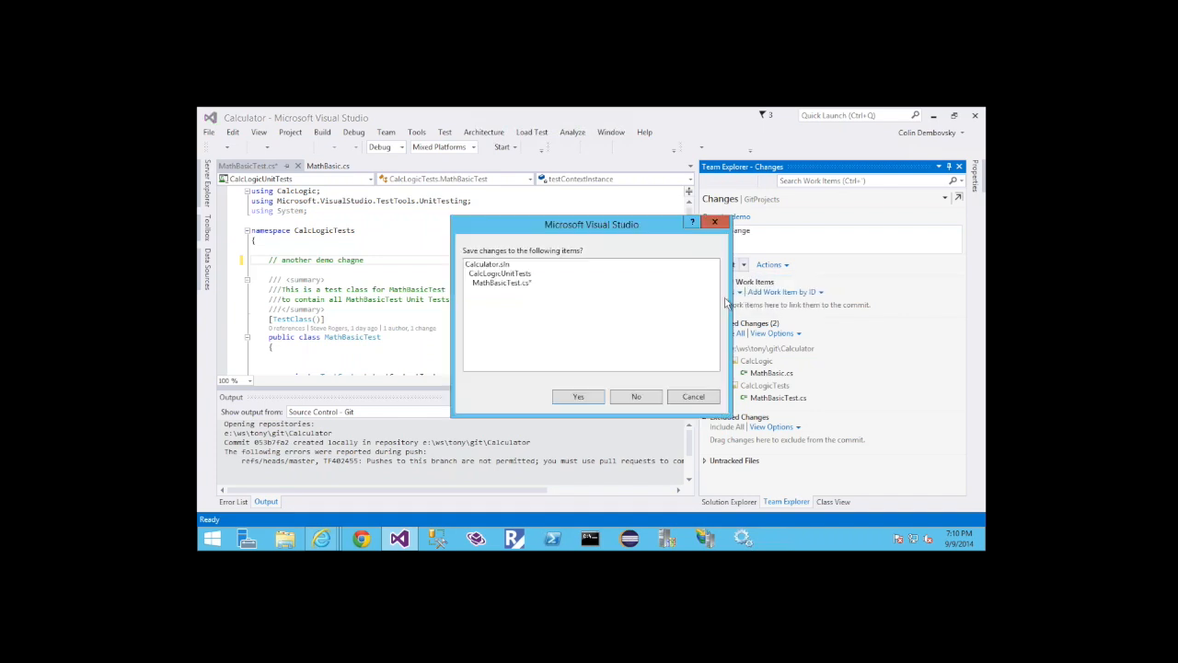
{"action": "left_click", "coordinate": [580, 398]}
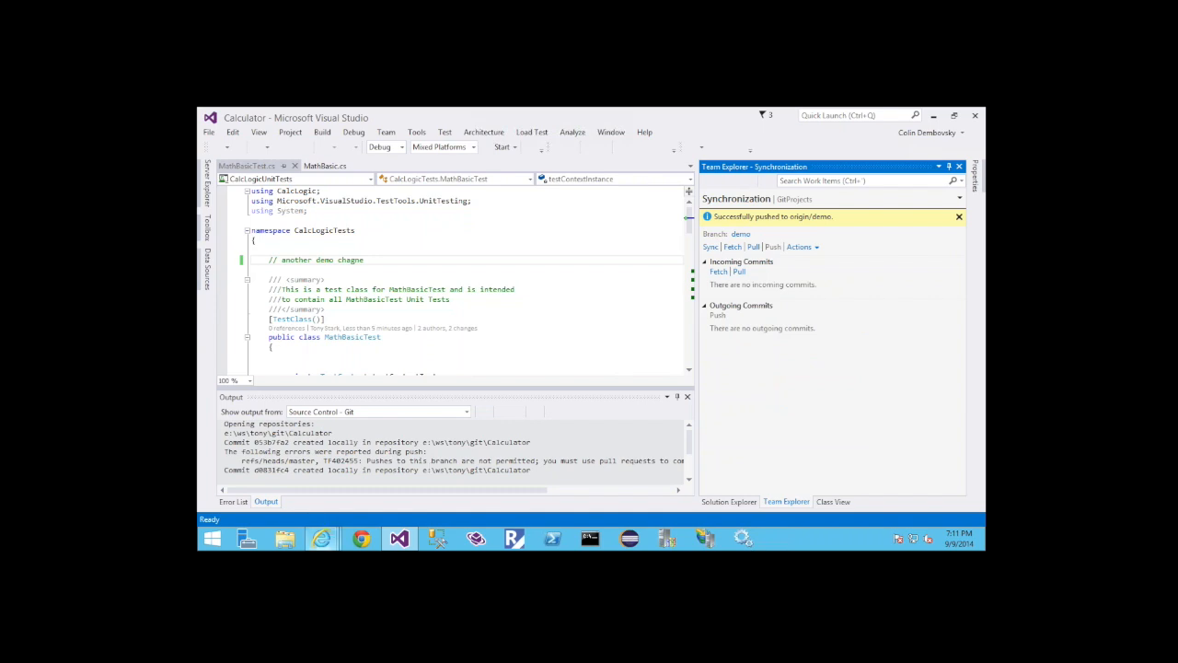
Switch to the Team Foundation Server web portal and start a pull request from the demo branch into master, titled "demo change"
{"action": "left_click", "coordinate": [322, 540]}
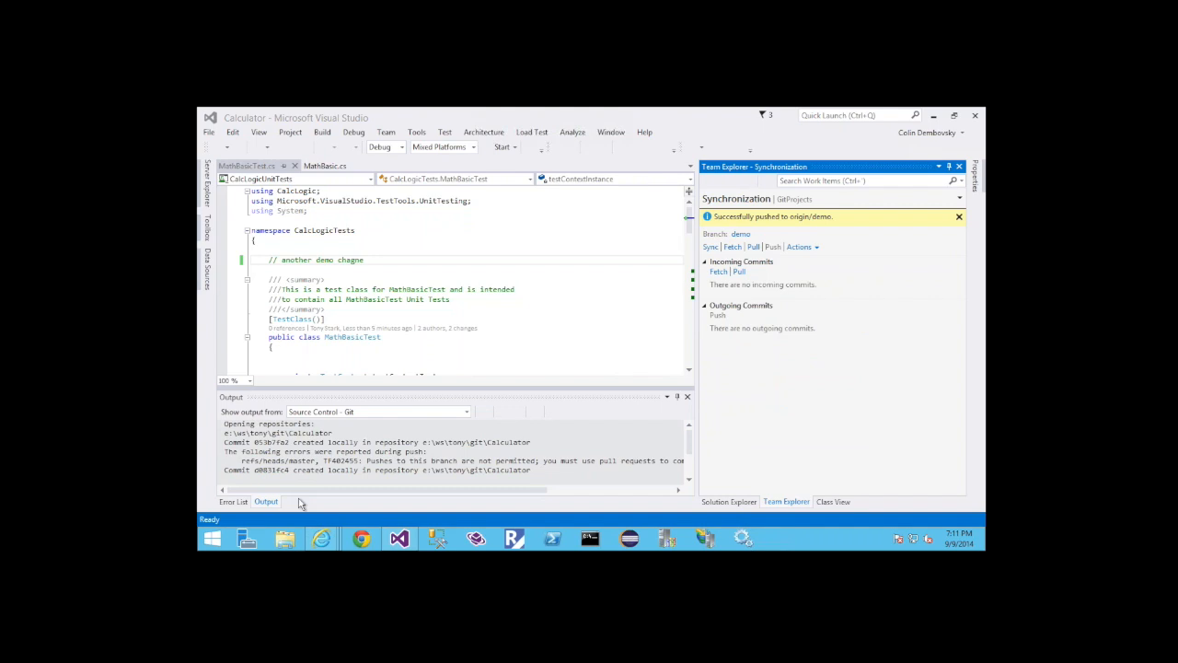
{"action": "left_click", "coordinate": [299, 503]}
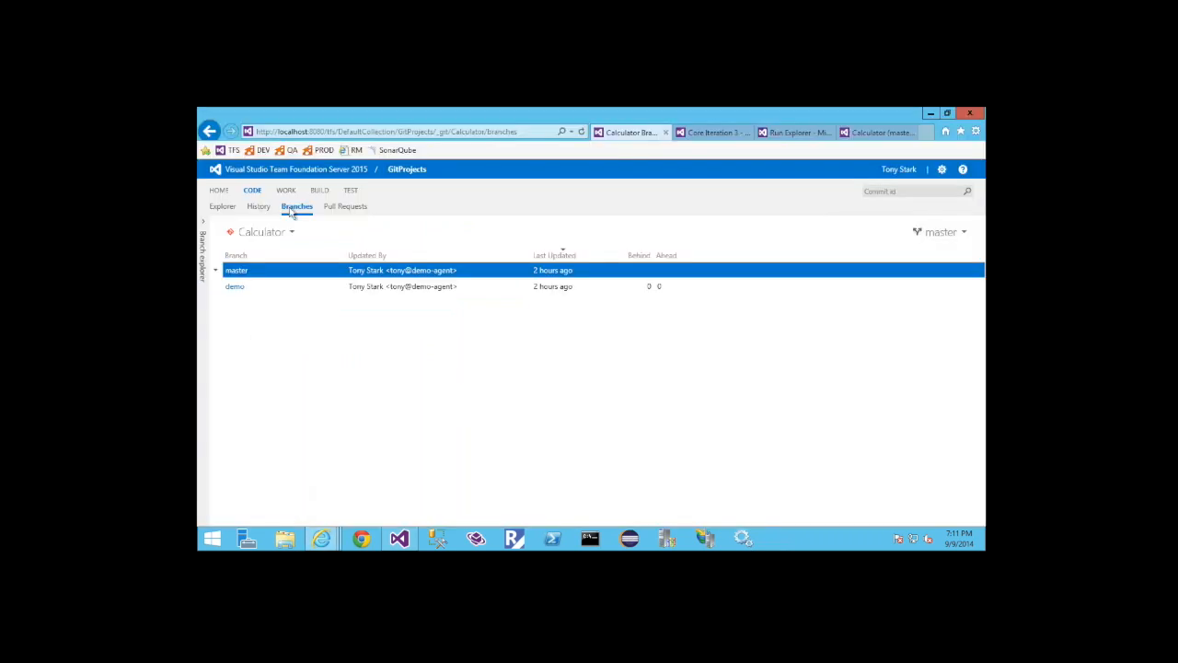
{"action": "left_click", "coordinate": [229, 209]}
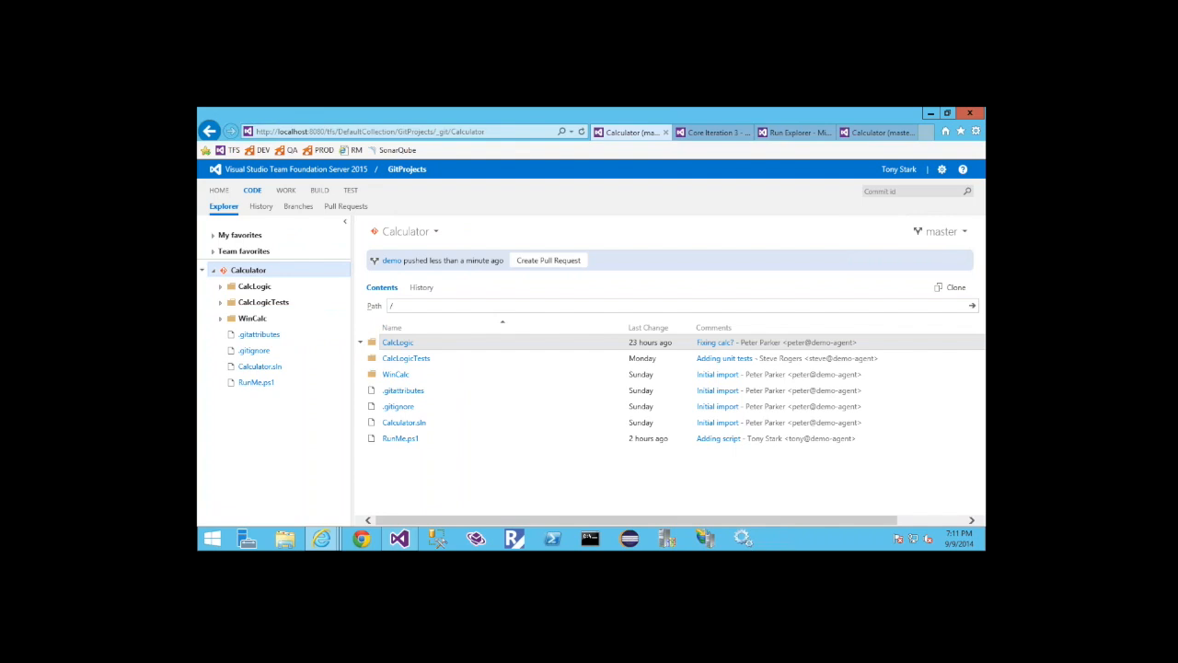
{"action": "left_click", "coordinate": [548, 260]}
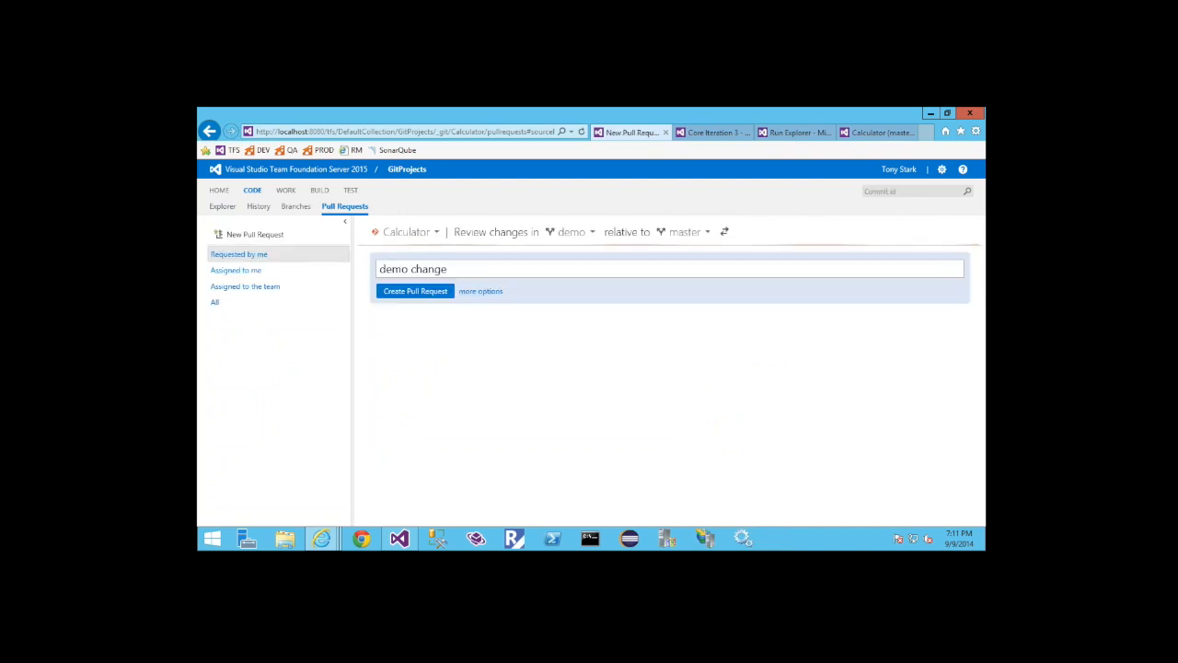
{"action": "left_click", "coordinate": [469, 268]}
{"action": "left_click_drag", "start_coordinate": [445, 270], "coordinate": [375, 271]}
{"action": "left_click", "coordinate": [482, 273]}
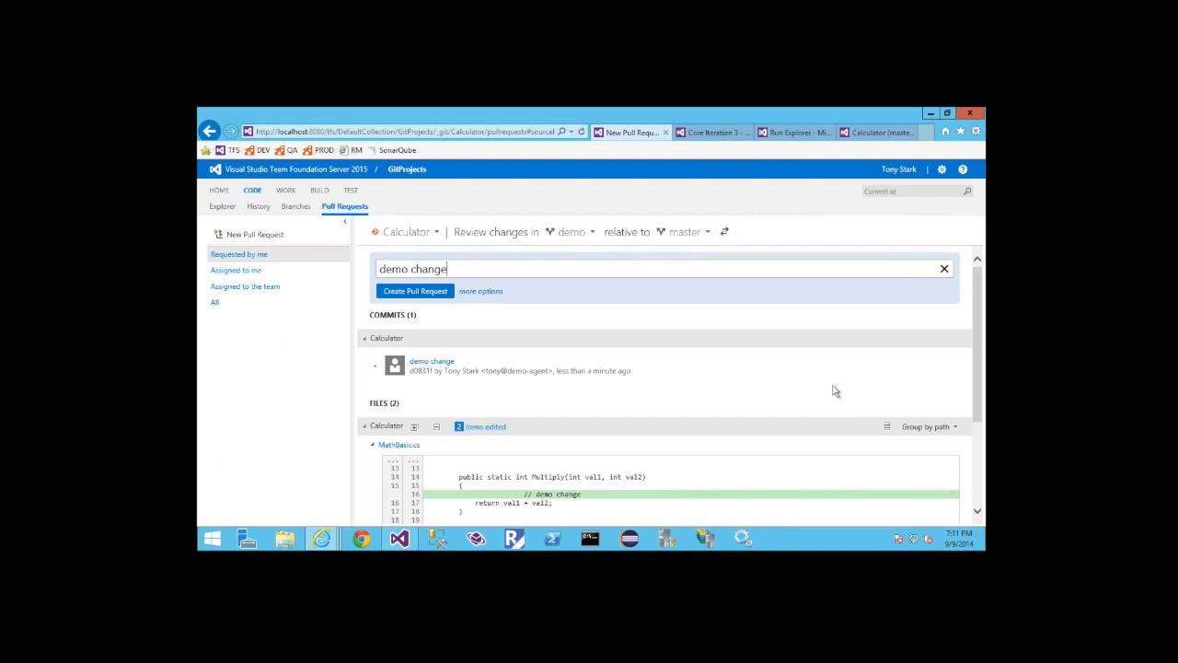
Review the file differences, add the signed-in user as a reviewer alongside GitProjects Team, and create the pull request
{"action": "left_click", "coordinate": [979, 388]}
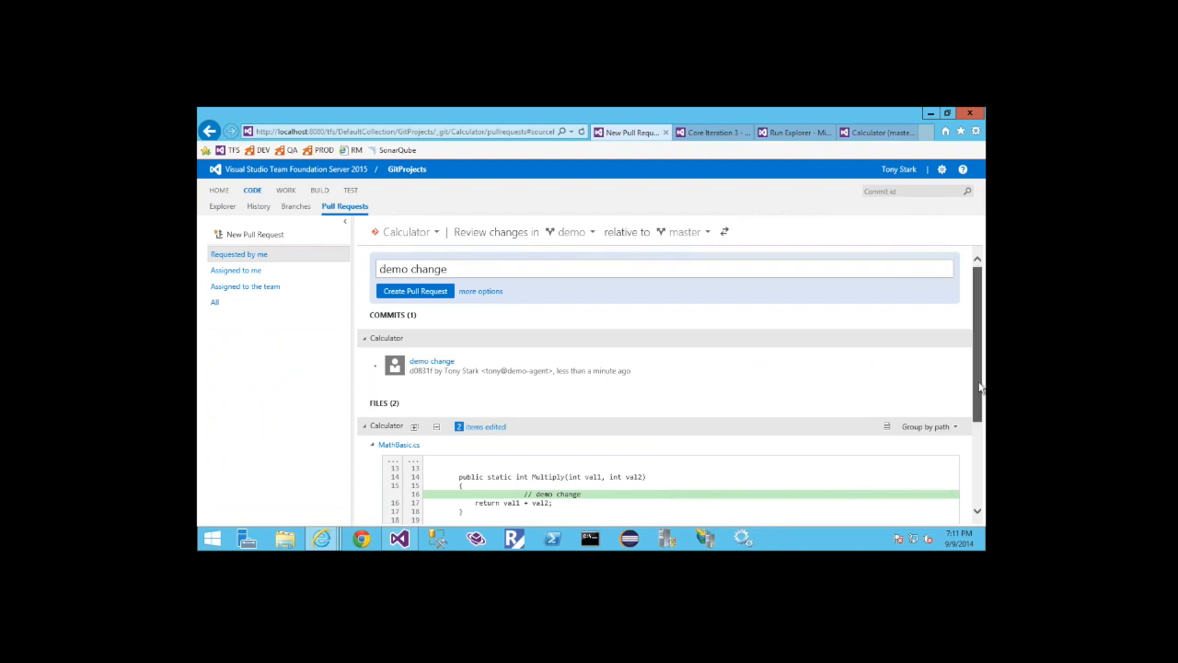
{"action": "left_click_drag", "start_coordinate": [980, 387], "coordinate": [981, 433]}
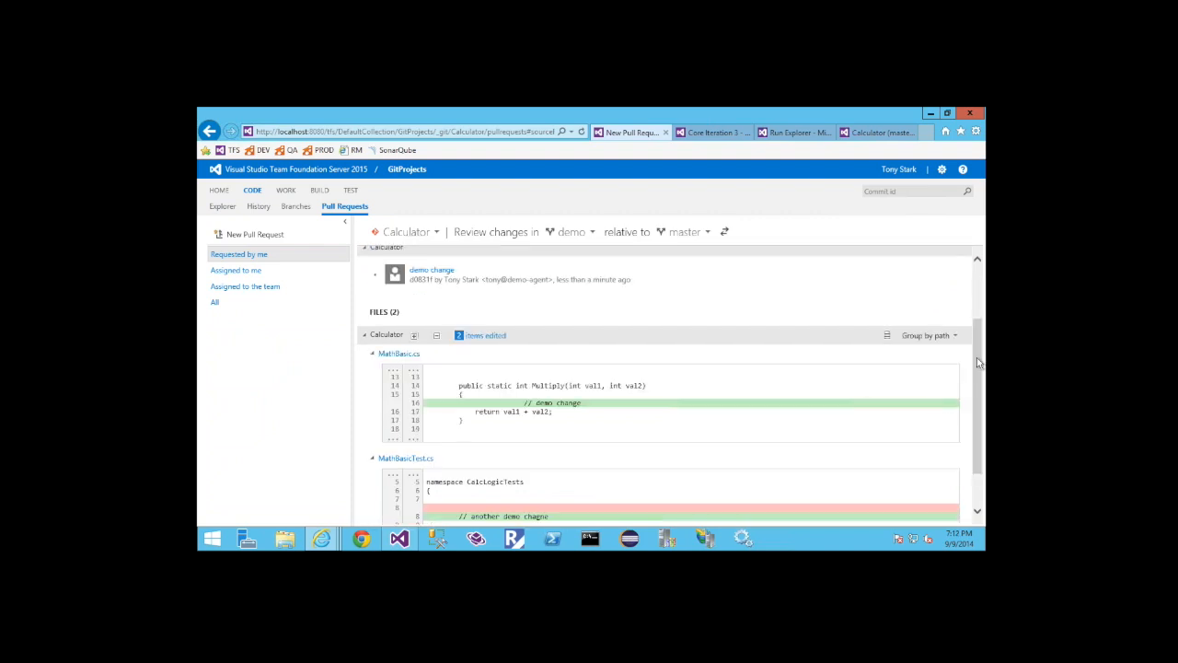
{"action": "left_click_drag", "start_coordinate": [978, 363], "coordinate": [981, 424]}
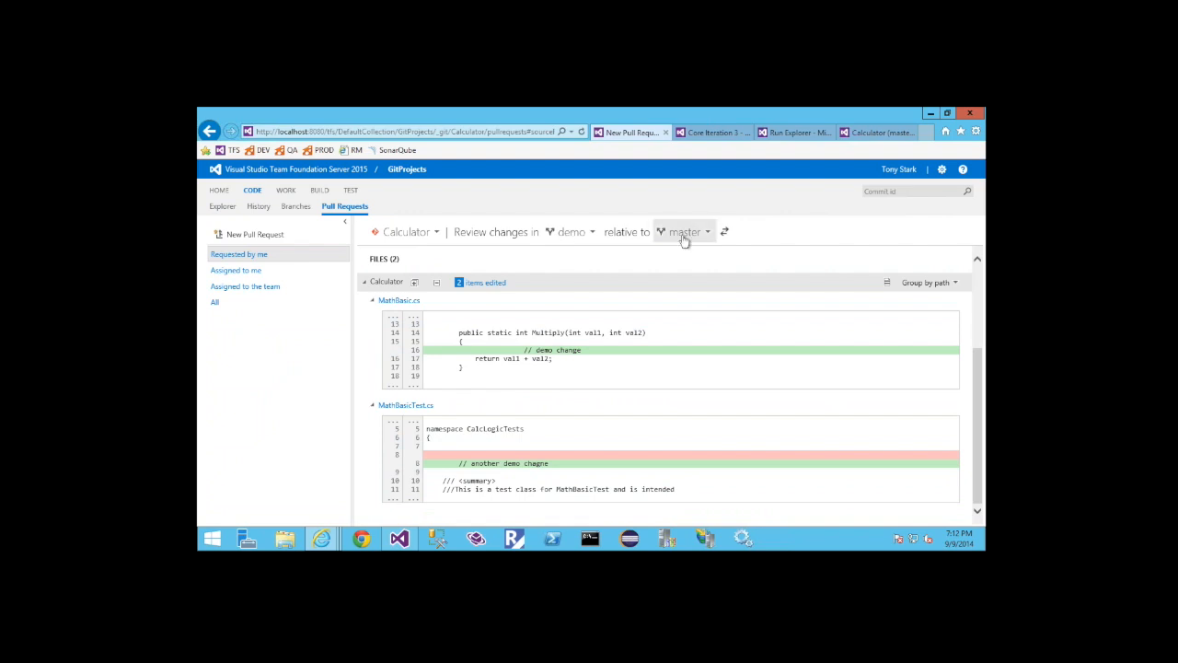
{"action": "left_click_drag", "start_coordinate": [983, 357], "coordinate": [979, 273]}
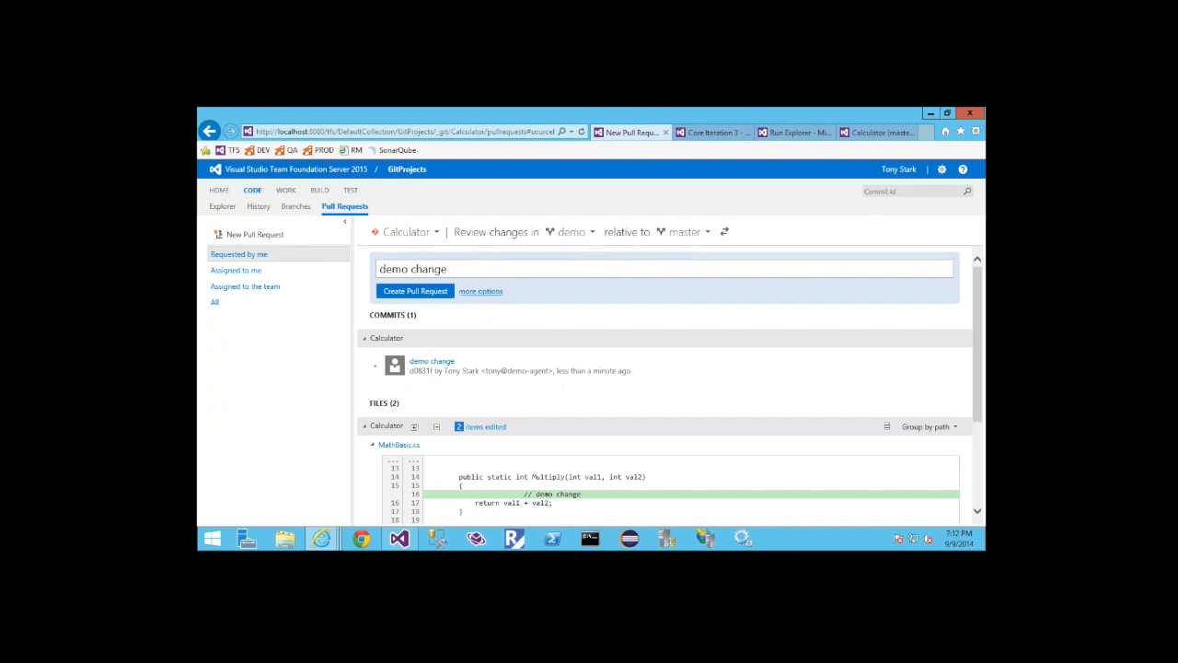
{"action": "left_click", "coordinate": [480, 291]}
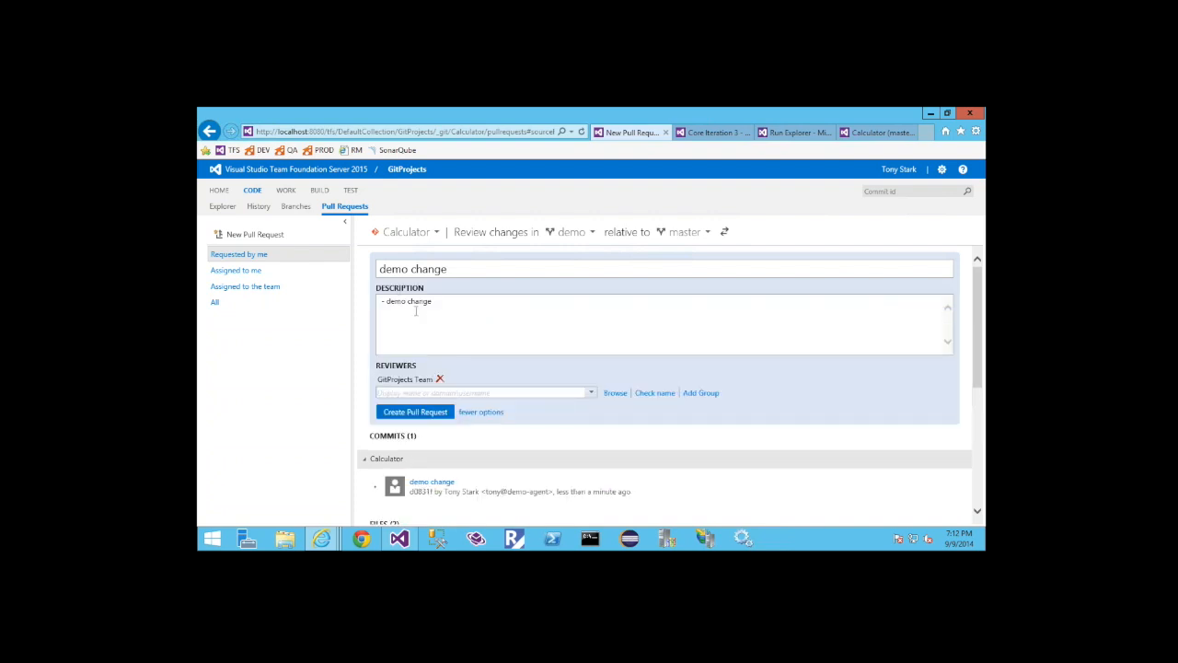
{"action": "left_click", "coordinate": [417, 392]}
{"action": "type", "text": "tony"}
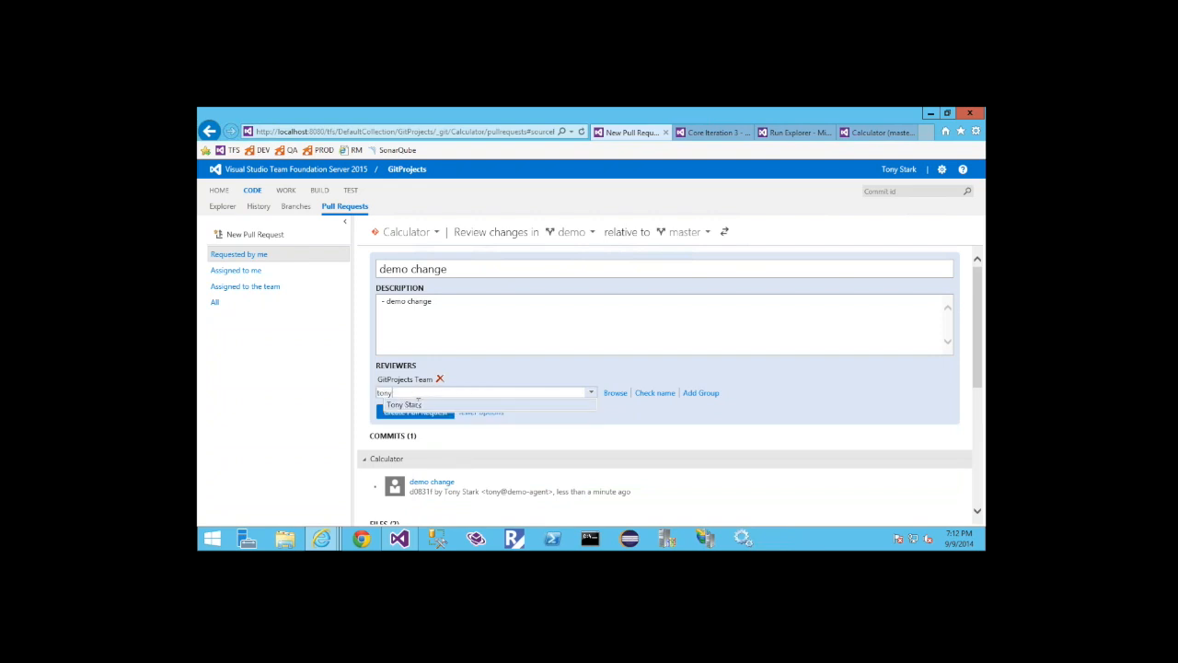
{"action": "left_click", "coordinate": [418, 404]}
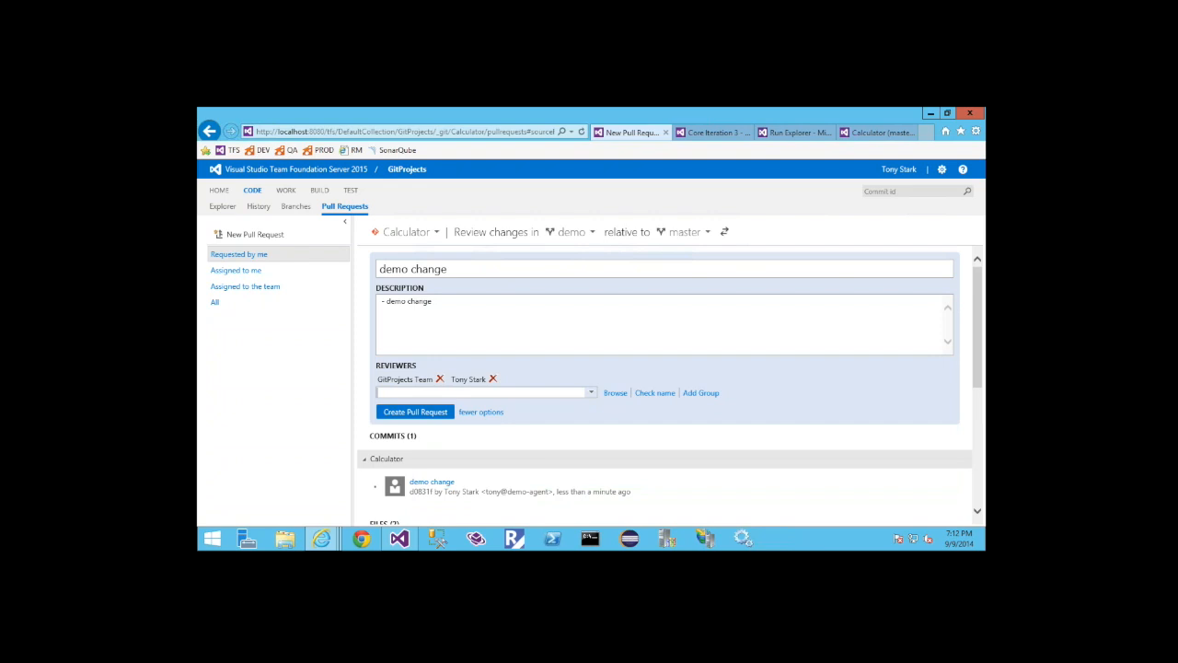
{"action": "left_click", "coordinate": [414, 413]}
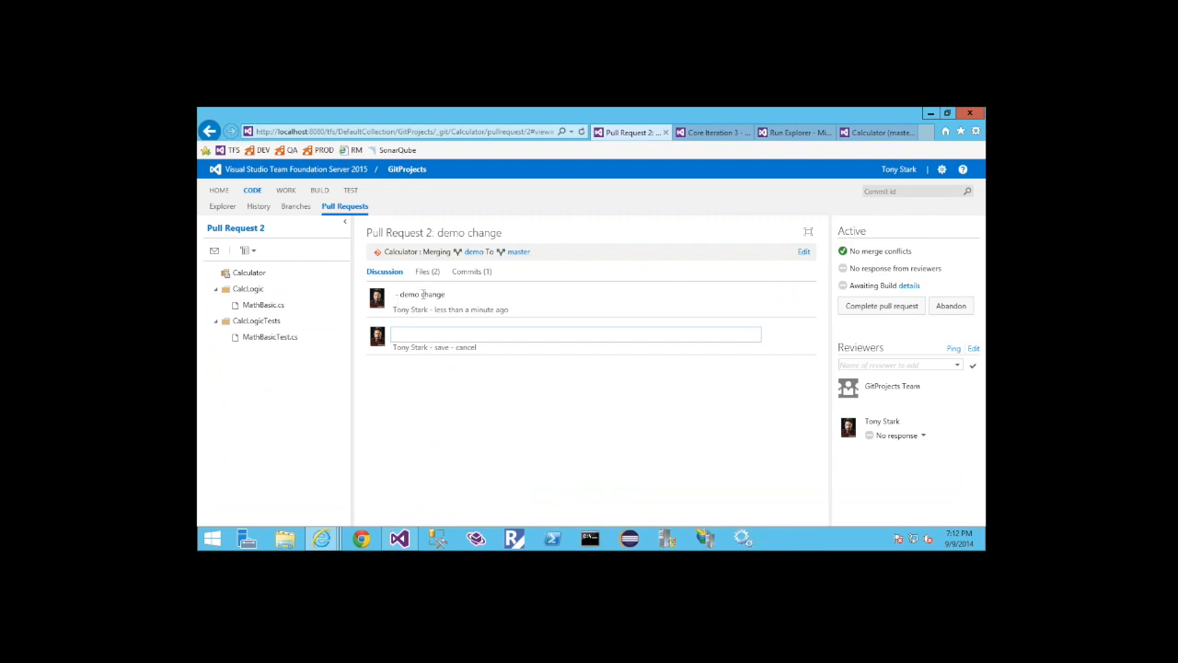
Post the comment "Great code!" in the pull request's discussion
{"action": "left_click", "coordinate": [420, 337]}
{"action": "type", "text": "Great code!"}
{"action": "key", "text": "Return"}
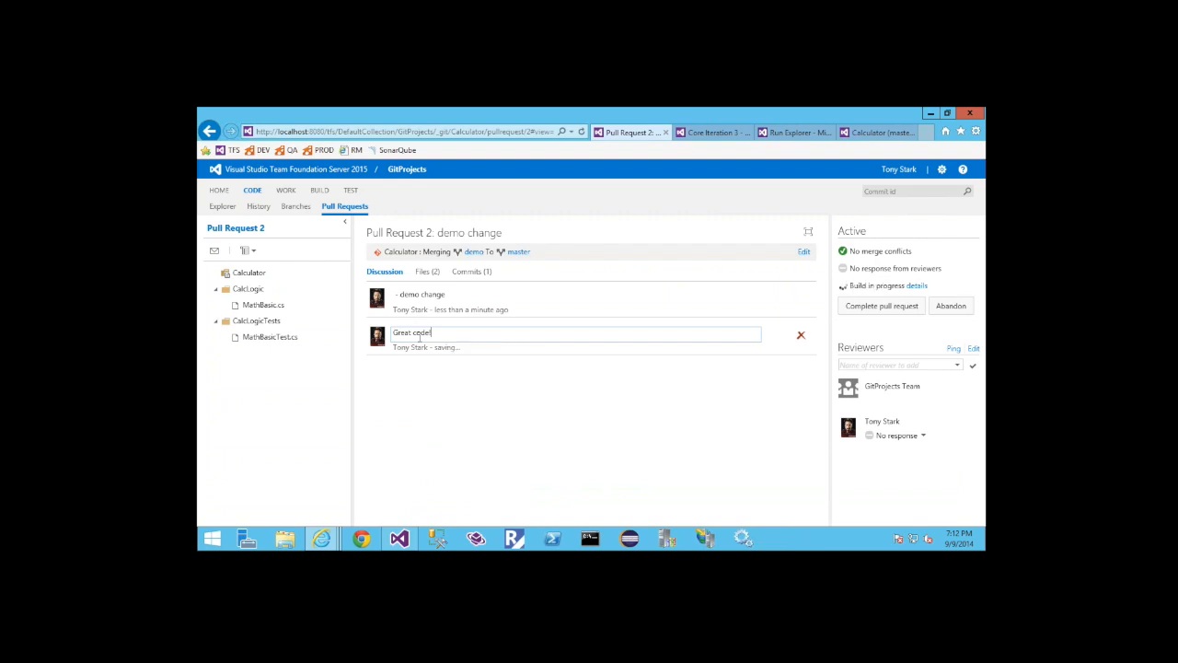
Add the review comment "Remove comment code" to the "// demo change" line of MathBasic.cs in the pull request's changed files
{"action": "left_click", "coordinate": [426, 272]}
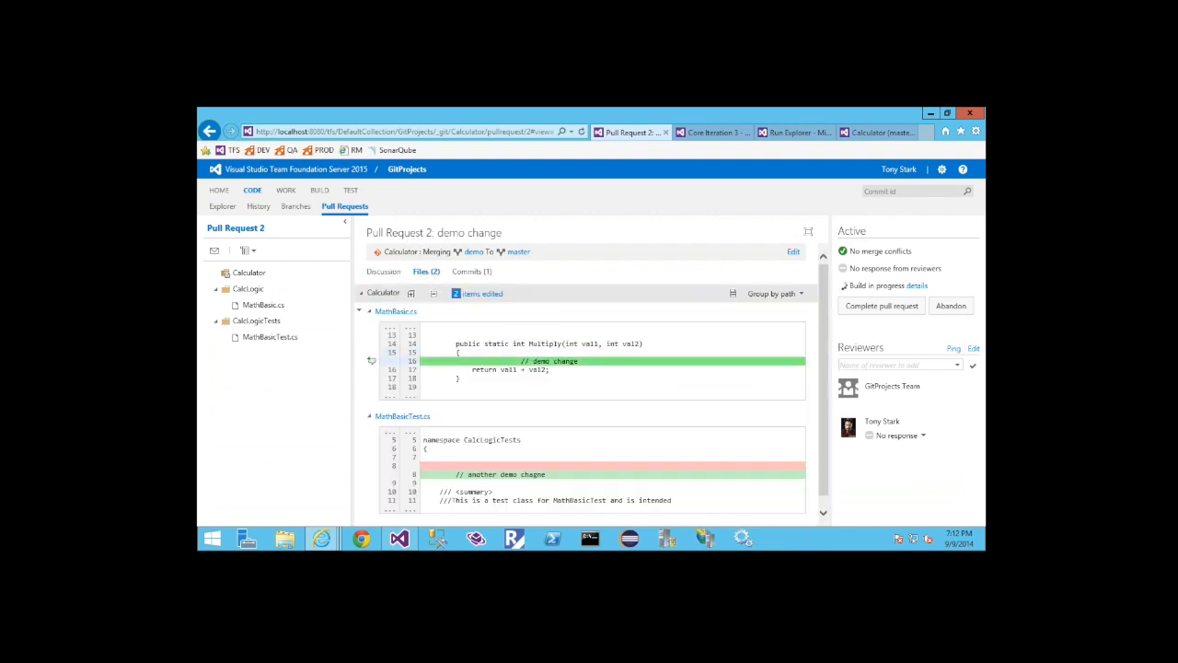
{"action": "left_click", "coordinate": [370, 359]}
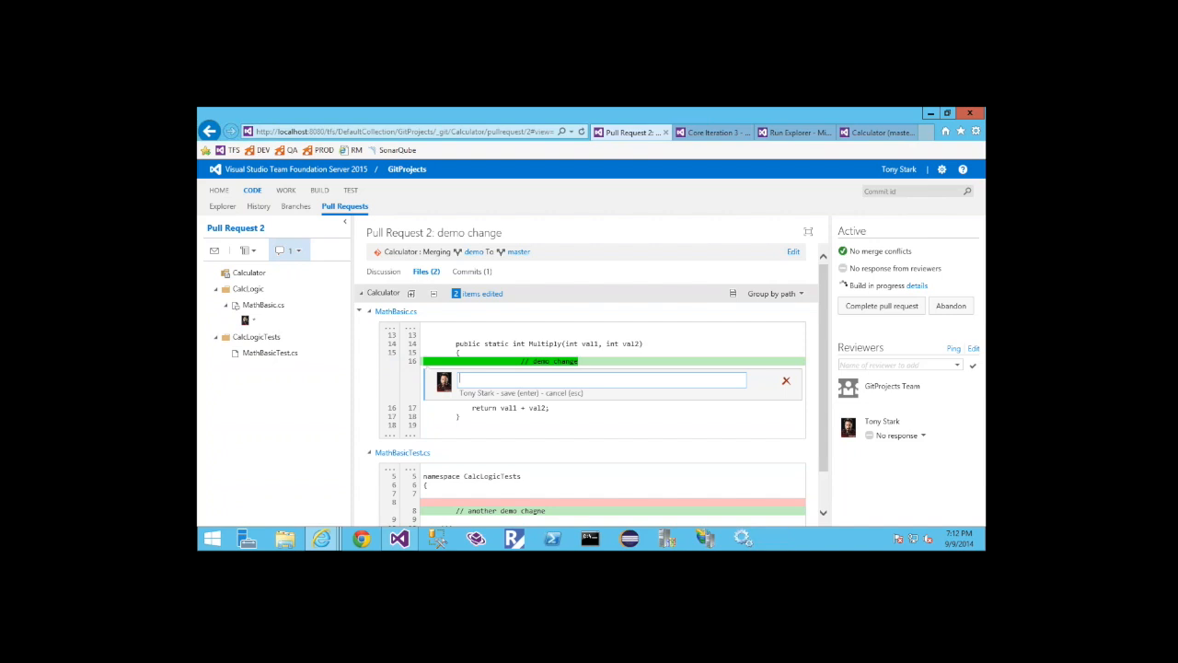
{"action": "type", "text": "Remove comment coe"}
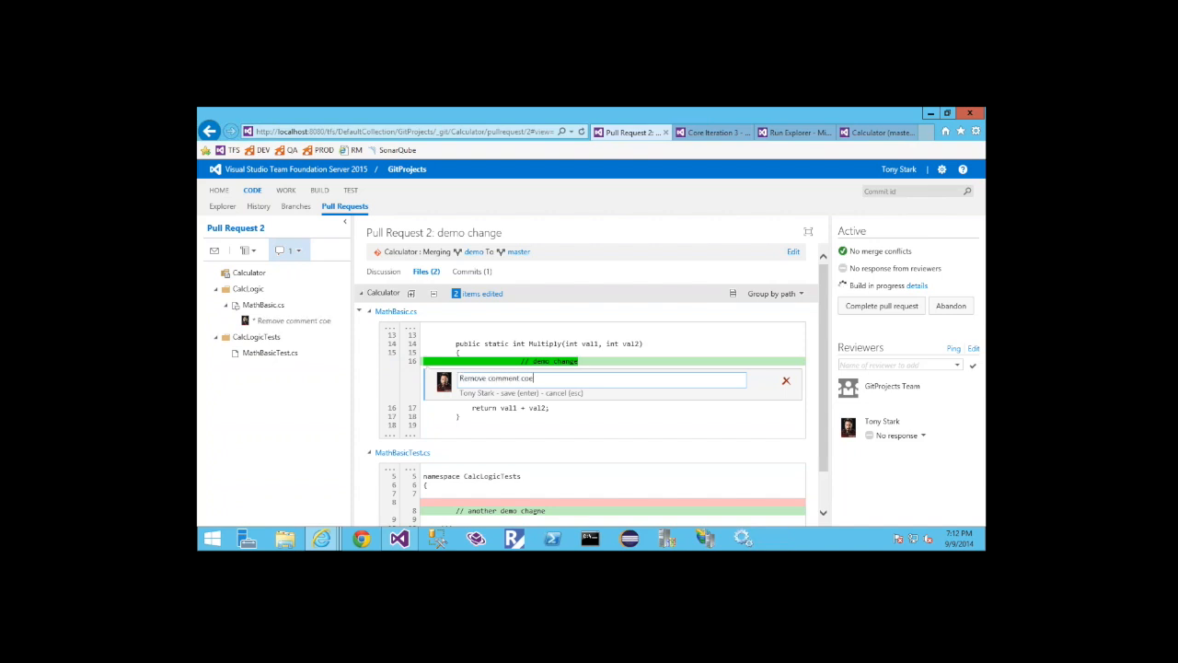
{"action": "key", "text": "BackSpace"}
{"action": "type", "text": "de"}
{"action": "key", "text": "Return"}
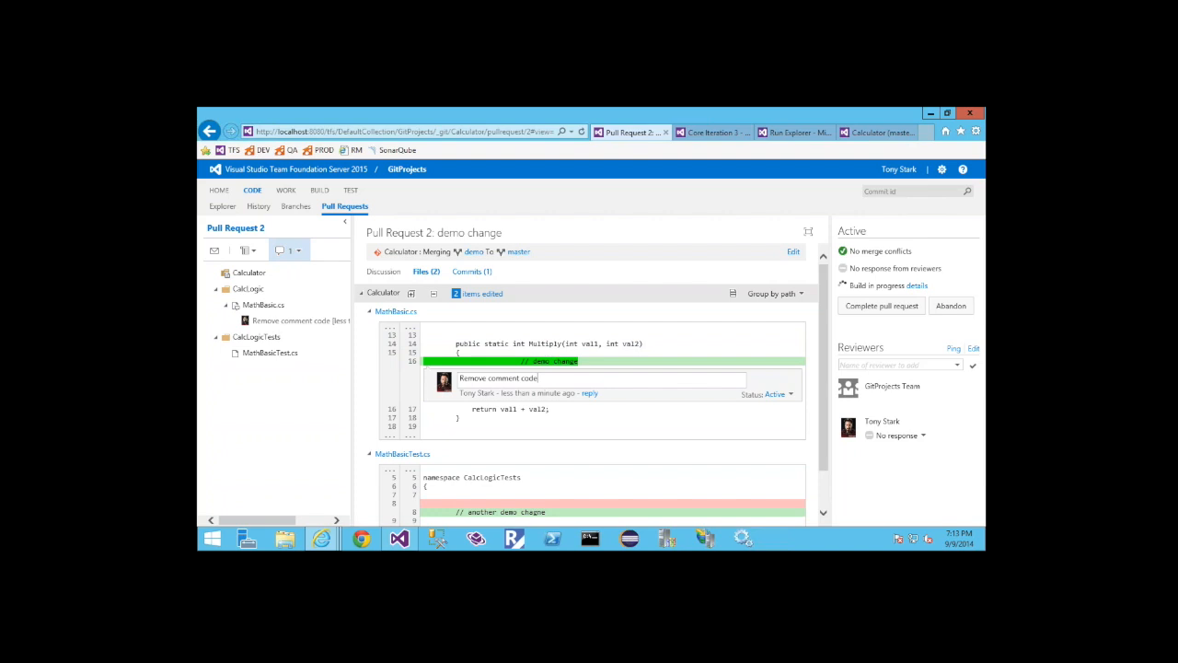
Return to the pull request's discussion, set the signed-in reviewer's response to Approved, and complete the pull request into master
{"action": "left_click", "coordinate": [471, 271]}
{"action": "left_click", "coordinate": [426, 272]}
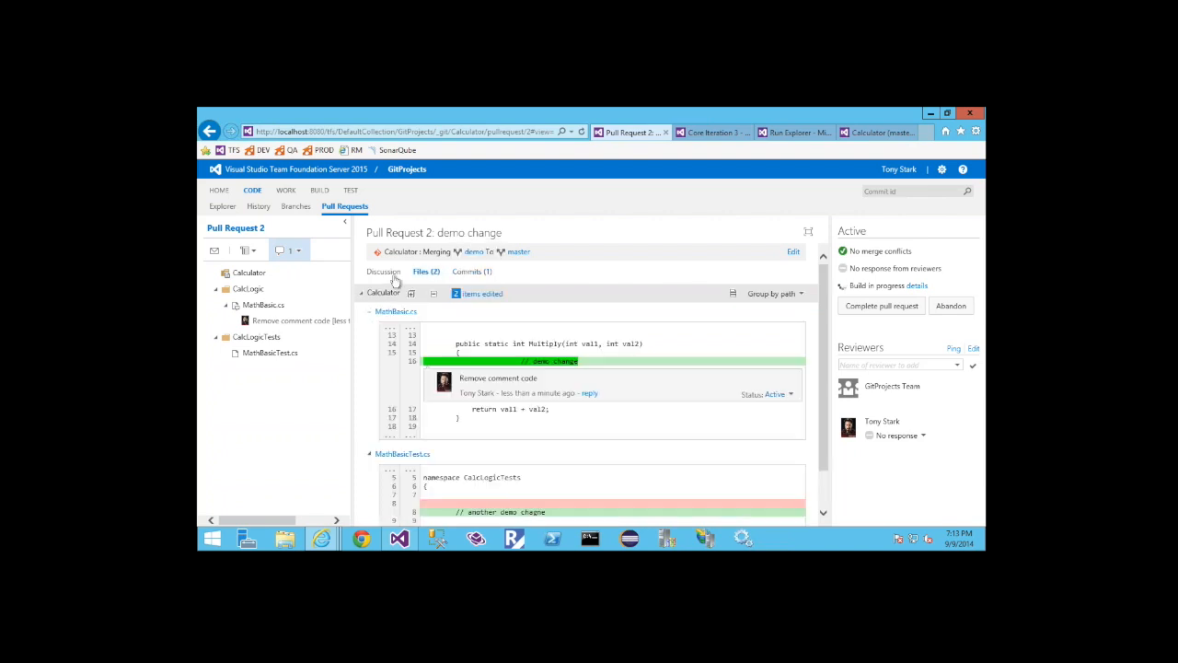
{"action": "left_click", "coordinate": [384, 271]}
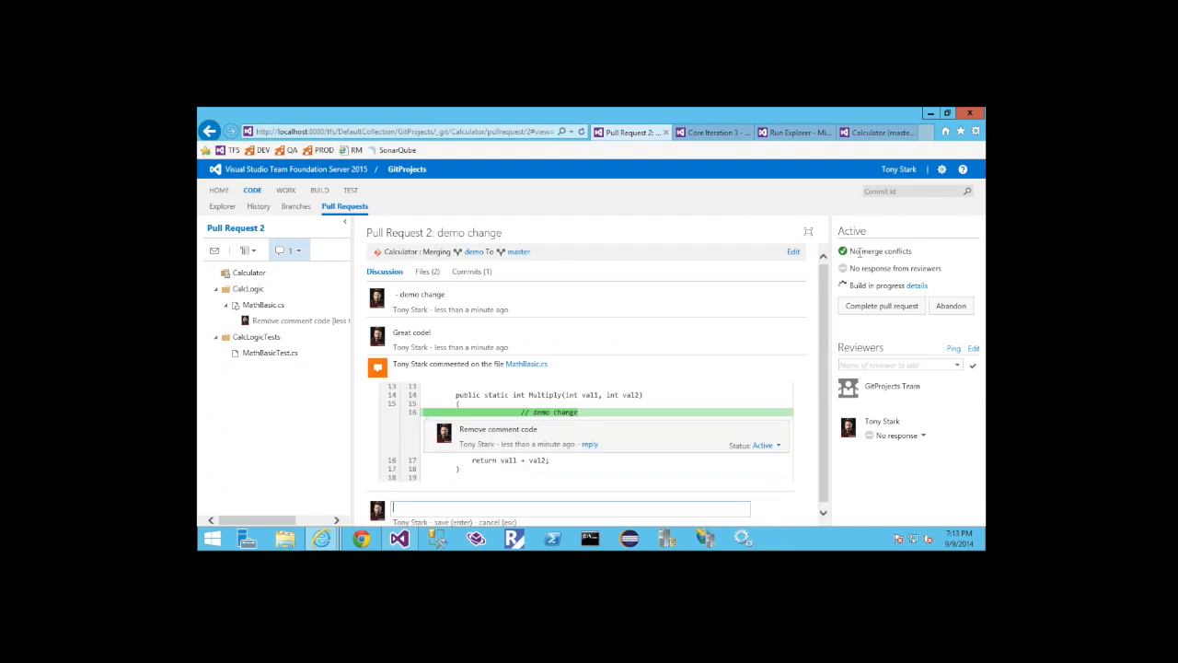
{"action": "left_click_drag", "start_coordinate": [850, 253], "coordinate": [927, 257]}
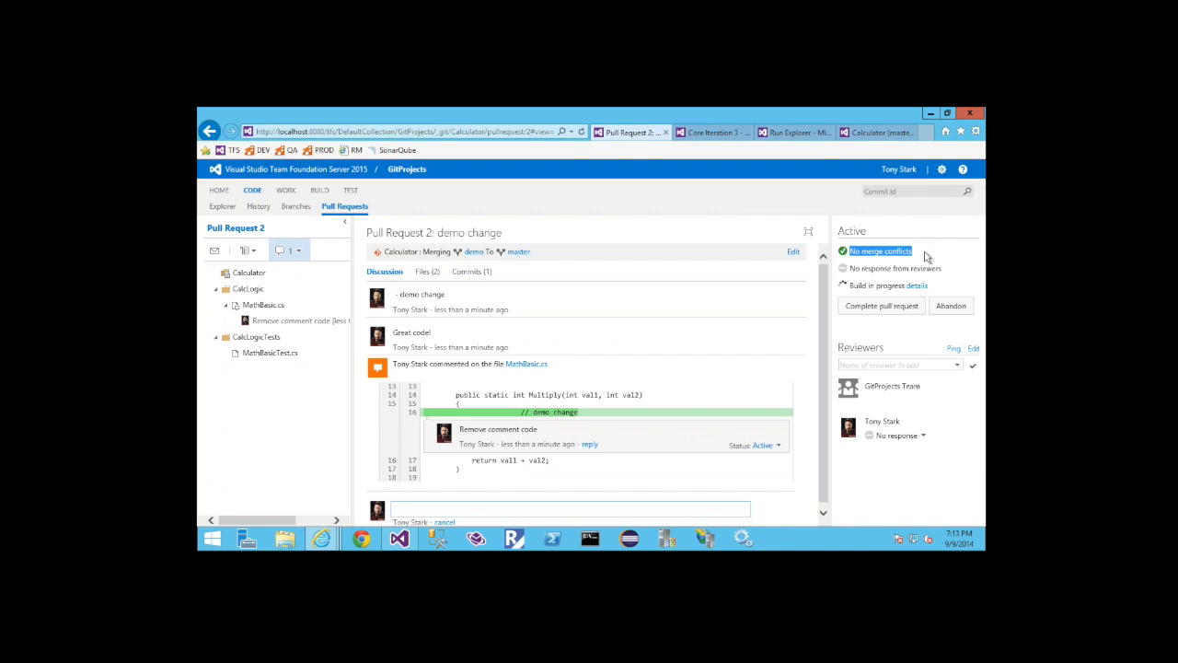
{"action": "left_click", "coordinate": [926, 257]}
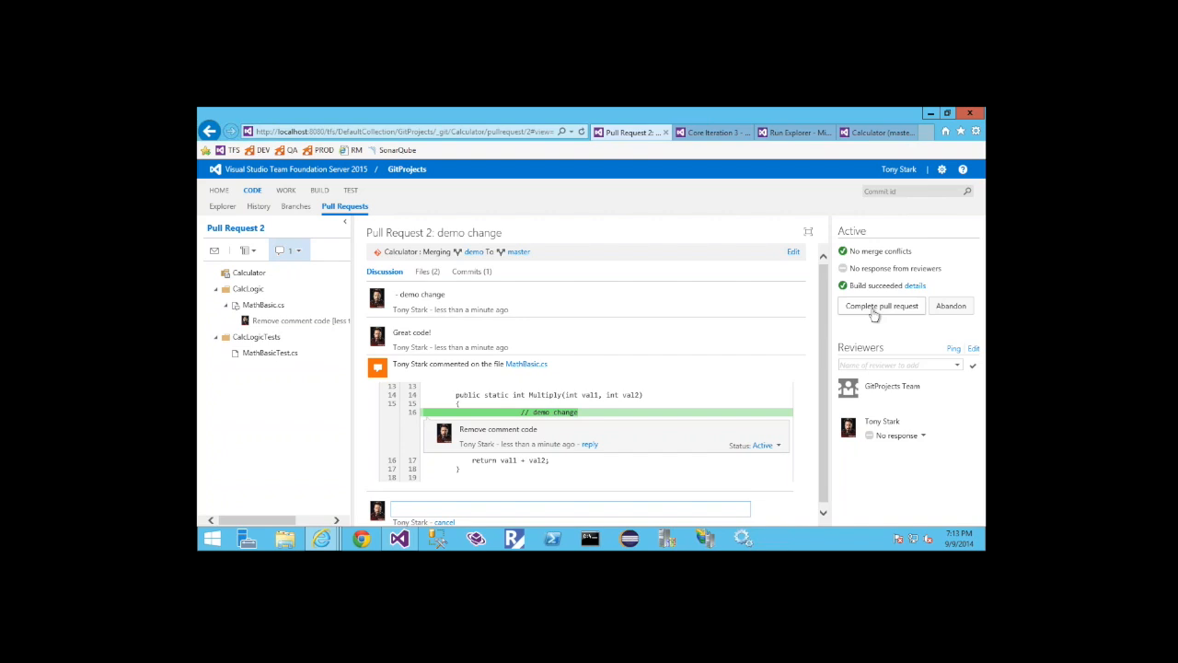
{"action": "left_click", "coordinate": [923, 436]}
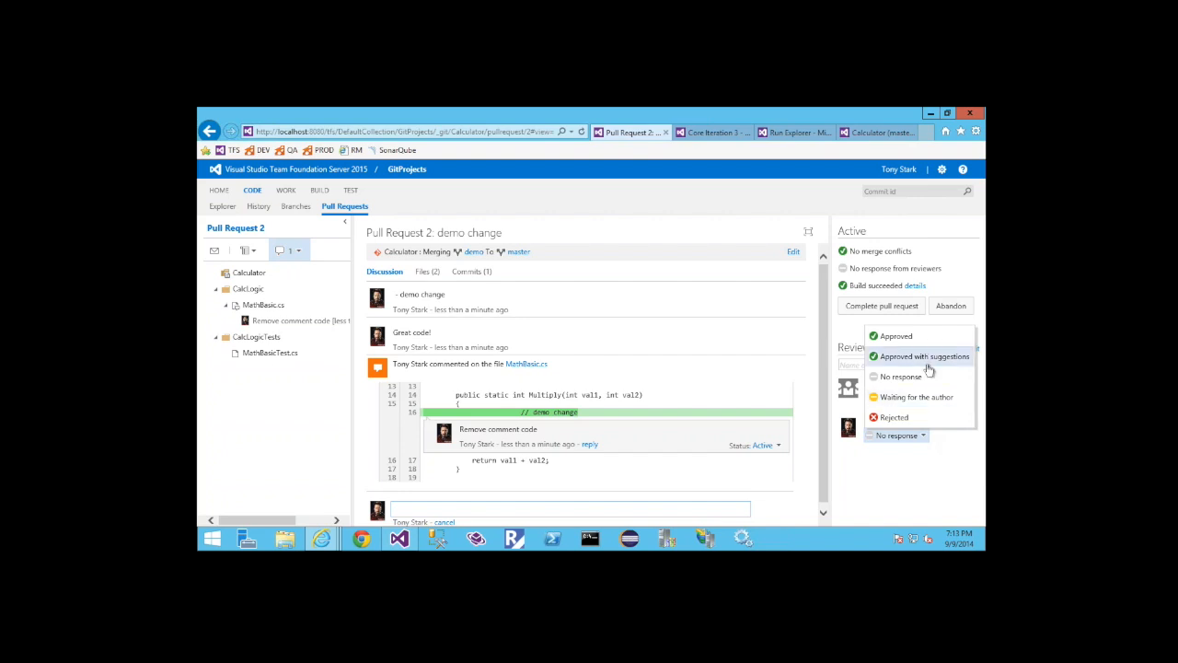
{"action": "left_click", "coordinate": [896, 336]}
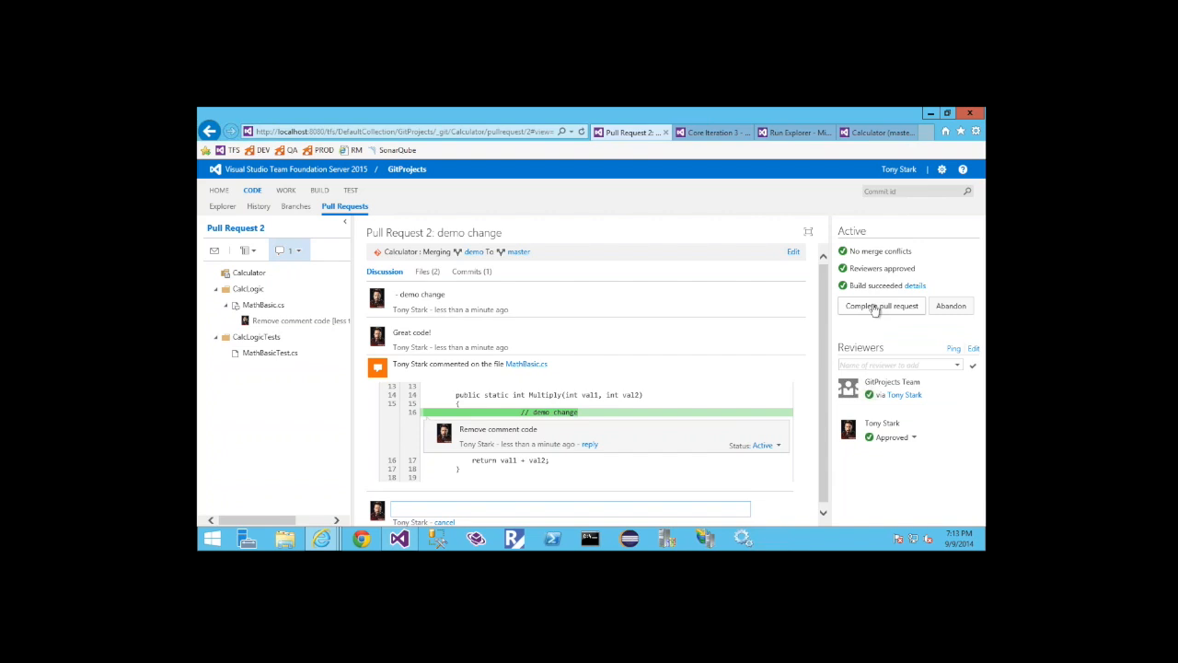
{"action": "left_click", "coordinate": [875, 310]}
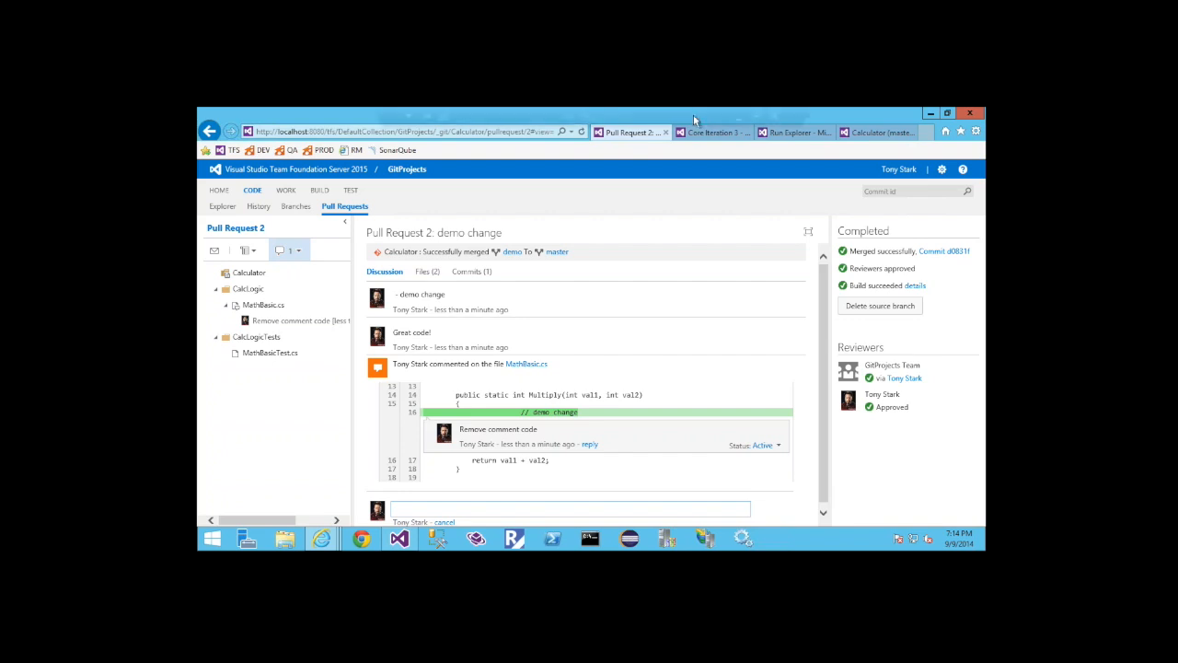
{"action": "mouse_move", "coordinate": [693, 114]}
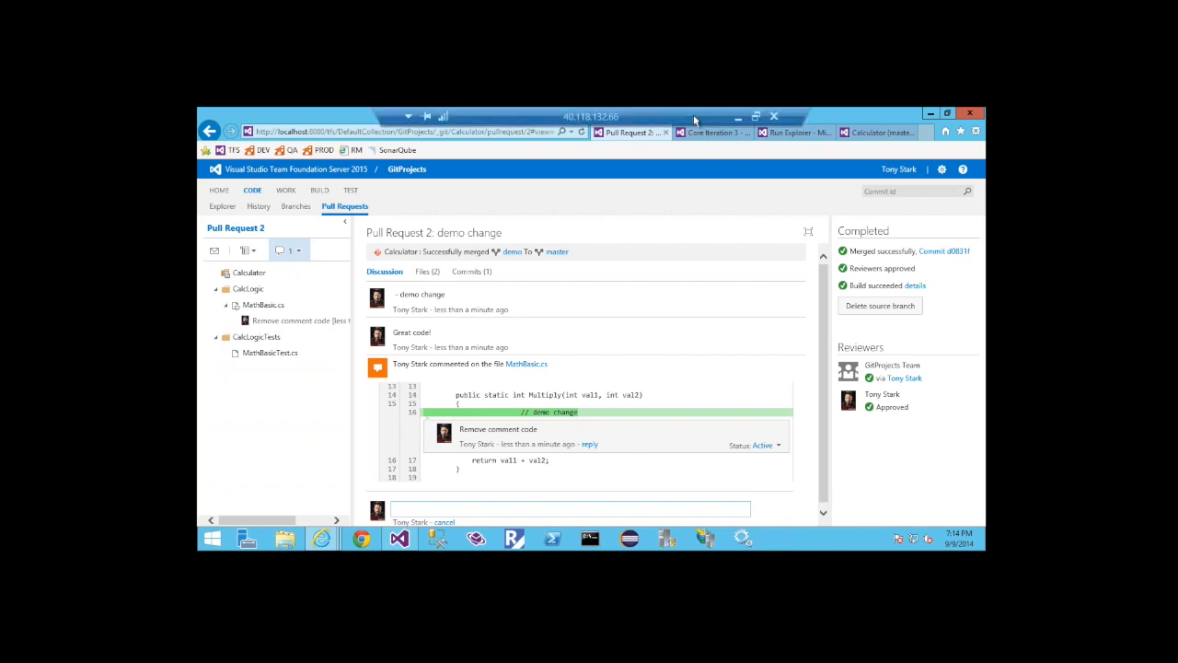